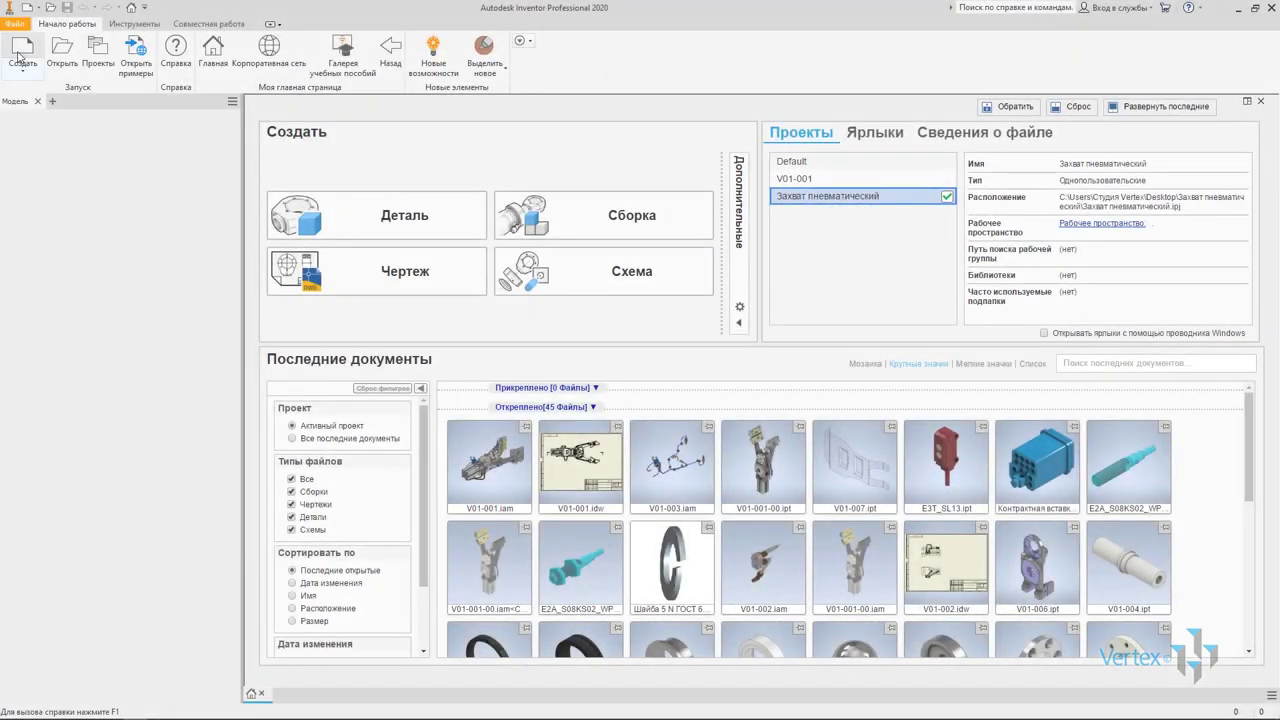
Create a presentation from the Обычный.ipn template and insert the V01-001.iam assembly
left_click(22, 50)
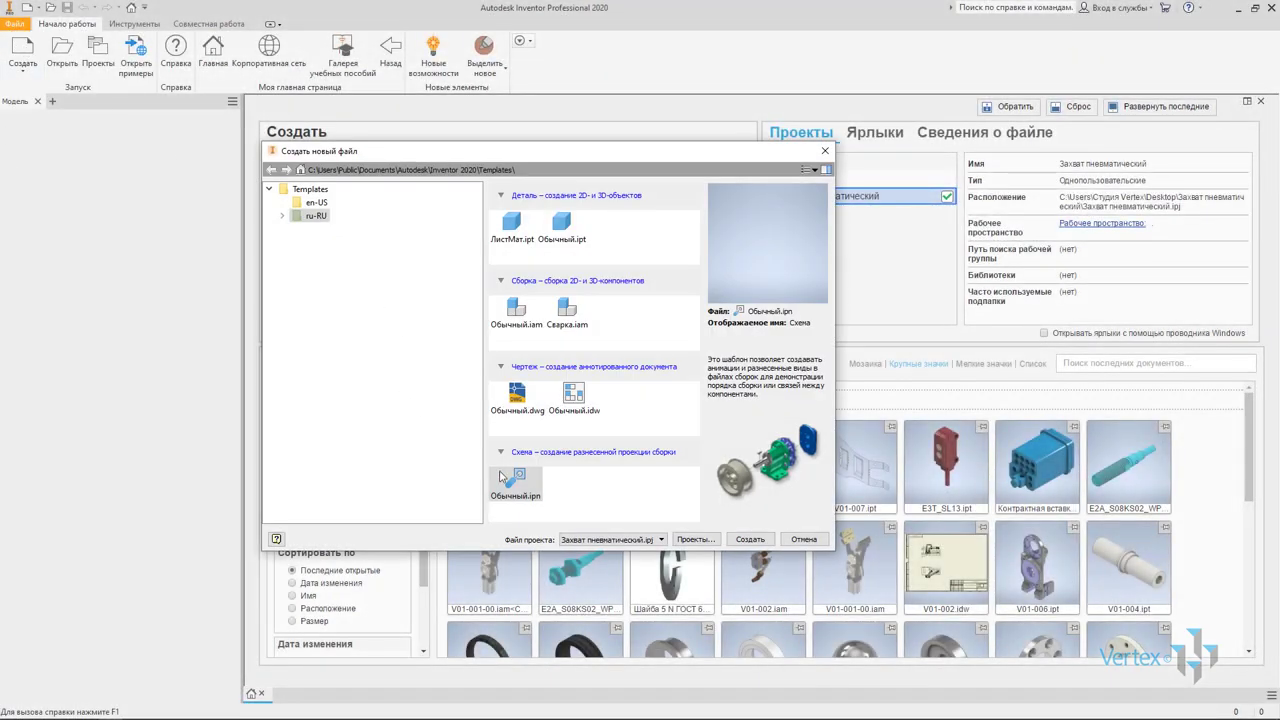
left_click(733, 540)
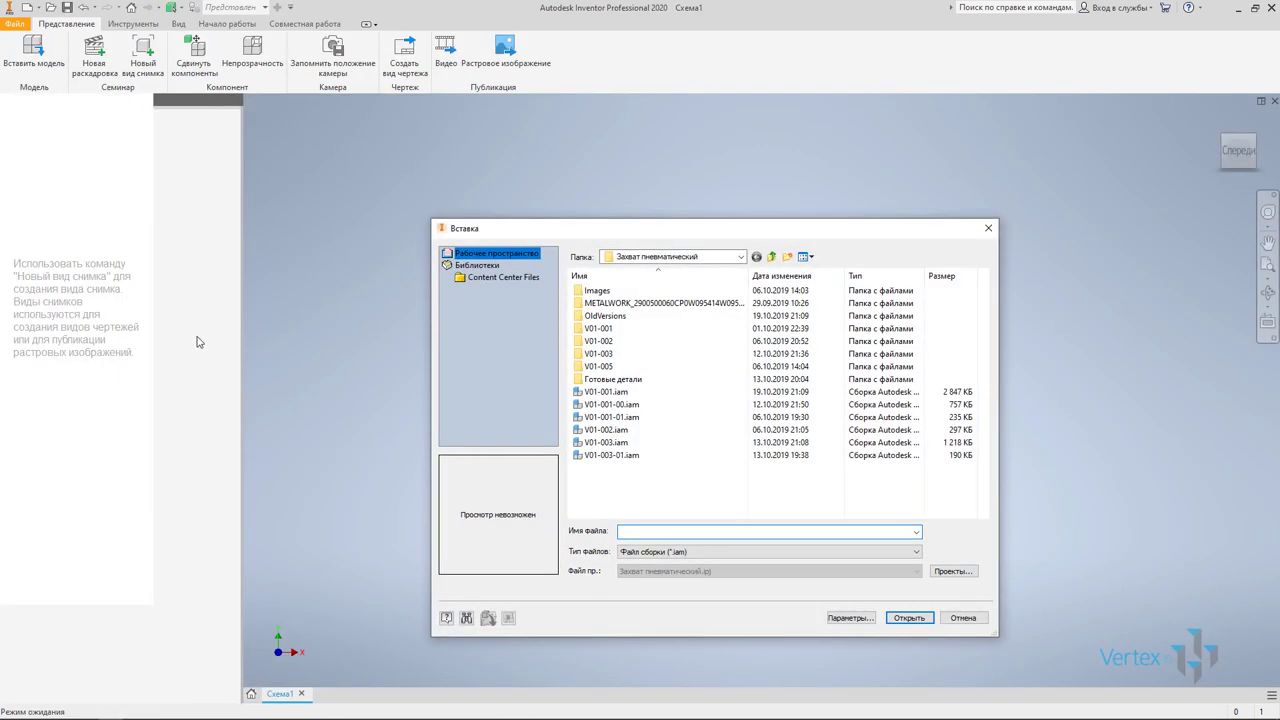
left_click(622, 395)
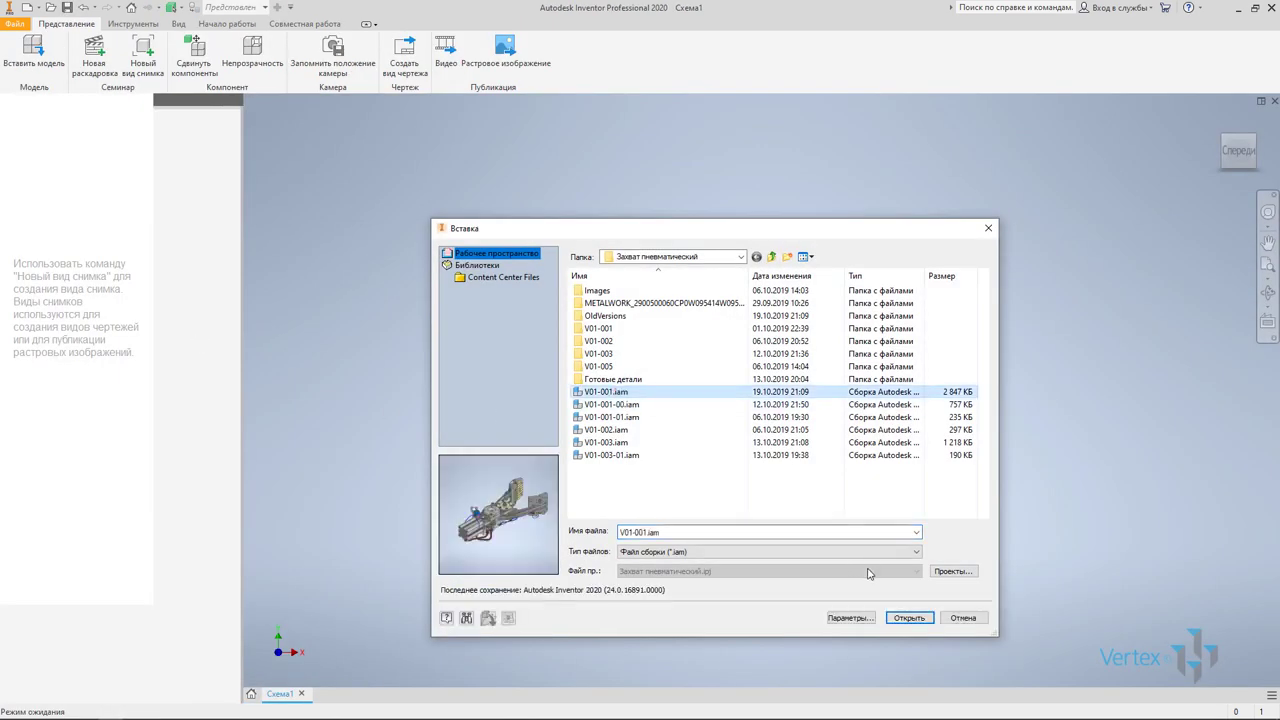
left_click(909, 618)
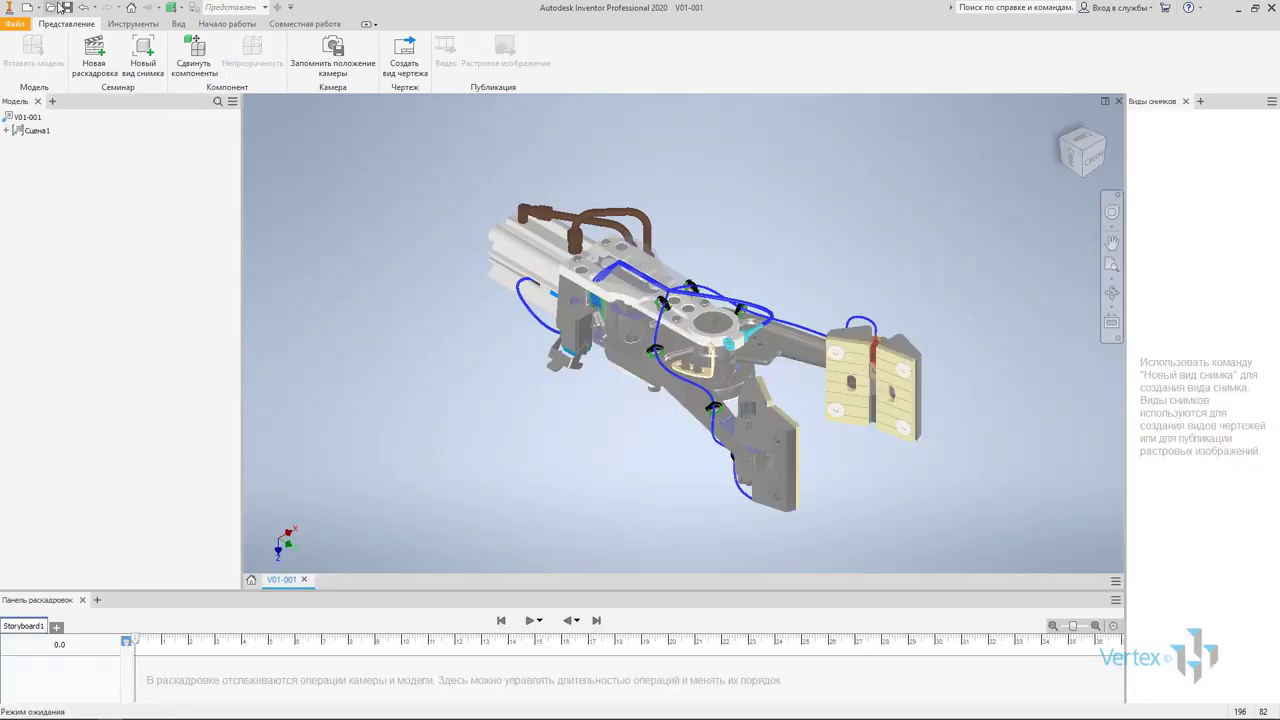
Save the new presentation as V01-001.ipn
left_click(67, 8)
left_click(889, 618)
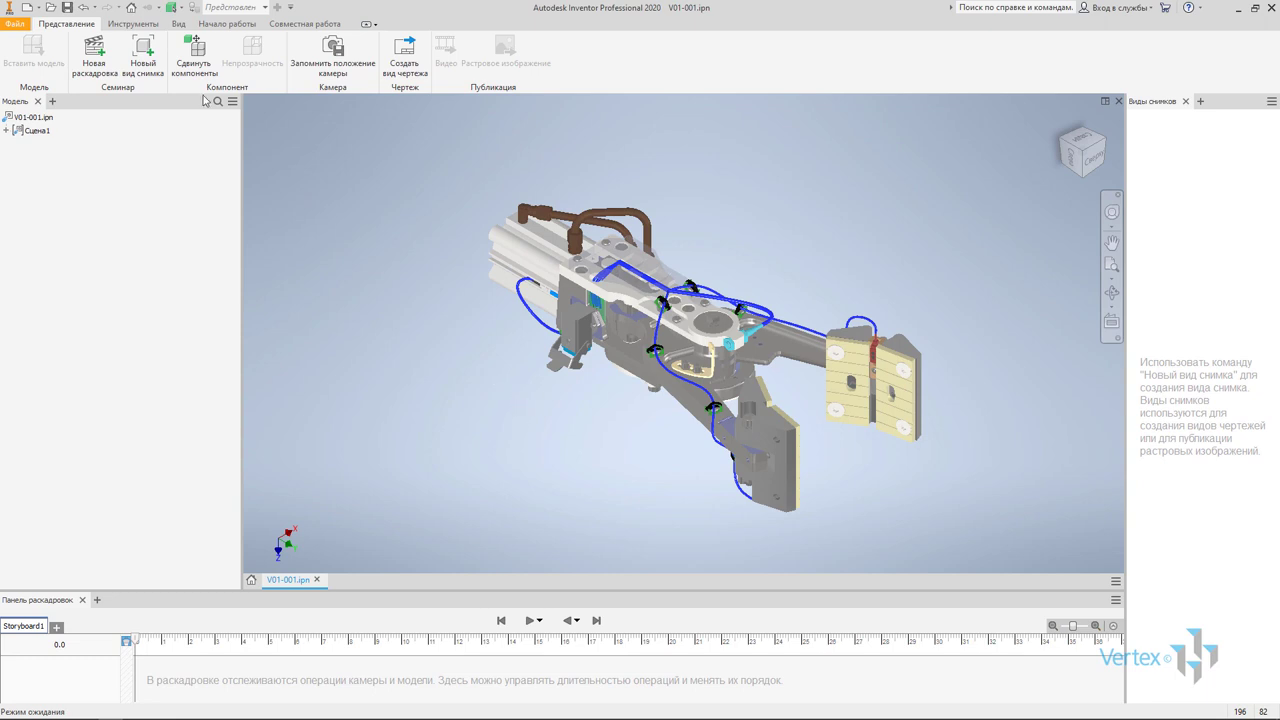
left_click(188, 55)
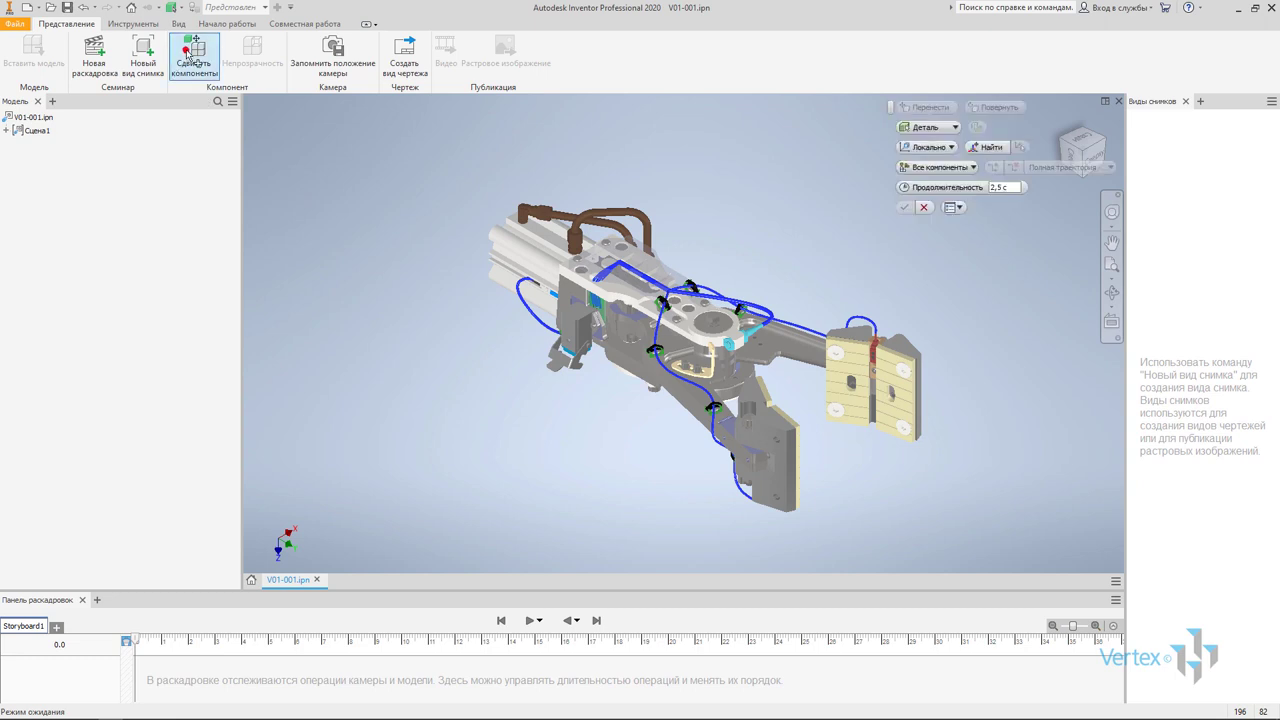
left_click(631, 215)
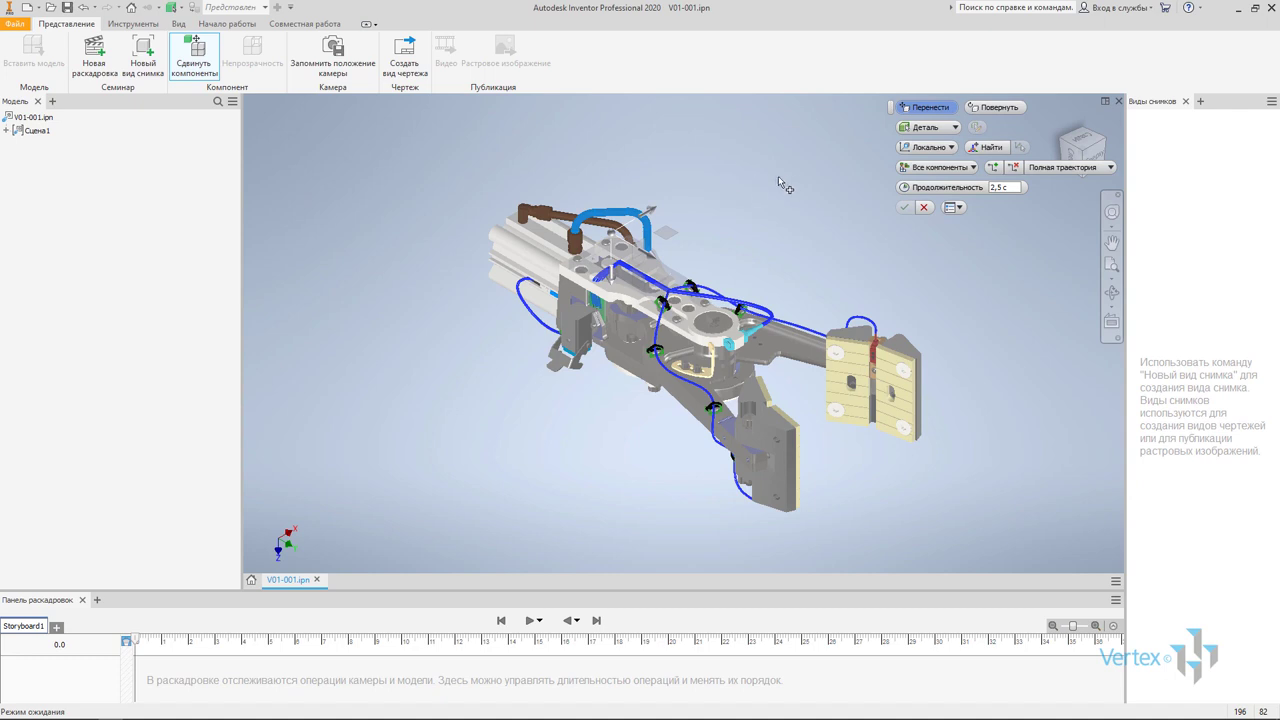
key("Escape")
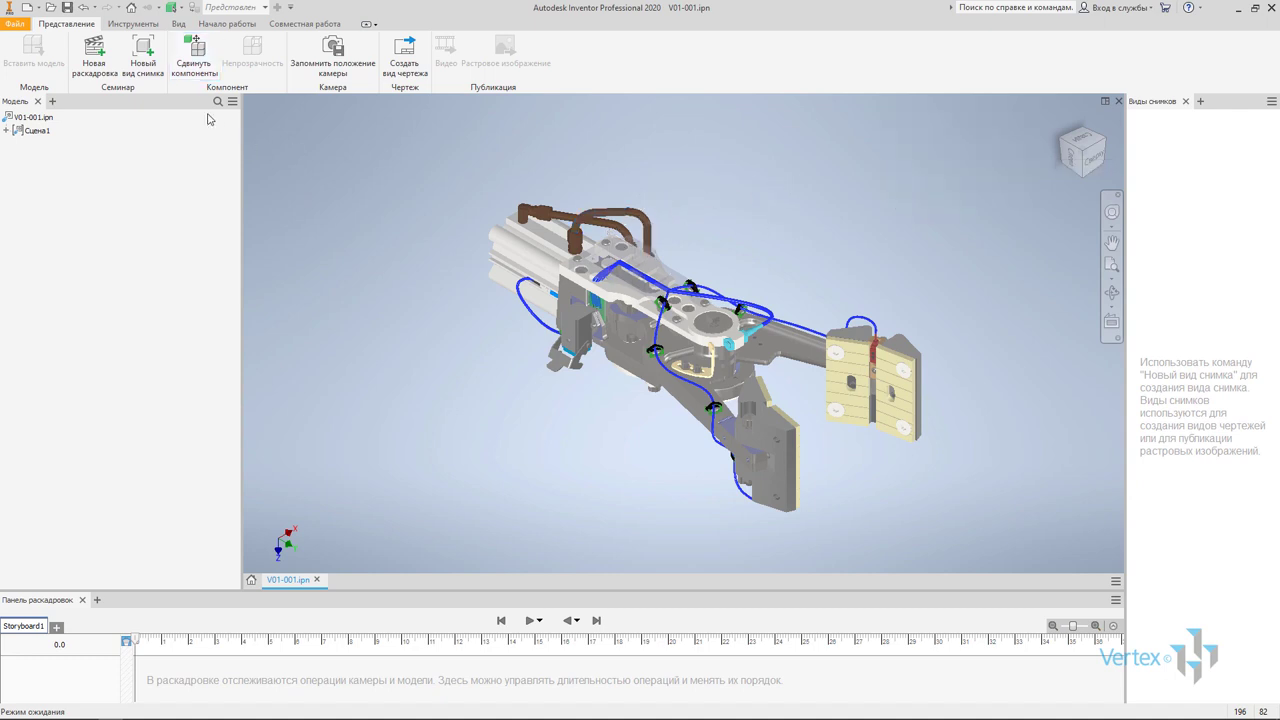
Tweak the V01-002:1 tubing -400 along Z as the first storyboard action
left_click(194, 56)
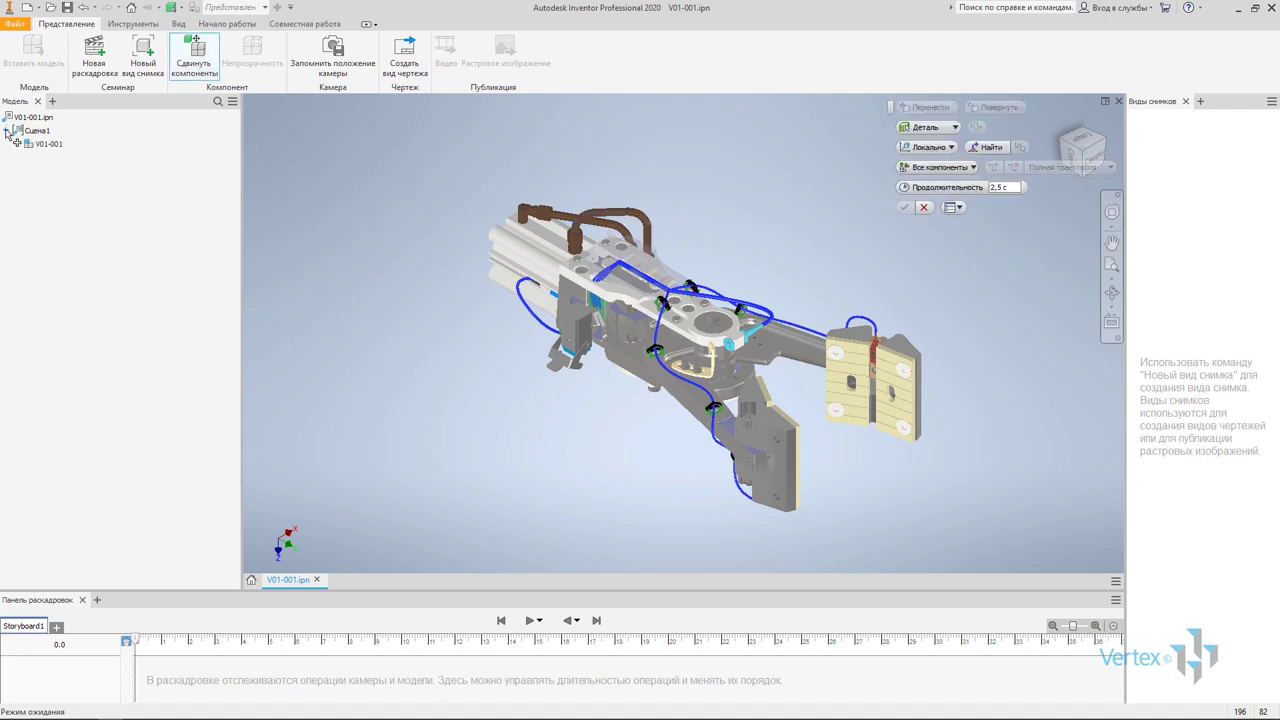
left_click(16, 145)
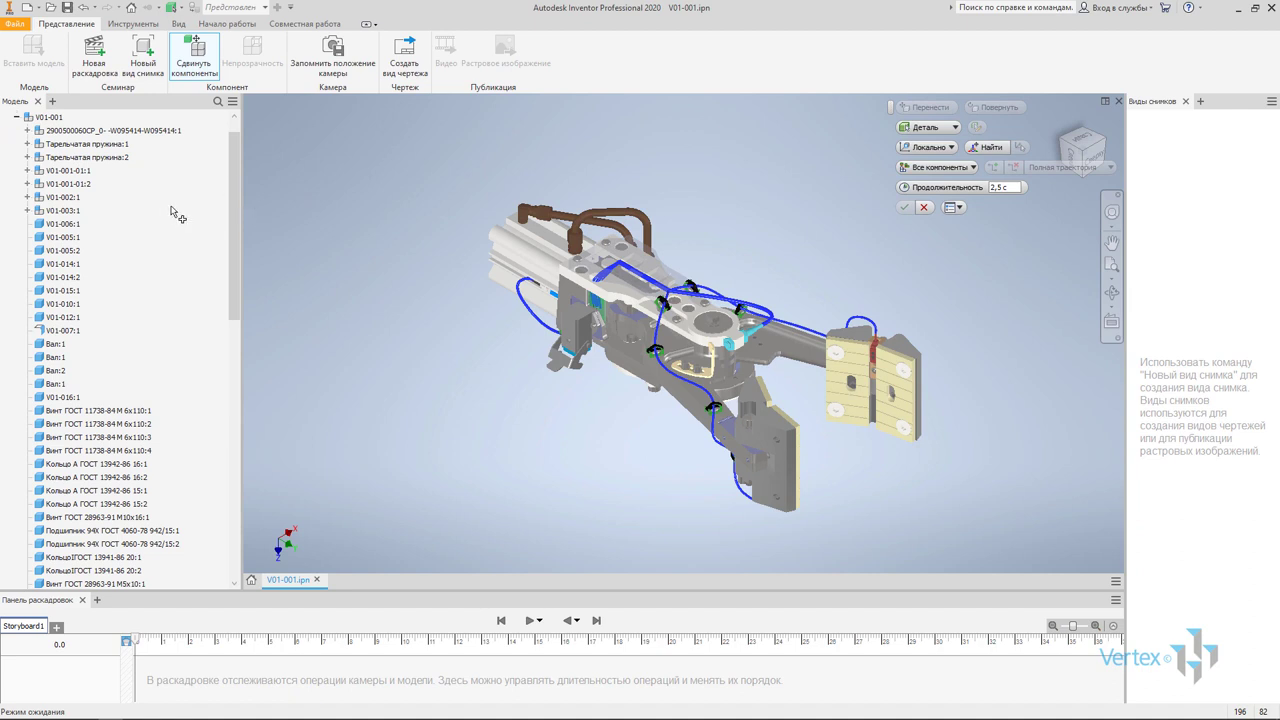
left_click(68, 198)
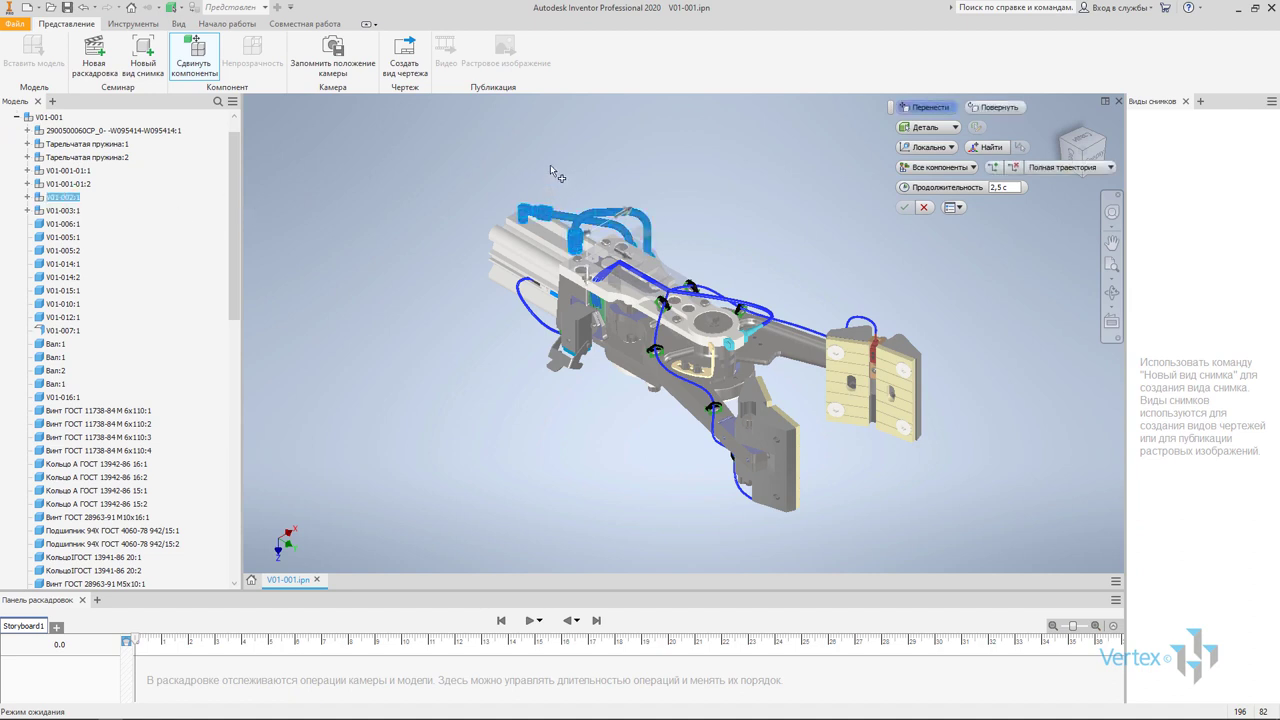
middle_click_drag(550, 165, 537, 260)
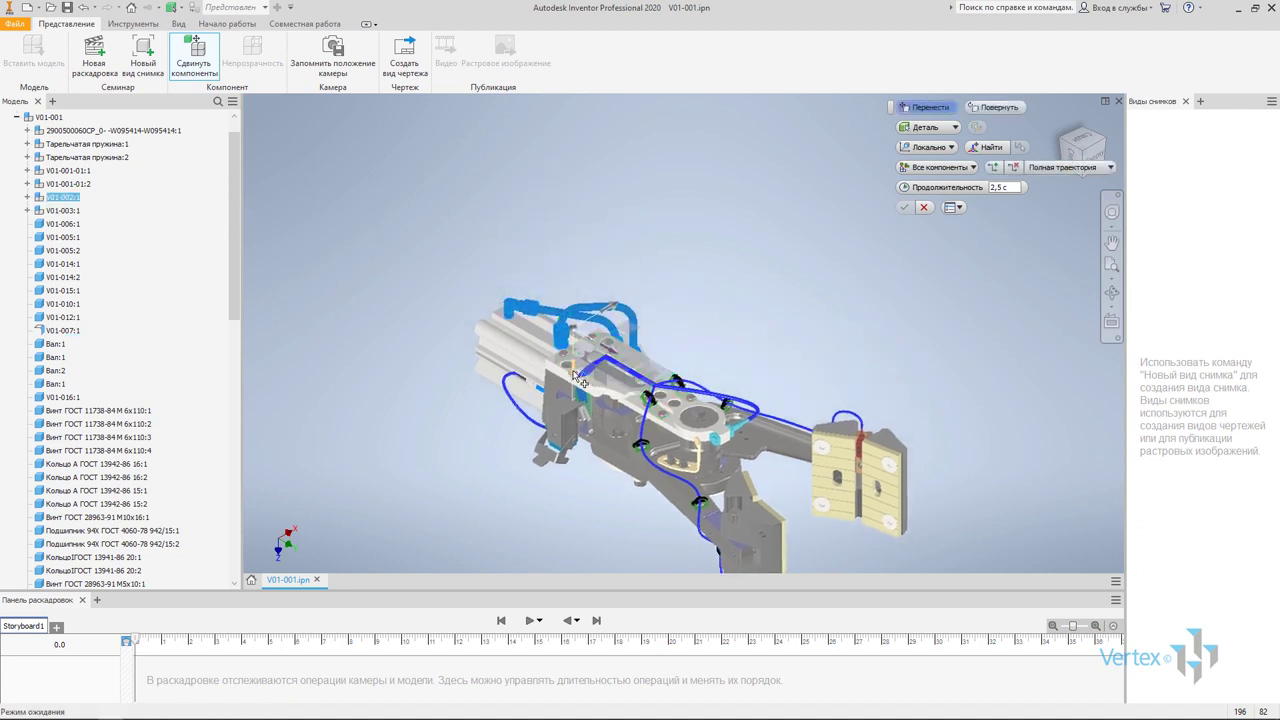
left_click_drag(578, 378, 570, 265)
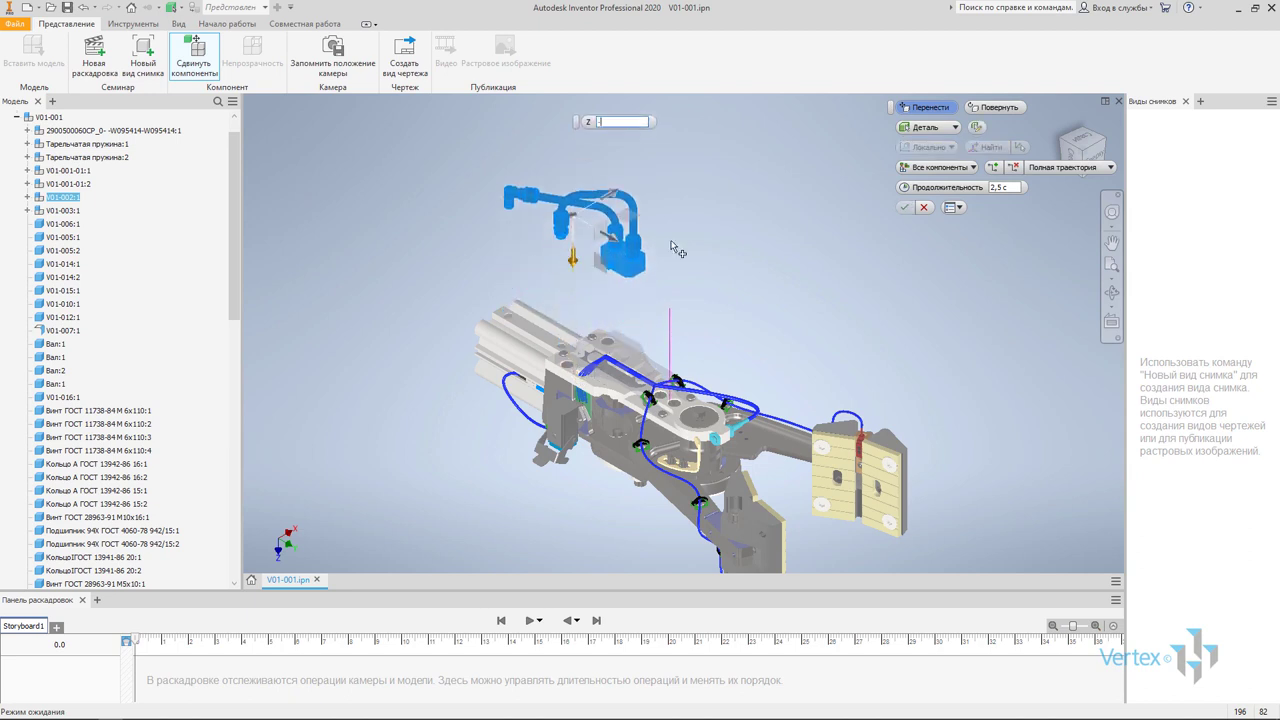
type("-400")
scroll(675, 250, "down", 3)
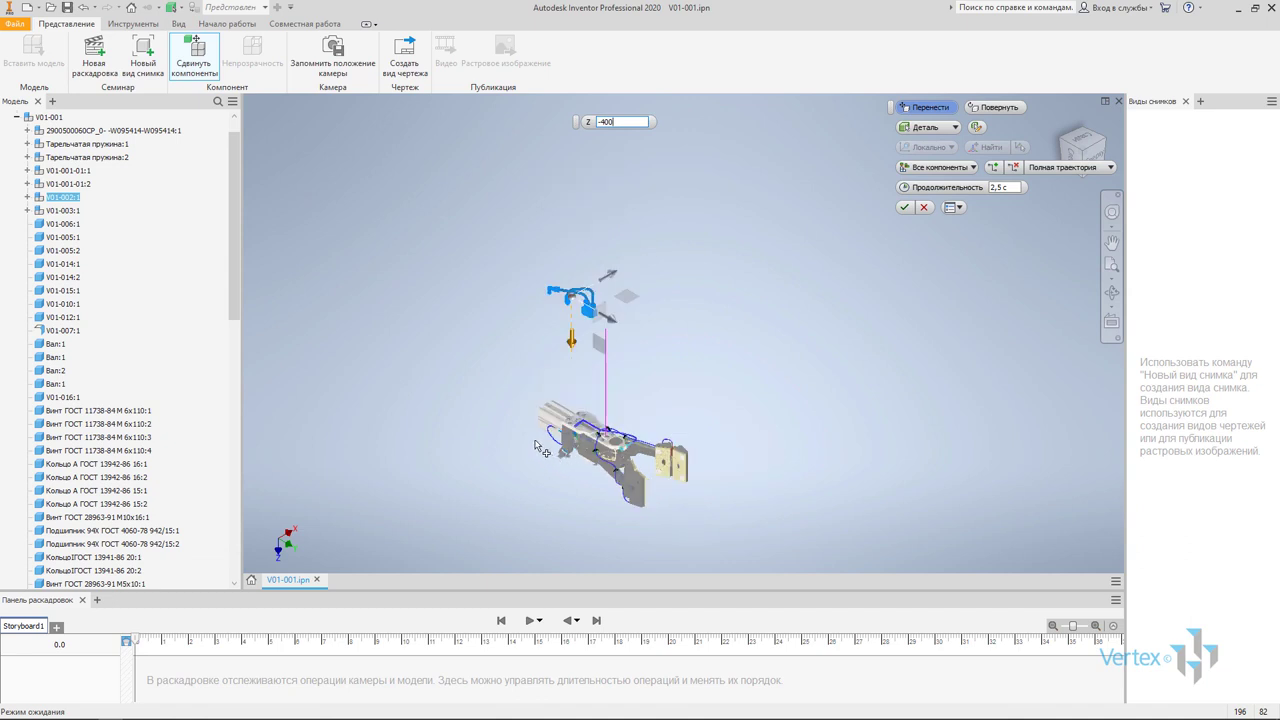
mouse_move(675, 250)
middle_mouse_down("shift")
mouse_move(637, 409)
mouse_move(524, 440)
middle_mouse_up("shift")
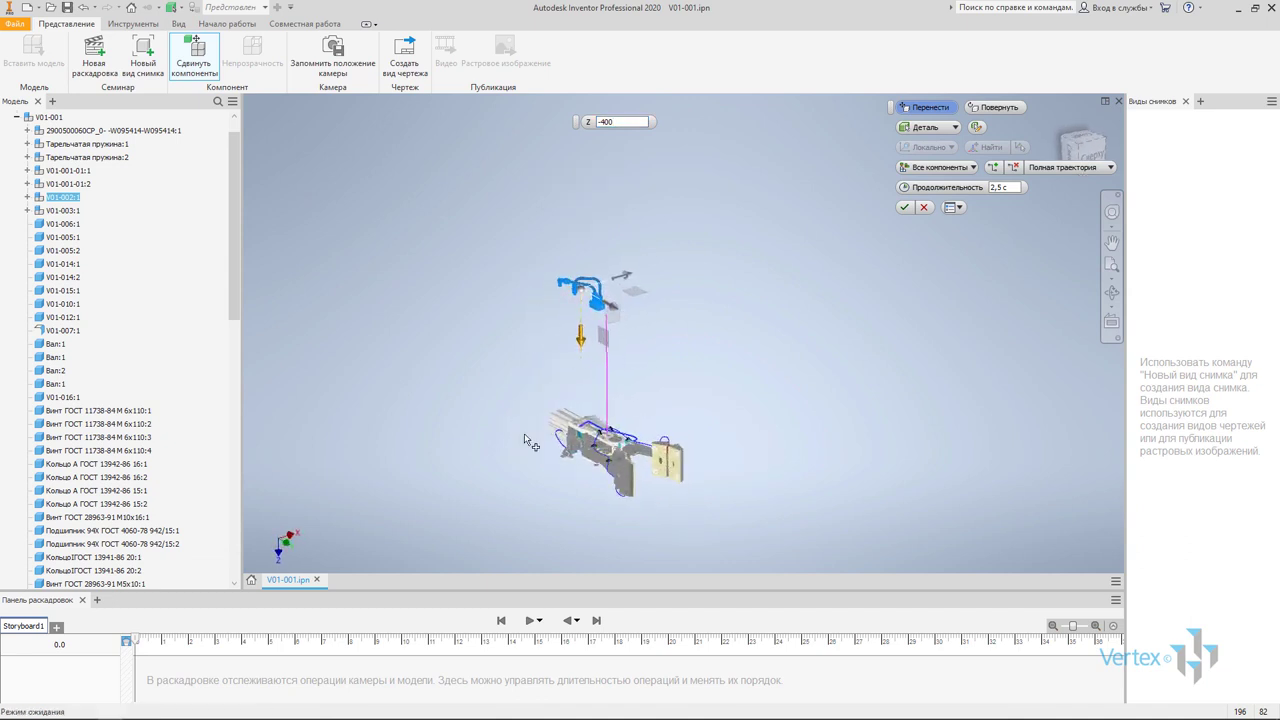
left_click(905, 210)
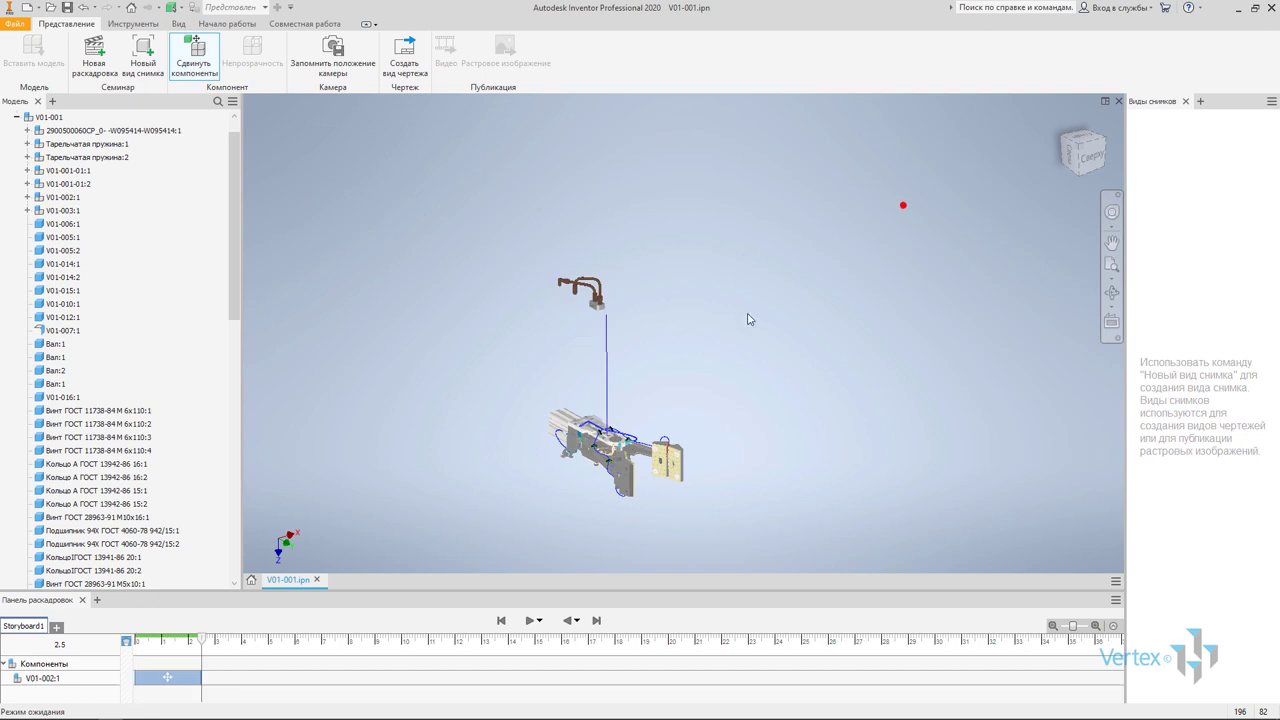
Fit the whole exploded gripper in the Home view and capture it as a camera action
left_click(1066, 130)
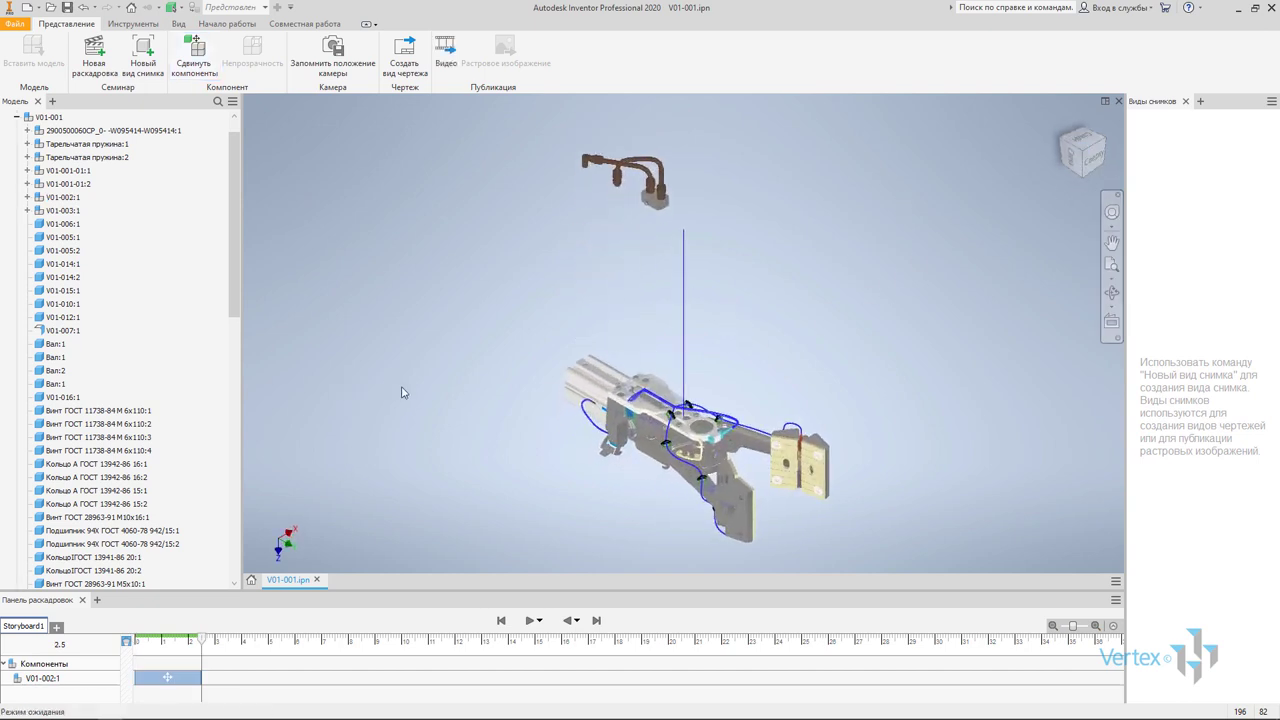
left_click(334, 48)
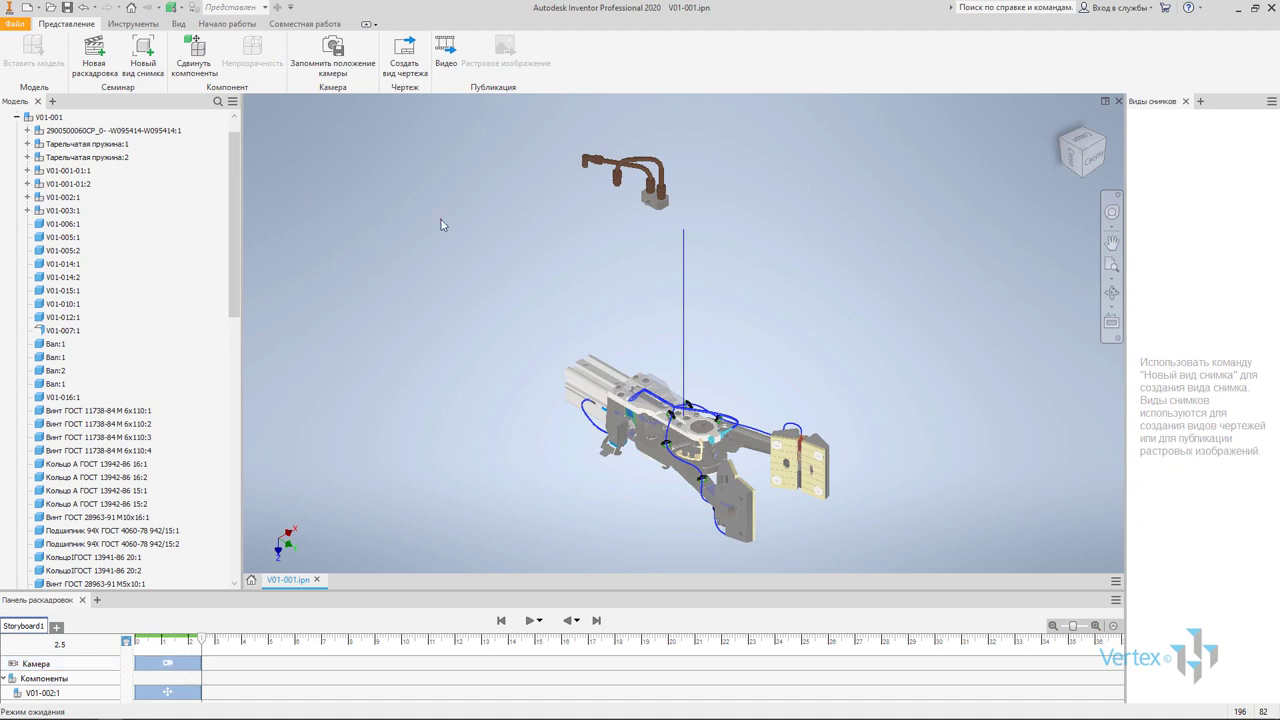
left_click(195, 52)
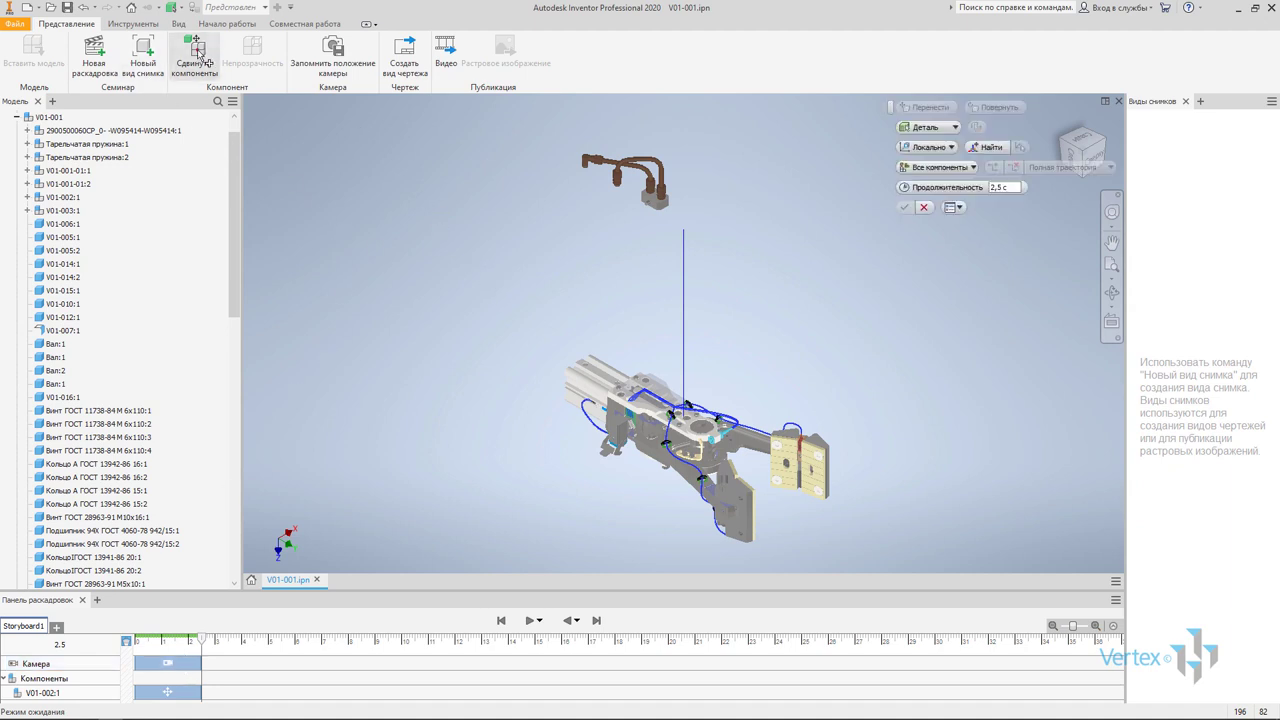
Move the V01-003:1 tubing -400 along Z, extending the storyboard to 5.0 s
left_click(75, 211)
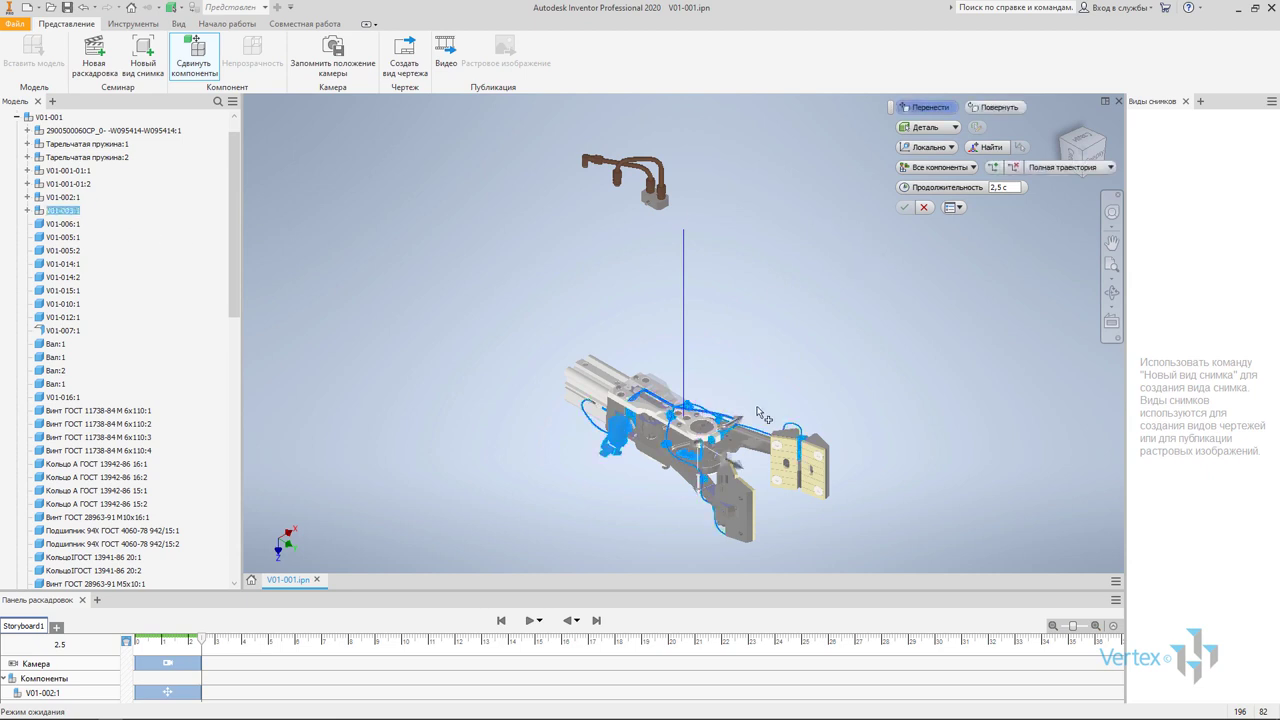
left_click_drag(709, 510, 703, 367)
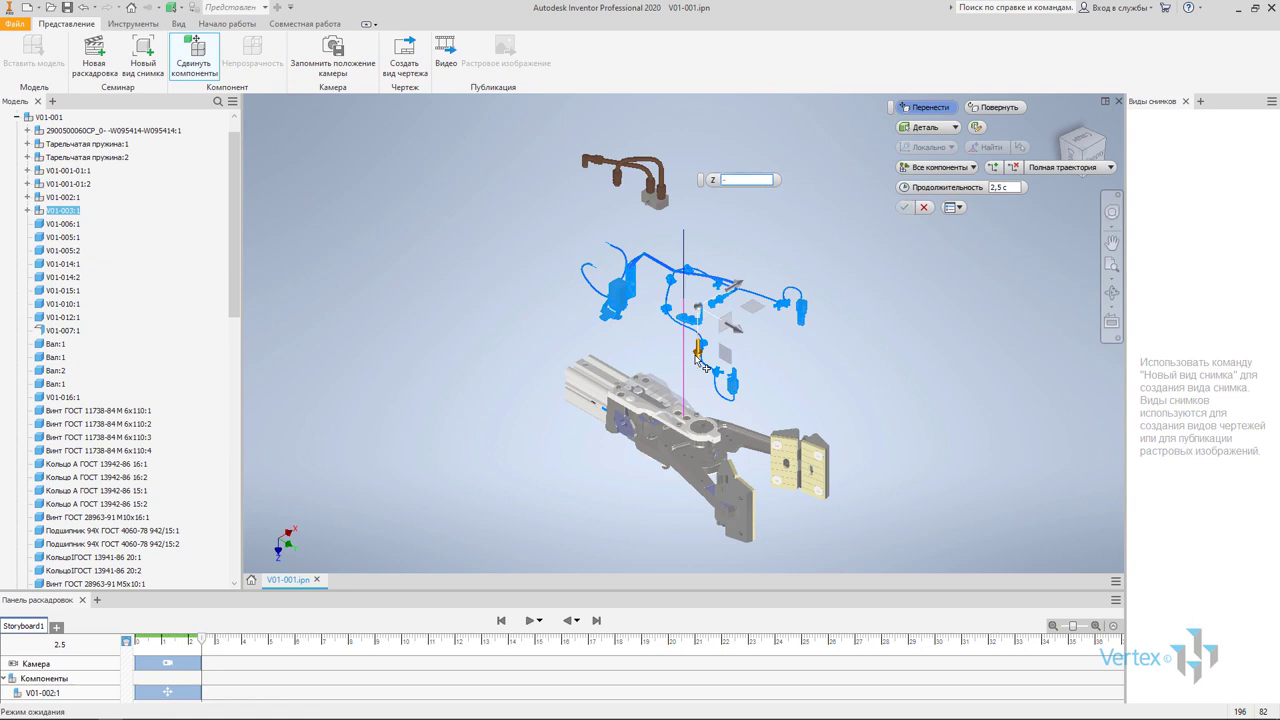
type("500")
mouse_move(523, 333)
middle_mouse_down("shift")
mouse_move(566, 274)
mouse_move(609, 263)
mouse_move(677, 280)
mouse_move(546, 283)
middle_mouse_up("shift")
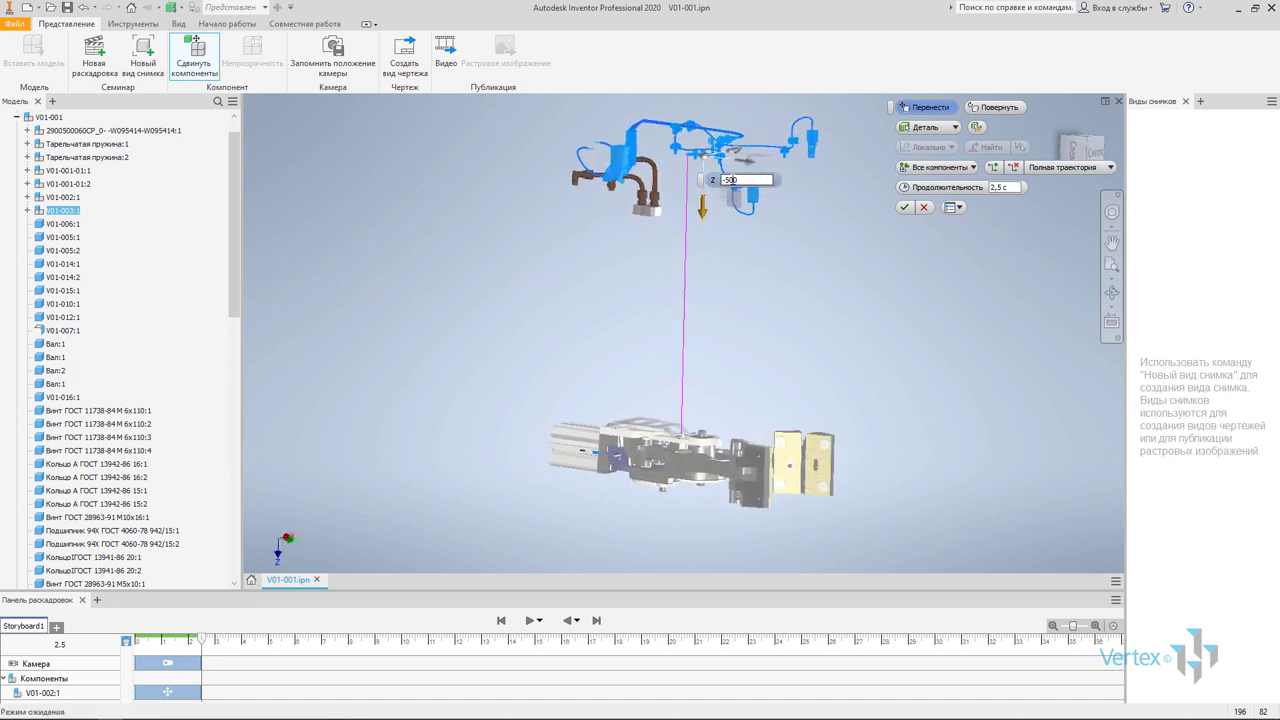
type("-400")
mouse_move(729, 179)
middle_mouse_down("shift")
mouse_move(719, 235)
mouse_move(679, 271)
mouse_move(729, 254)
mouse_move(517, 277)
mouse_move(543, 275)
middle_mouse_up("shift")
key("F5")
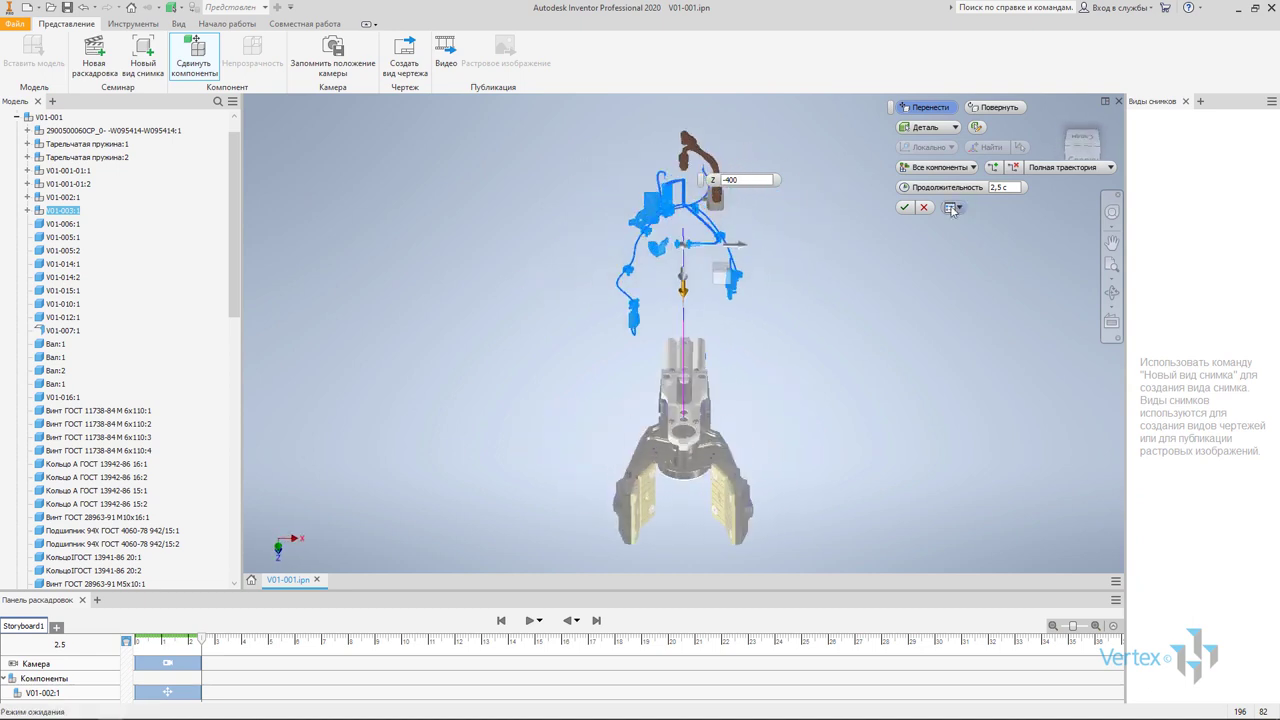
left_click(903, 209)
key("F5")
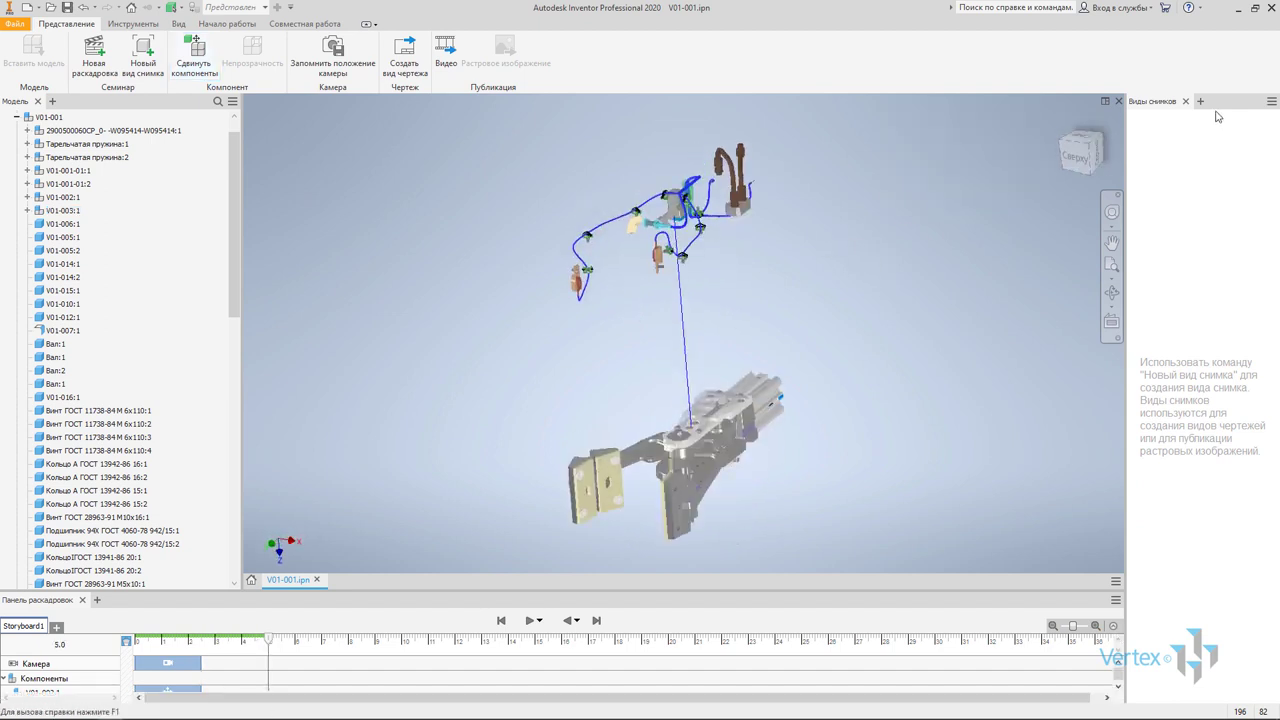
Capture an isometric camera view and select the V01-002:1 move action in the storyboard
left_click(1080, 150)
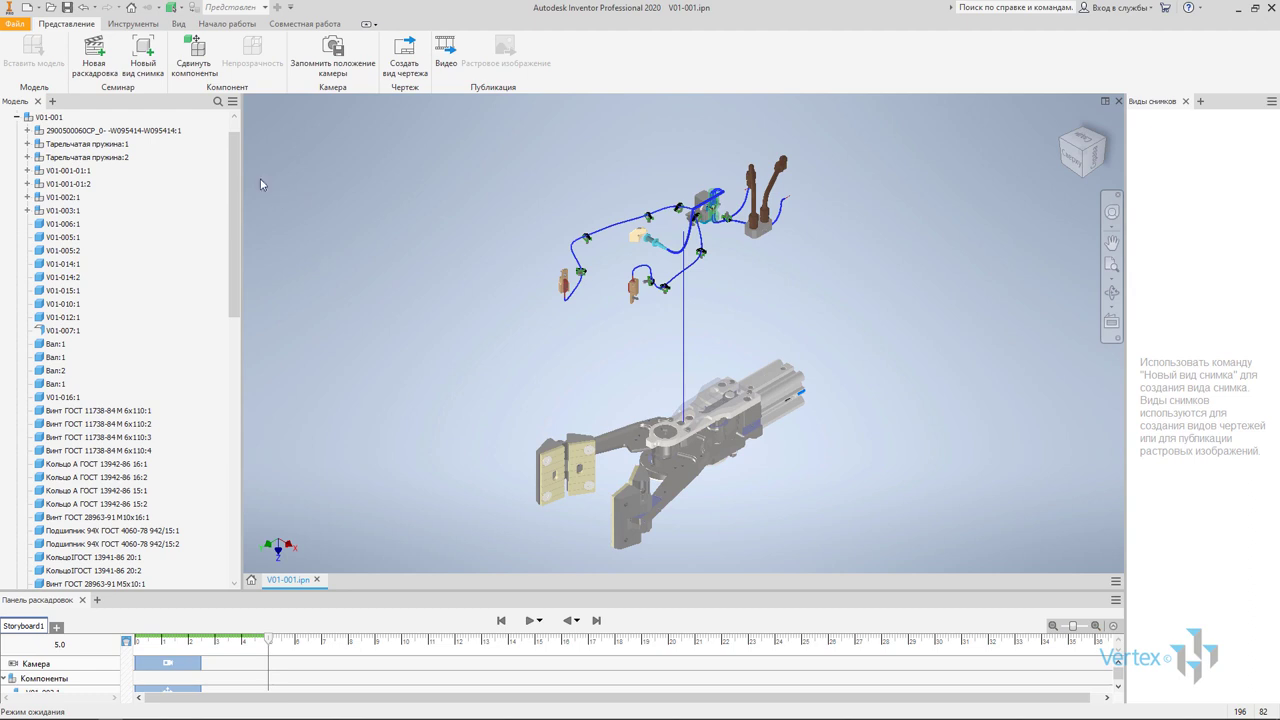
left_click(334, 46)
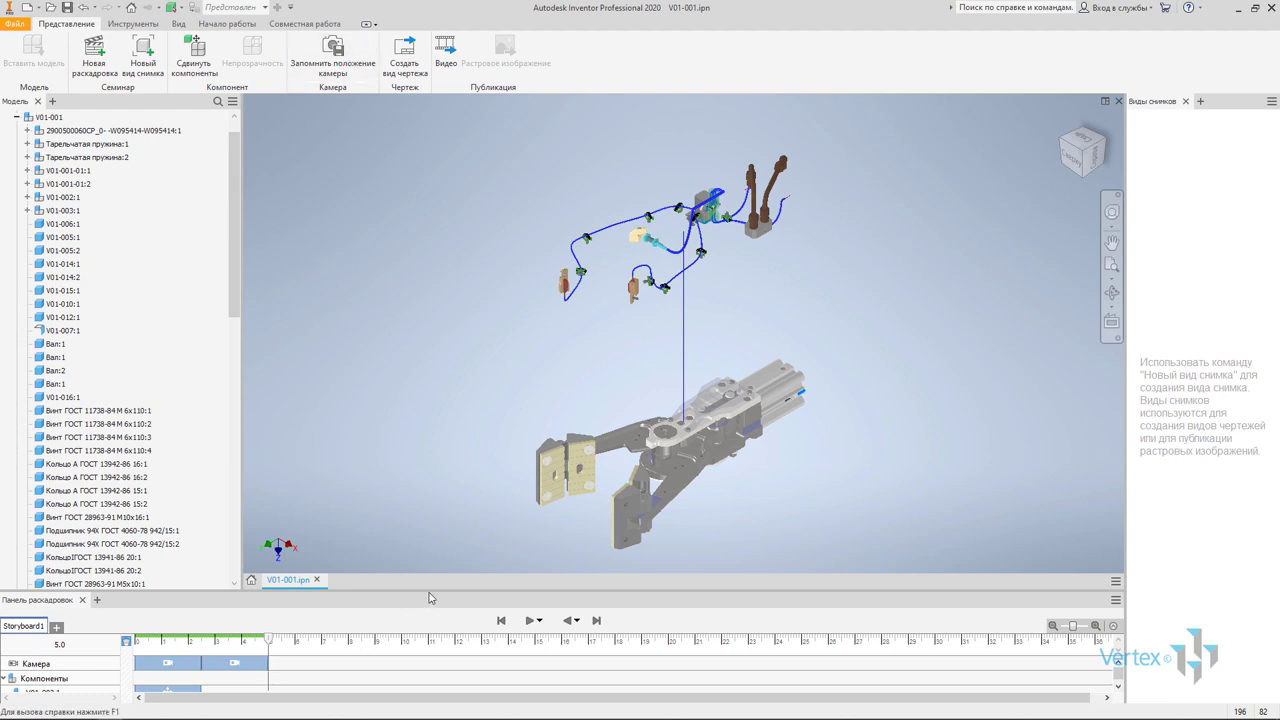
left_click_drag(429, 591, 429, 475)
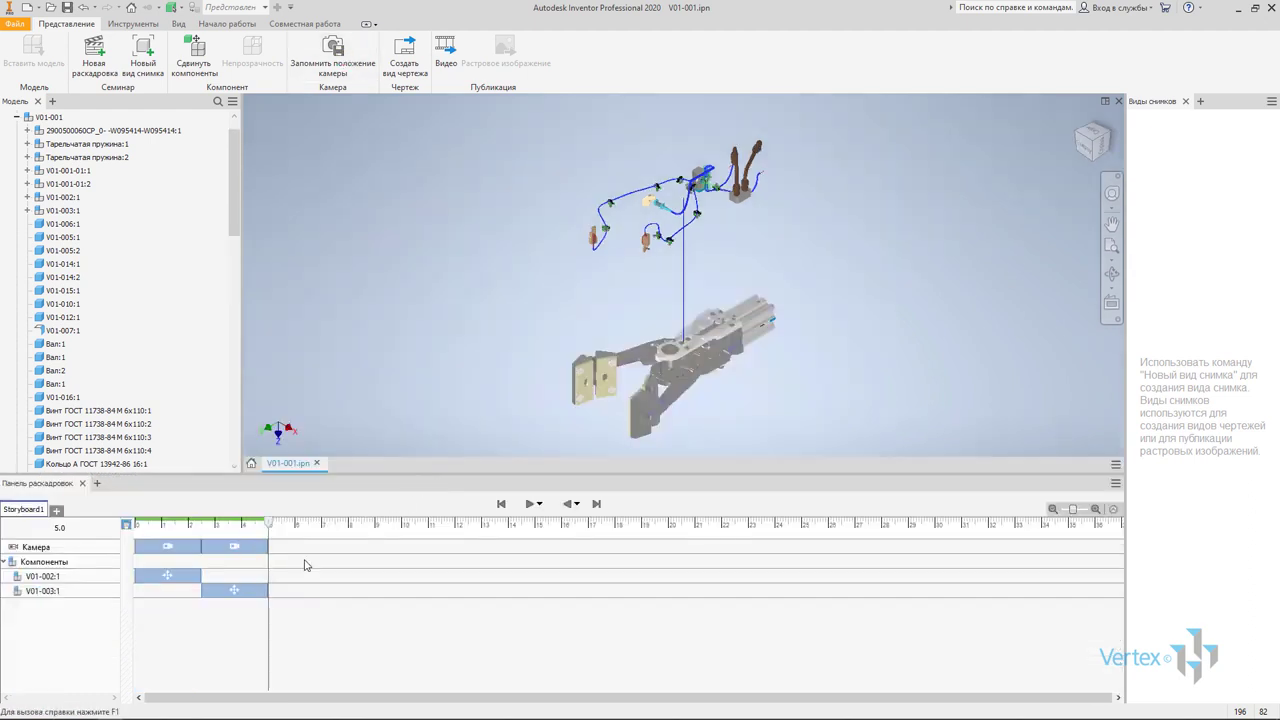
left_click(185, 577)
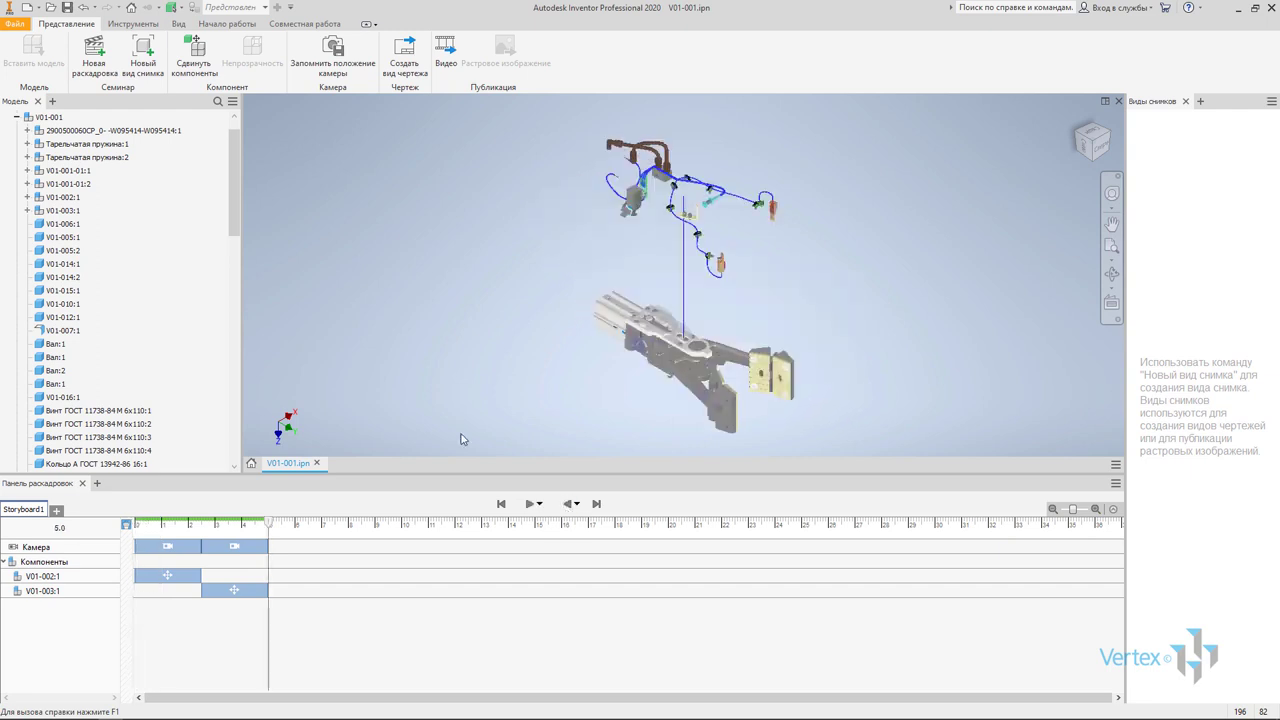
Shrink the storyboard panel and zoom in to a close-up of the jaw linkage
middle_click_drag(573, 340, 545, 344)
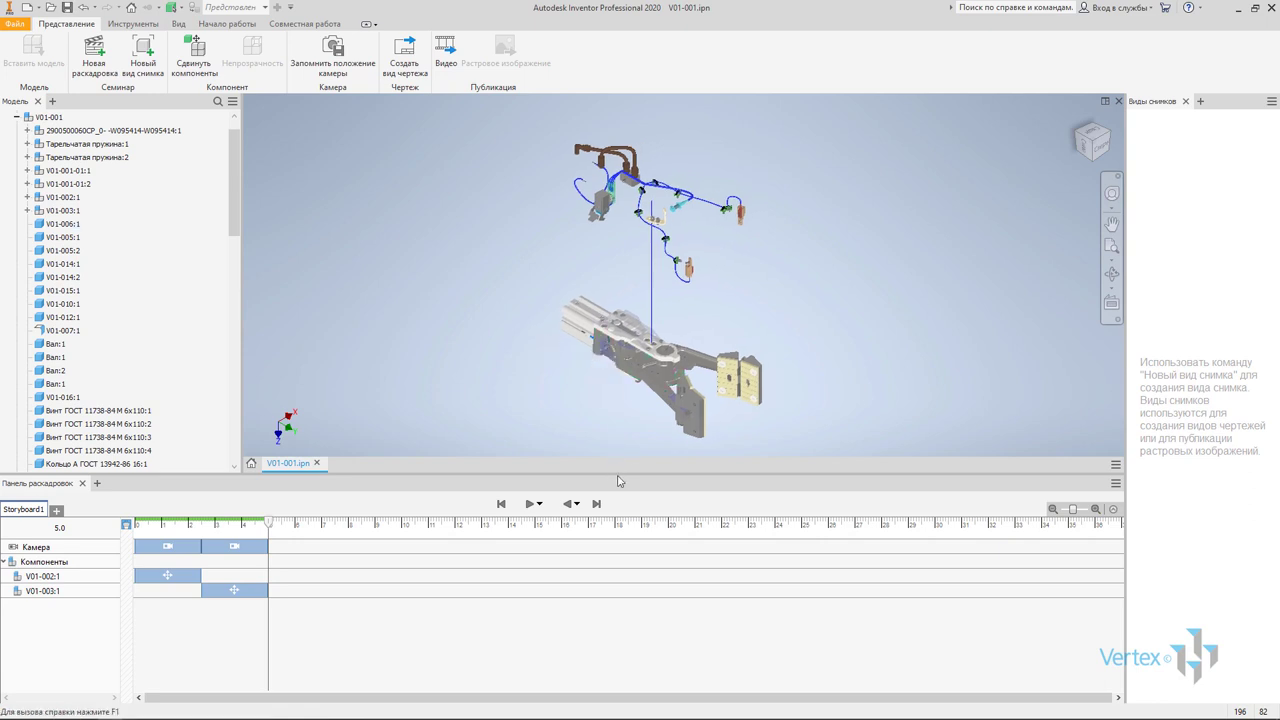
left_click_drag(617, 477, 600, 622)
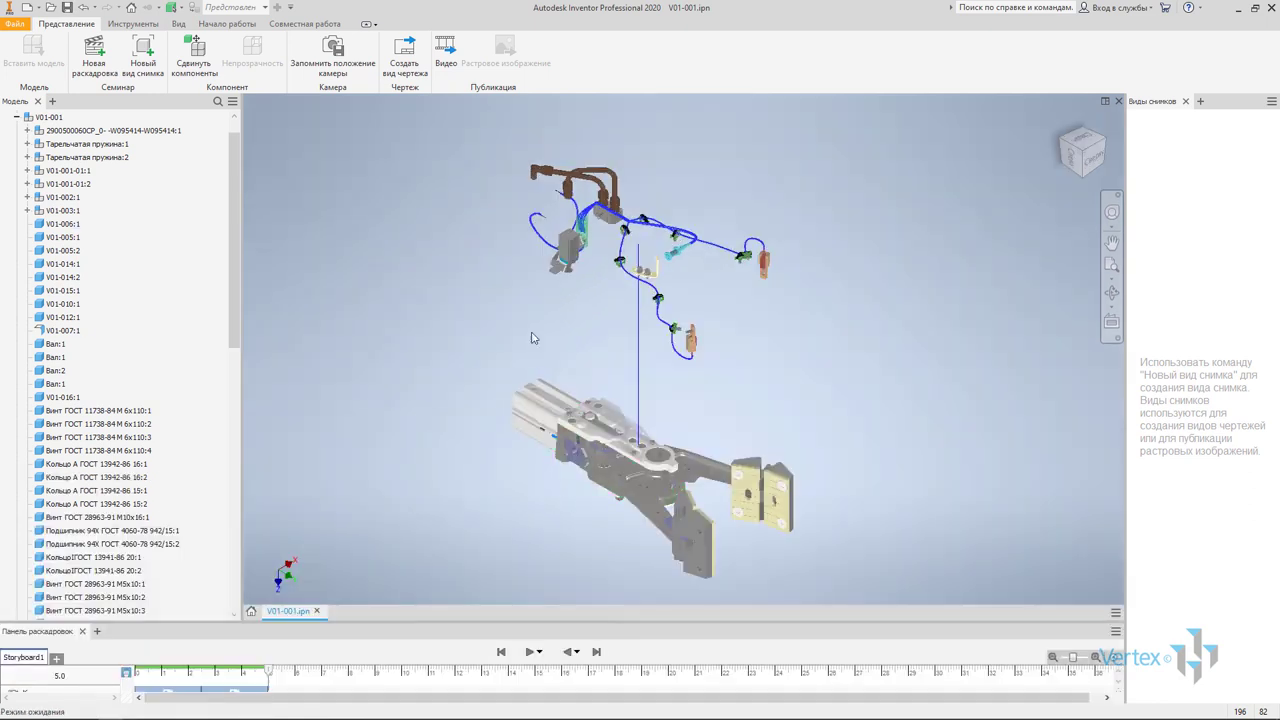
middle_click_drag(620, 410, 593, 428, "shift")
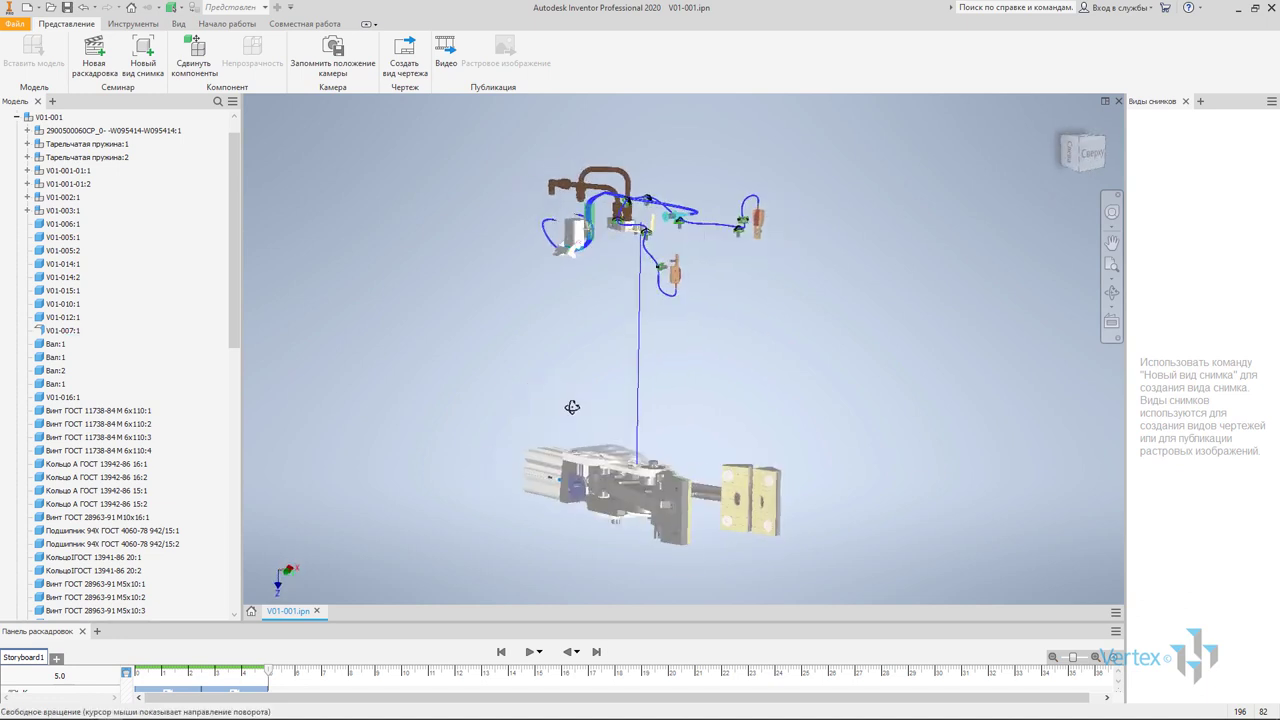
scroll(593, 428, "up", 3)
scroll(604, 438, "up", 3)
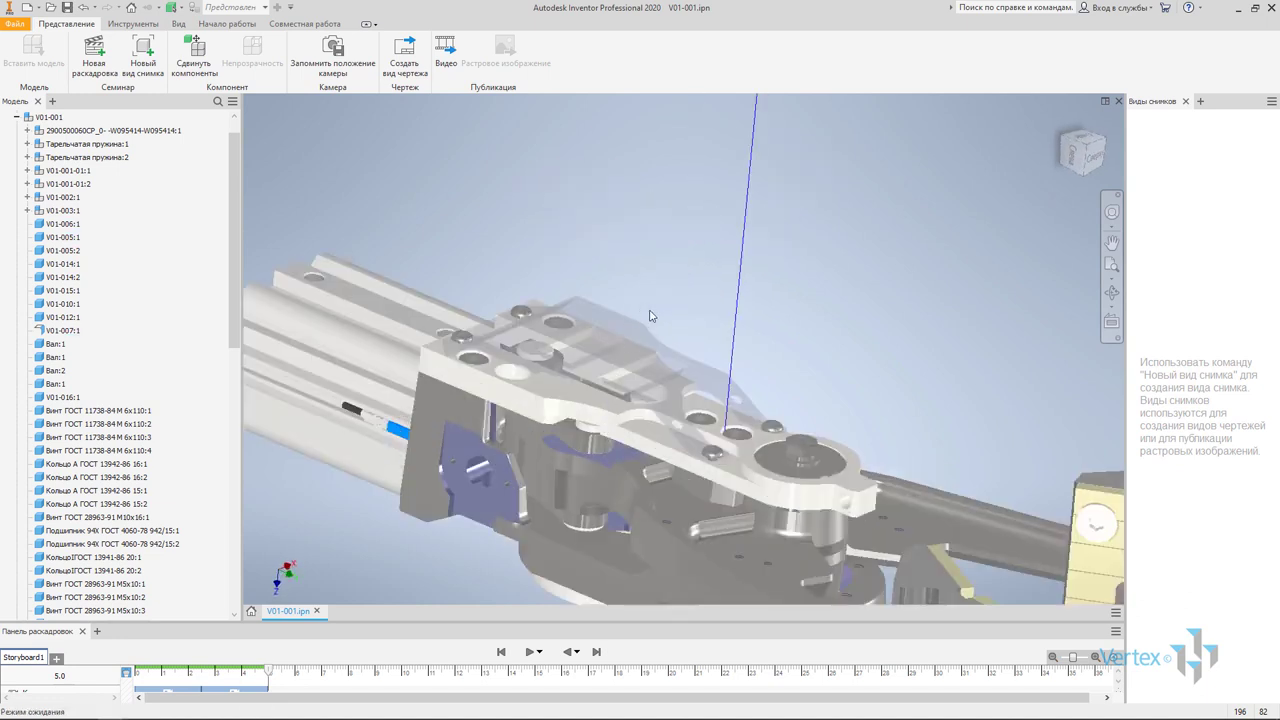
Start a component tweak and orbit around to the upper jaw's screw
left_click(195, 58)
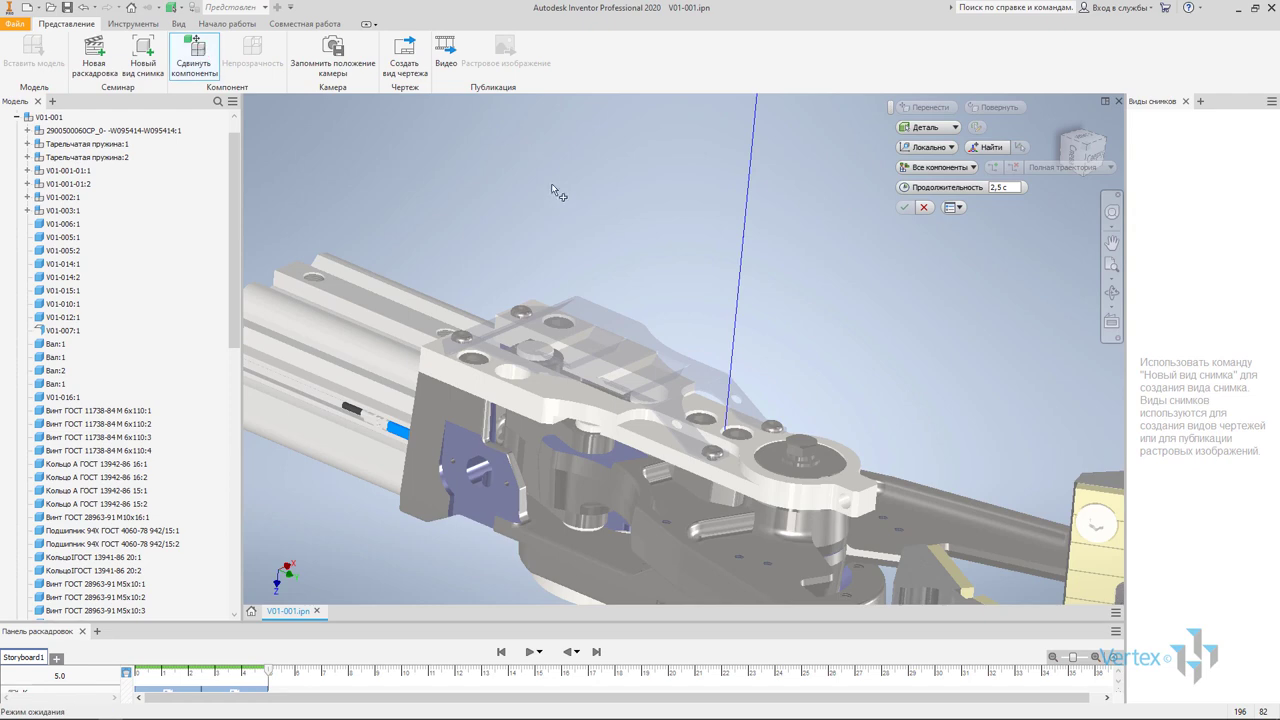
scroll(471, 302, "up", 2)
scroll(496, 249, "down", 4)
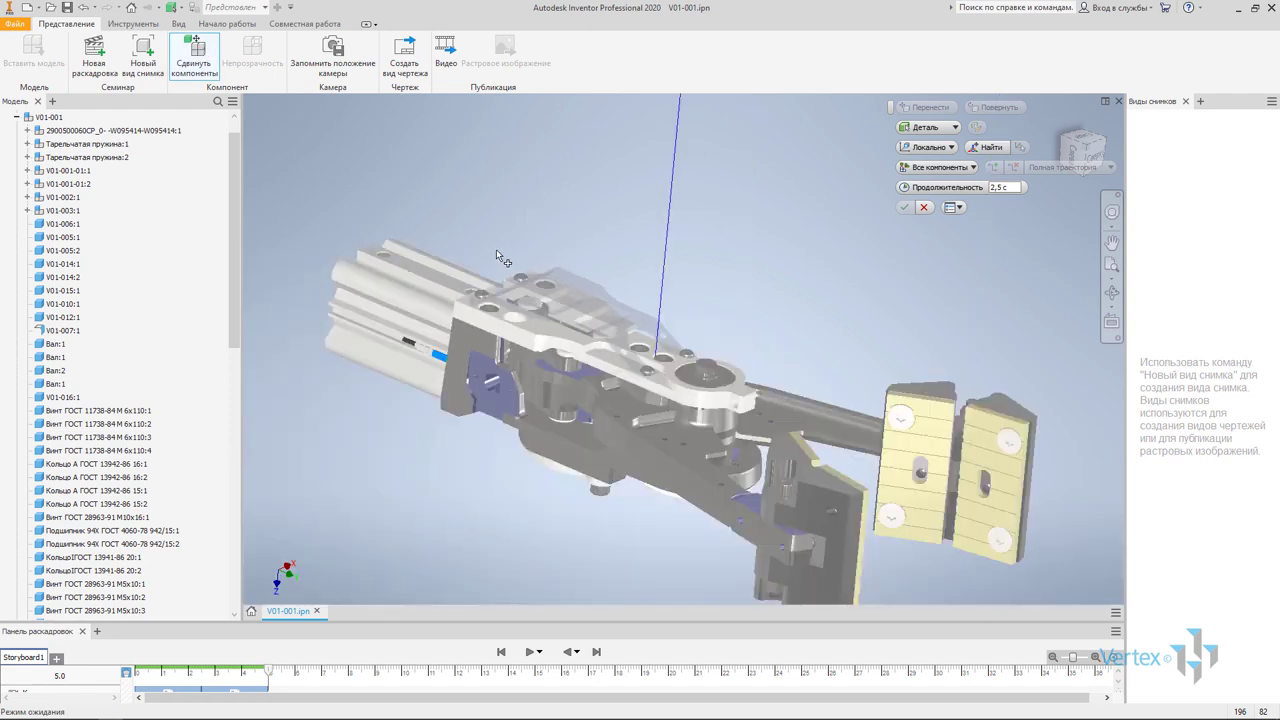
scroll(536, 264, "down", 2)
middle_click_drag(536, 264, 700, 370, "shift")
scroll(712, 372, "up", 3)
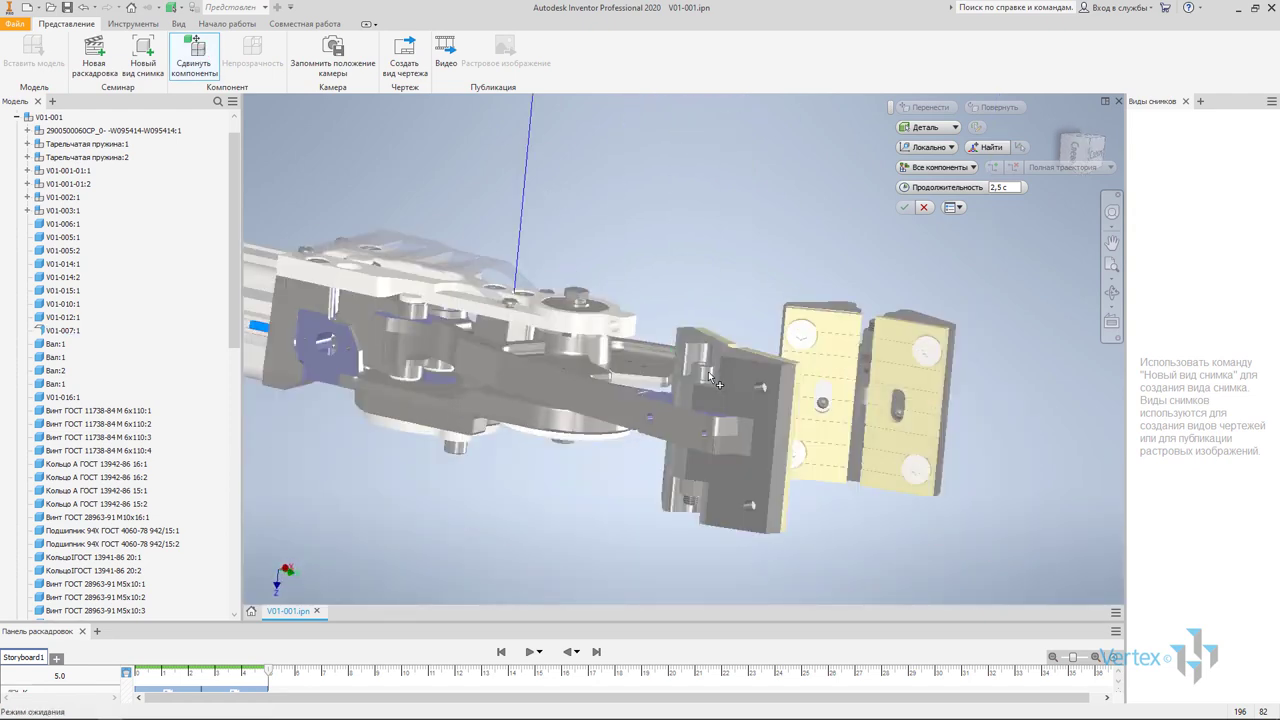
left_click(705, 377)
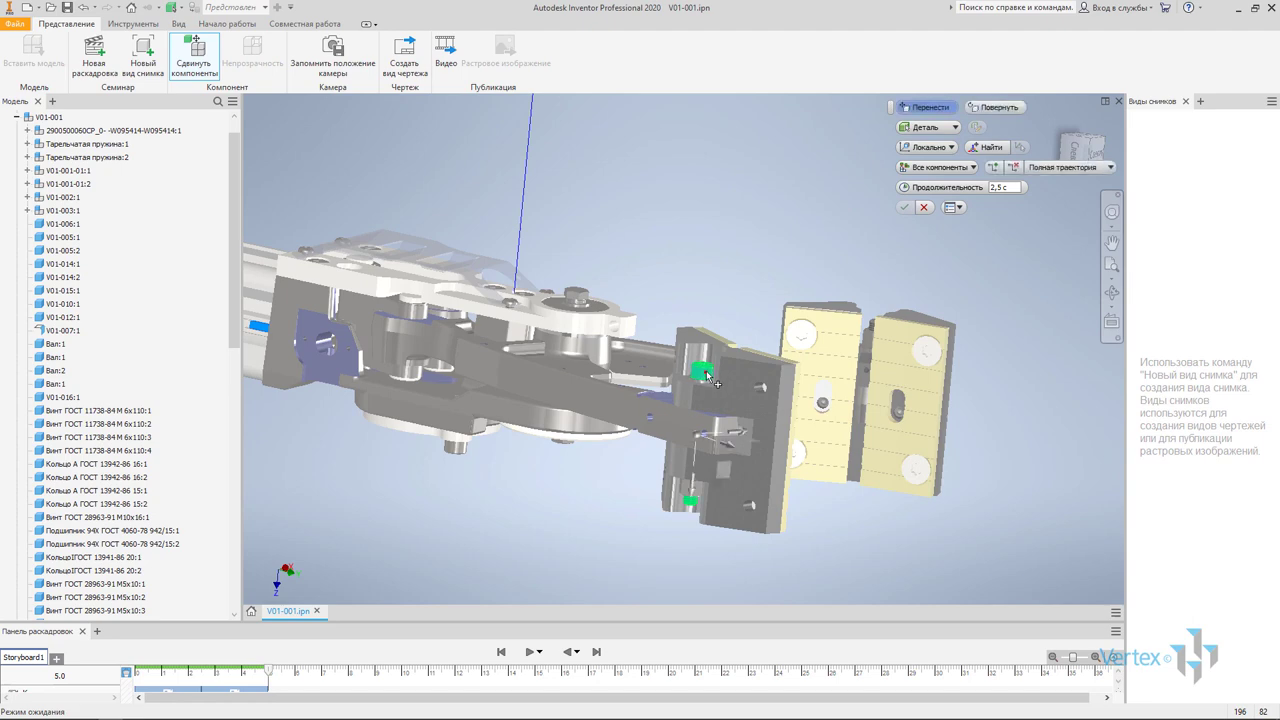
scroll(705, 378, "up", 2)
scroll(712, 392, "up", 1)
scroll(712, 392, "down", 5)
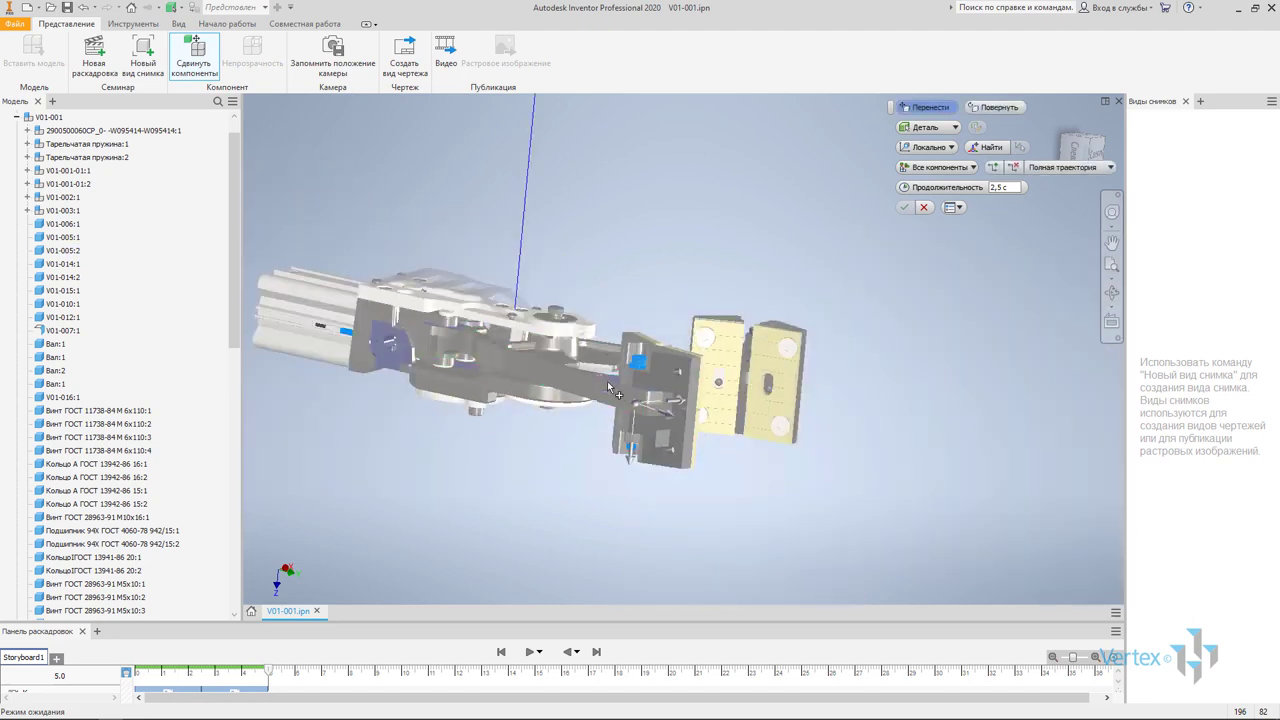
middle_click_drag(712, 392, 412, 358, "shift")
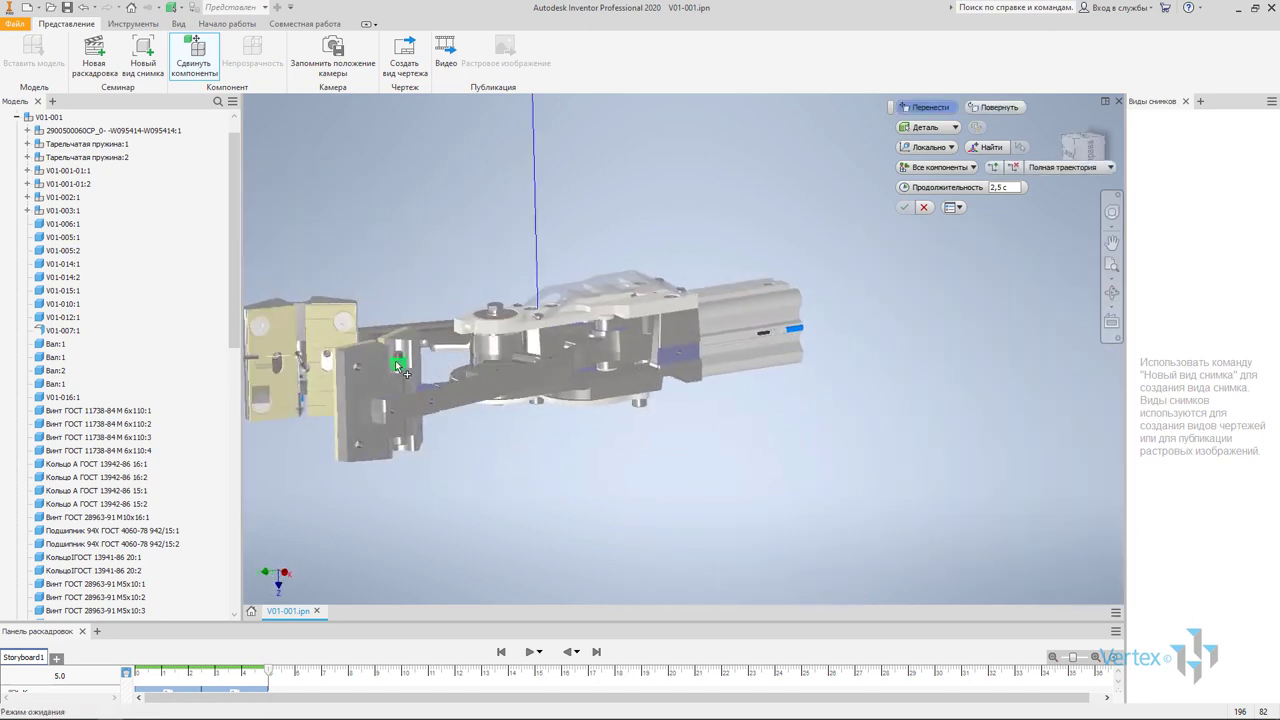
scroll(412, 358, "up", 5)
Select the screw, washer and nut and pull them -100 along X
left_click(417, 367)
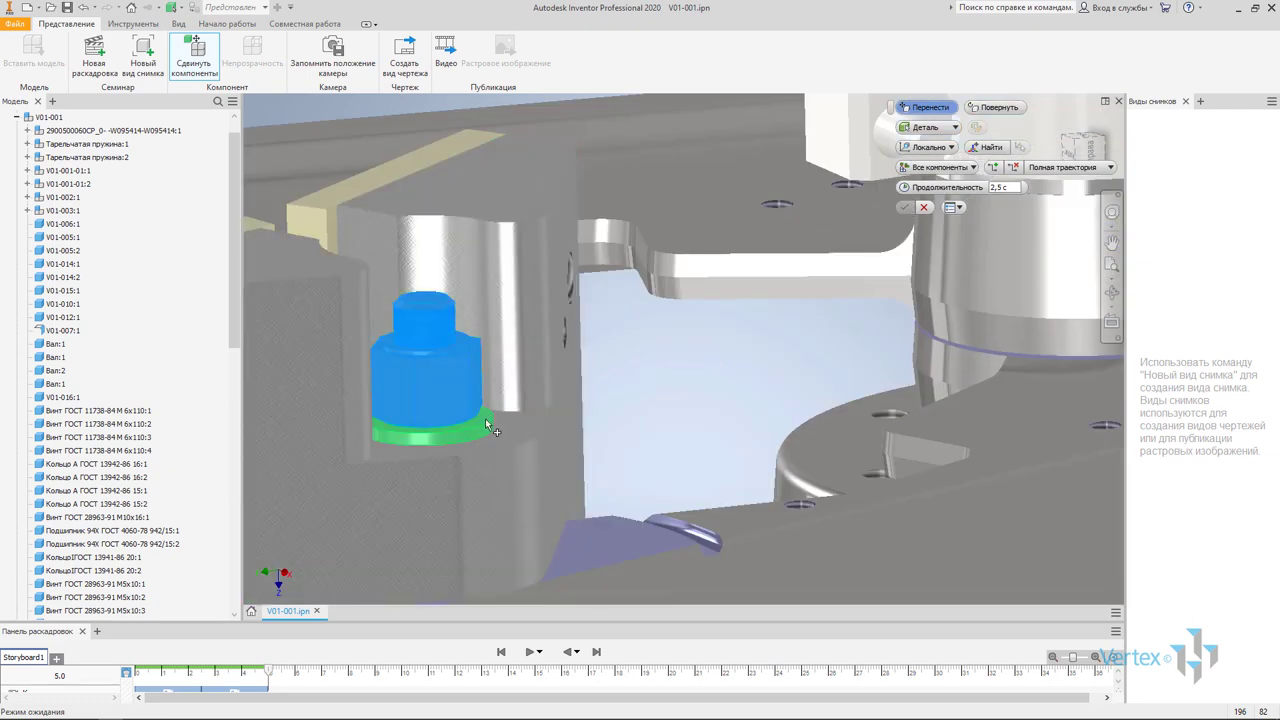
left_click(485, 418)
left_click(443, 317)
scroll(757, 380, "down", 5)
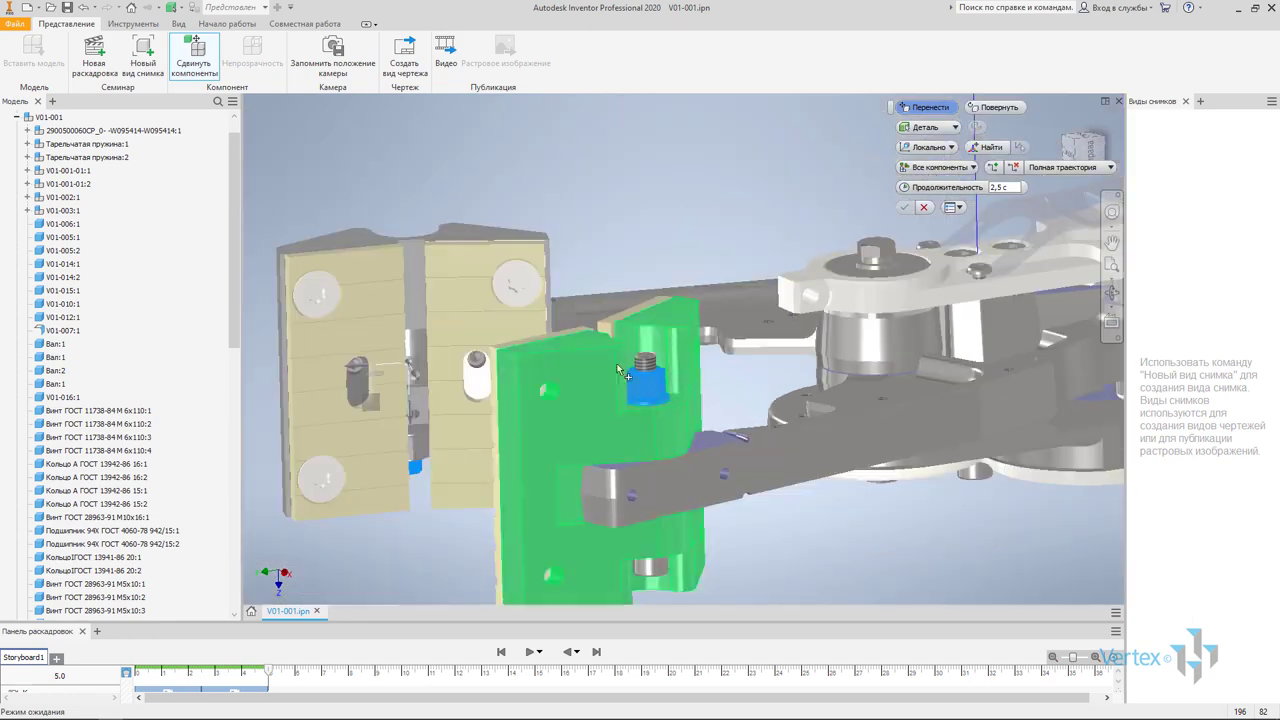
mouse_move(757, 380)
middle_mouse_down("shift")
mouse_move(640, 368)
mouse_move(749, 476)
middle_mouse_up("shift")
scroll(635, 367, "down", 3)
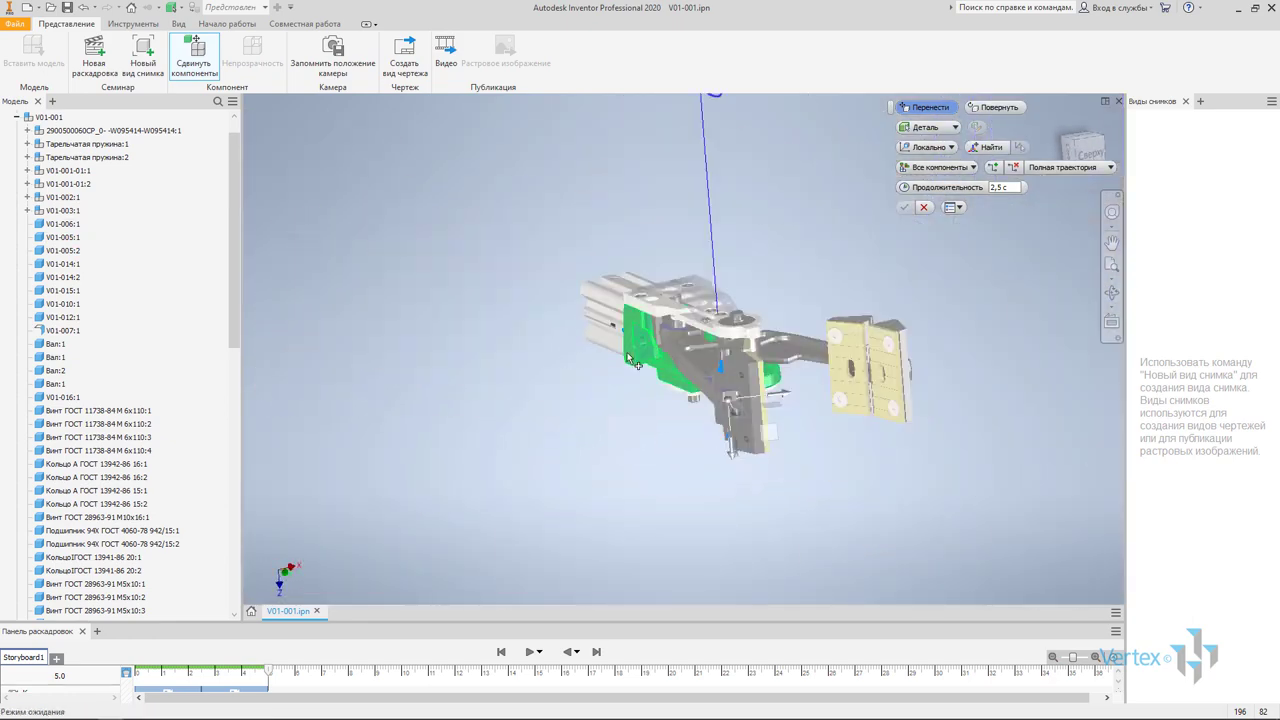
scroll(749, 476, "up", 3)
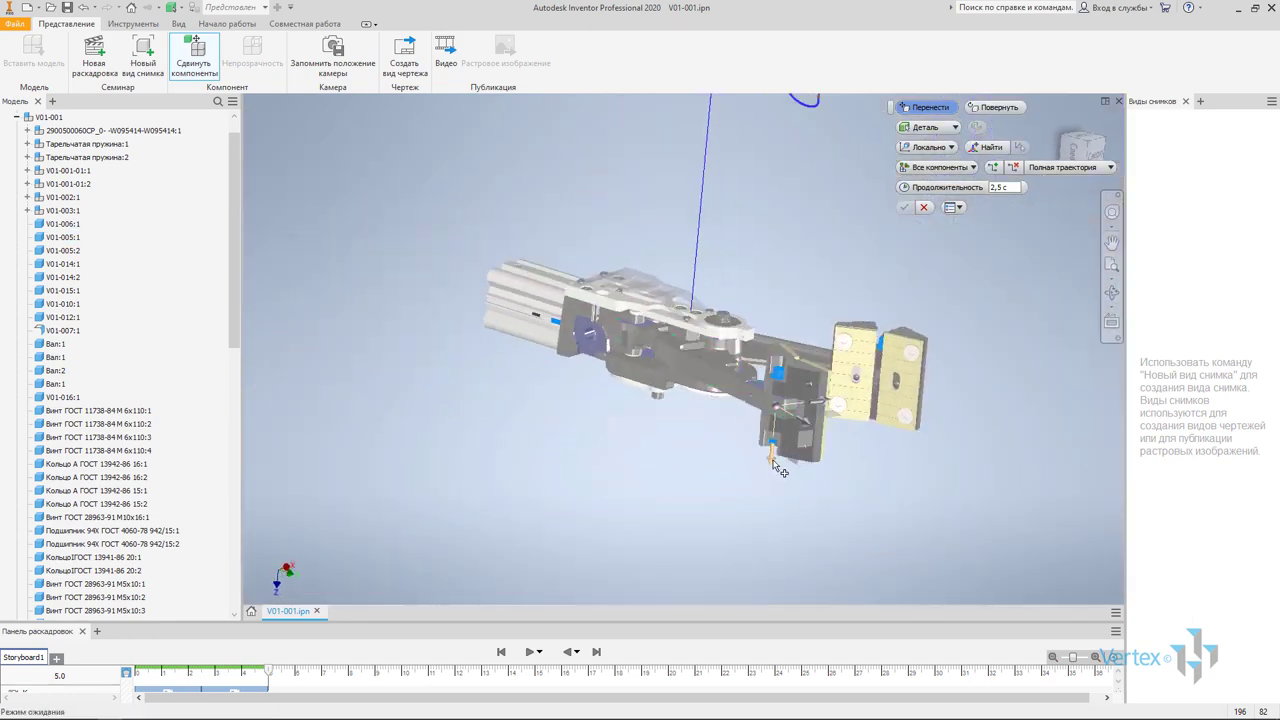
left_click_drag(780, 470, 788, 378)
middle_click_drag(778, 370, 817, 367, "shift")
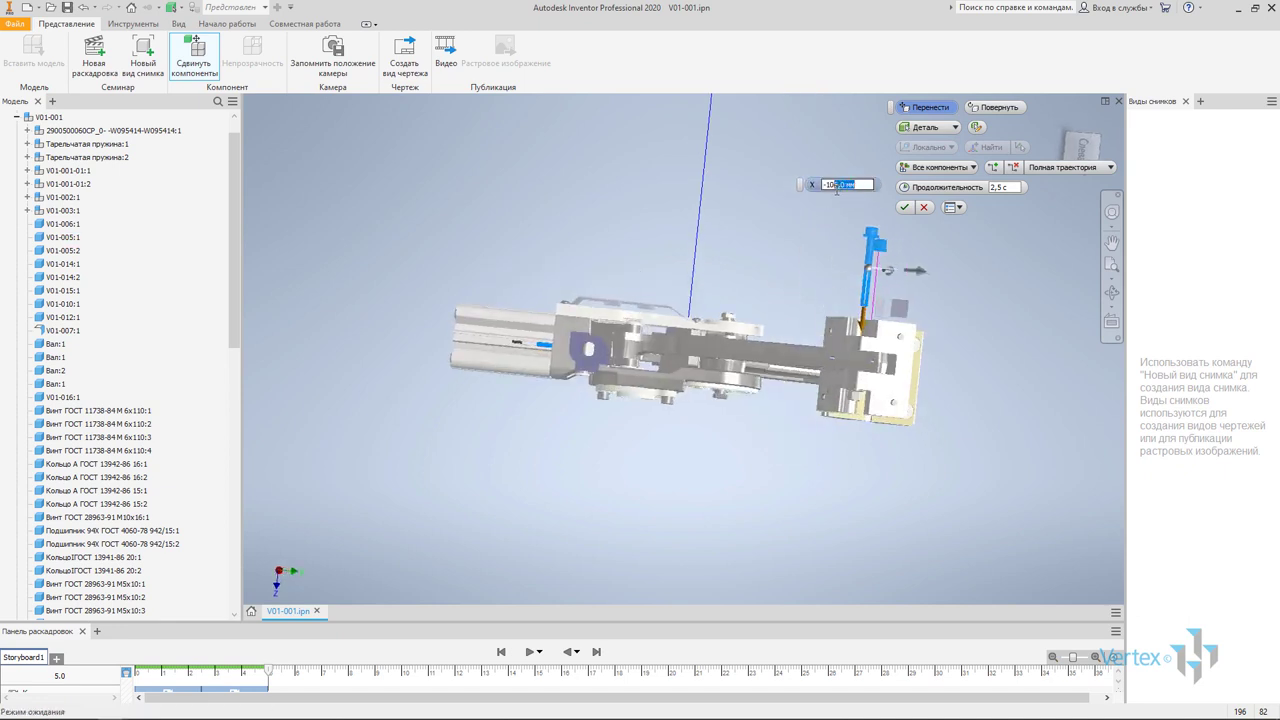
type("-100")
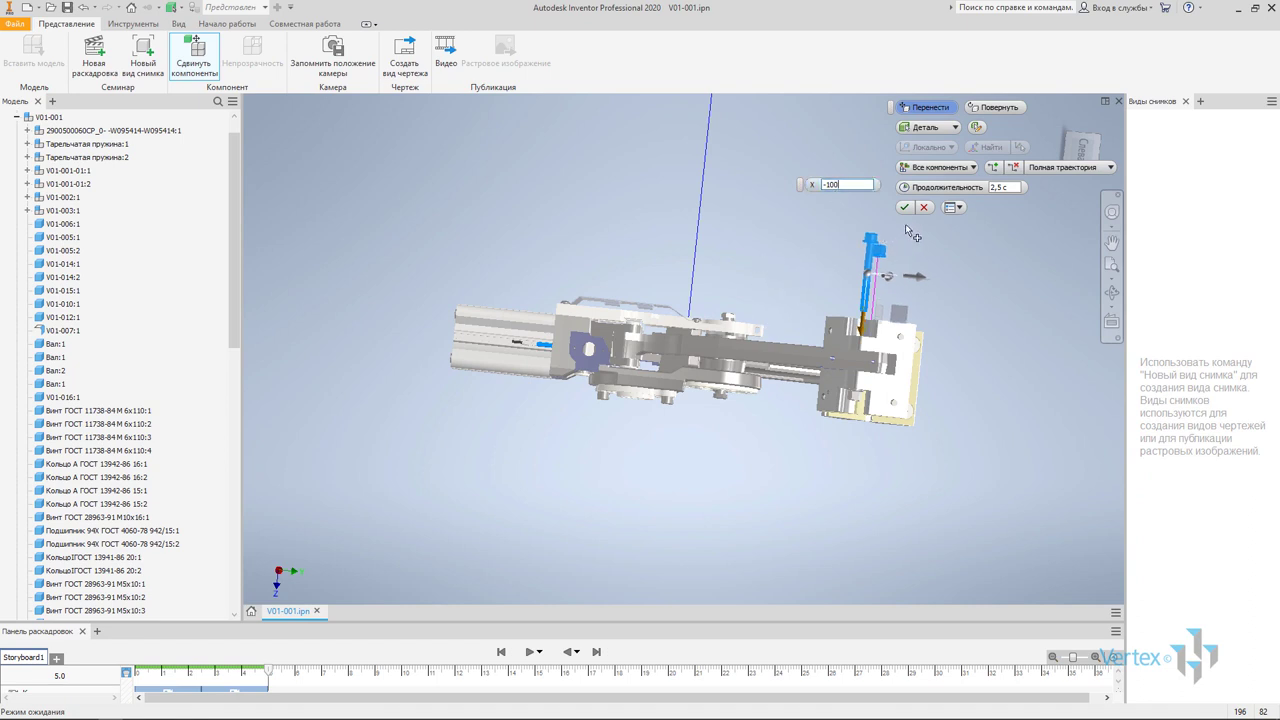
middle_click_drag(912, 234, 896, 224, "shift")
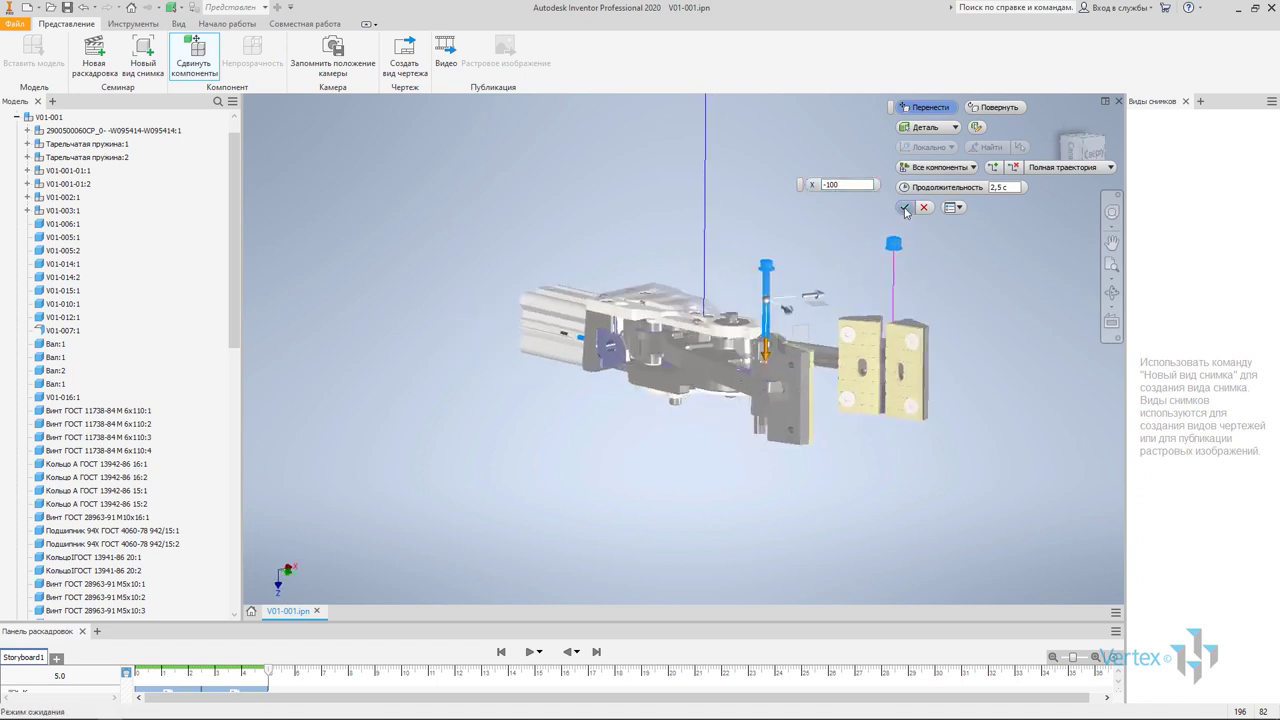
left_click(905, 211)
Start another tweak and select a fastener on the lower jaw bracket
mouse_move(760, 400)
middle_mouse_down("shift")
mouse_move(591, 407)
mouse_move(606, 374)
middle_mouse_up("shift")
left_click(194, 55)
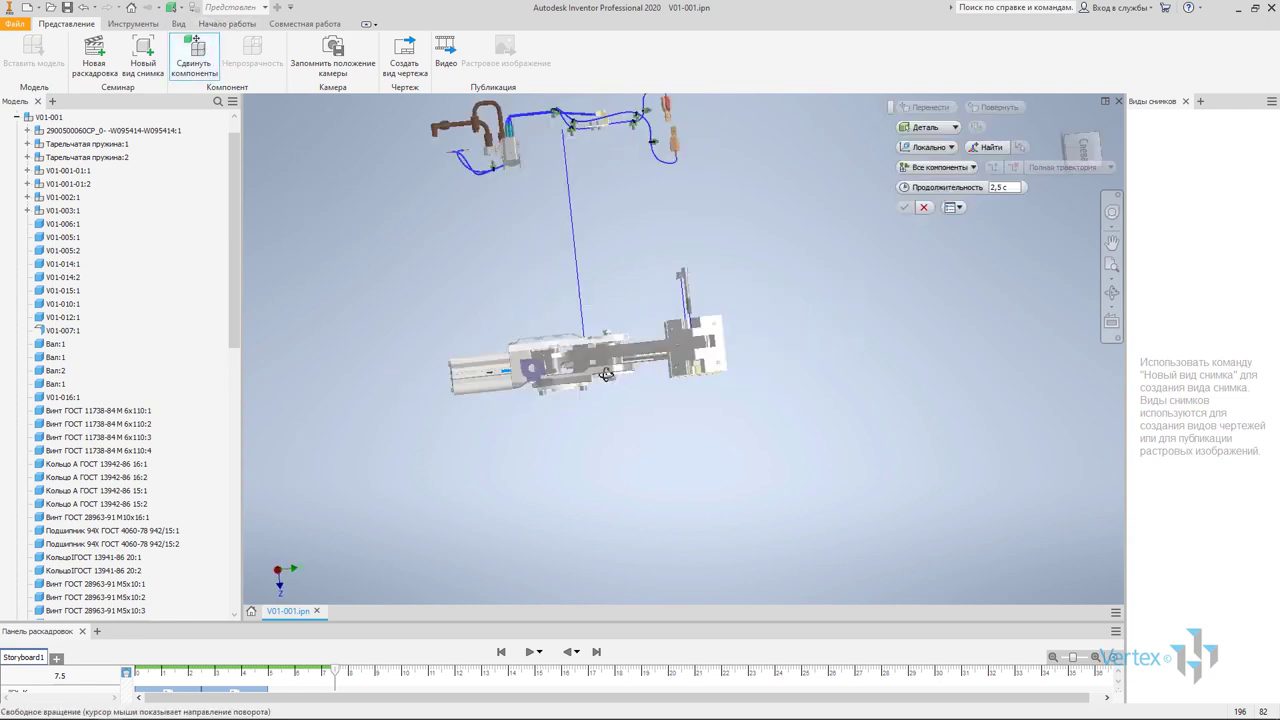
scroll(705, 355, "up", 5)
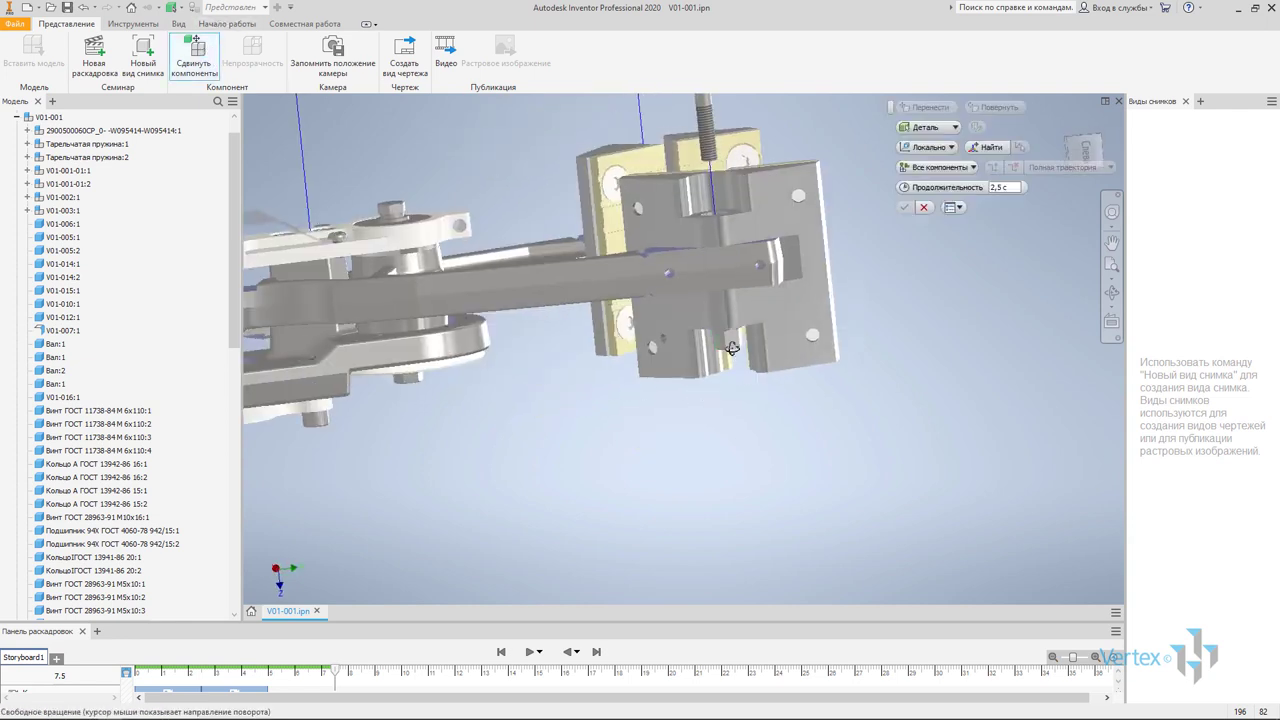
middle_click_drag(732, 348, 745, 320, "shift")
scroll(748, 318, "up", 3)
left_click(721, 330)
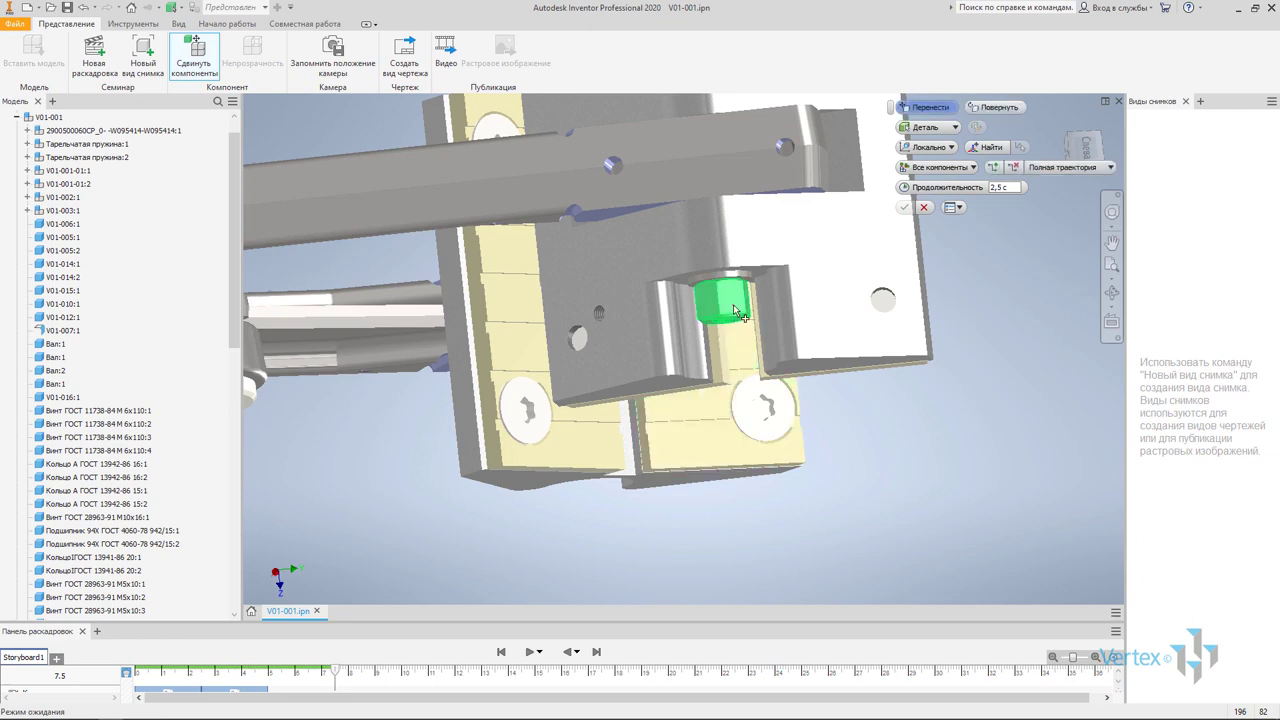
scroll(715, 375, "down", 5)
Pull the lower screw, nut and washers -100 along Z
key("F6")
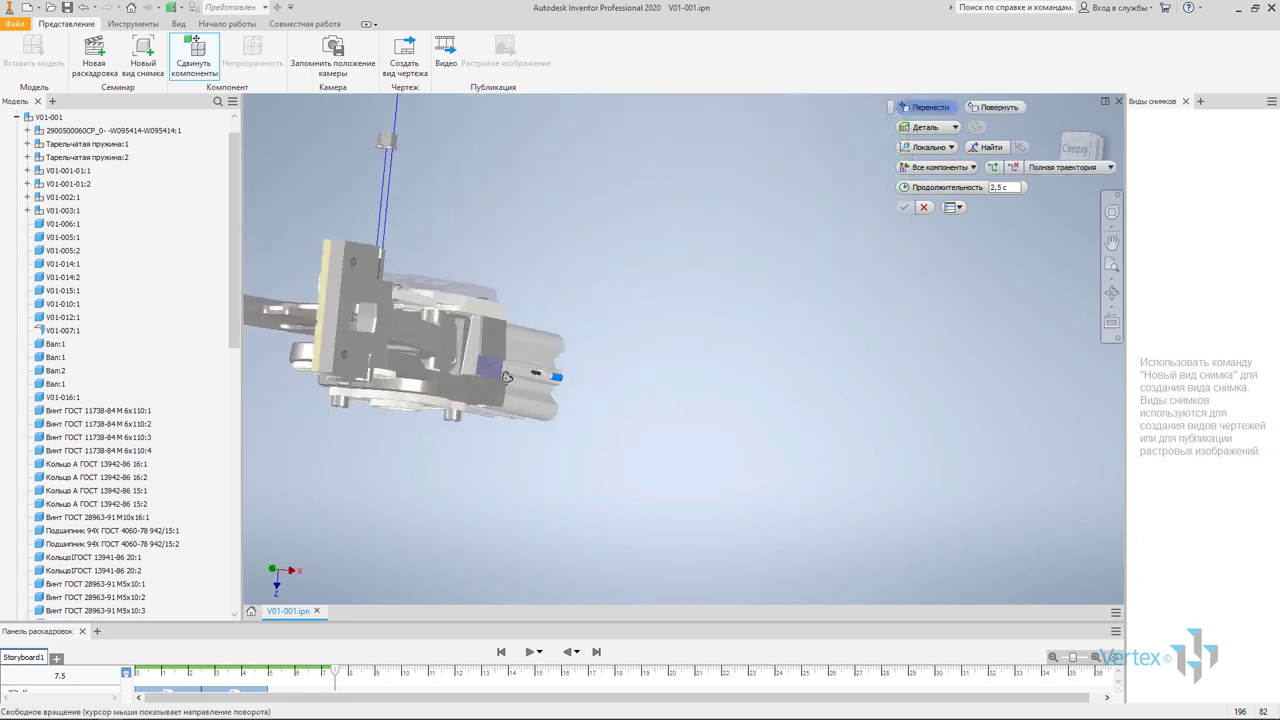
scroll(708, 399, "up", 6)
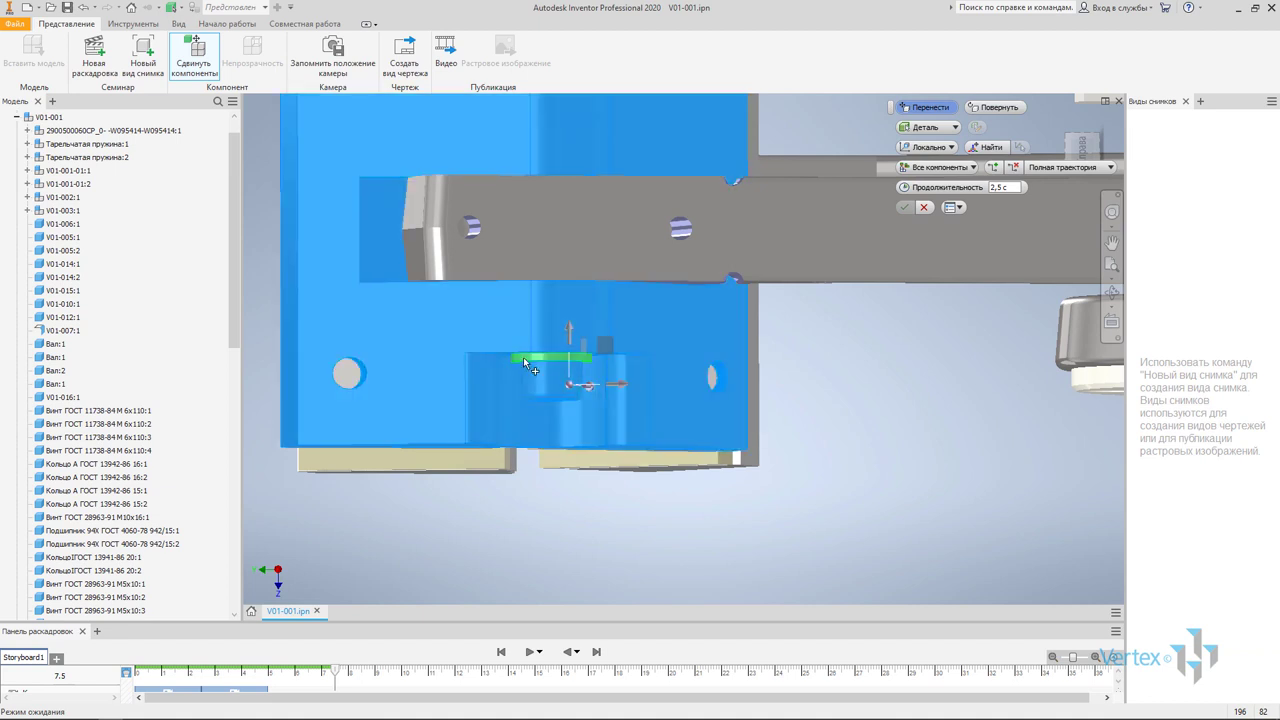
left_click(524, 360)
scroll(810, 380, "down", 5)
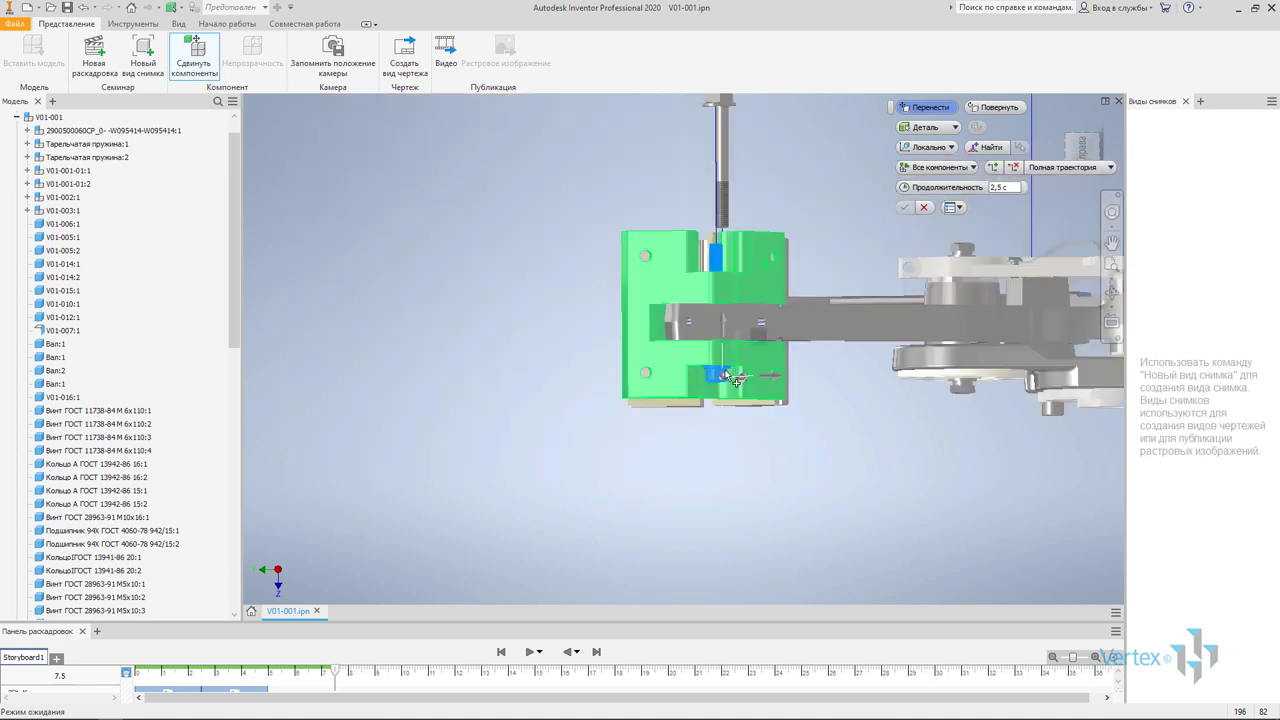
left_click_drag(738, 372, 738, 480)
type("-100")
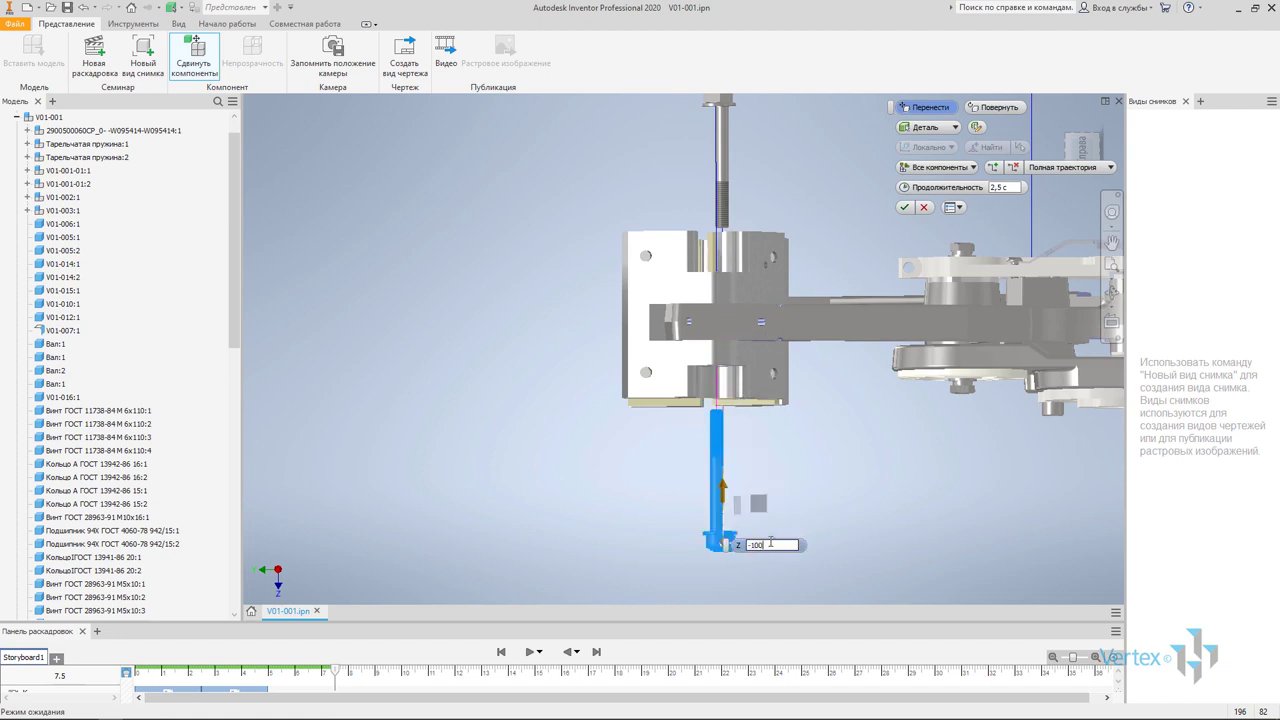
left_click(904, 207)
Shift the lower fastener tweaks to start at 5.0 s so the storyboard ends at 7.5 s
left_click_drag(590, 622, 590, 327)
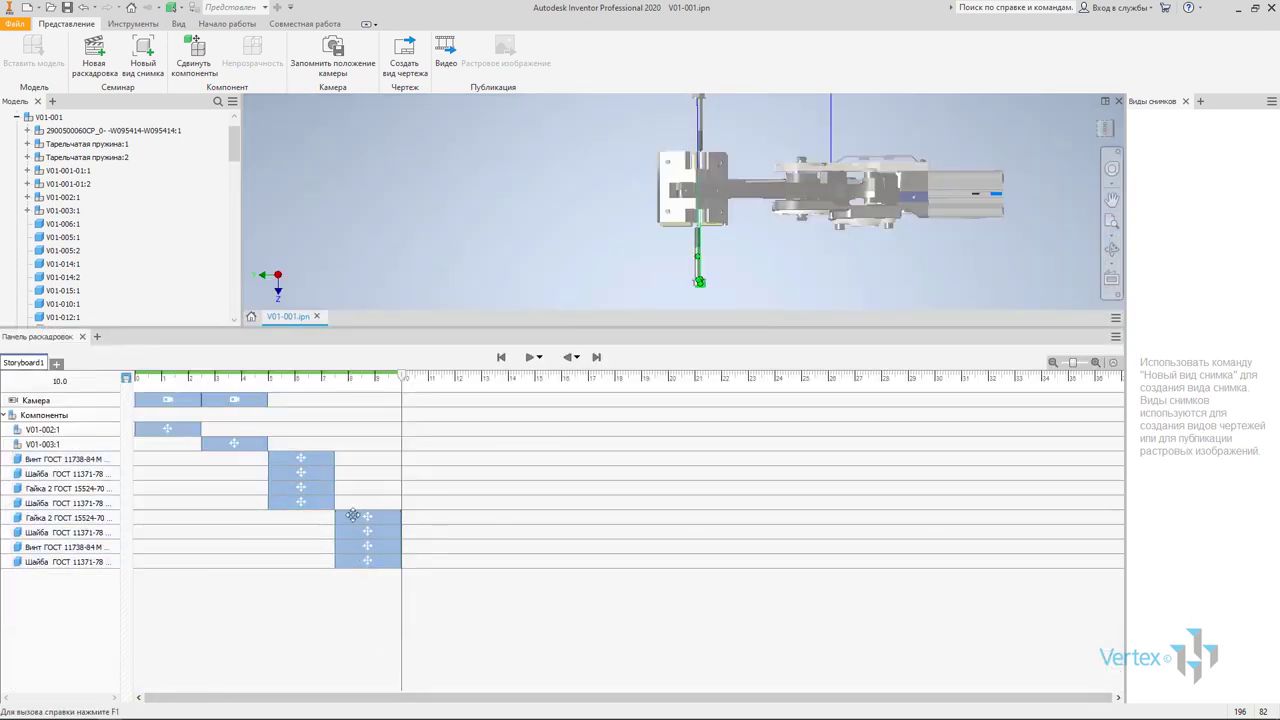
mouse_move(366, 519)
left_mouse_down()
mouse_move(298, 527)
mouse_move(312, 563)
mouse_move(290, 563)
left_mouse_up()
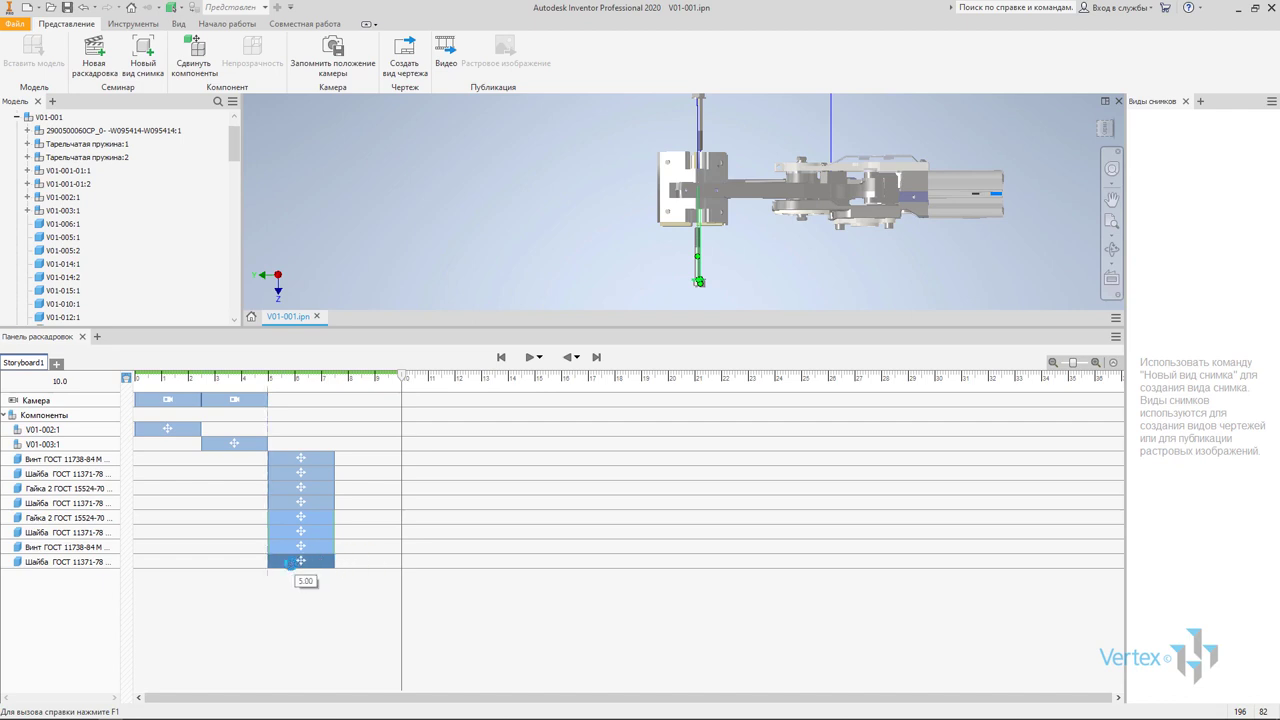
left_click(592, 357)
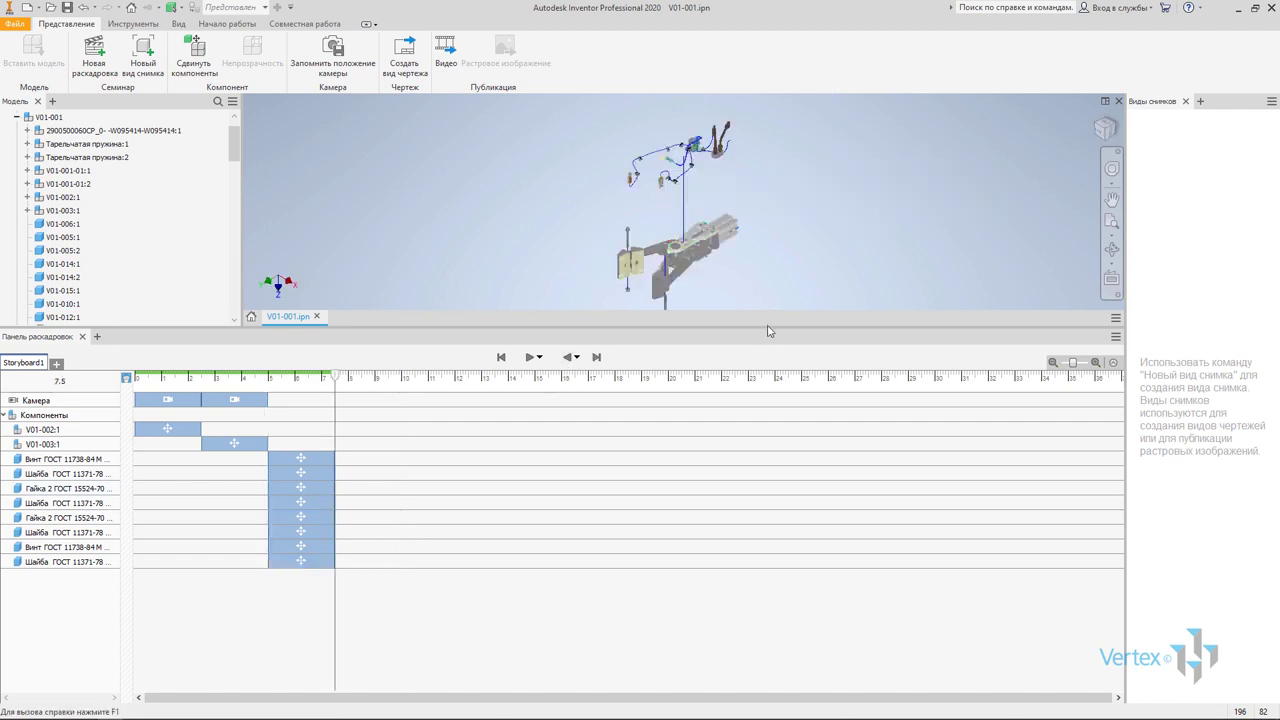
left_click_drag(768, 328, 768, 614)
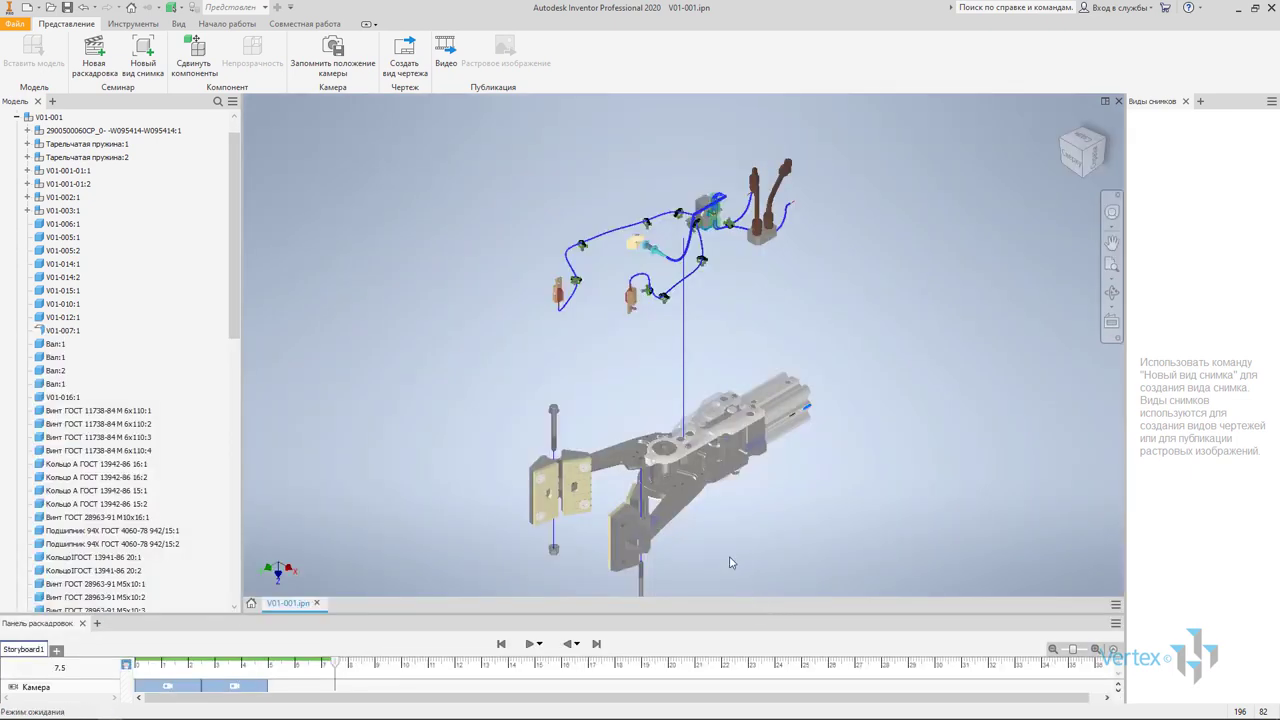
Capture an angled front close-up of the separated jaws and extracted screws as a camera action
middle_click_drag(759, 490, 785, 437, "shift")
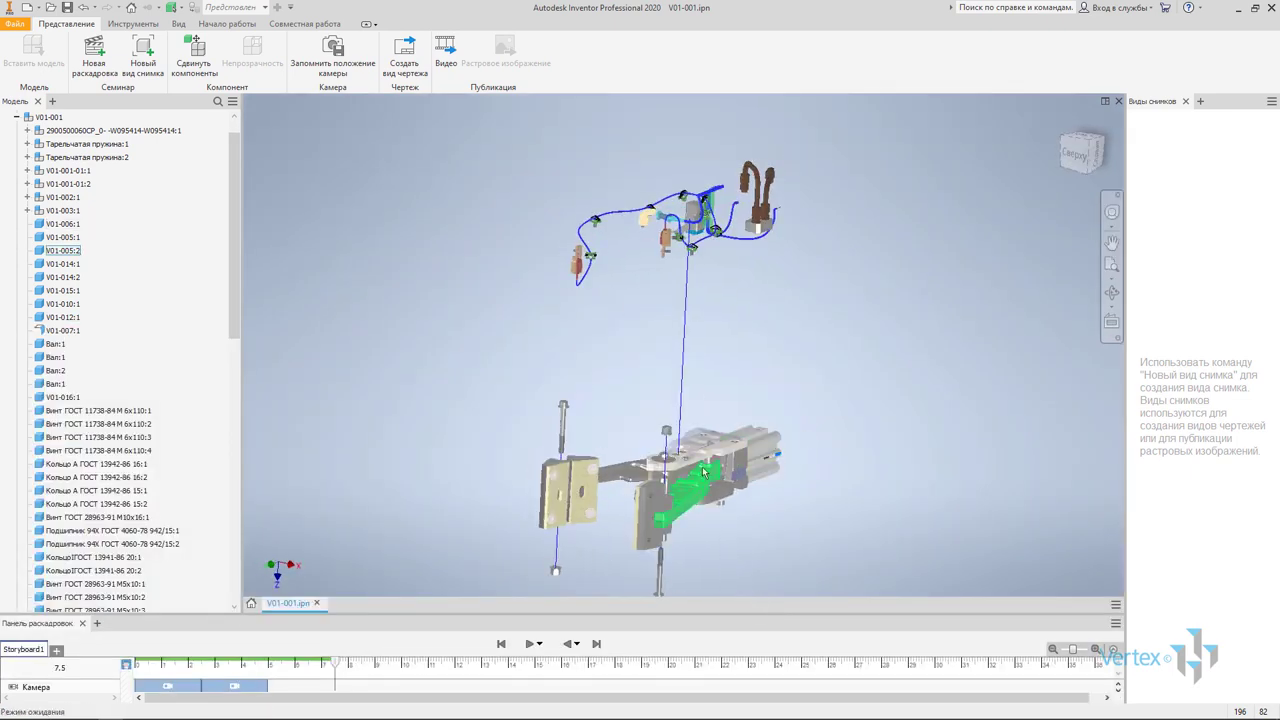
scroll(790, 460, "up", 5)
scroll(790, 460, "down", 2)
left_click_drag(790, 460, 850, 420)
middle_click_drag(760, 460, 707, 490, "shift")
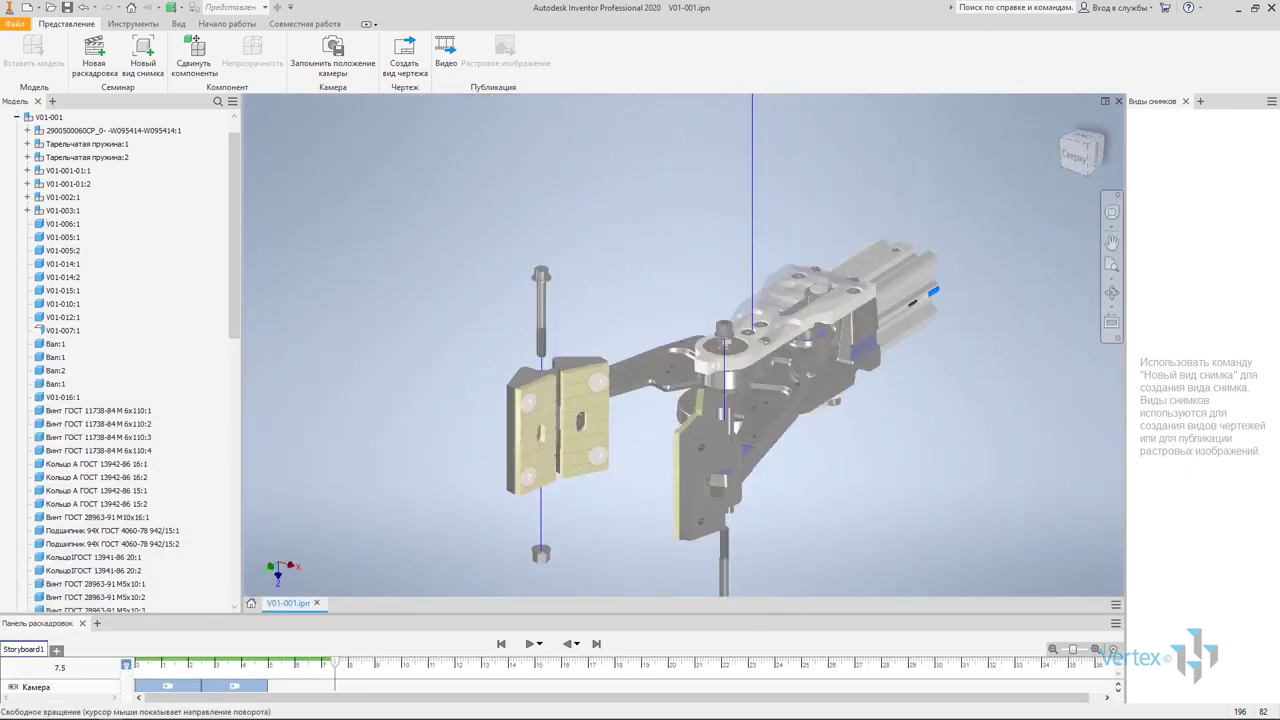
left_click(697, 457)
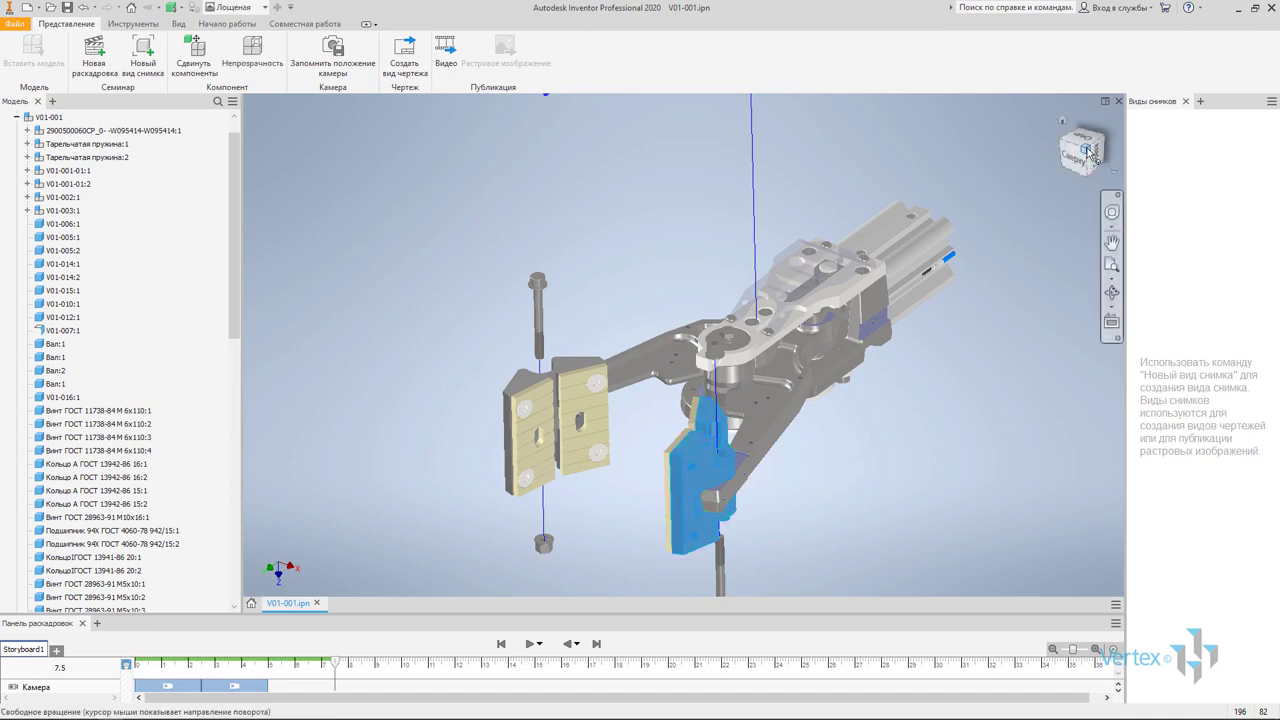
scroll(740, 465, "up", 4)
scroll(766, 468, "down", 4)
mouse_move(766, 468)
middle_mouse_down("shift")
mouse_move(688, 345)
mouse_move(666, 347)
middle_mouse_up("shift")
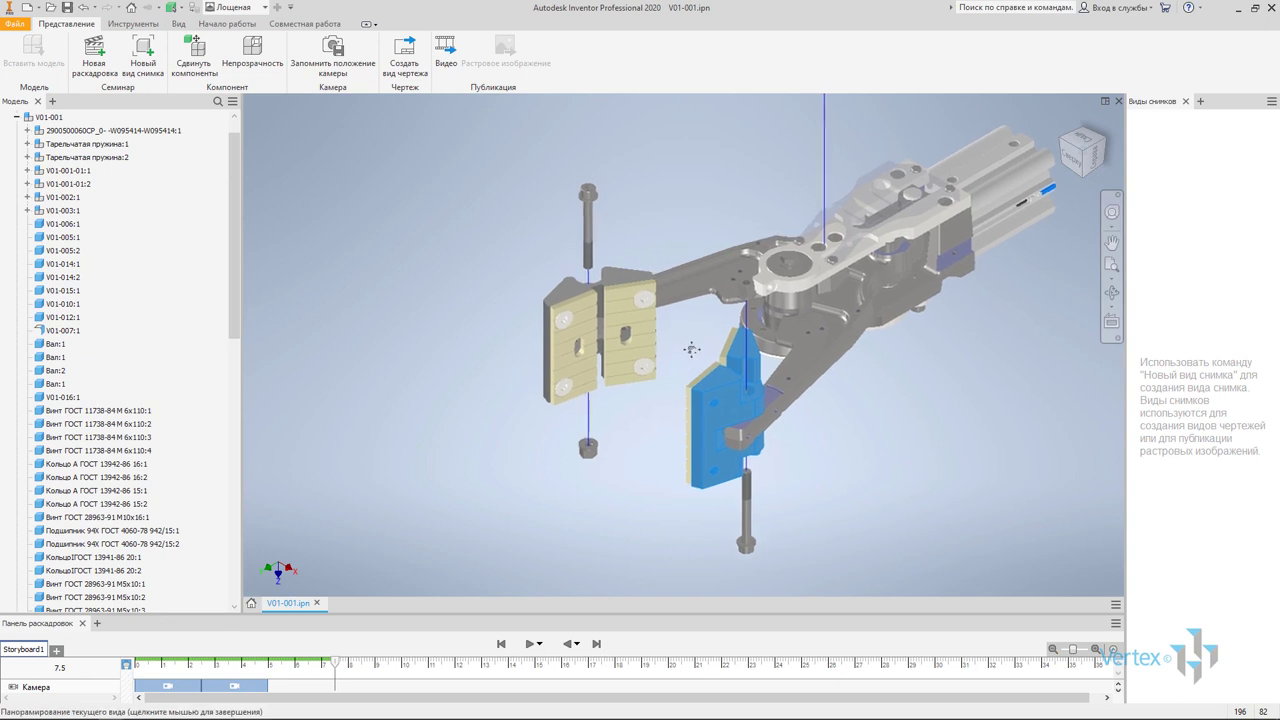
left_click(443, 224)
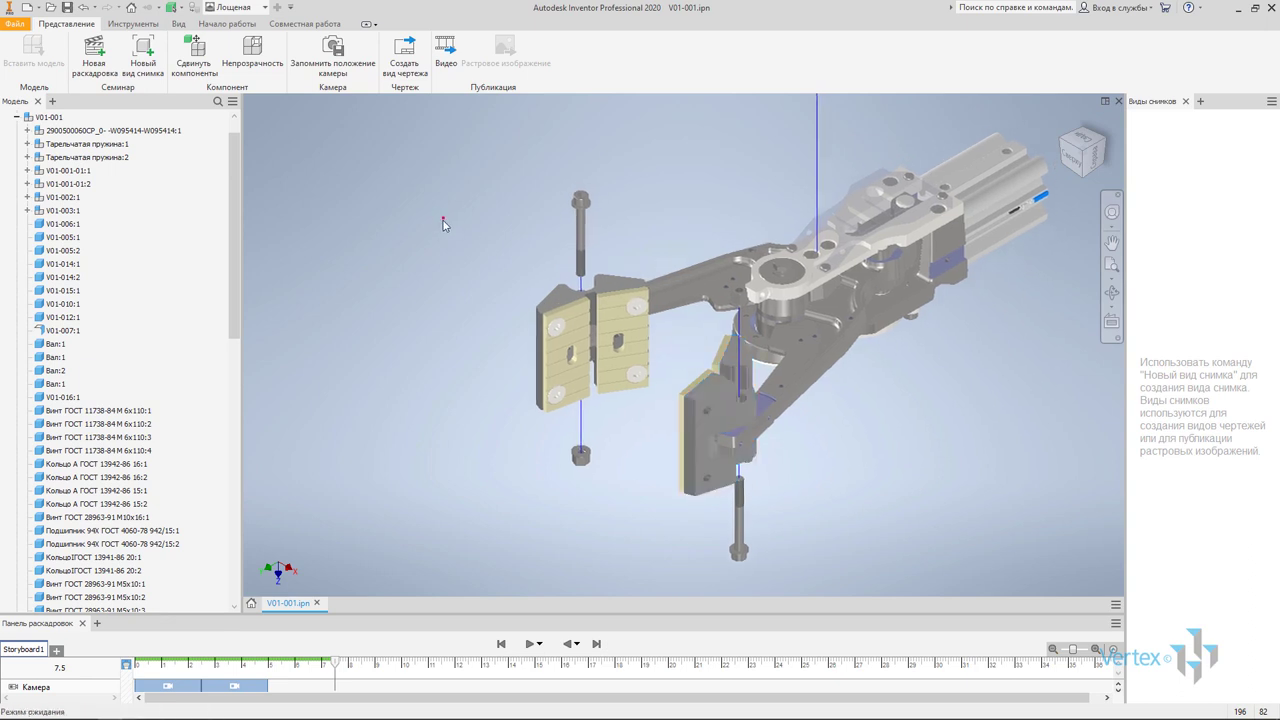
left_click(333, 48)
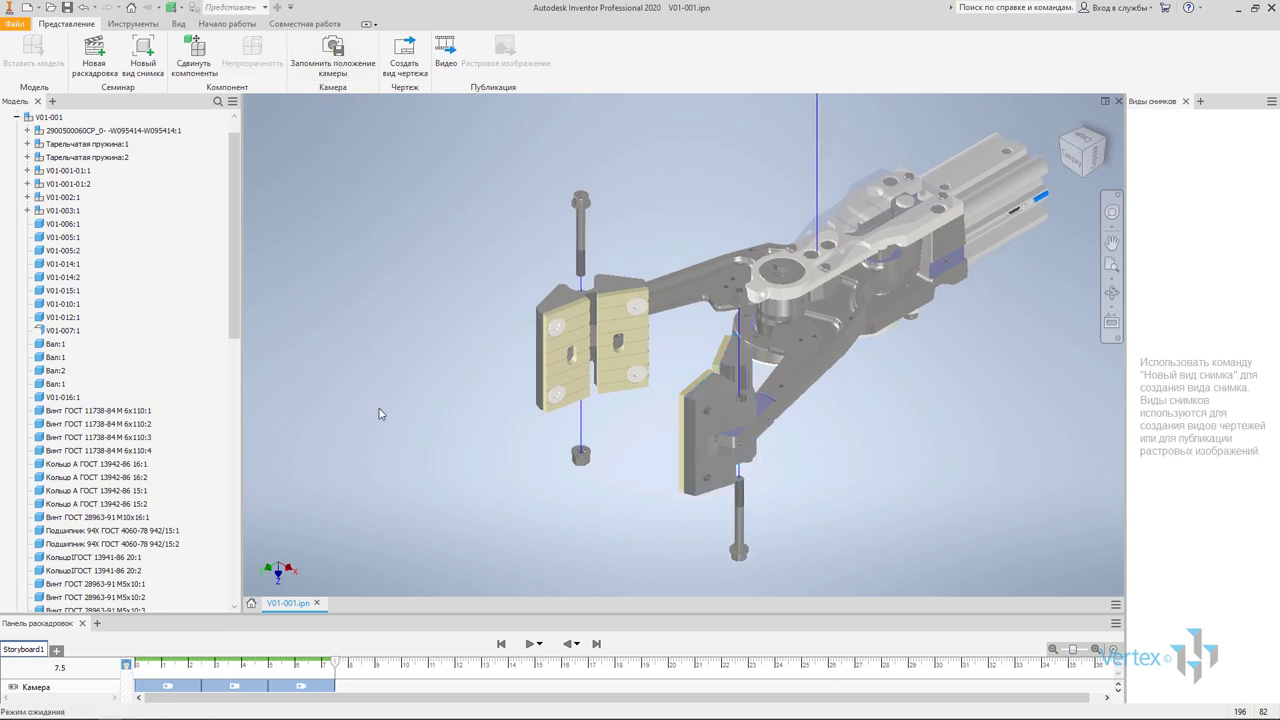
scroll(379, 413, "down", 3)
middle_click_drag(380, 410, 436, 377, "shift")
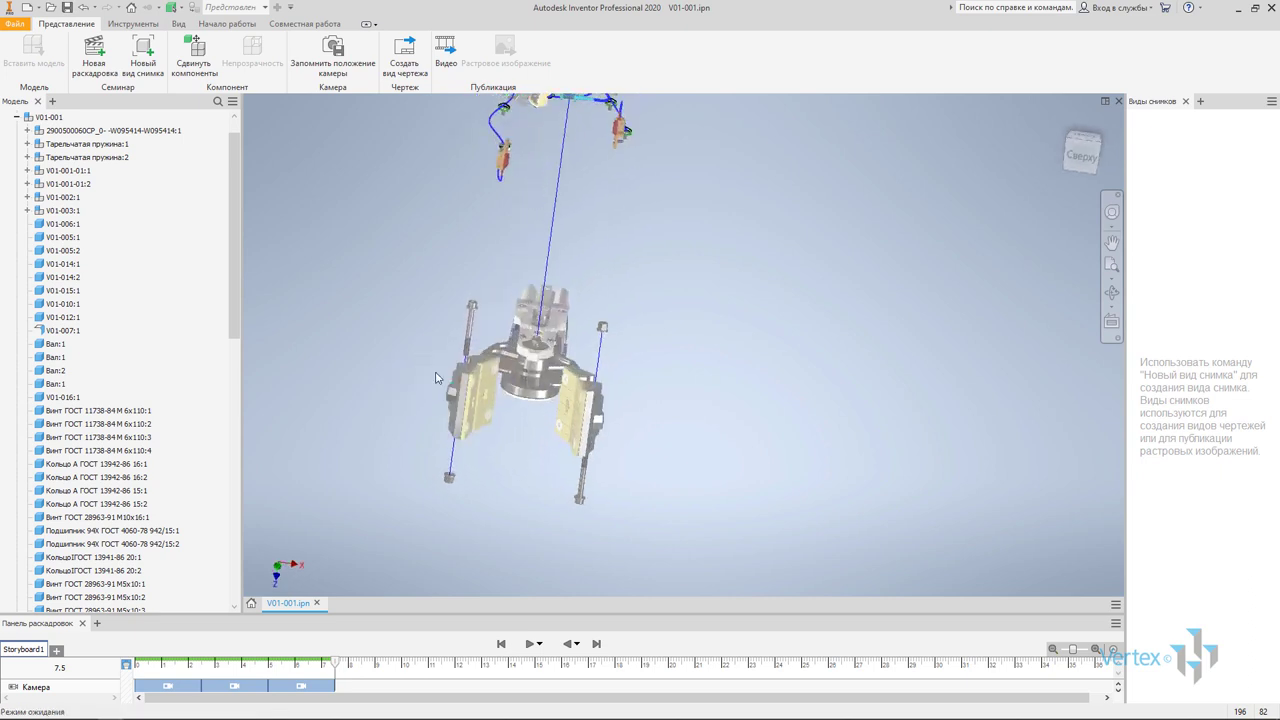
Move the V01-001-01:2 jaw 40 along Y and 150 along Z as a tweak
left_click(221, 75)
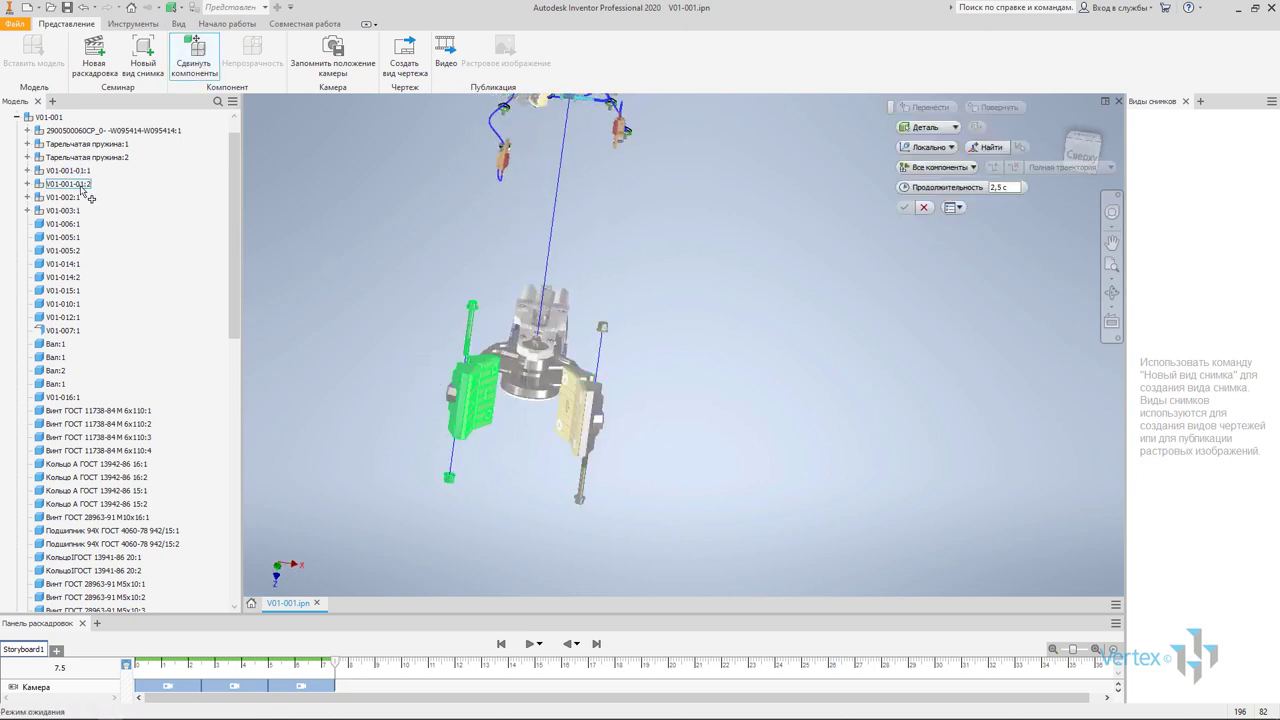
left_click(81, 187)
left_click_drag(516, 407, 622, 438)
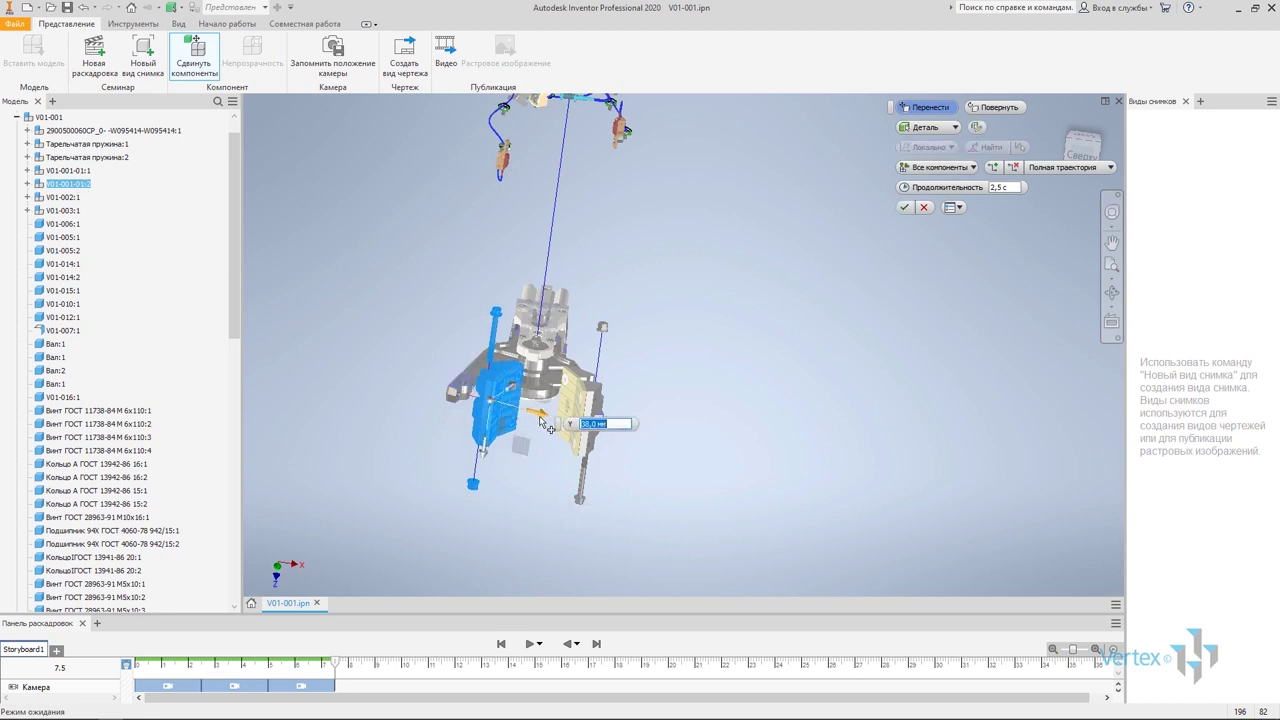
type("0")
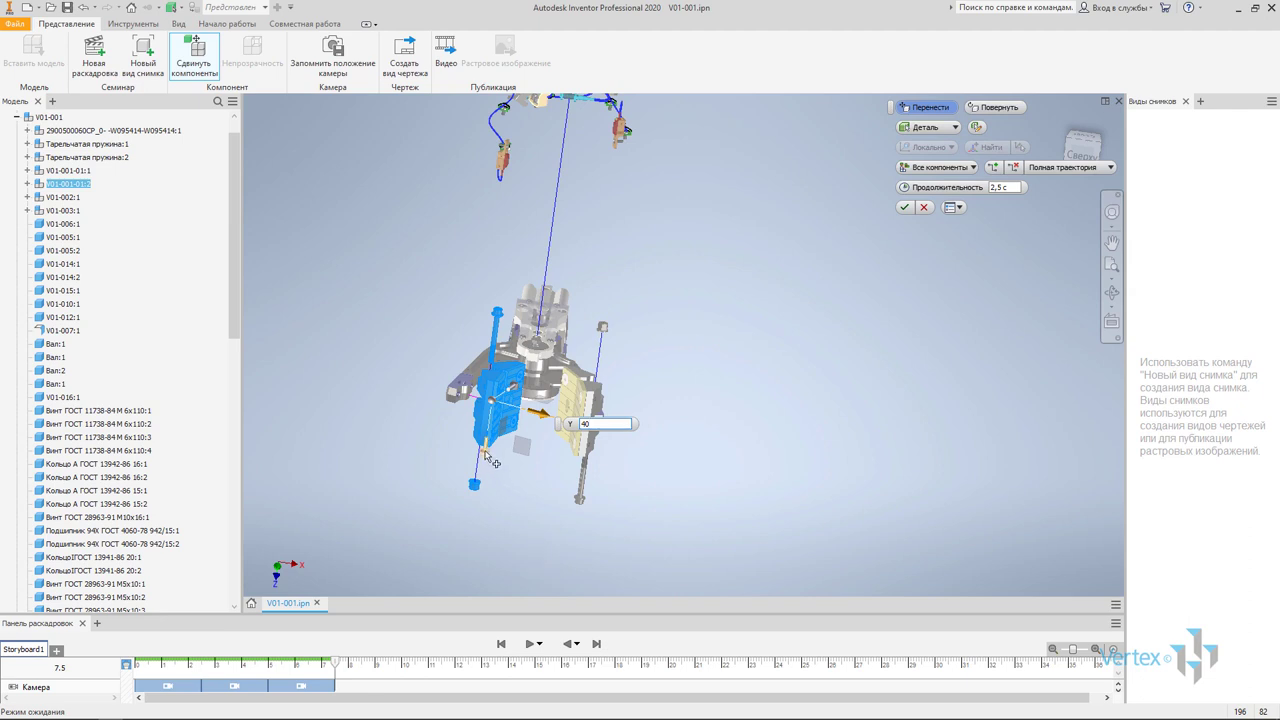
mouse_move(494, 463)
left_mouse_down()
mouse_move(497, 566)
mouse_move(529, 562)
left_mouse_up()
type("15")
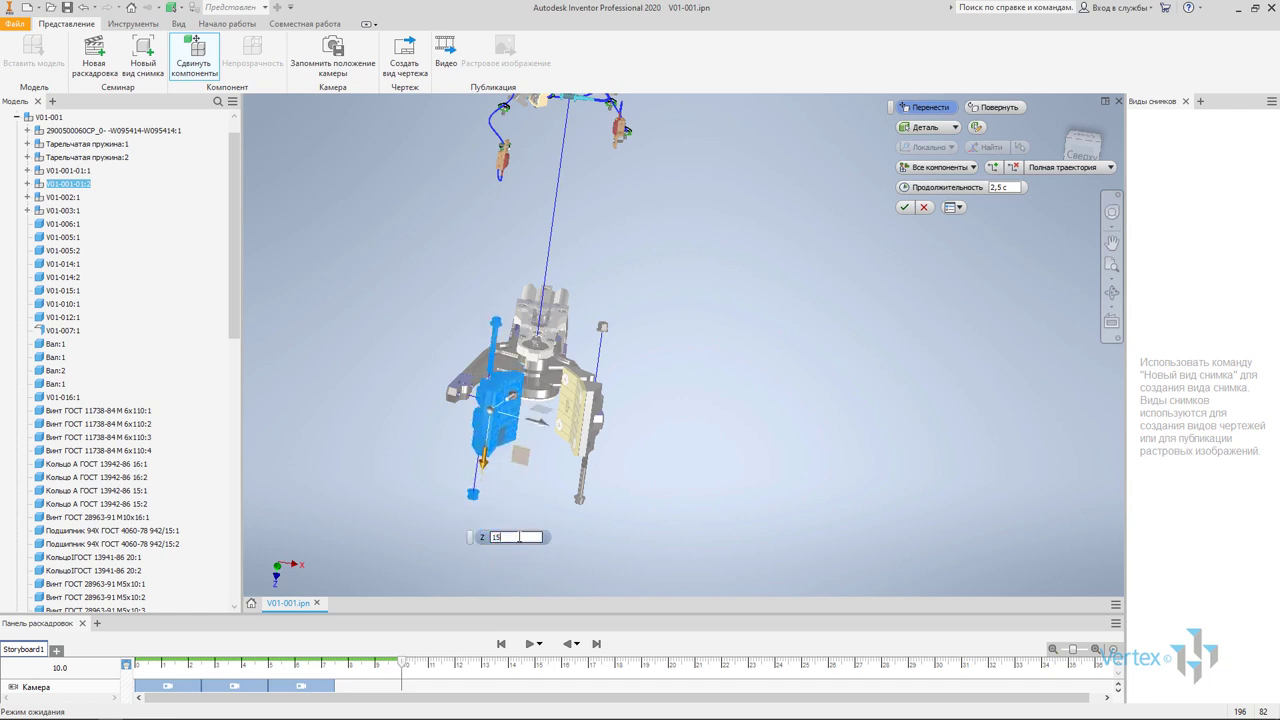
type("0")
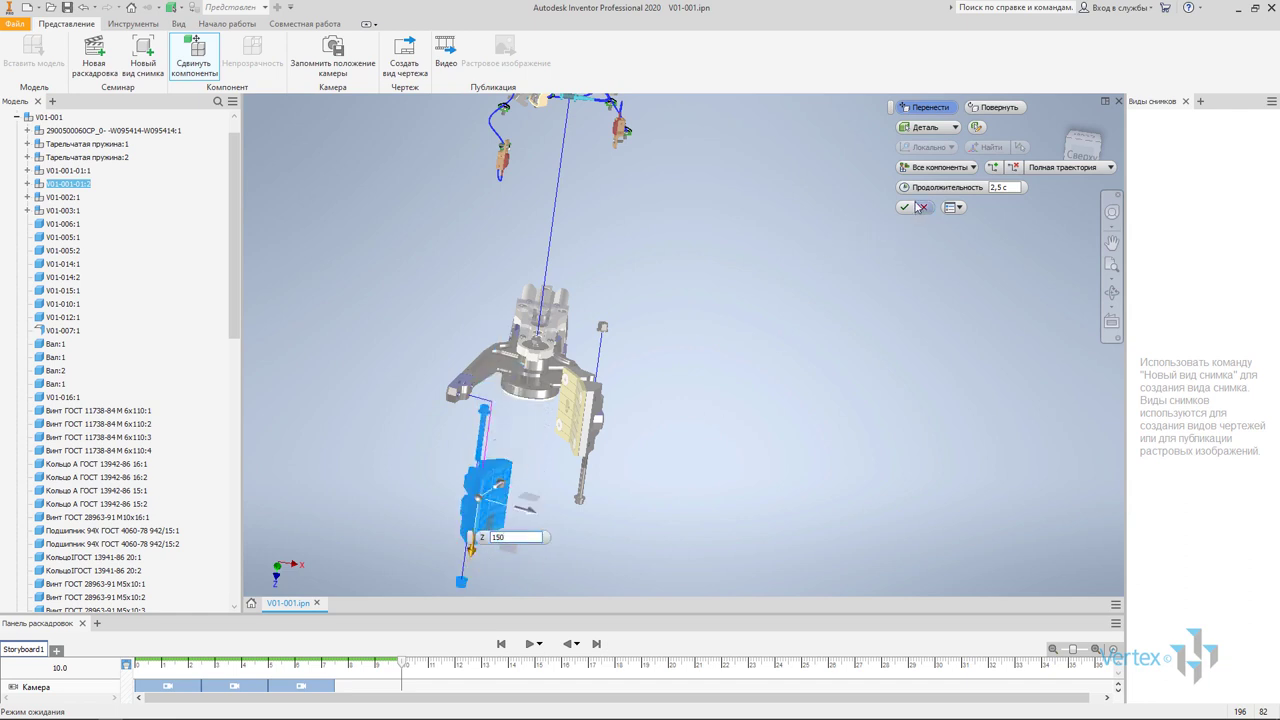
left_click(905, 208)
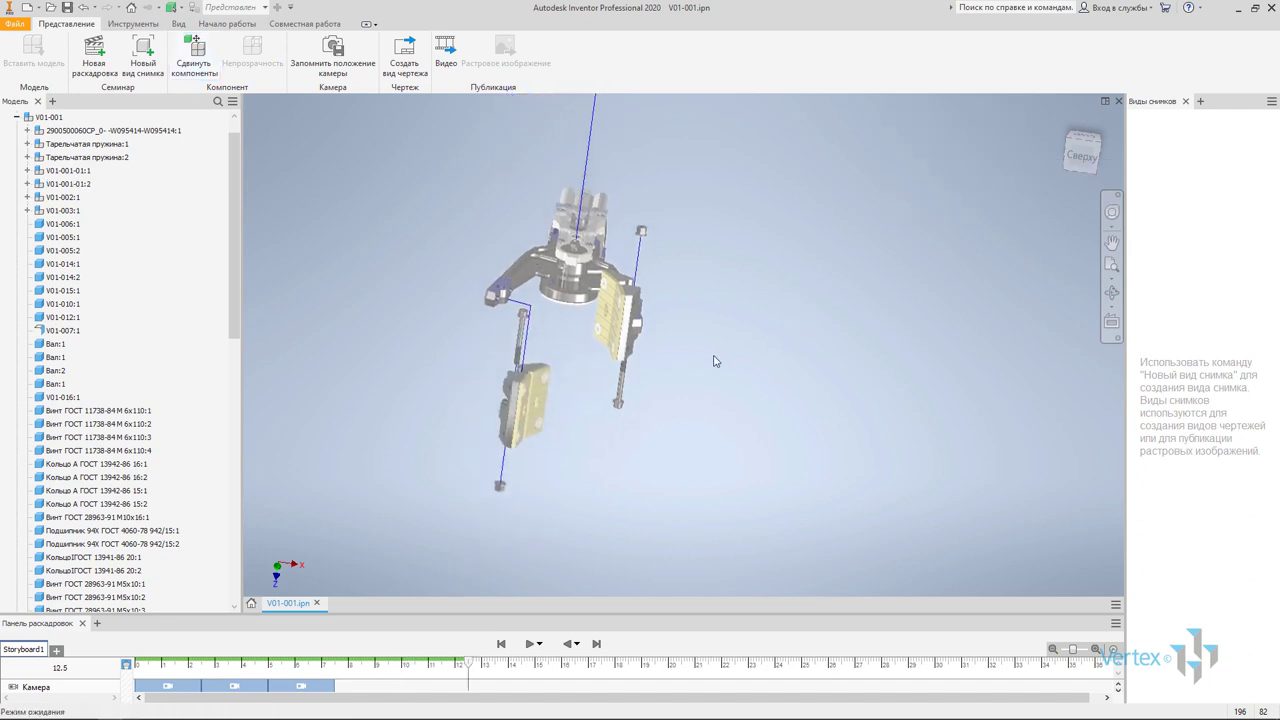
Tweak jaw V01-001-01:1 40 mm along Y and -150 mm along Z, next to the left jaw
left_click(195, 55)
left_click(645, 304)
left_click(851, 286)
left_click(95, 173)
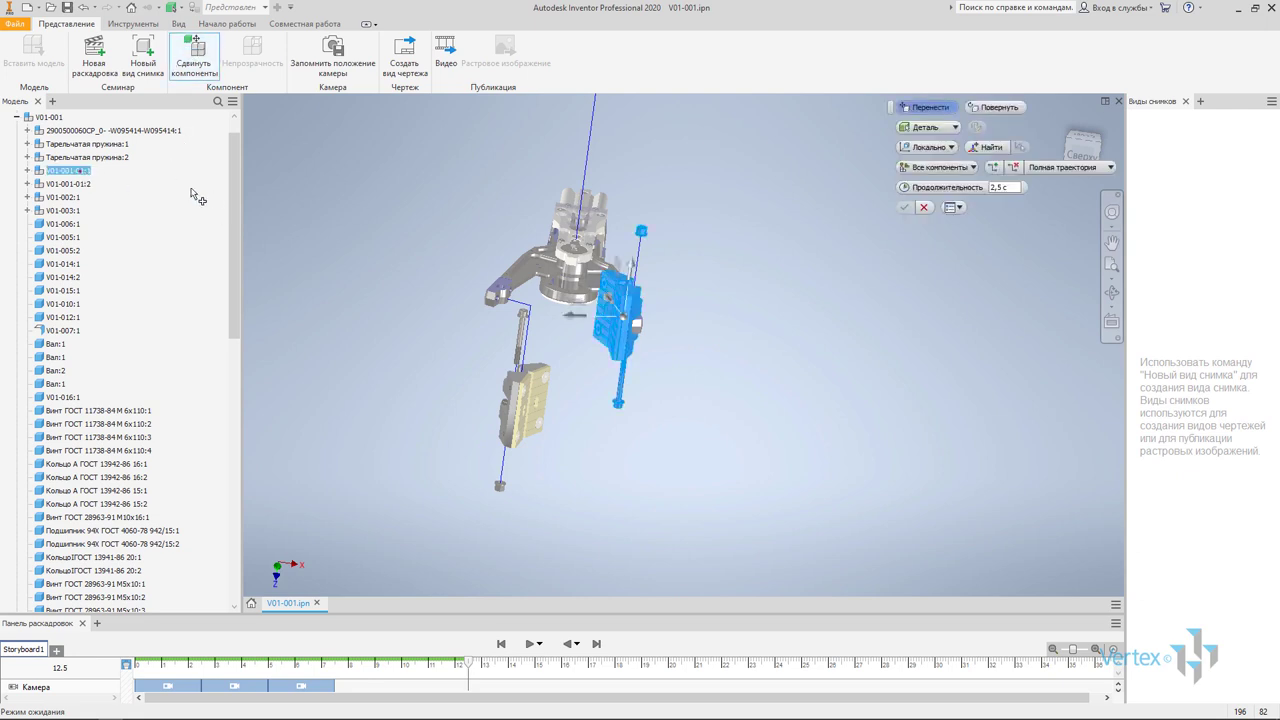
left_click_drag(566, 320, 545, 320)
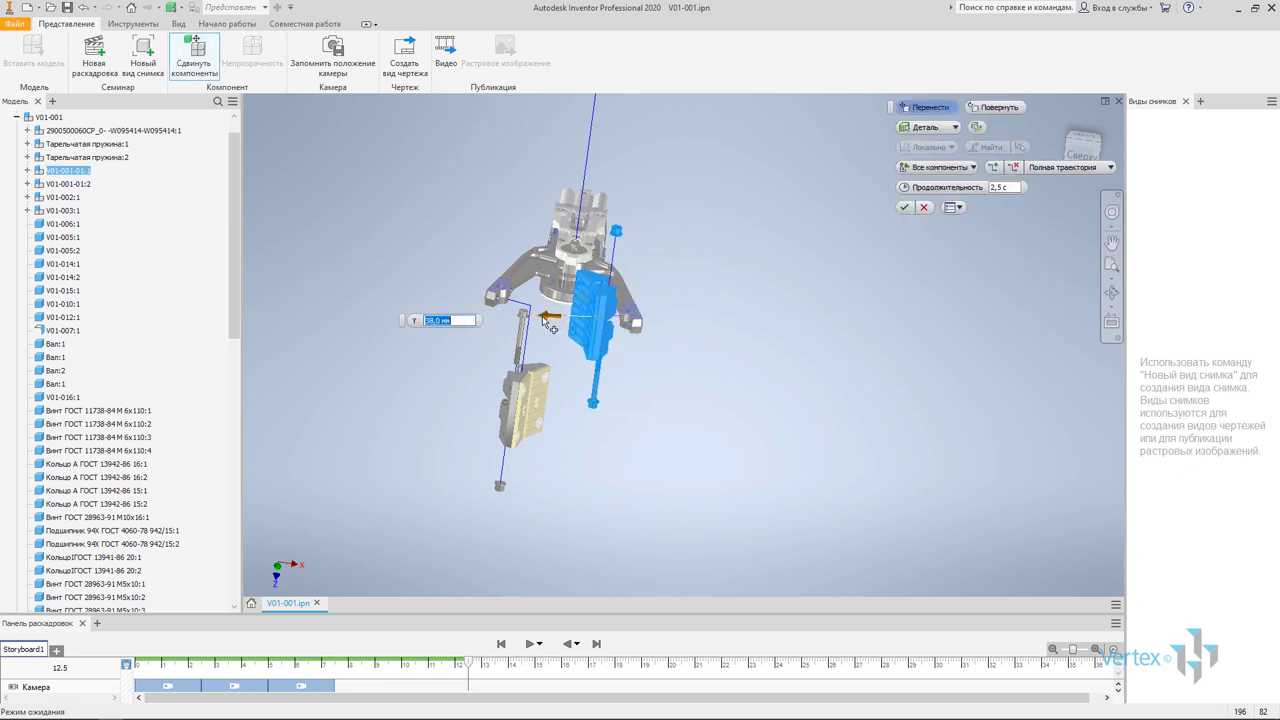
type("40")
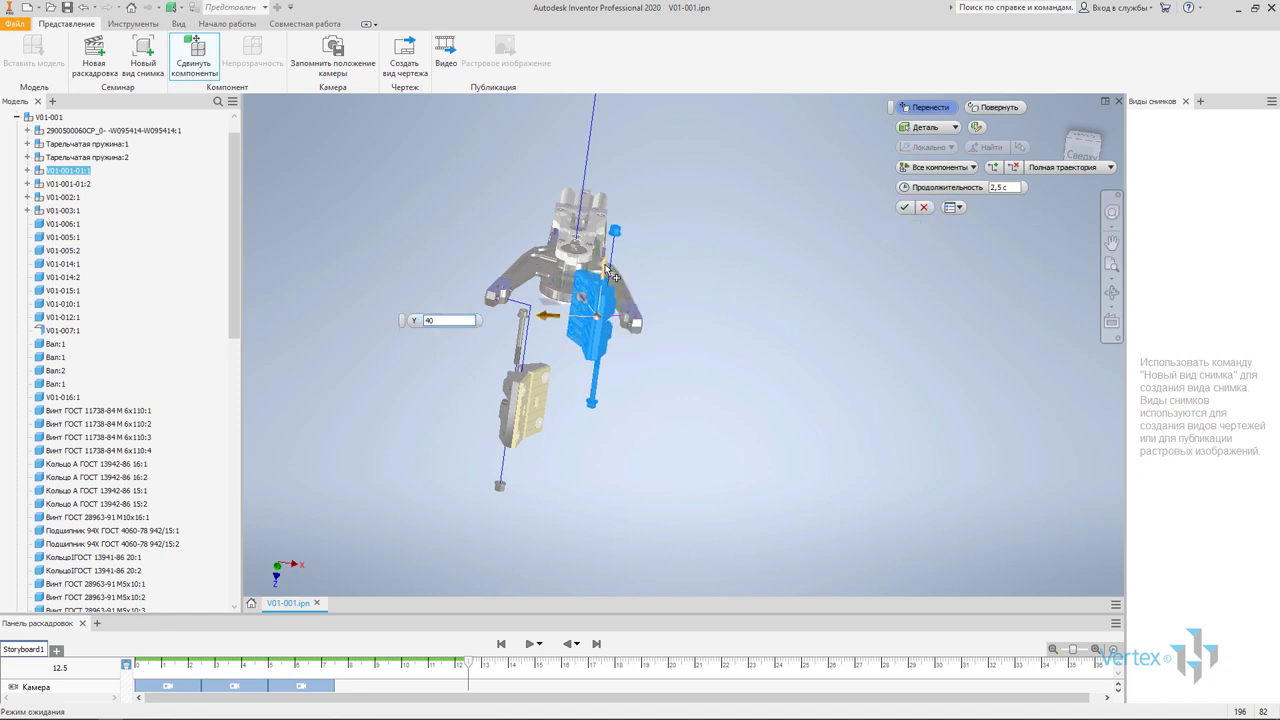
left_click_drag(610, 273, 606, 361)
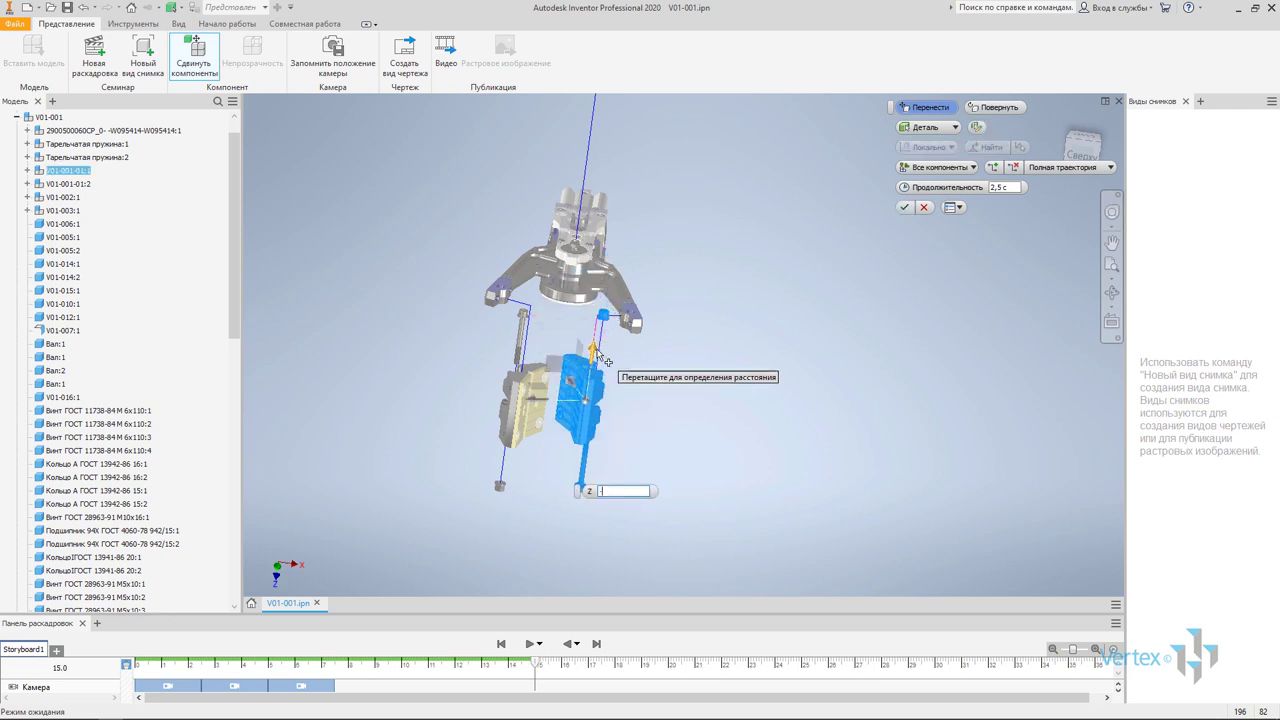
type("-15")
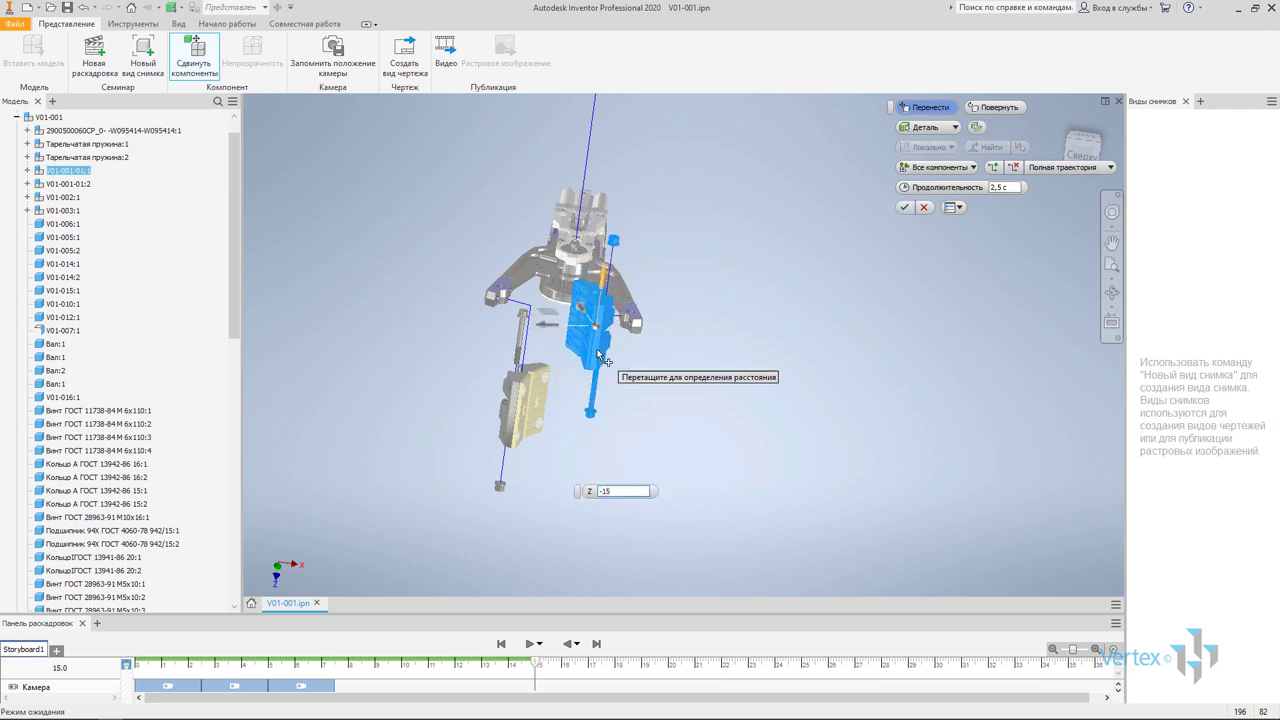
type("0")
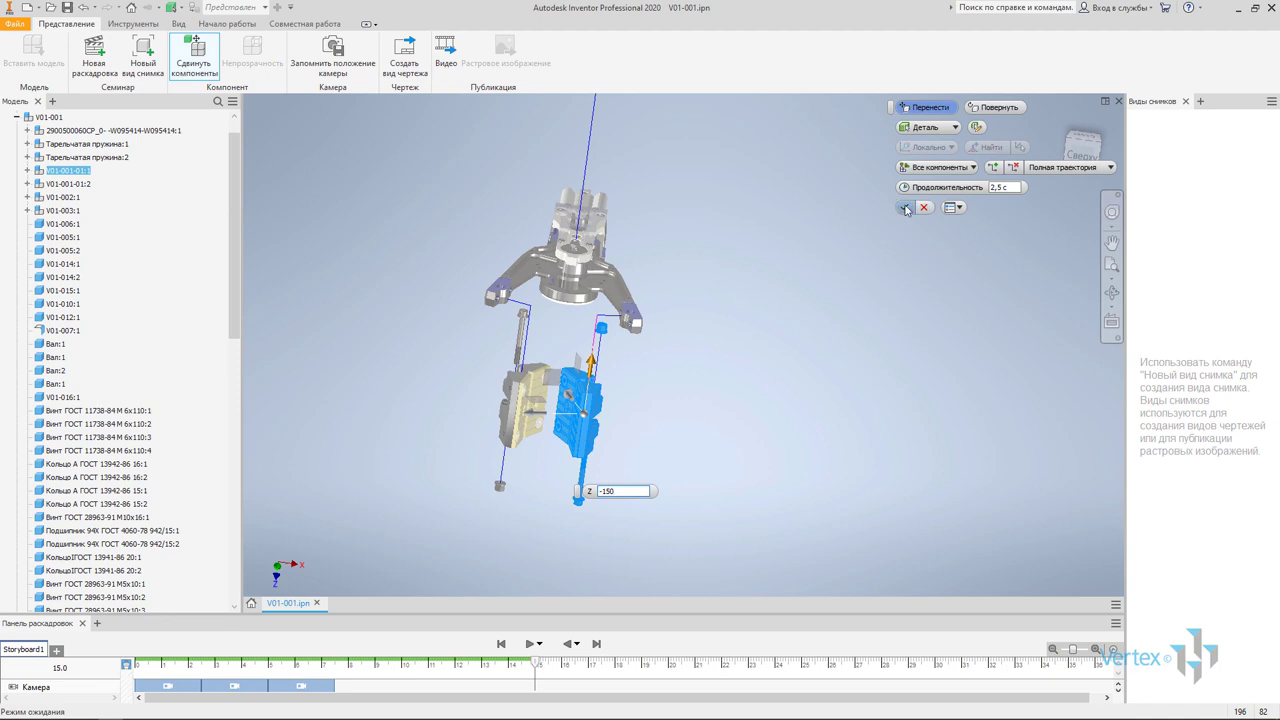
left_click(903, 209)
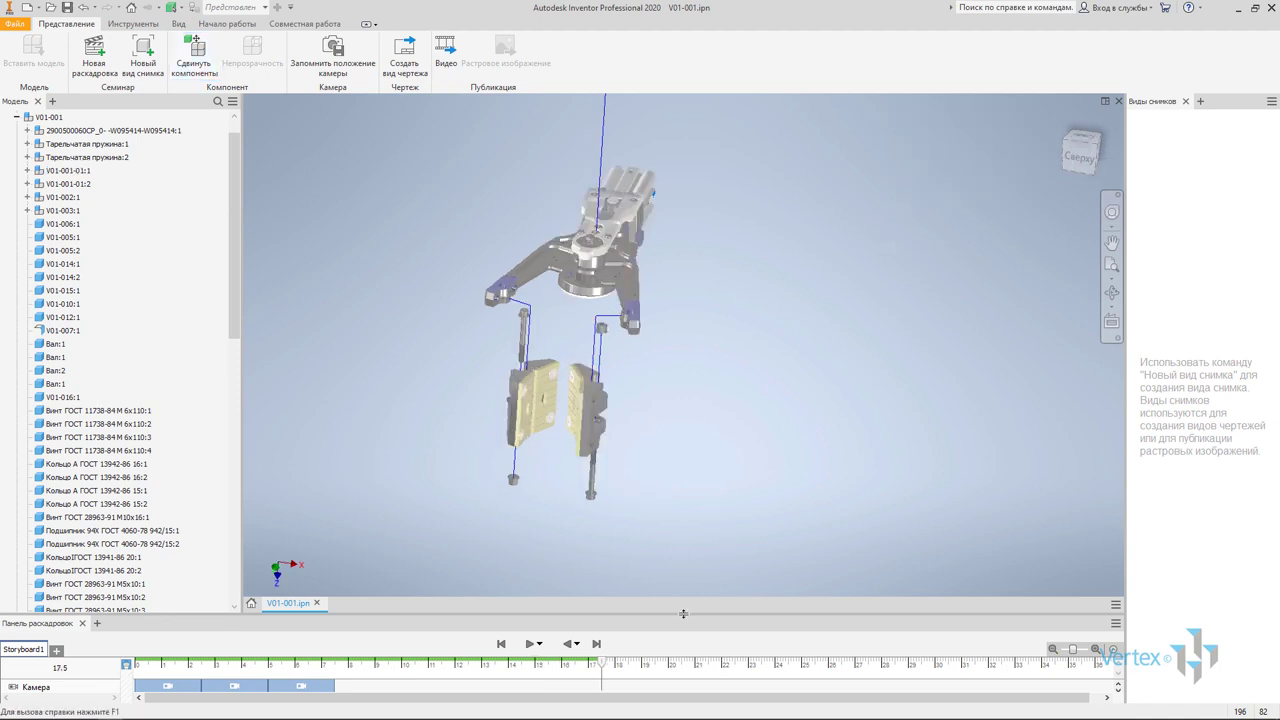
Enlarge the storyboard panel and shift both V01-001-01:1 move actions earlier to 7.5 s and 10 s
left_click_drag(687, 621, 687, 447)
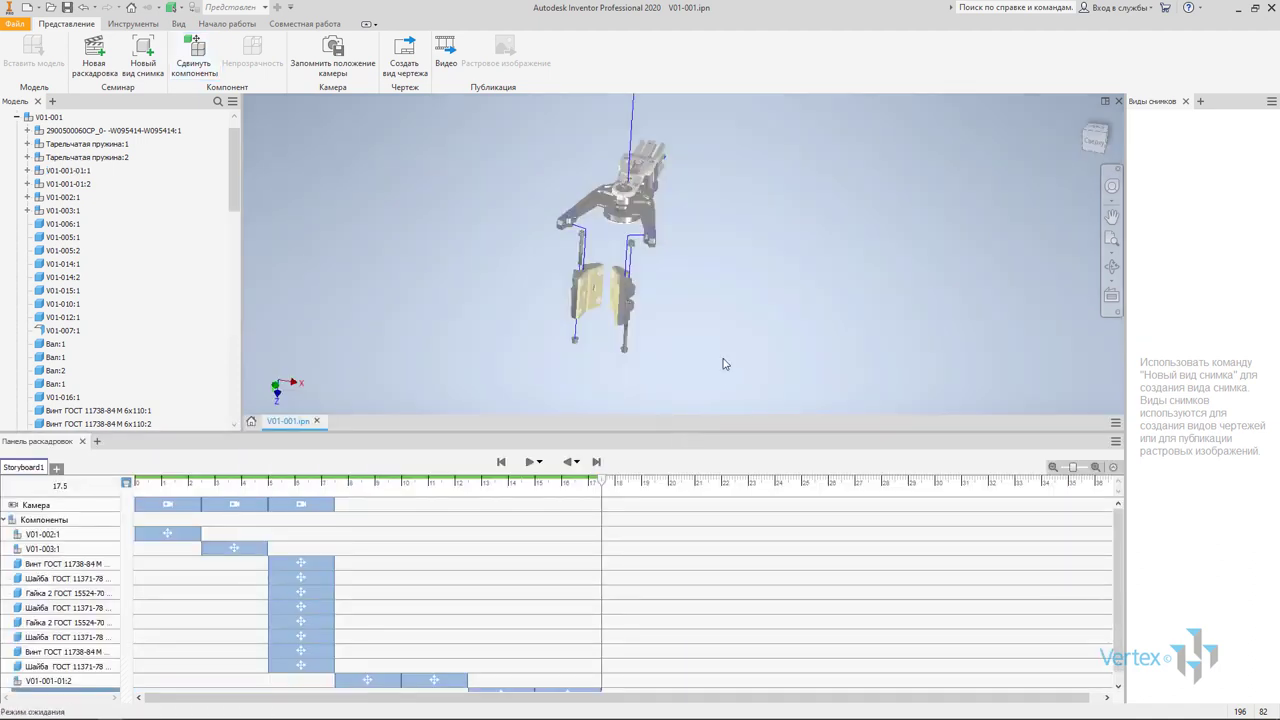
middle_click_drag(720, 363, 745, 255)
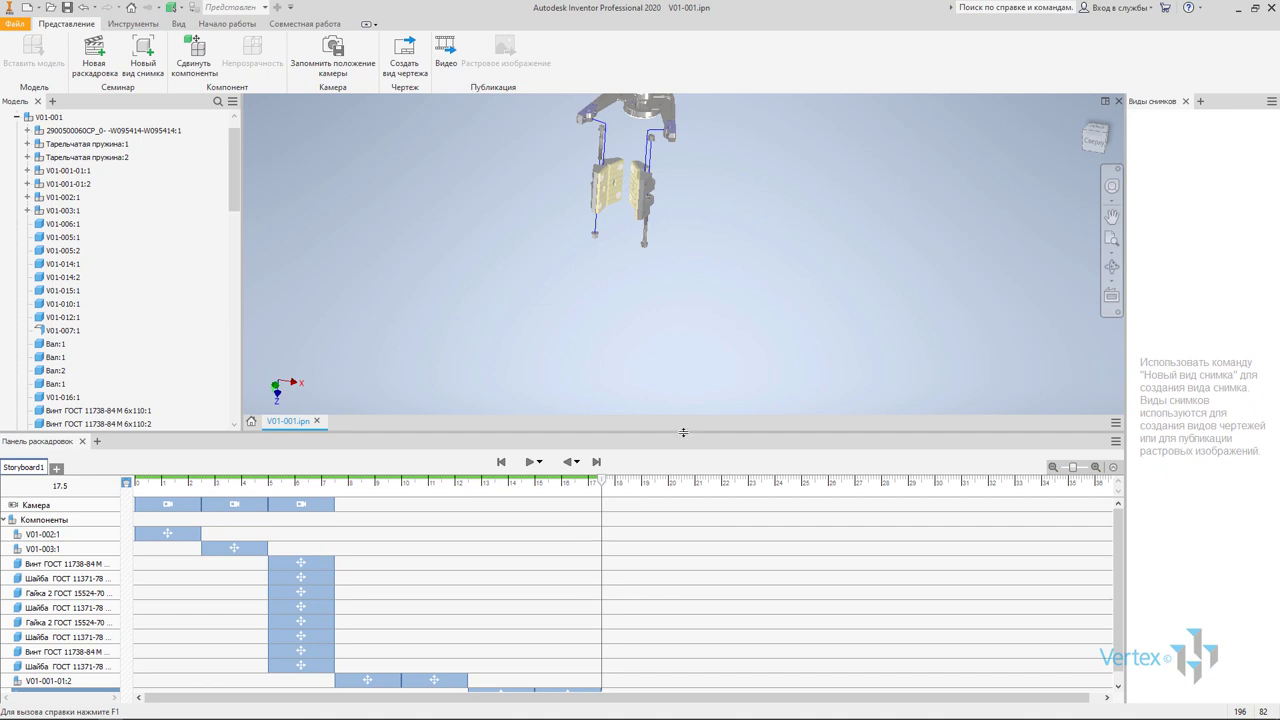
left_click_drag(683, 432, 683, 388)
left_click(508, 654)
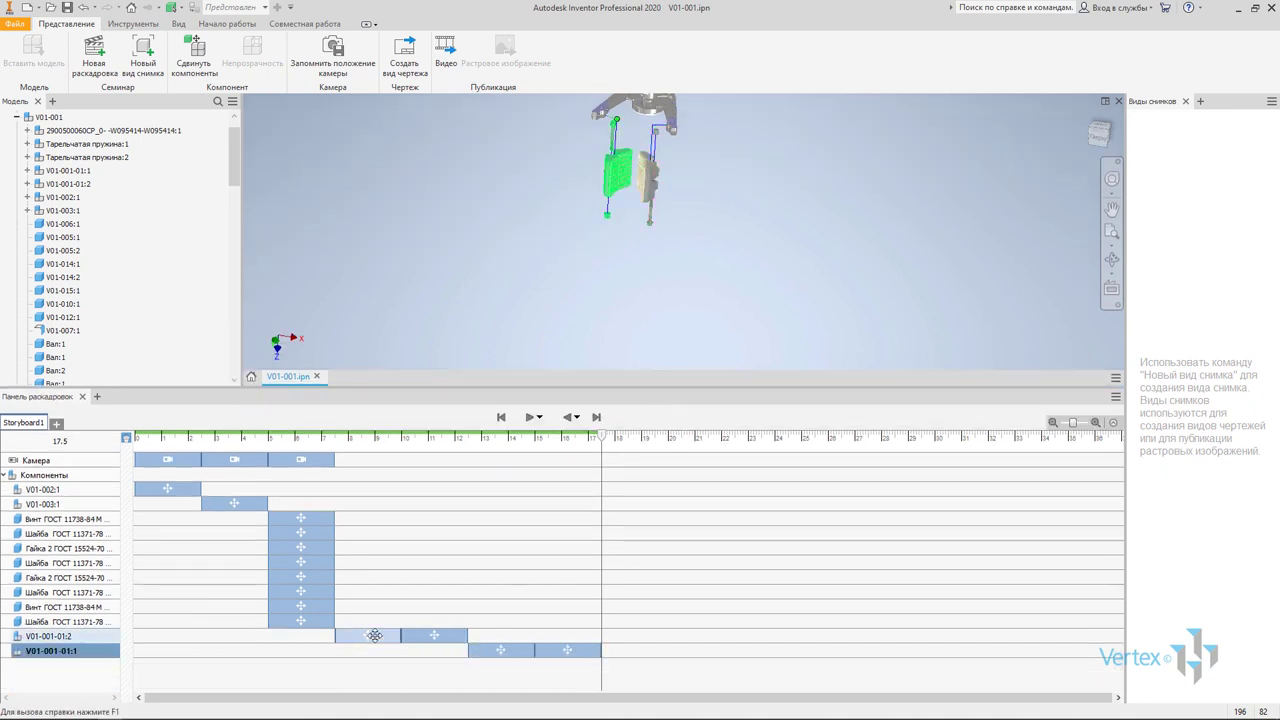
left_click_drag(494, 650, 369, 651)
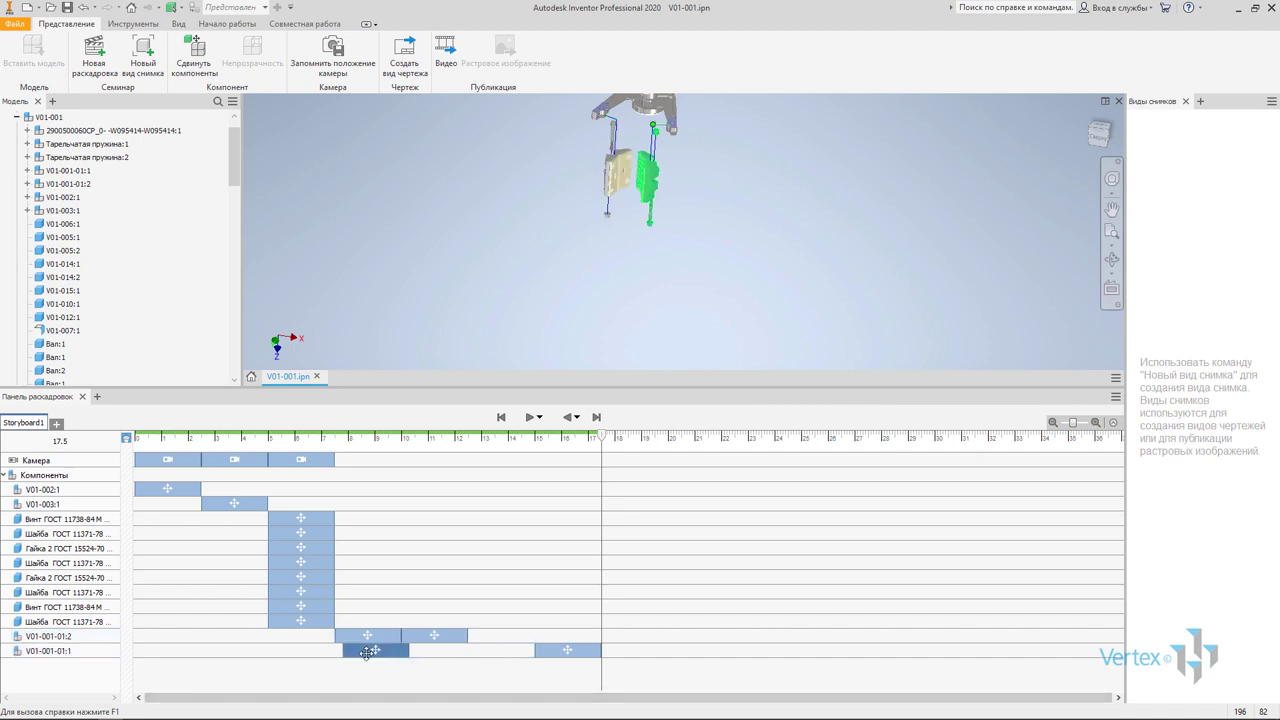
left_click_drag(554, 651, 421, 655)
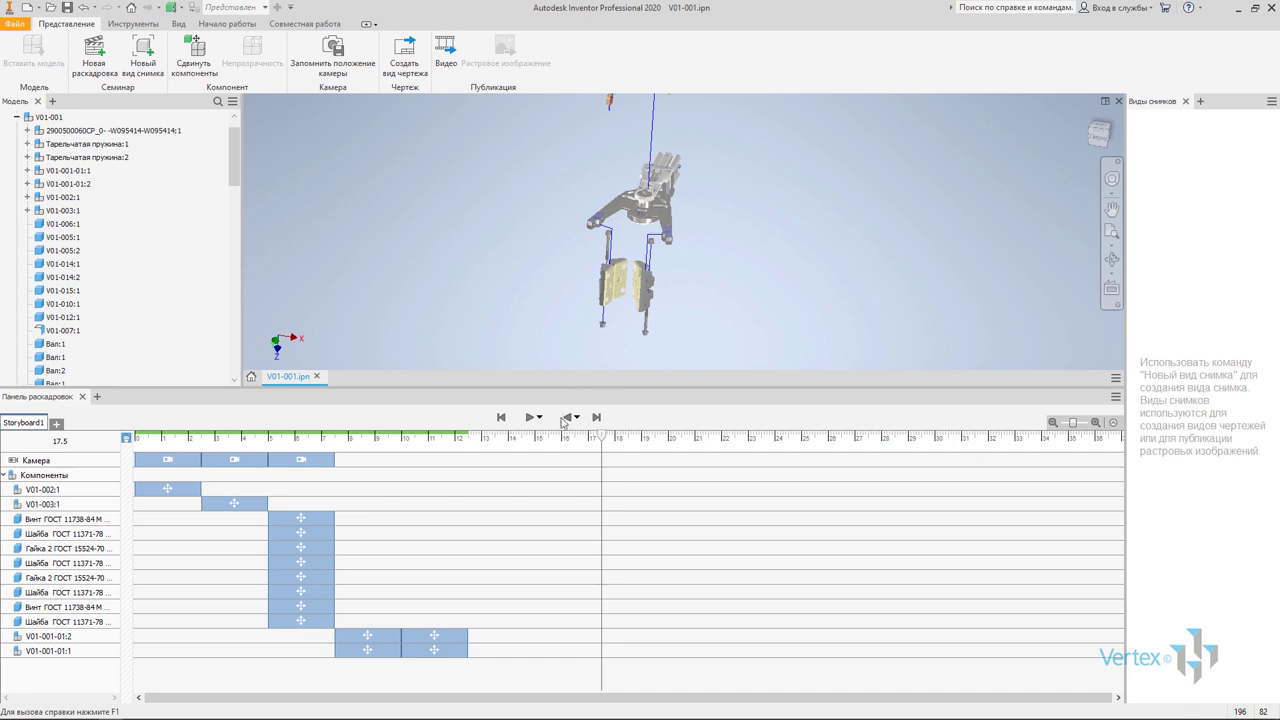
Play back the 12.5 s storyboard and orbit the model to check both jaws move together
left_click(597, 418)
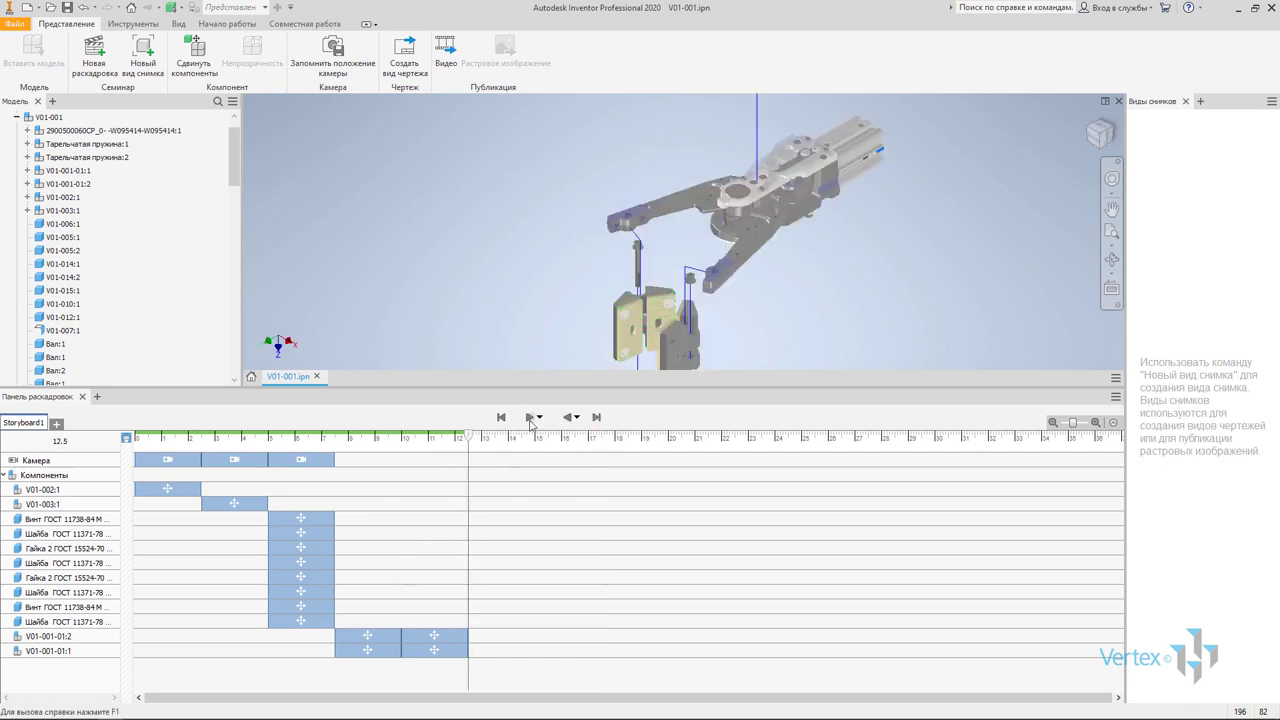
left_click_drag(472, 440, 404, 447)
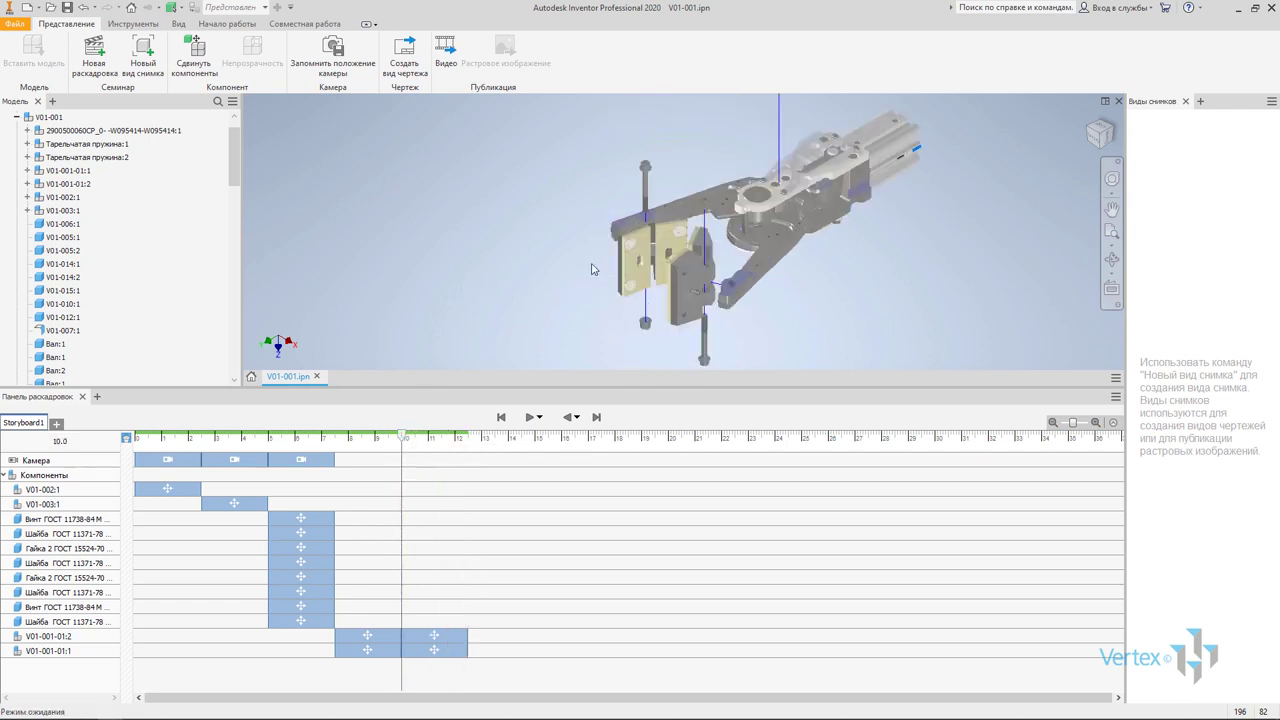
mouse_move(592, 285)
middle_mouse_down("shift")
mouse_move(683, 258)
mouse_move(650, 320)
middle_mouse_up("shift")
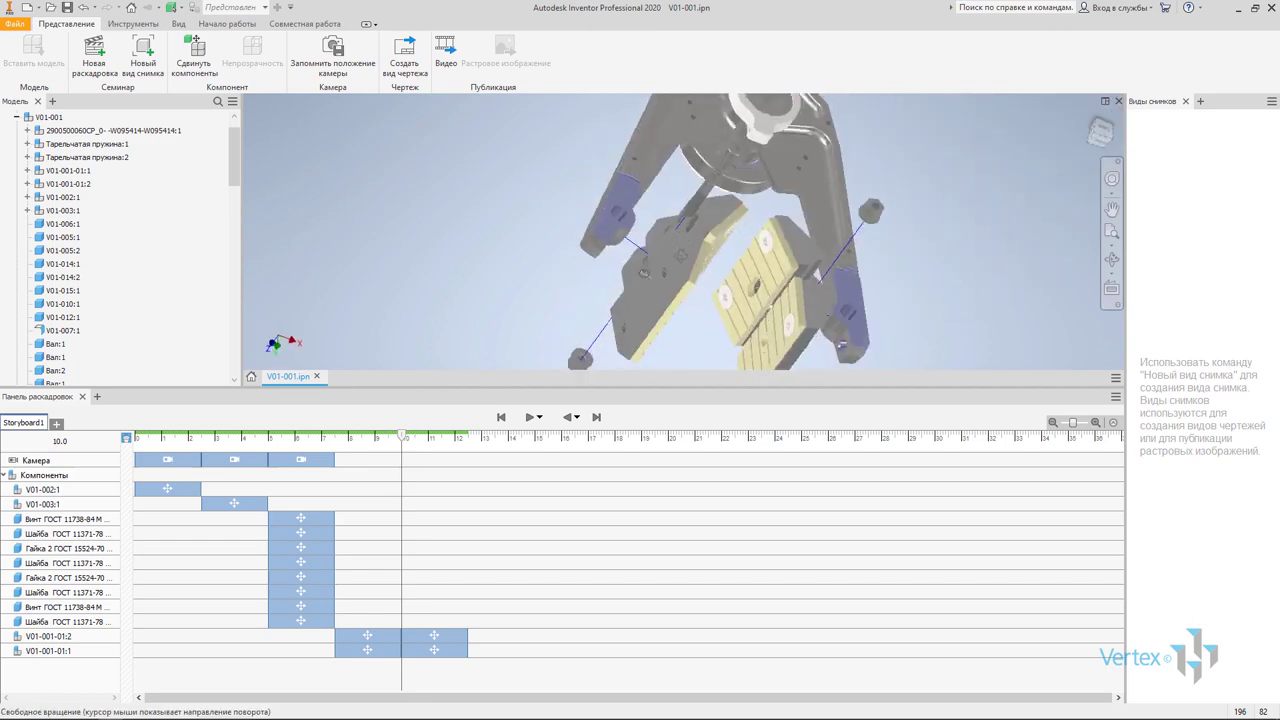
left_click_drag(644, 497, 644, 550)
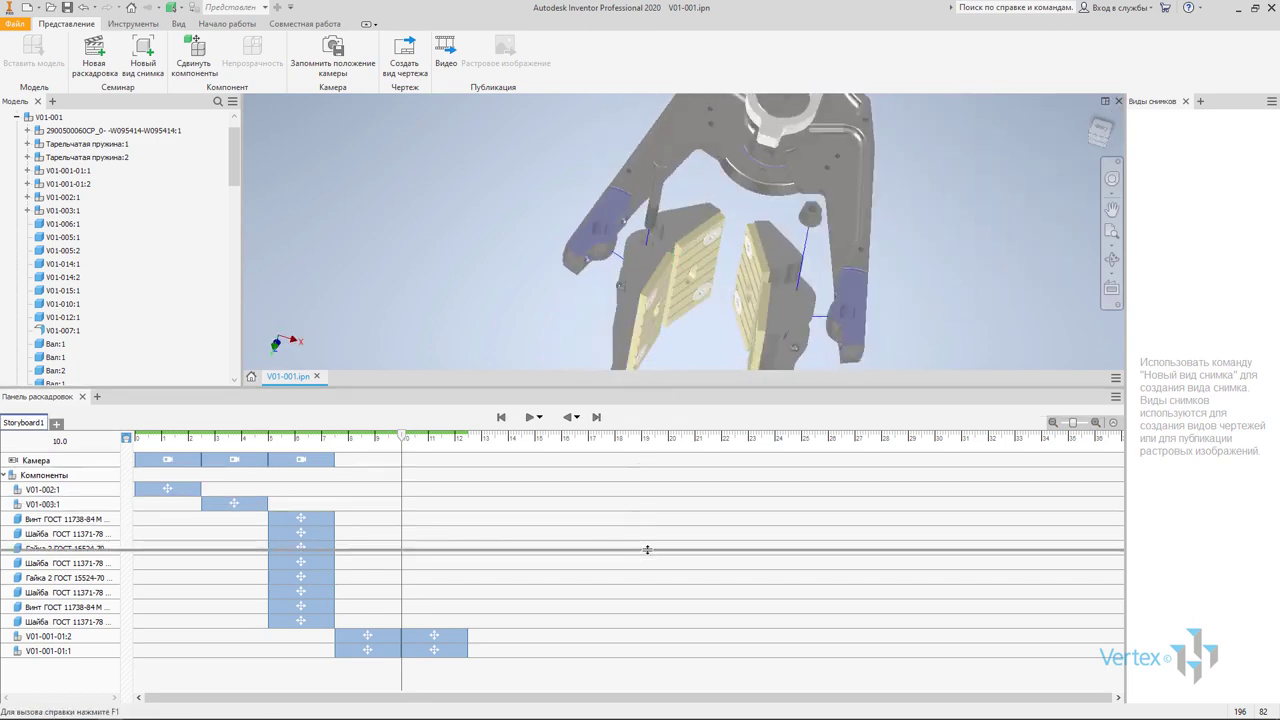
mouse_move(692, 395)
middle_mouse_down("shift")
mouse_move(674, 372)
mouse_move(681, 339)
middle_mouse_up("shift")
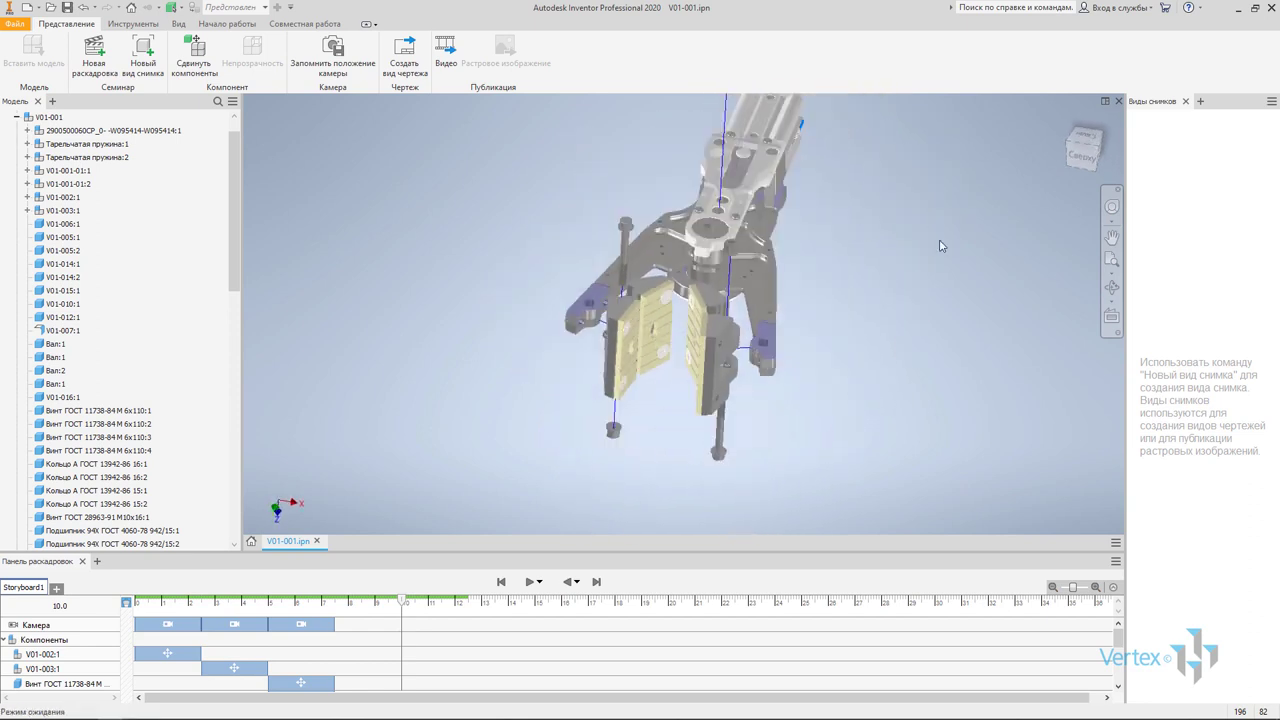
Capture two camera views from new angles at 7.5–10 s and 10–12.5 s
middle_click_drag(690, 252, 673, 254, "shift")
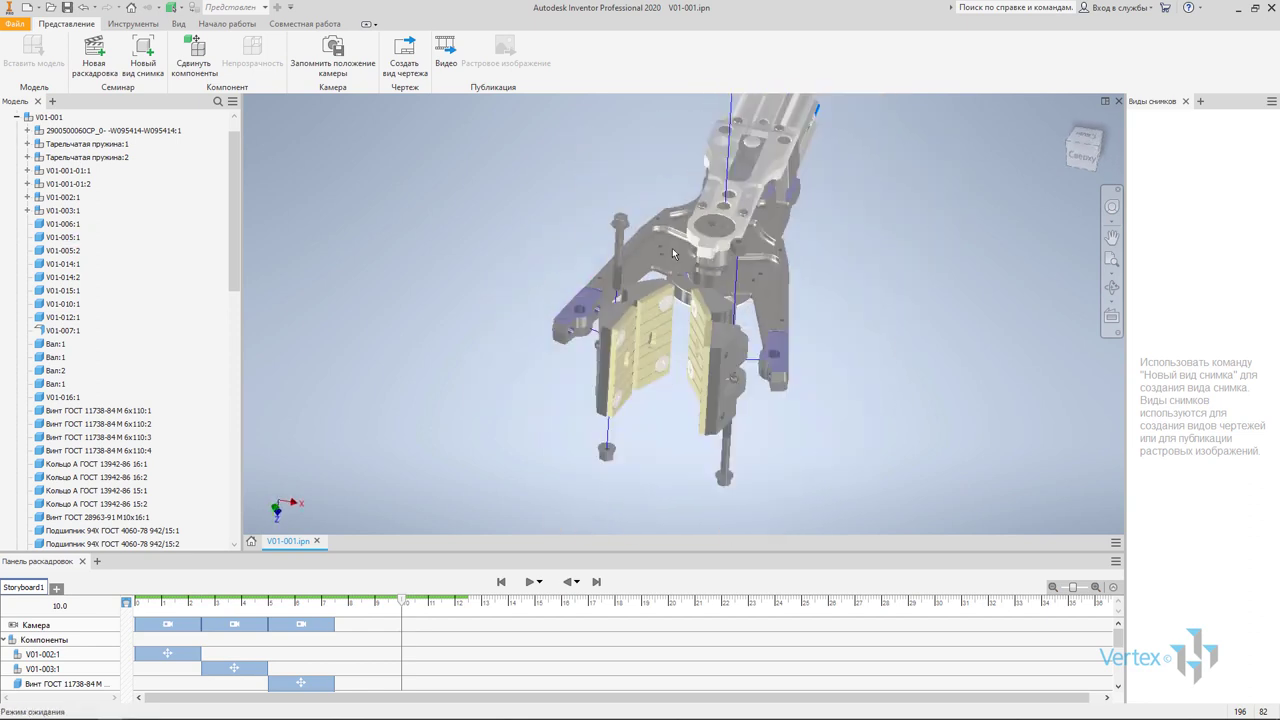
left_click(334, 62)
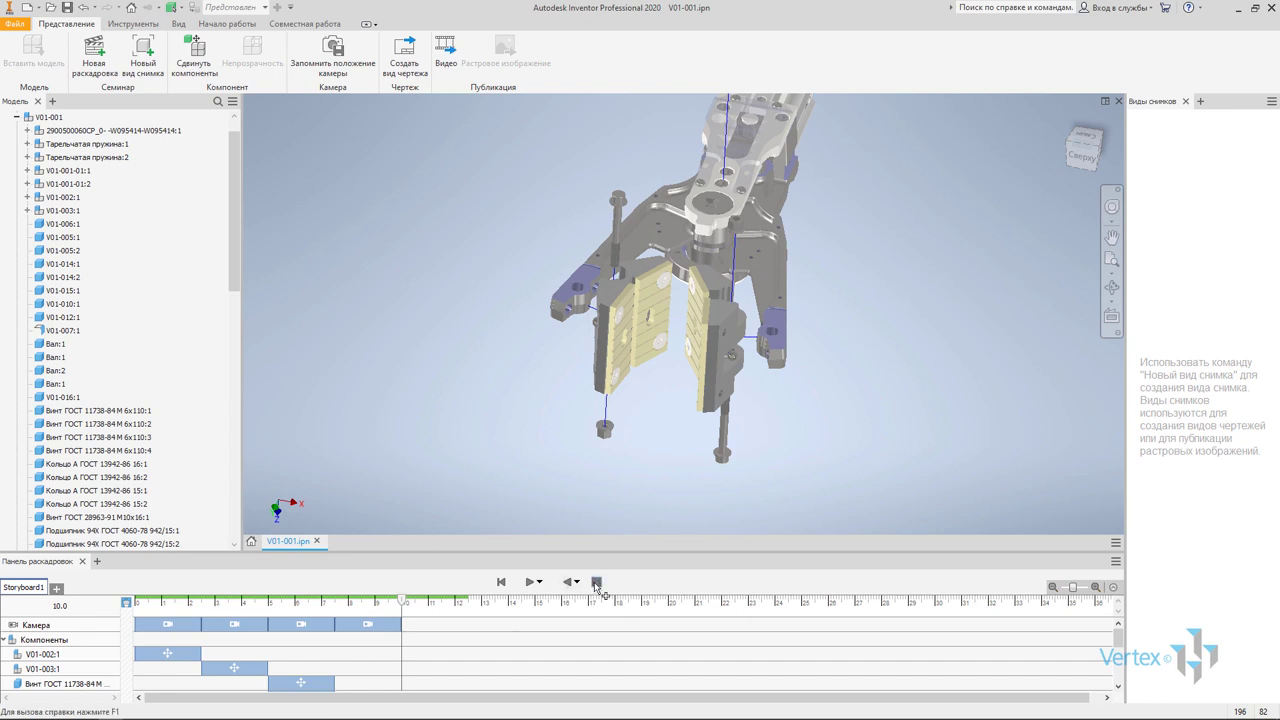
middle_click_drag(570, 393, 625, 262, "shift")
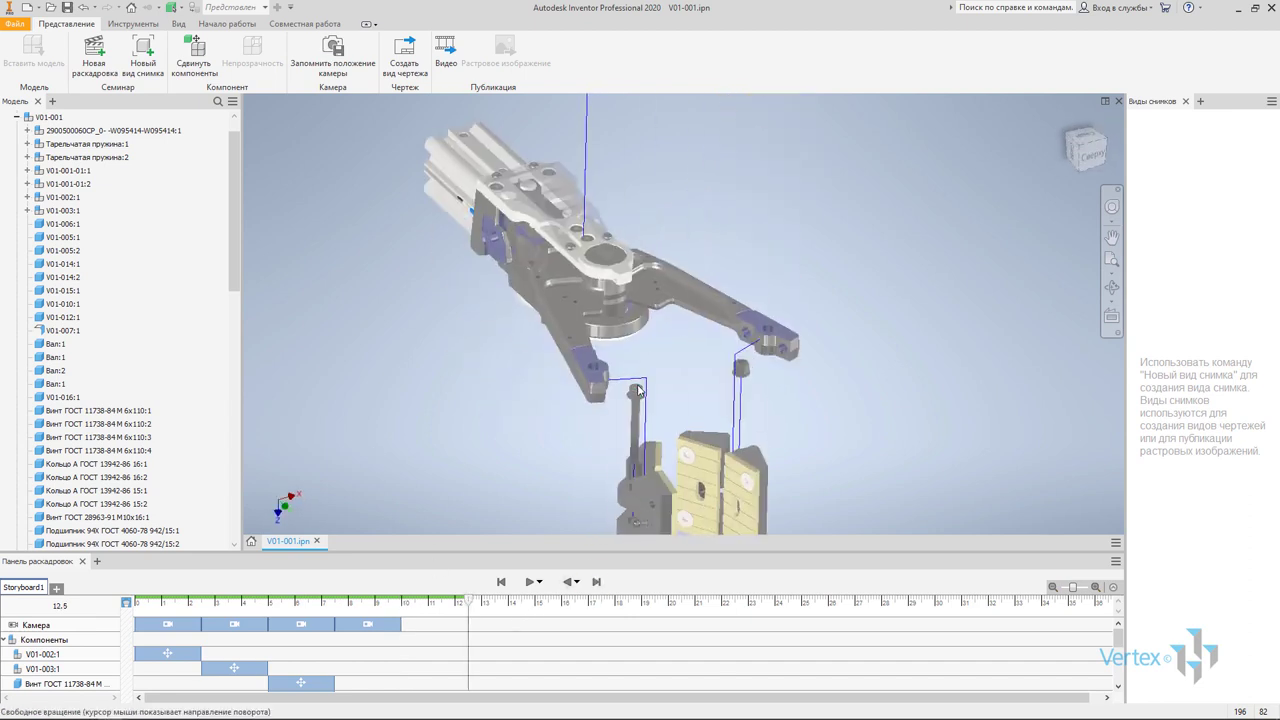
left_click(333, 50)
Reframe the view on the top of the gripper
middle_click_drag(447, 361, 533, 319, "shift")
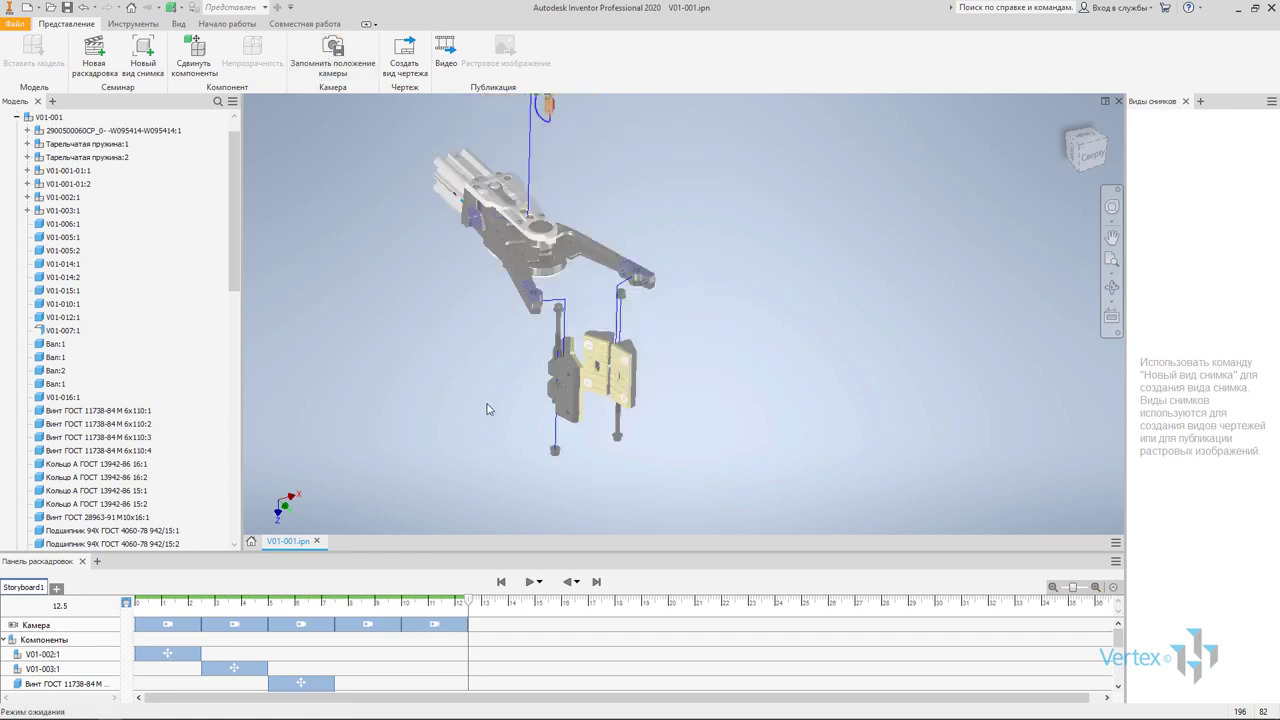
scroll(533, 319, "down", 2)
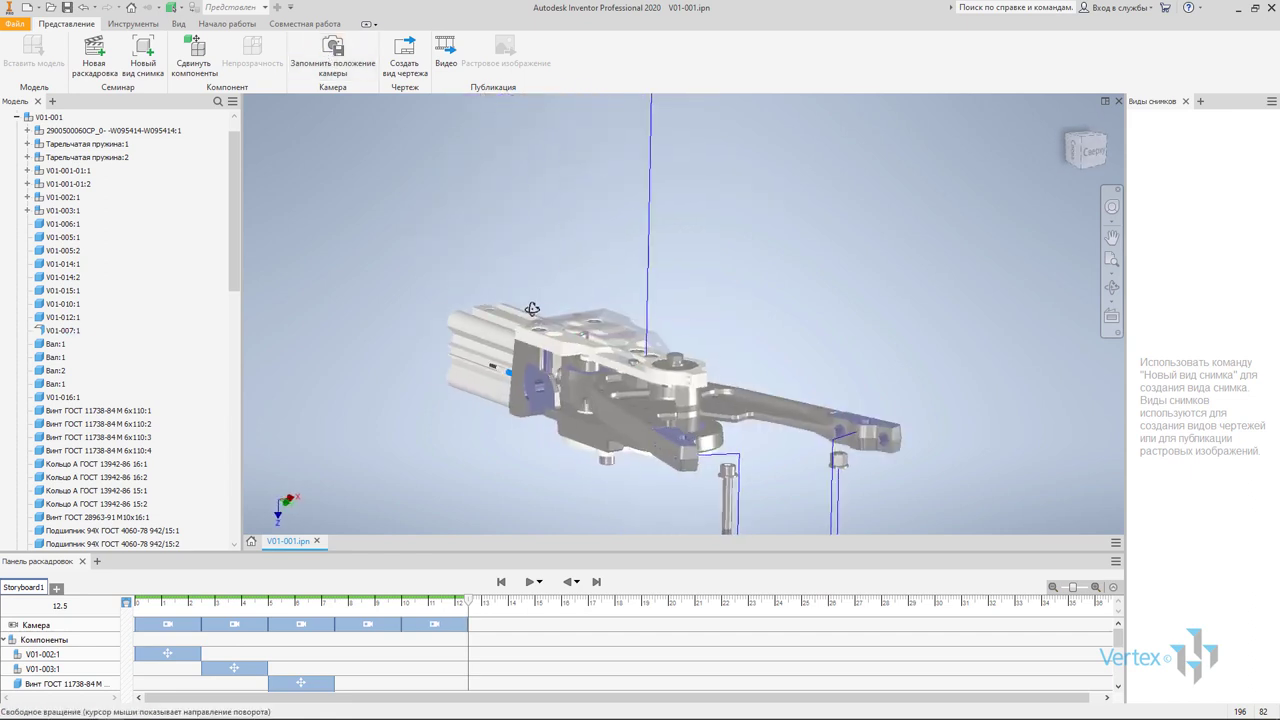
scroll(560, 330, "down", 2)
scroll(625, 355, "down", 3)
middle_click_drag(625, 355, 631, 325)
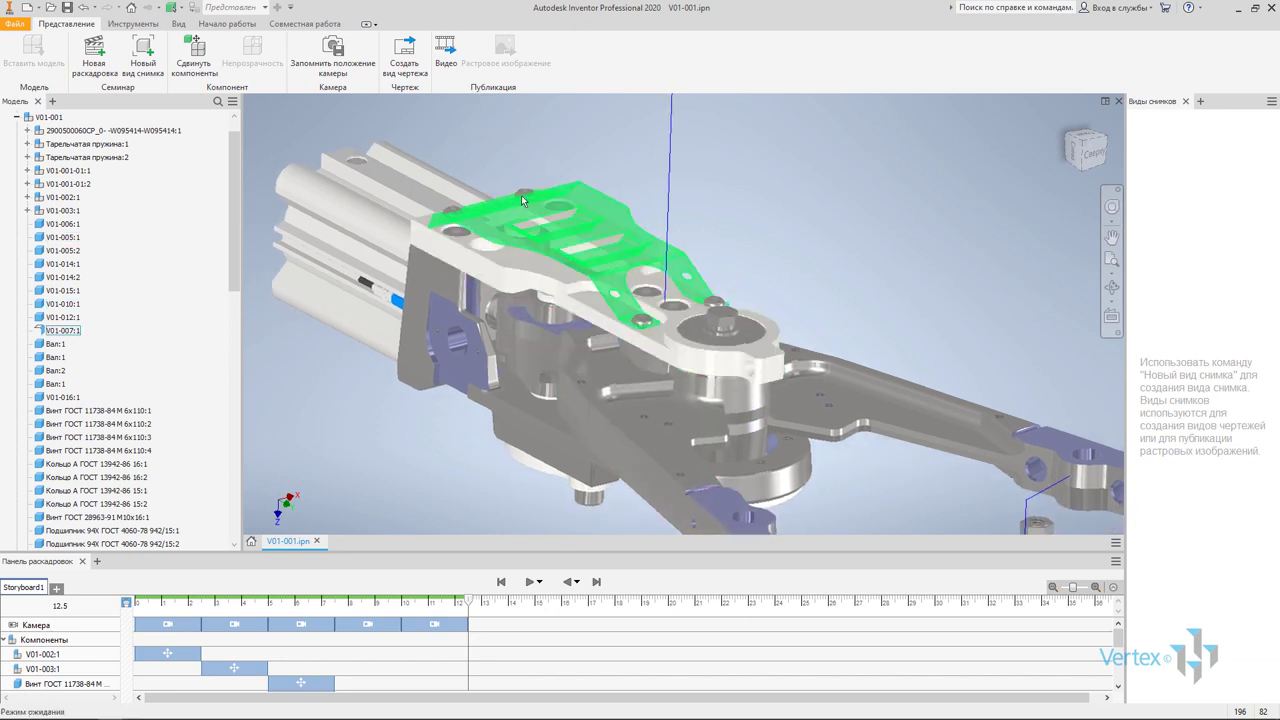
Select the screws on the top plate and lift them 300 mm along Y
left_click(525, 187)
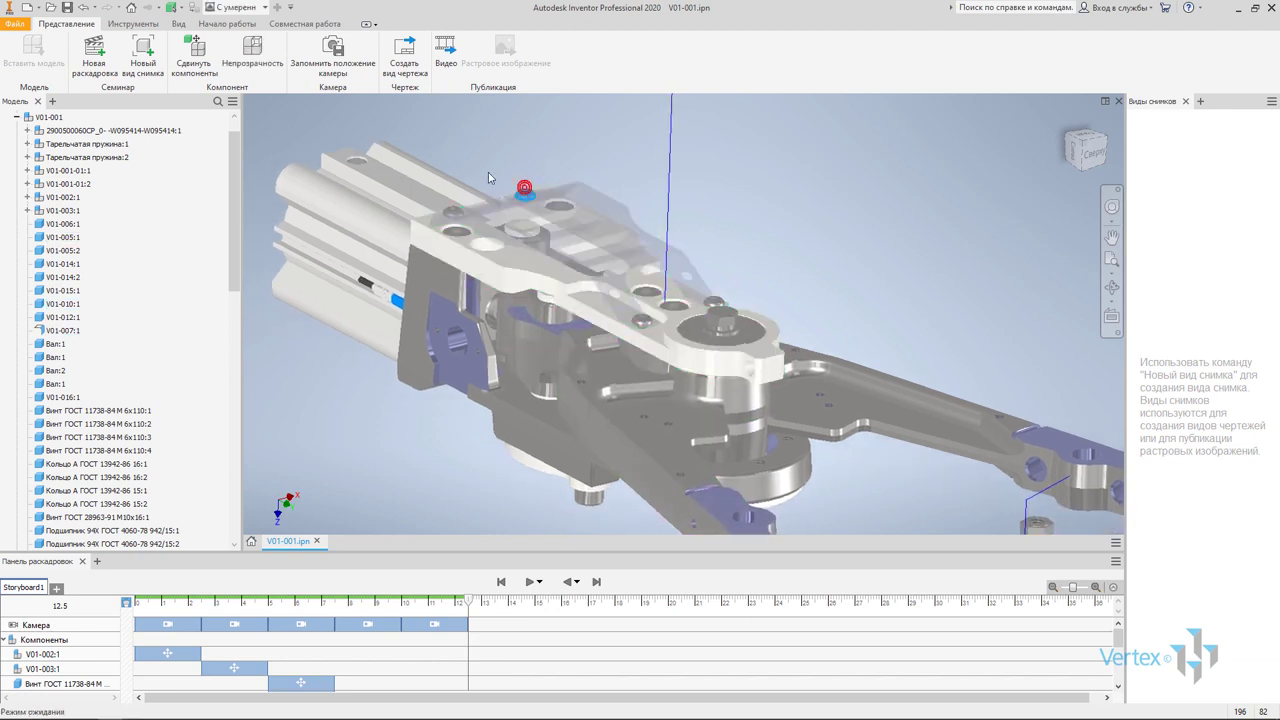
left_click(452, 212, "ctrl")
left_click(642, 320, "ctrl")
left_click(197, 56)
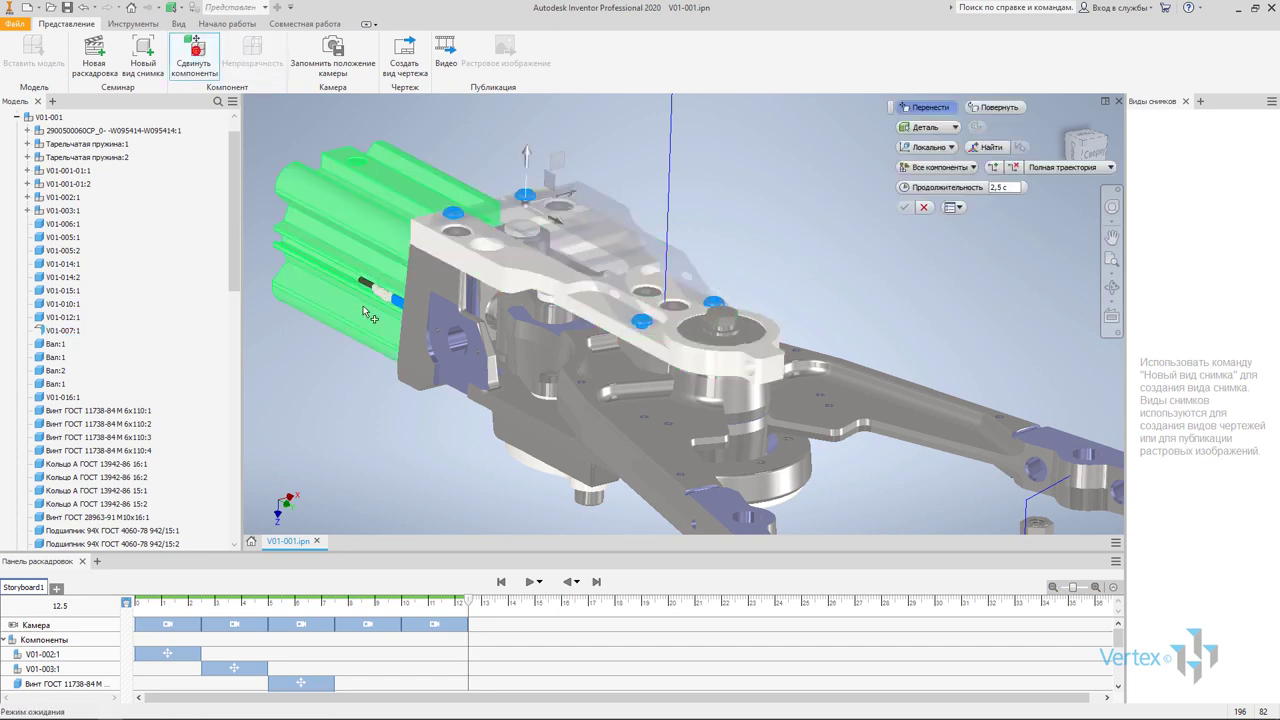
scroll(385, 447, "down", 3)
scroll(385, 447, "down", 2)
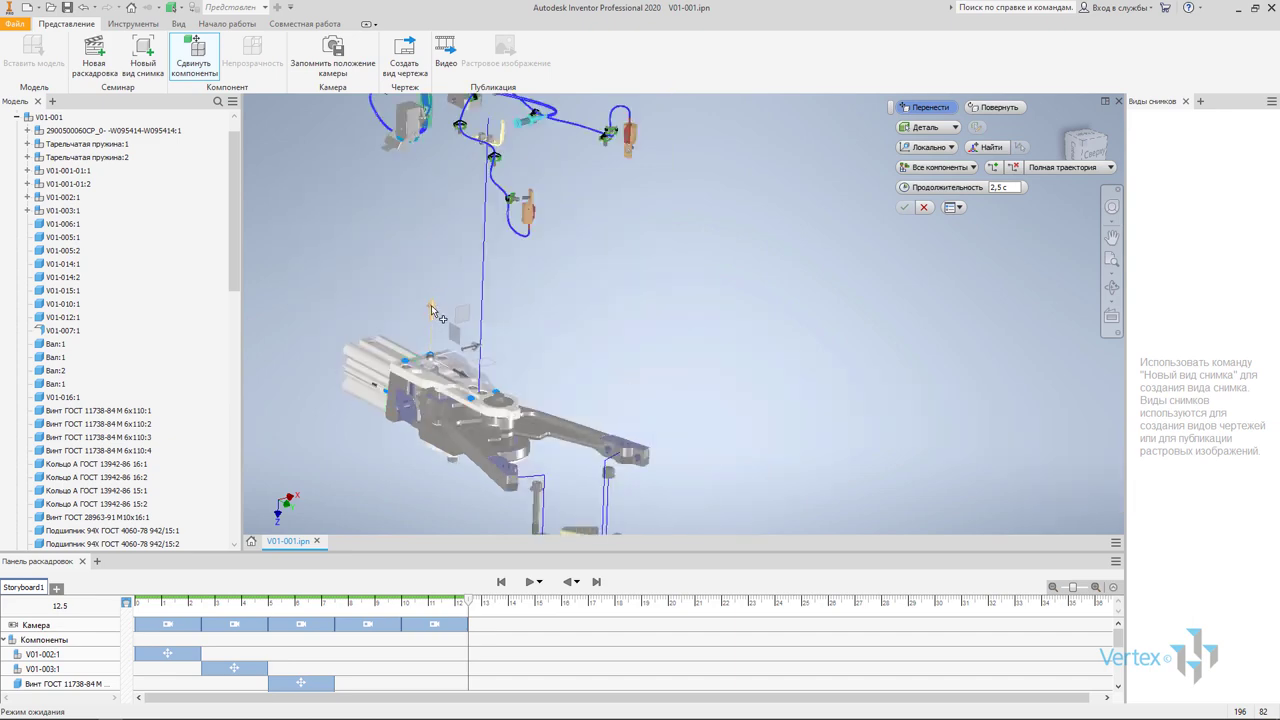
left_click_drag(432, 312, 455, 105)
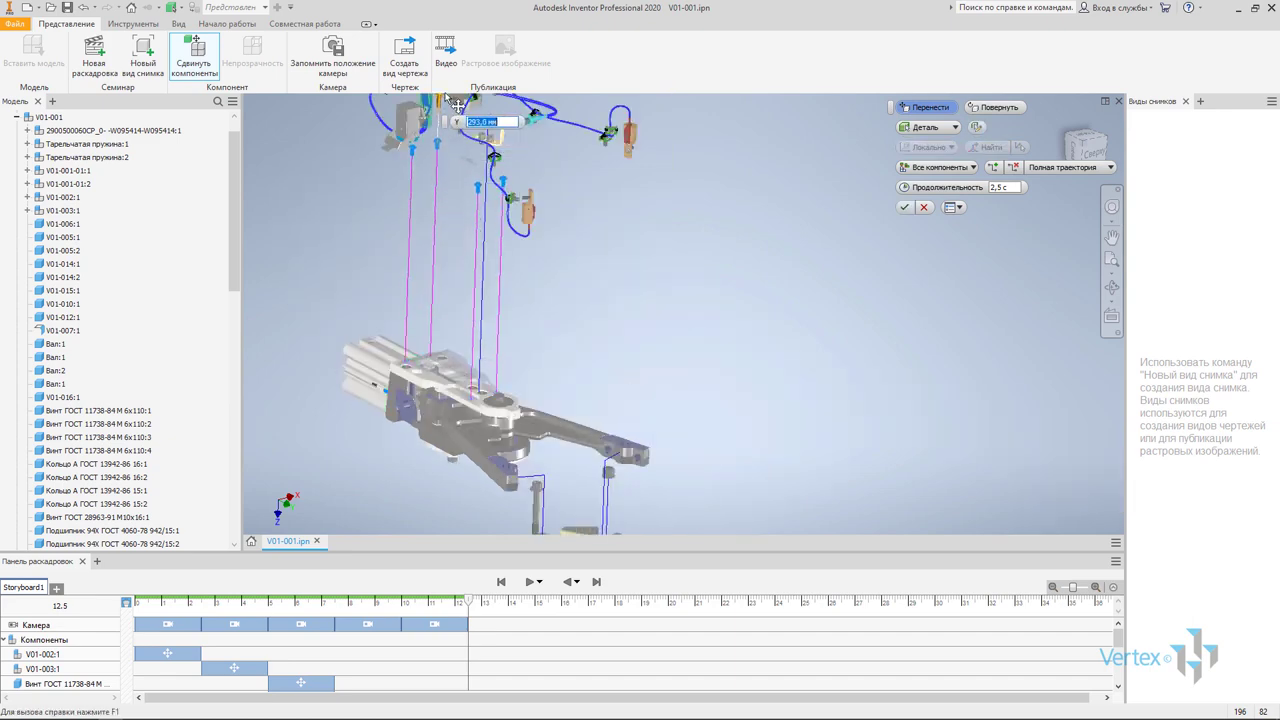
mouse_move(414, 202)
middle_mouse_down("shift")
mouse_move(423, 286)
mouse_move(430, 260)
middle_mouse_up("shift")
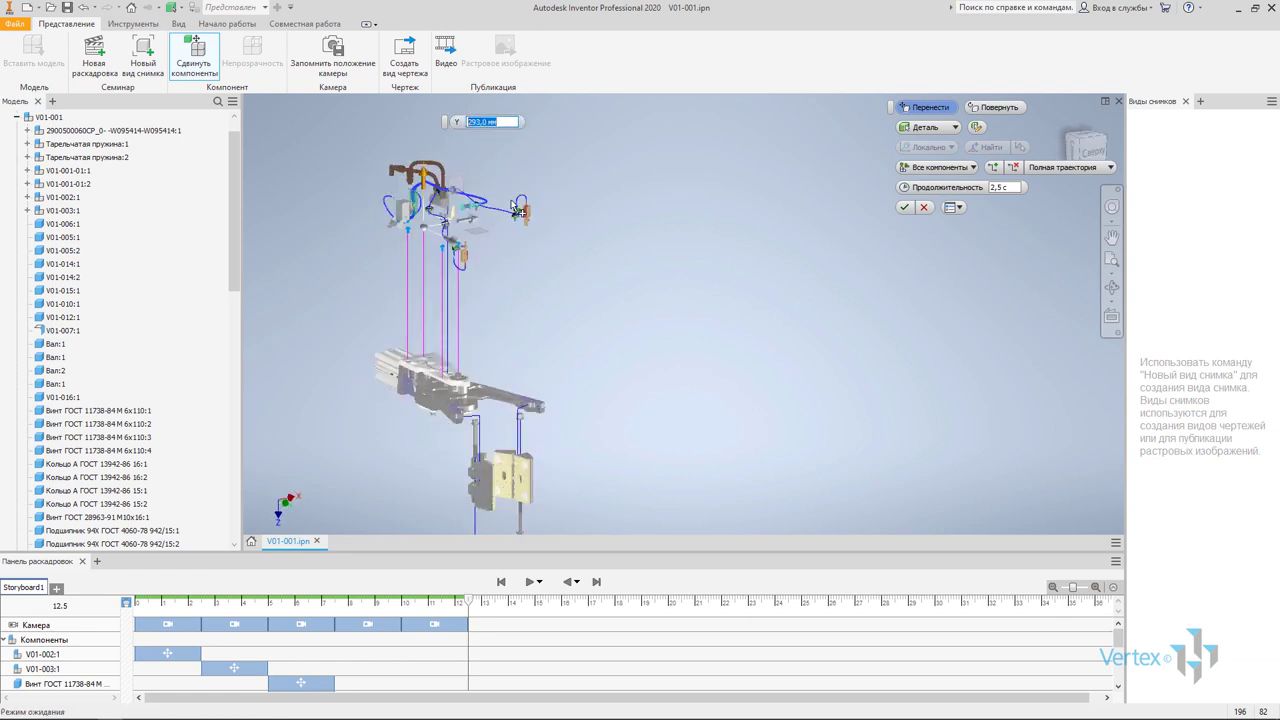
type("300")
Shift the screws 200 mm along X and commit, extending the storyboard to 17.5 s
scroll(438, 231, "down", 3)
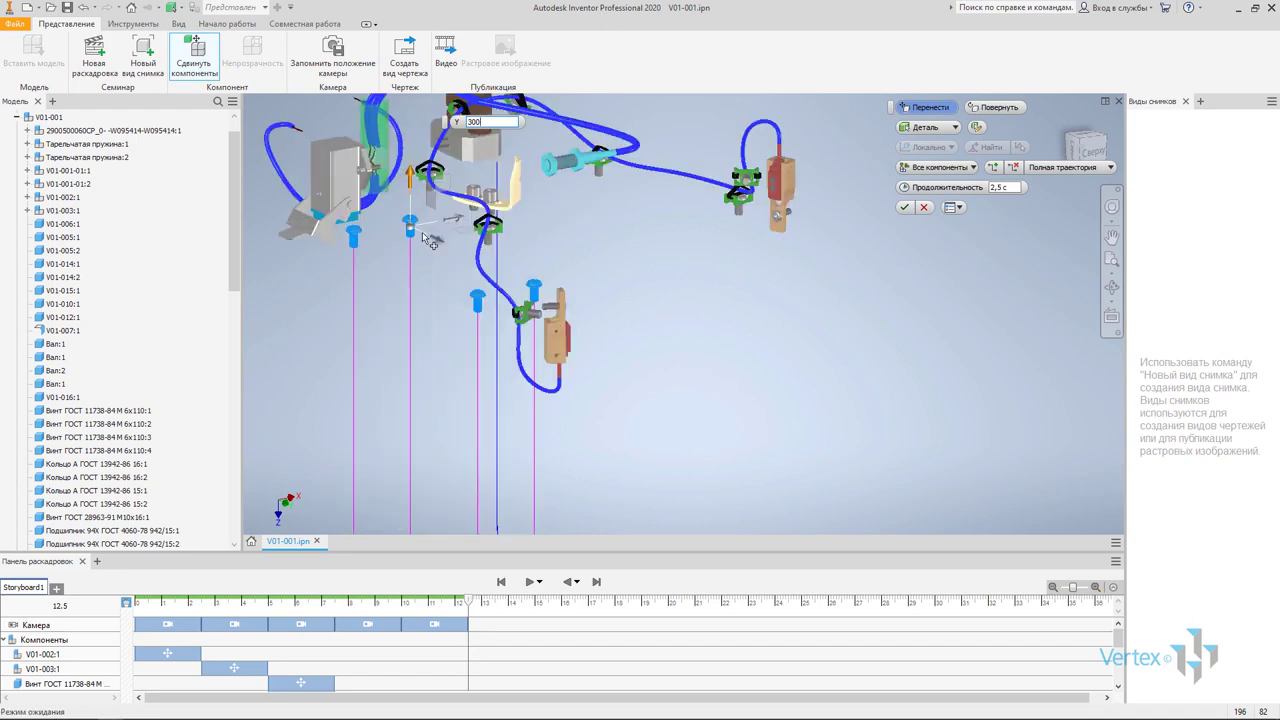
mouse_move(438, 231)
middle_mouse_down("shift")
mouse_move(416, 248)
mouse_move(506, 238)
middle_mouse_up("shift")
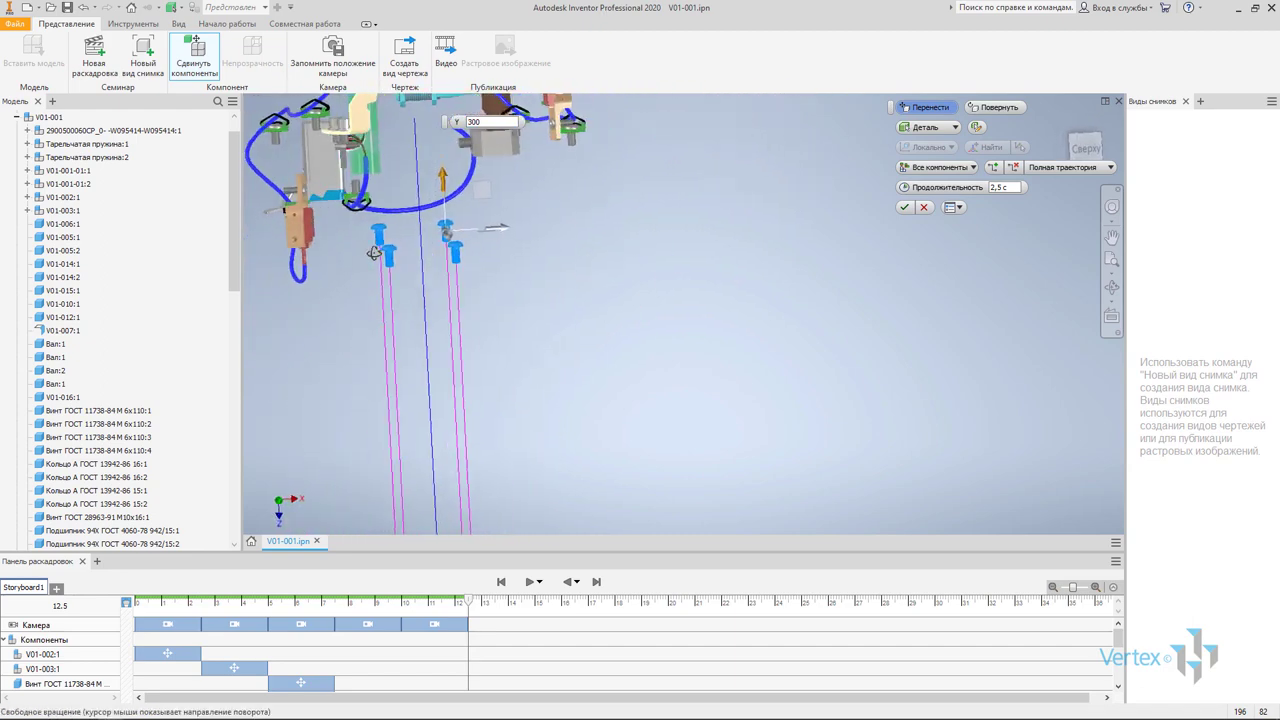
left_click_drag(510, 226, 614, 224)
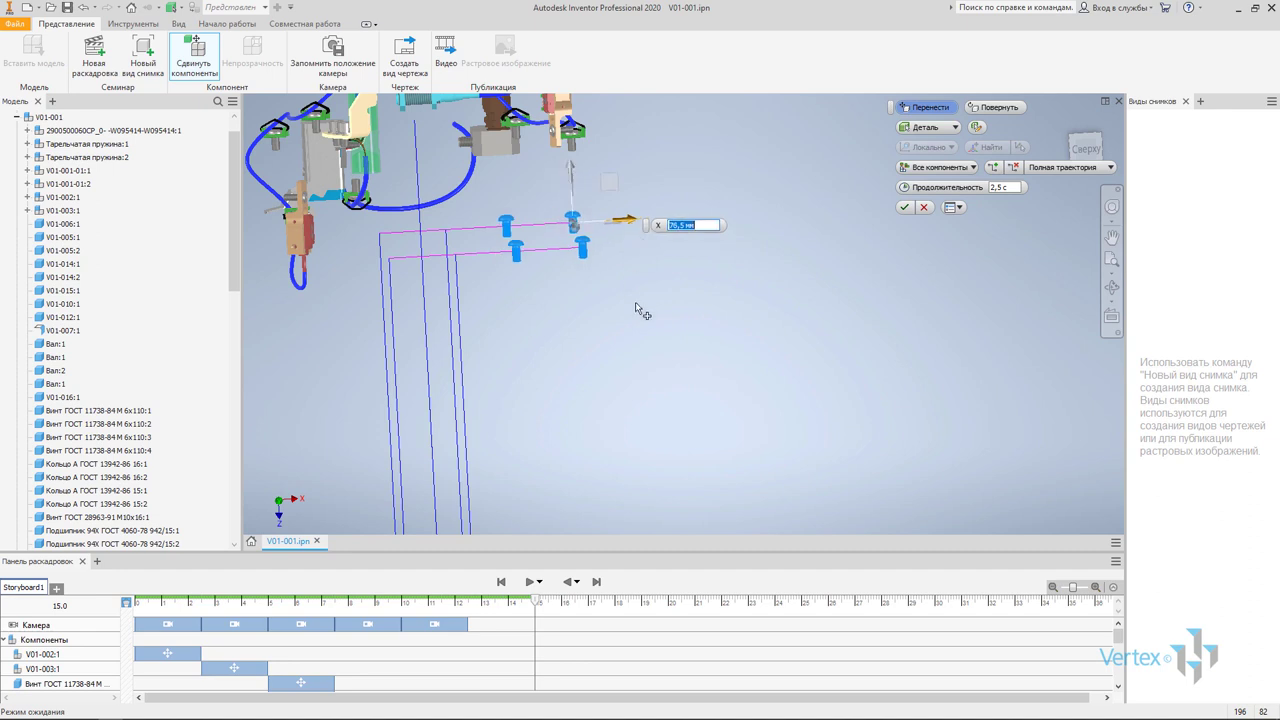
type("200")
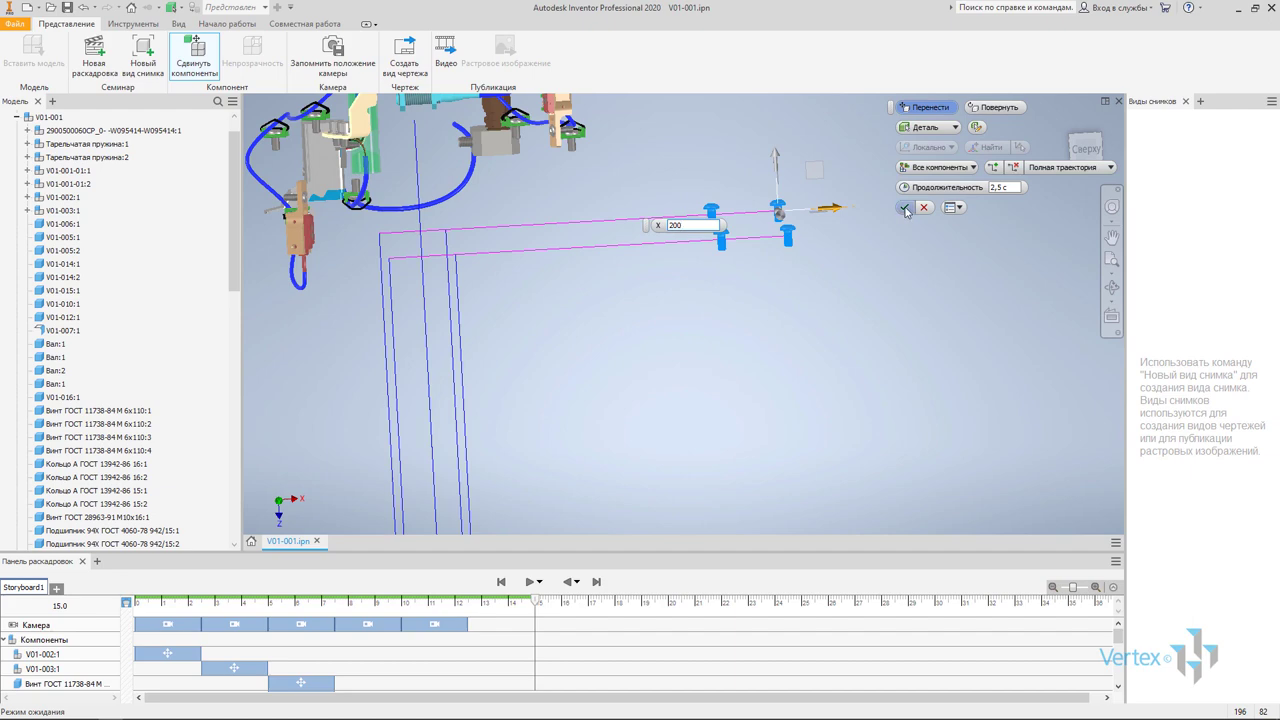
left_click(904, 208)
scroll(724, 404, "up", 3)
mouse_move(700, 388)
middle_mouse_down("shift")
mouse_move(688, 374)
mouse_move(708, 371)
mouse_move(620, 368)
mouse_move(663, 271)
mouse_move(683, 277)
mouse_move(508, 391)
mouse_move(508, 407)
middle_mouse_up("shift")
scroll(531, 382, "up", 2)
scroll(519, 380, "down", 2)
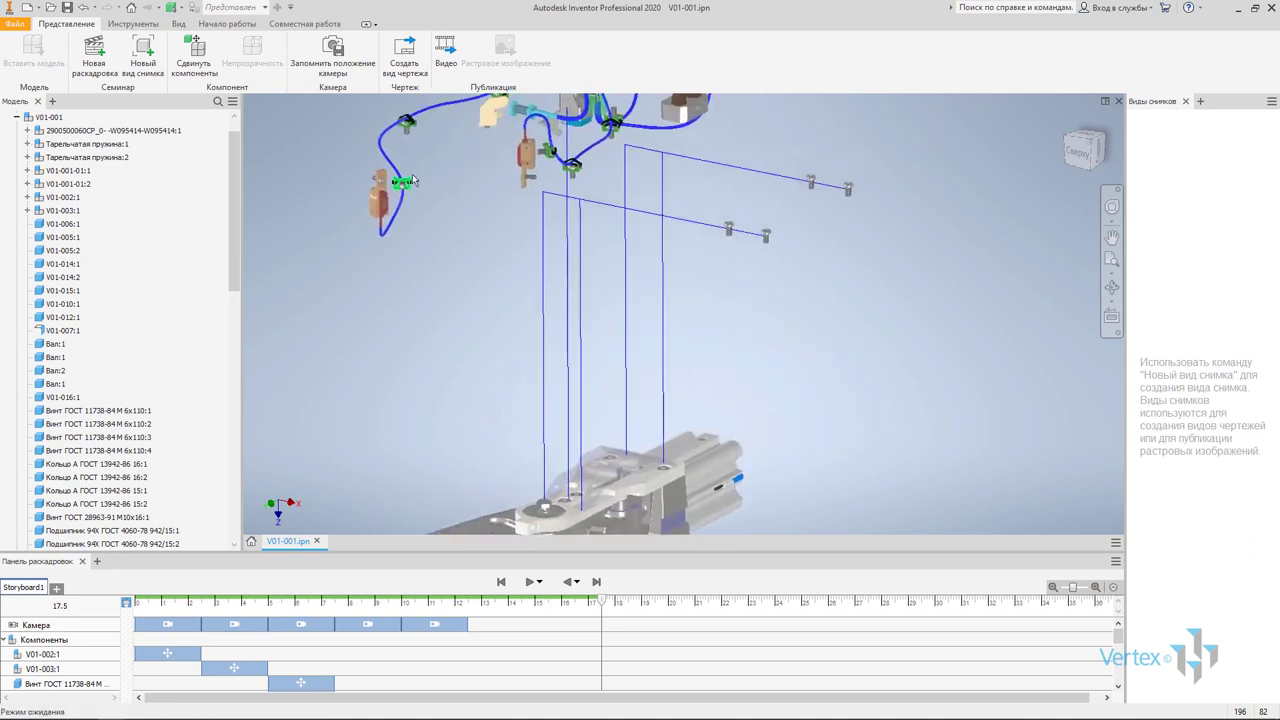
Capture the current camera view, then raise bracket V01-007:1 300 mm along Z
left_click(334, 66)
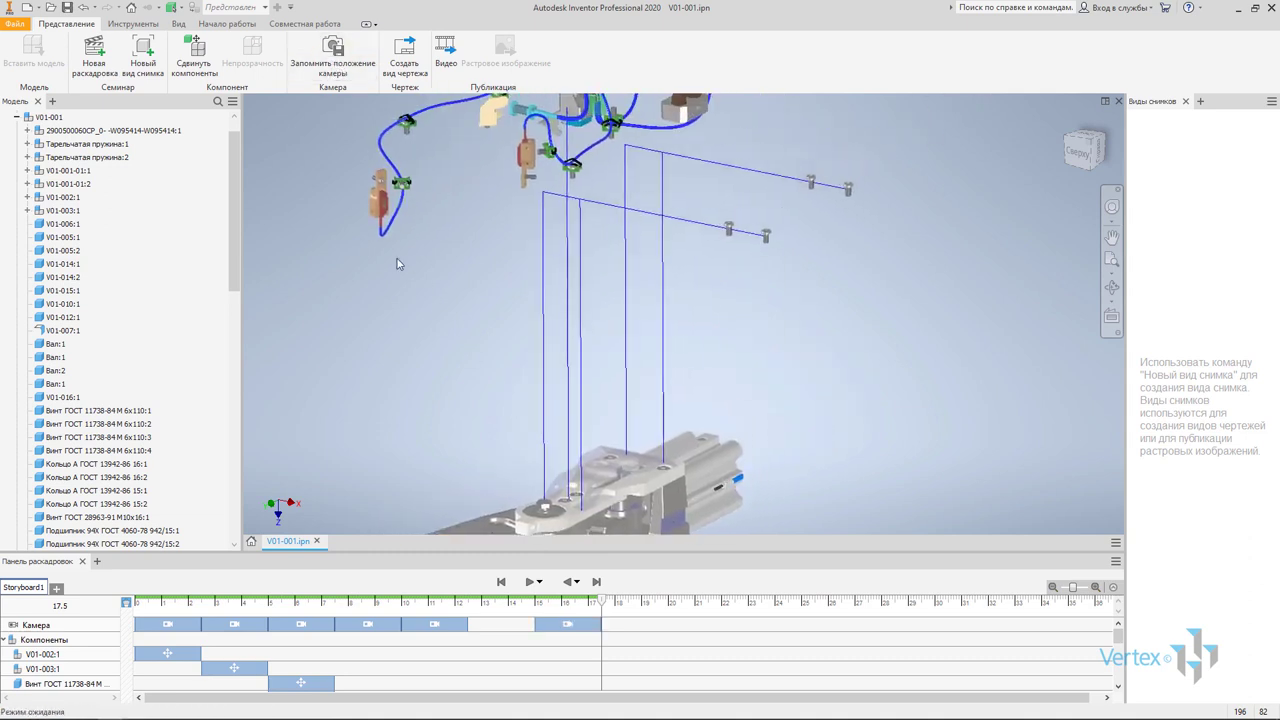
left_click(599, 454)
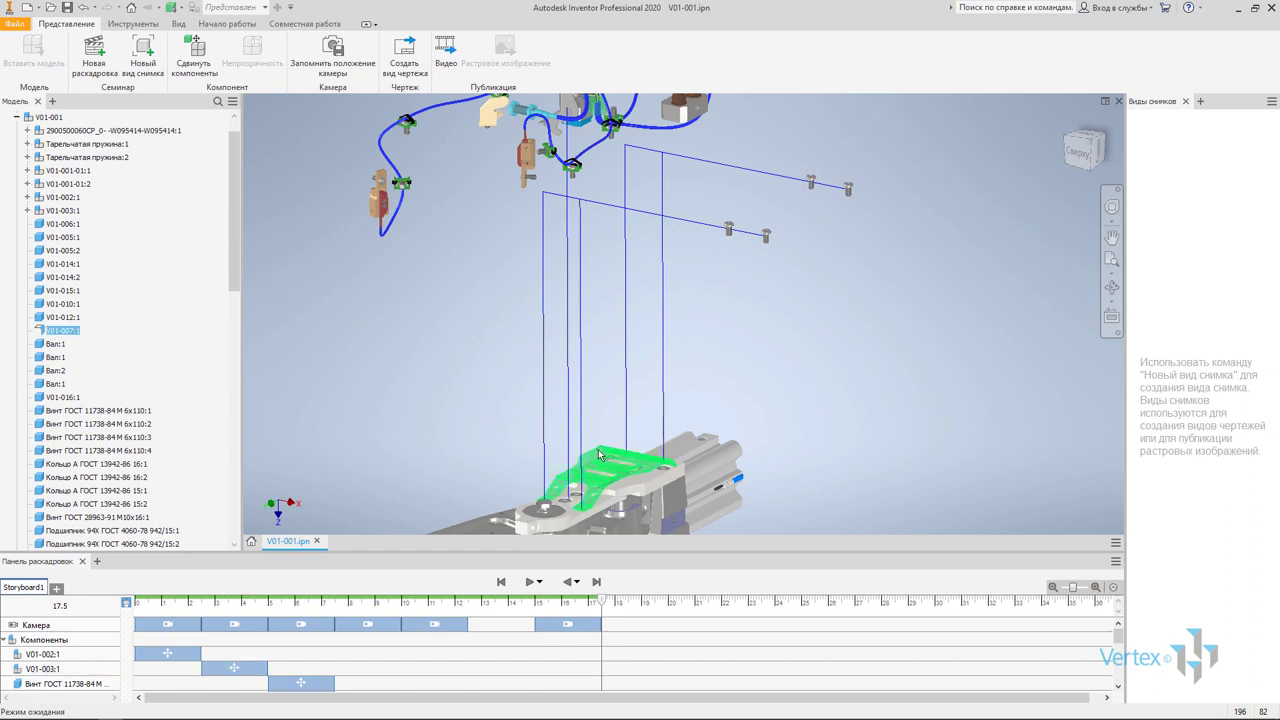
left_click(195, 60)
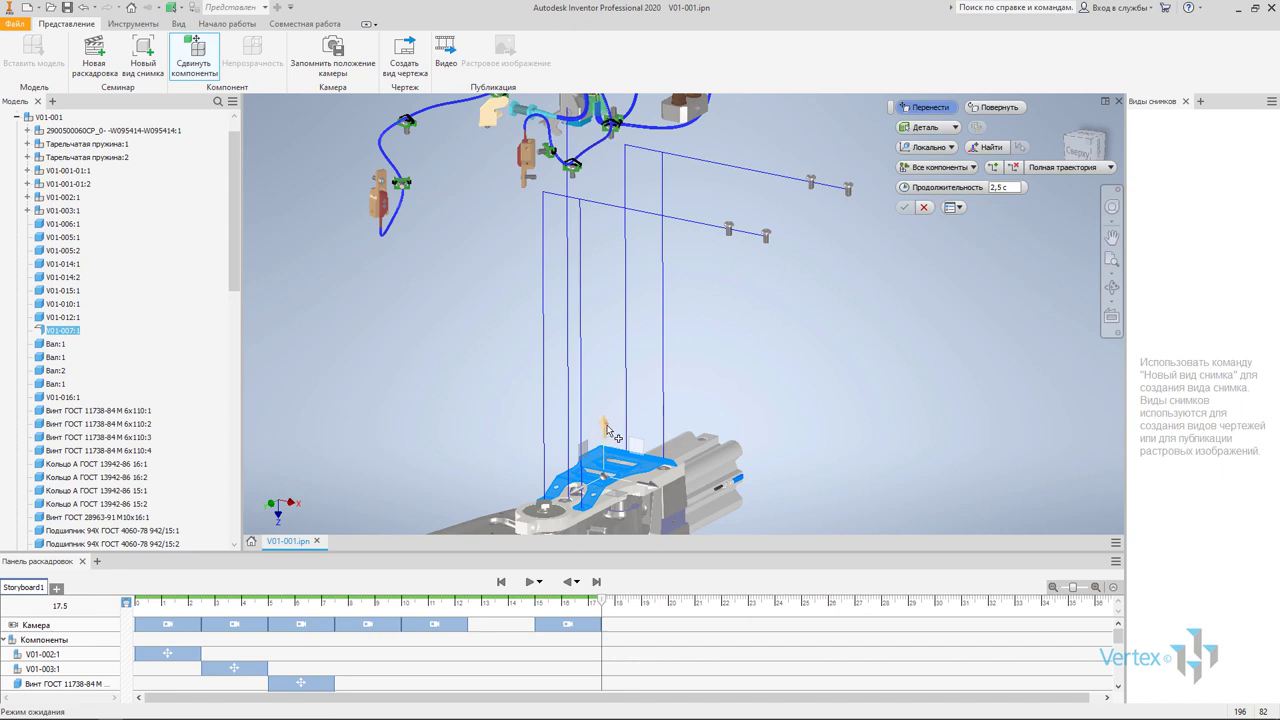
left_click_drag(605, 428, 609, 192)
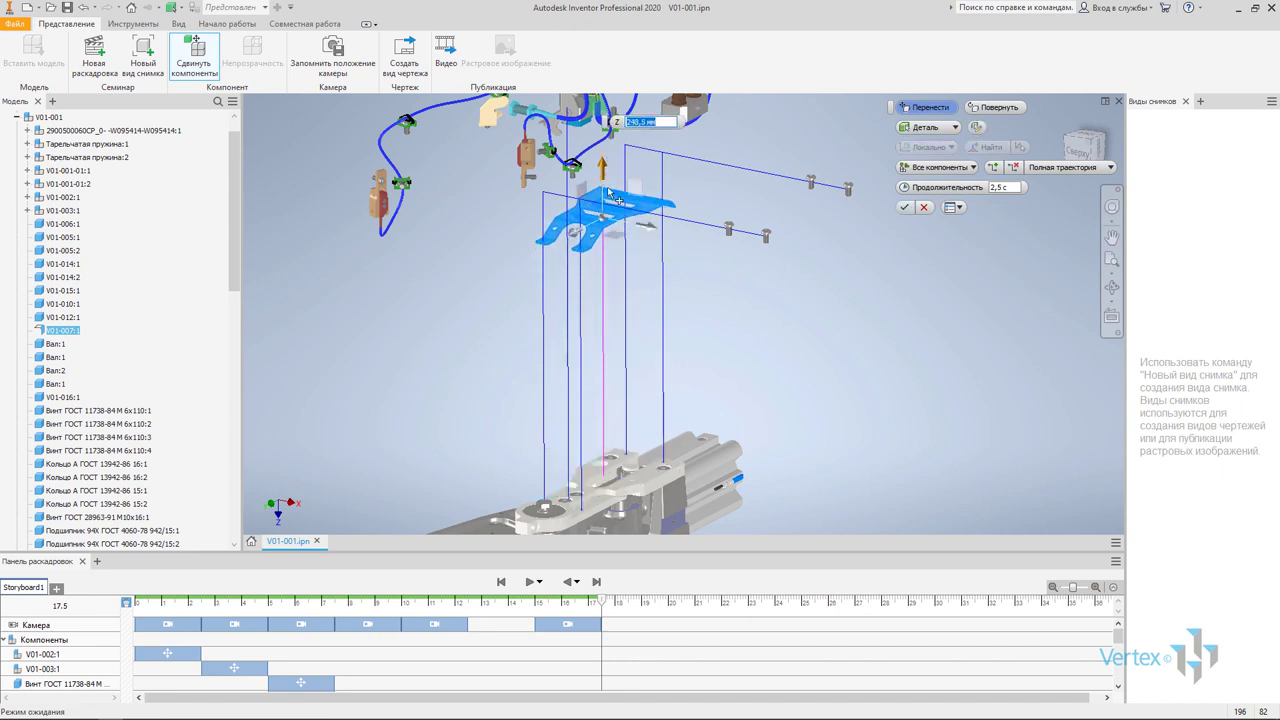
type("300")
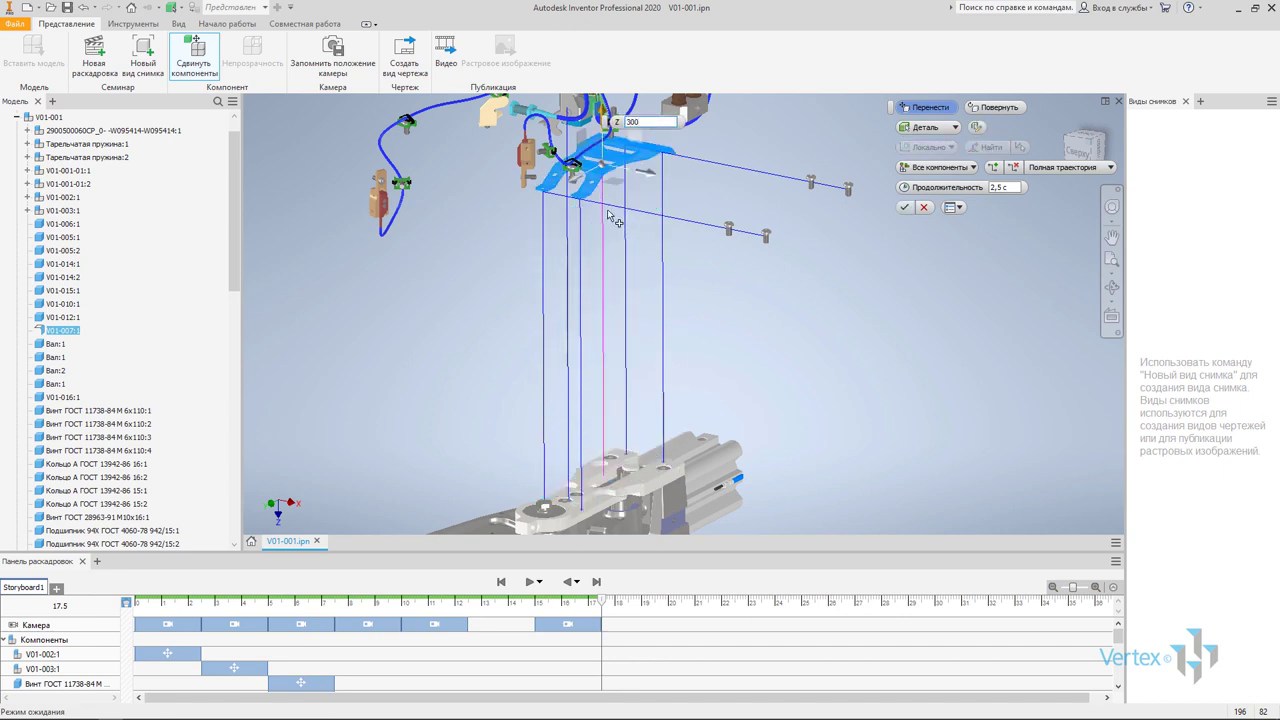
Shift the bracket -200 mm along Y and commit, extending the storyboard to 22.5 s
left_click_drag(650, 177, 477, 349)
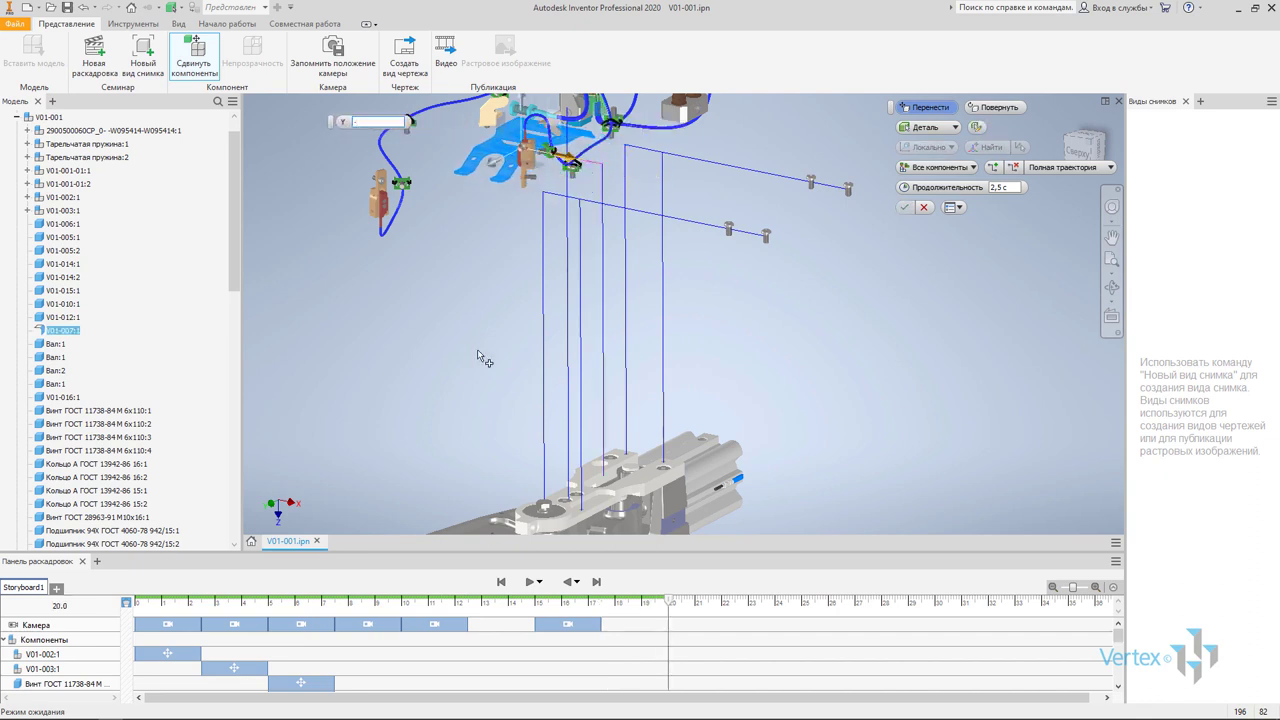
type("200")
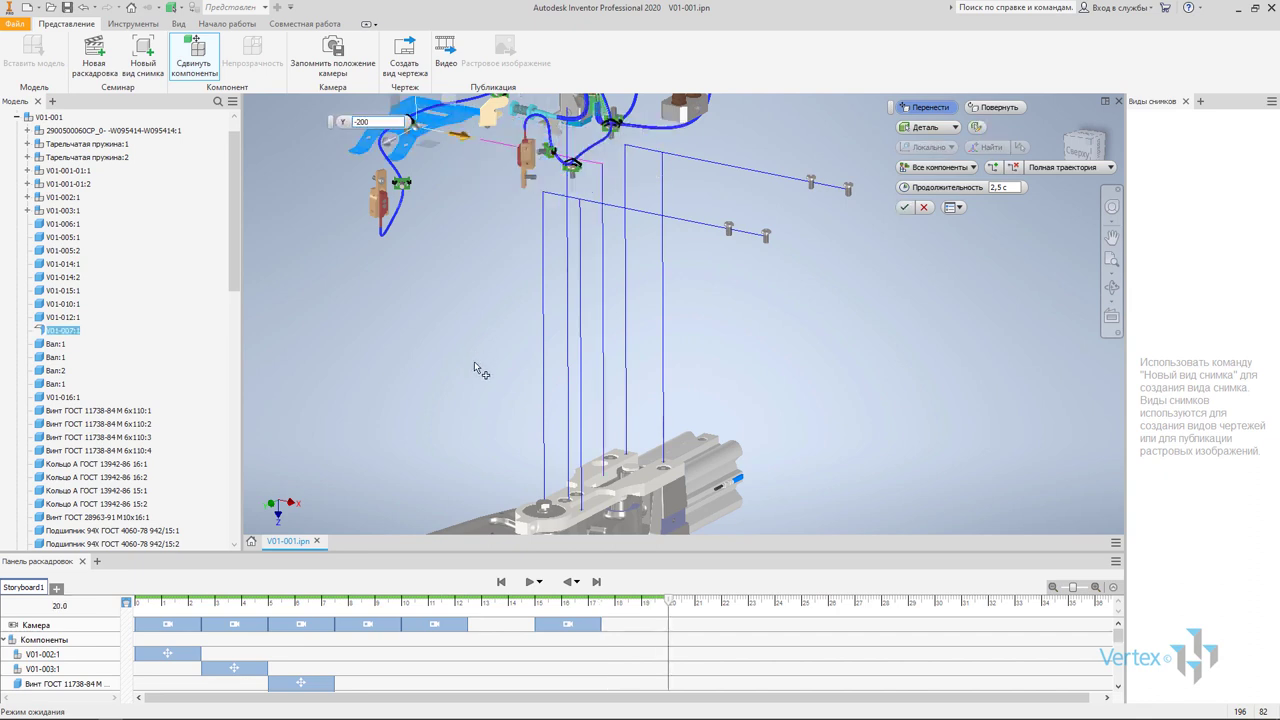
middle_click_drag(474, 361, 614, 347, "shift")
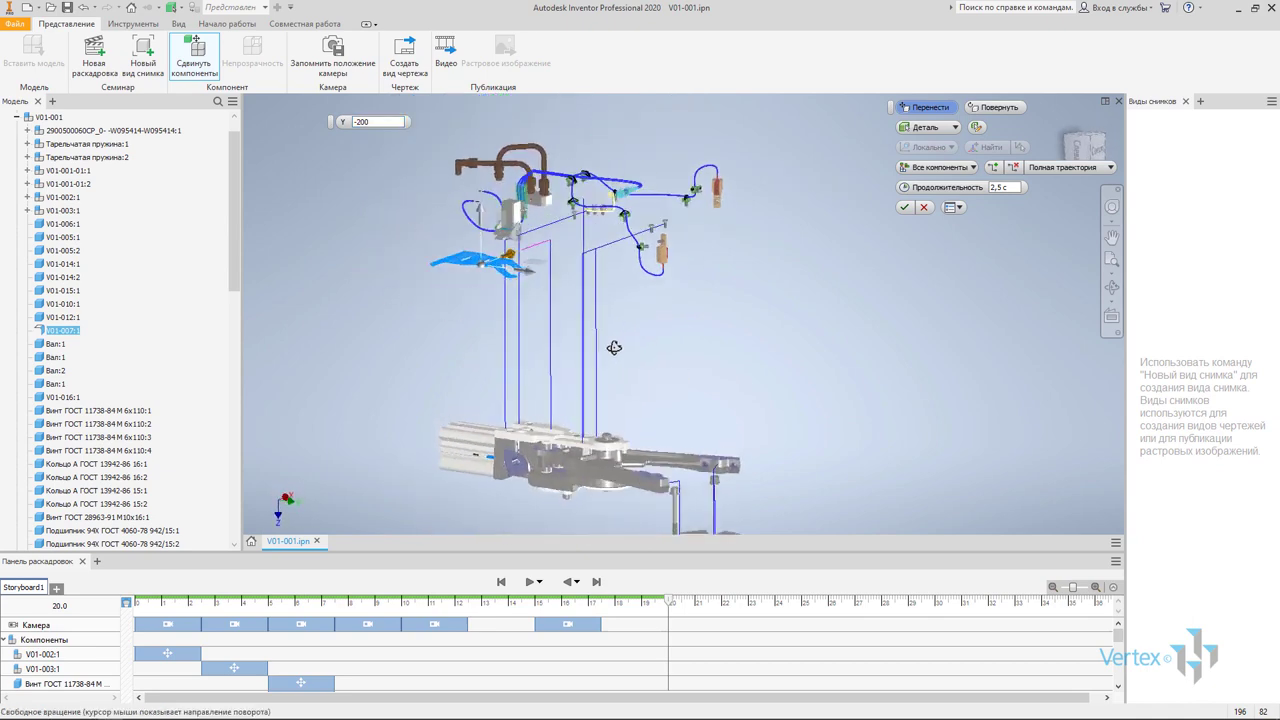
scroll(610, 330, "up", 5)
middle_click_drag(610, 330, 608, 214)
scroll(605, 292, "down", 3)
left_click(903, 208)
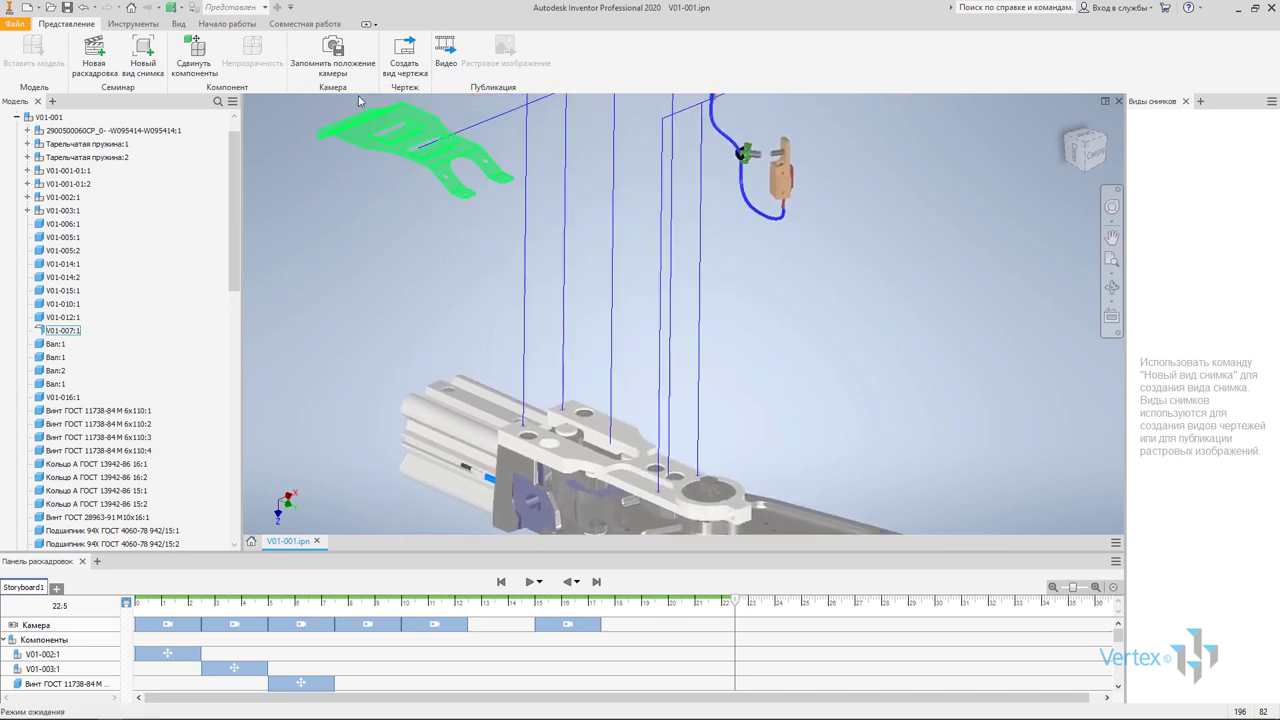
Capture a camera keyframe and stretch the later camera actions back to 12.5 s and 17.5 s
left_click(333, 50)
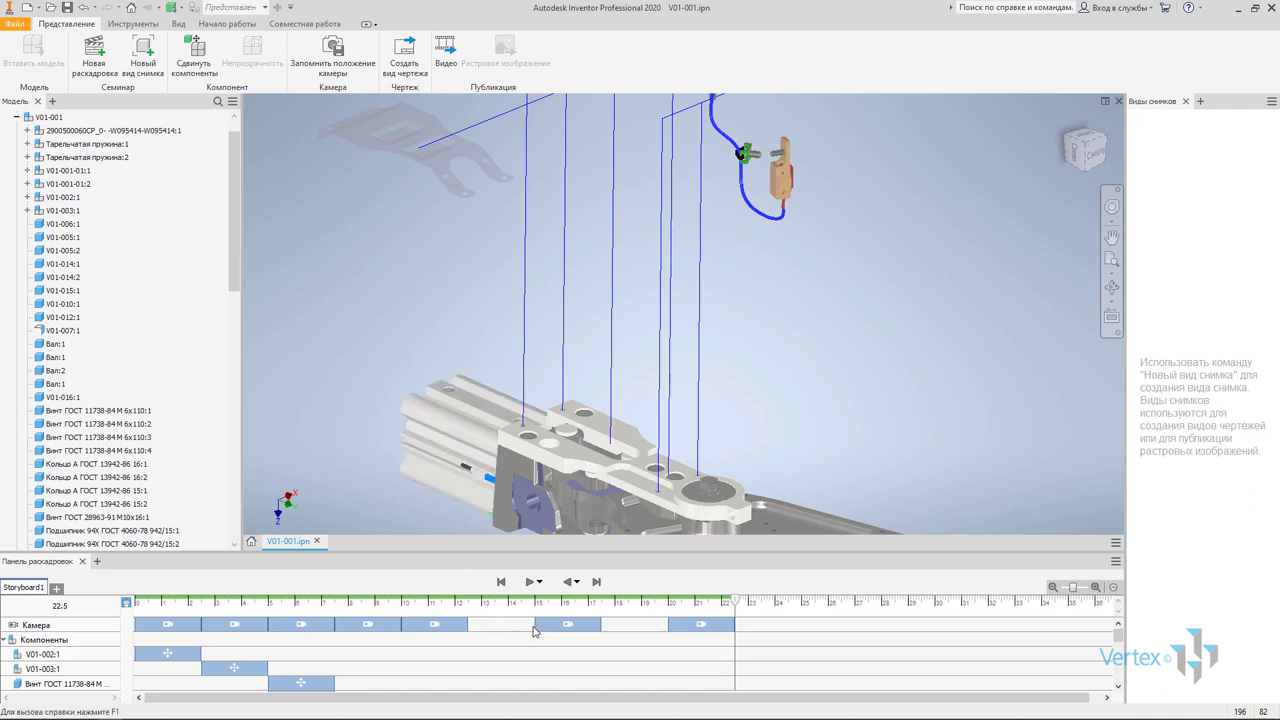
left_click_drag(534, 630, 515, 625)
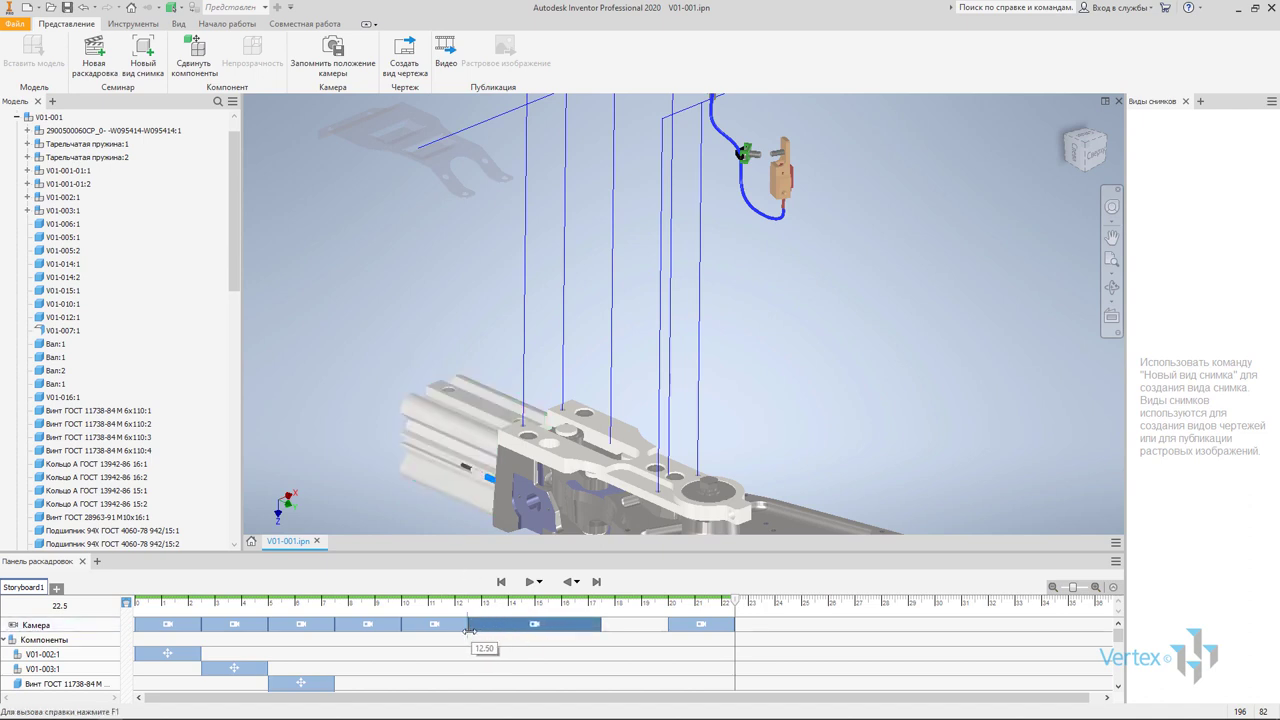
left_click(535, 641)
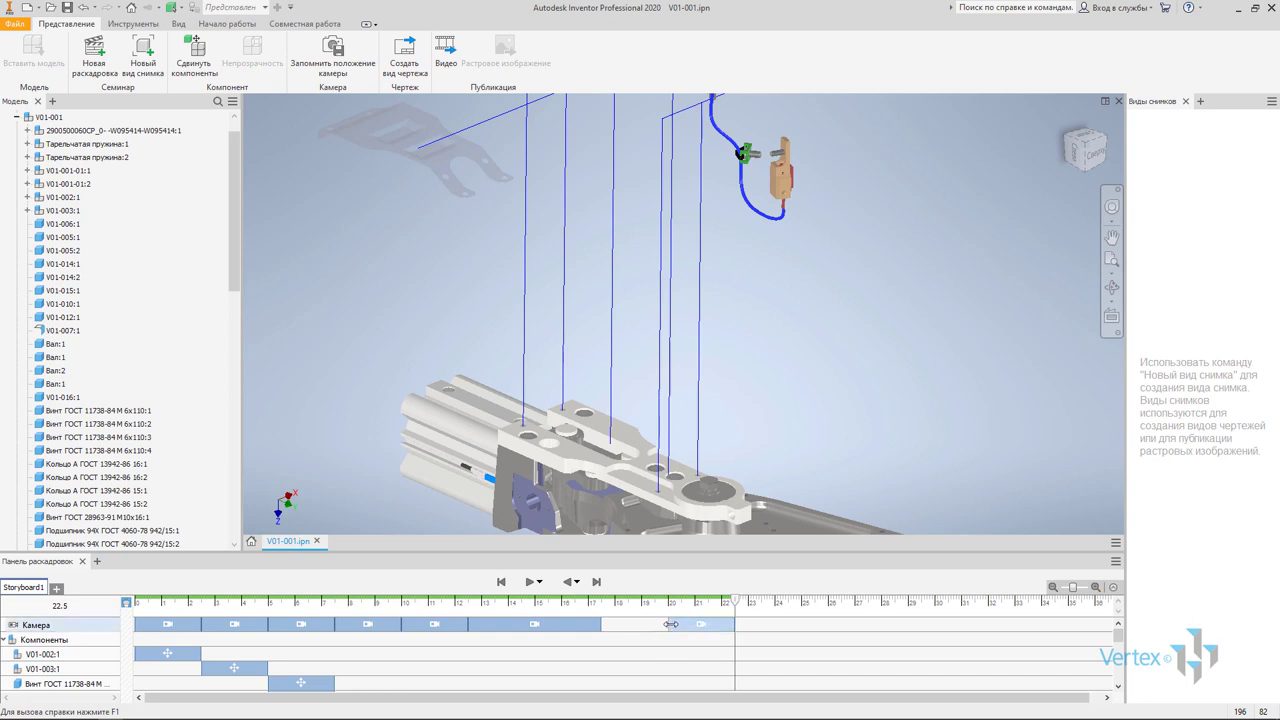
left_click_drag(669, 628, 605, 630)
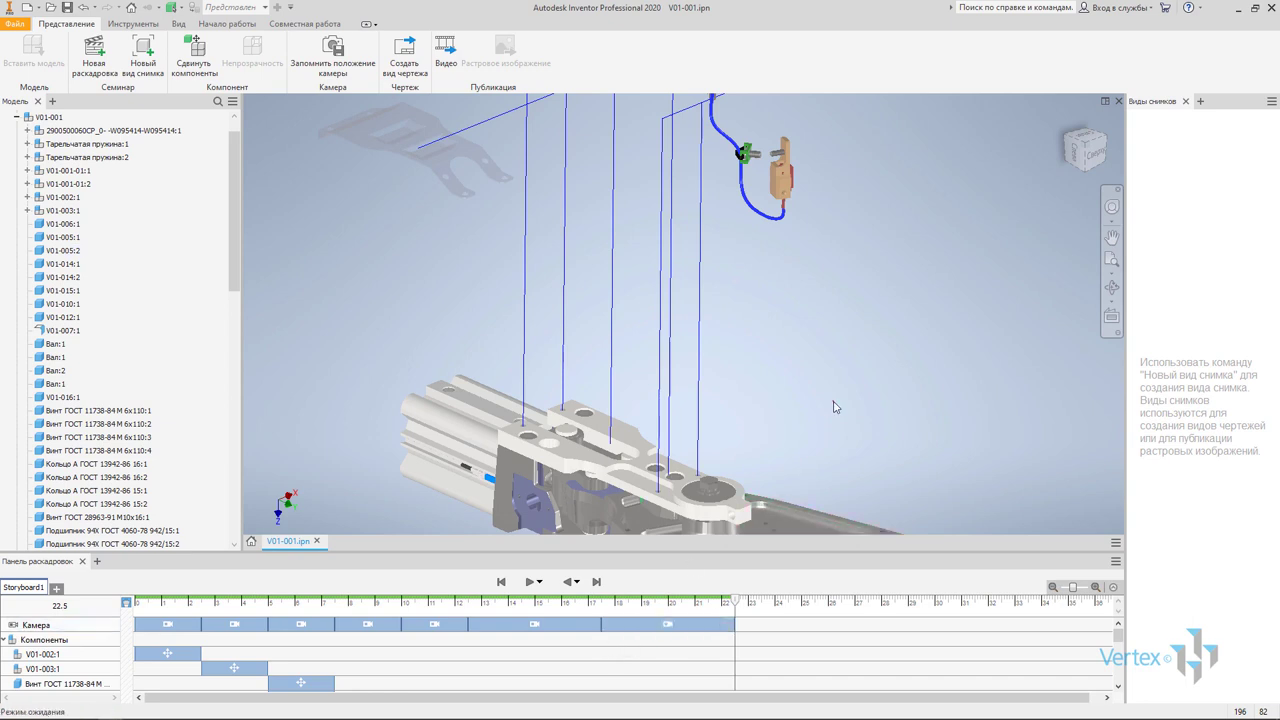
mouse_move(593, 398)
middle_mouse_down("shift")
mouse_move(565, 370)
mouse_move(583, 403)
mouse_move(583, 358)
middle_mouse_up("shift")
scroll(575, 390, "up", 5)
Select parts on the gripper plate and move them -280 mm along their trail
left_click(437, 391)
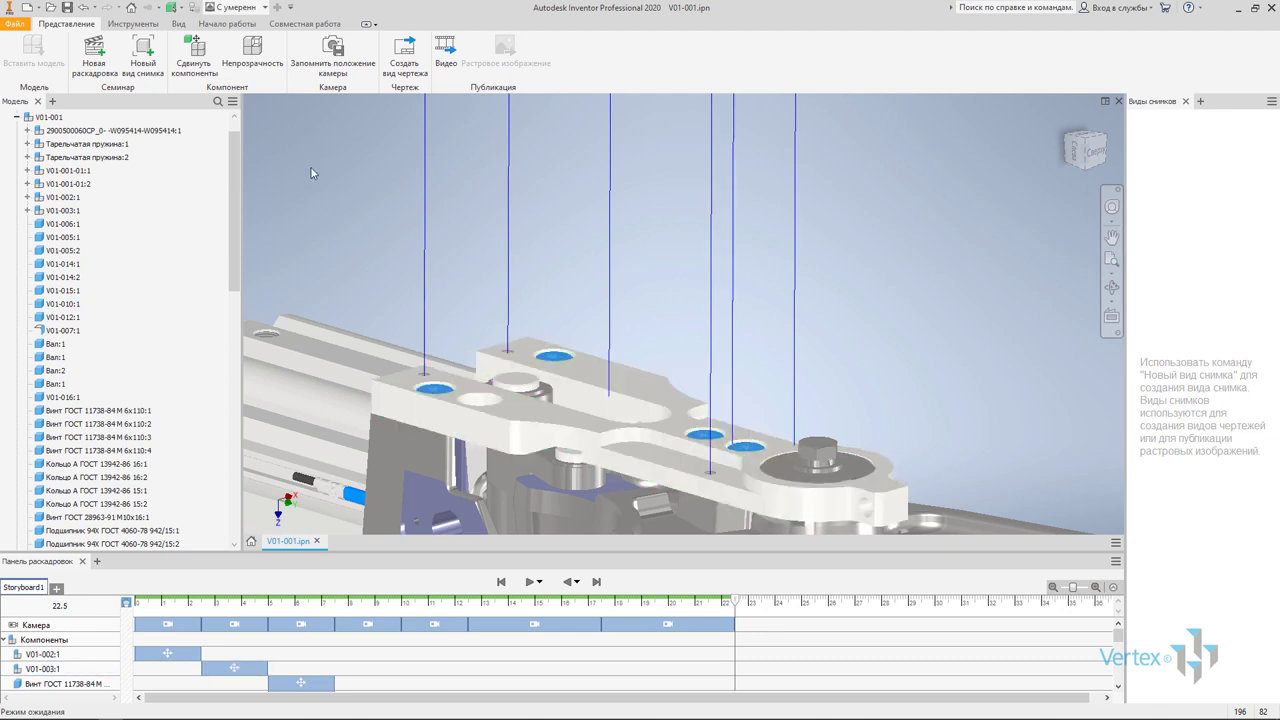
left_click(195, 55)
scroll(538, 538, "up", 3)
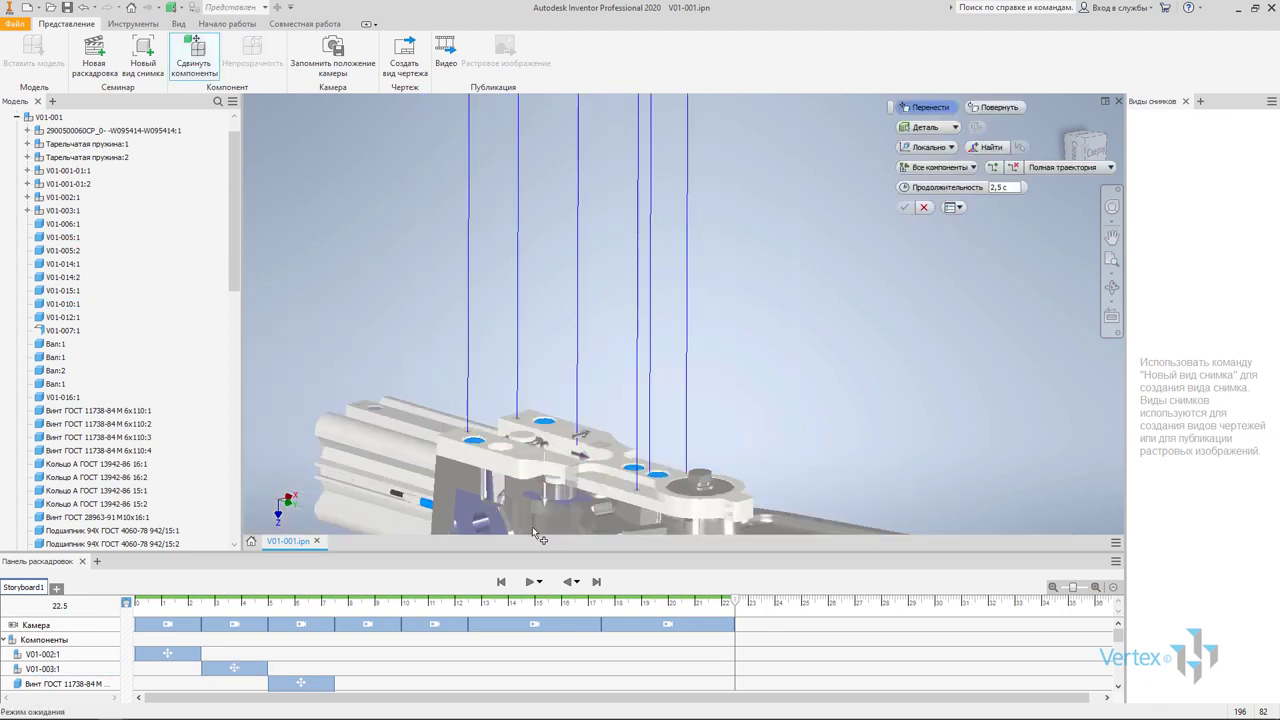
left_click_drag(546, 503, 548, 420)
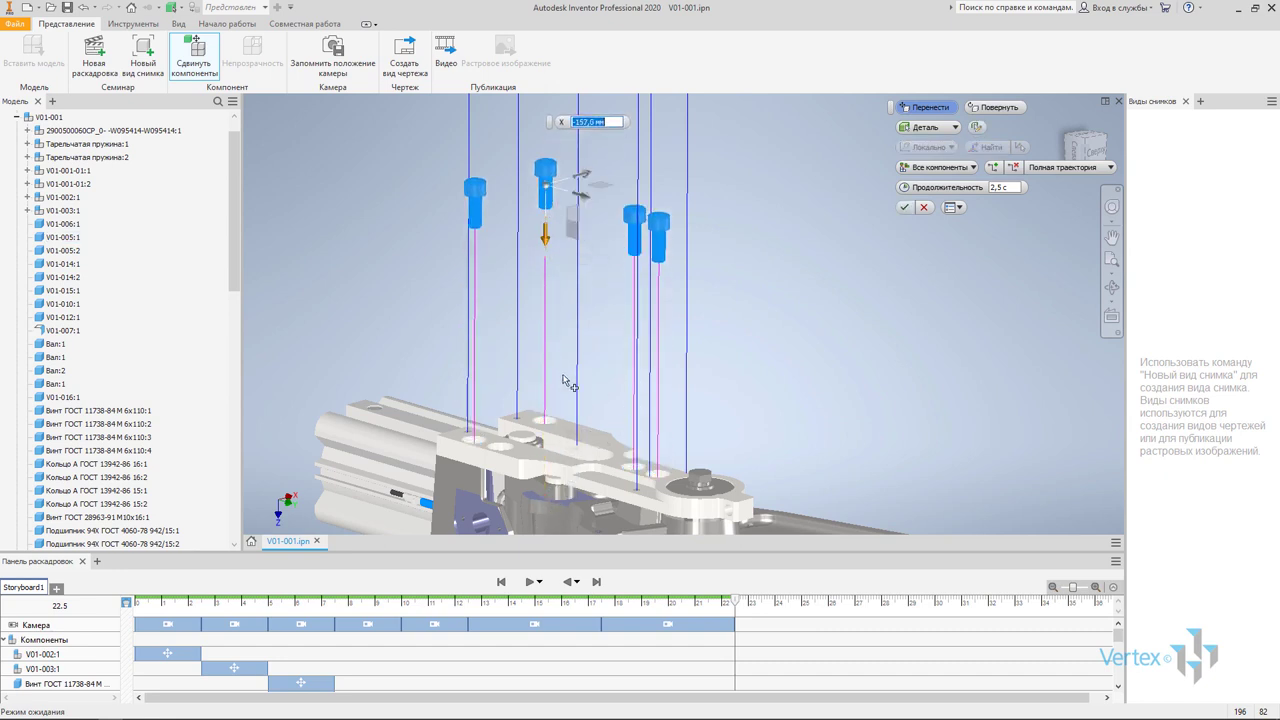
scroll(566, 395, "up", 3)
scroll(544, 358, "up", 2)
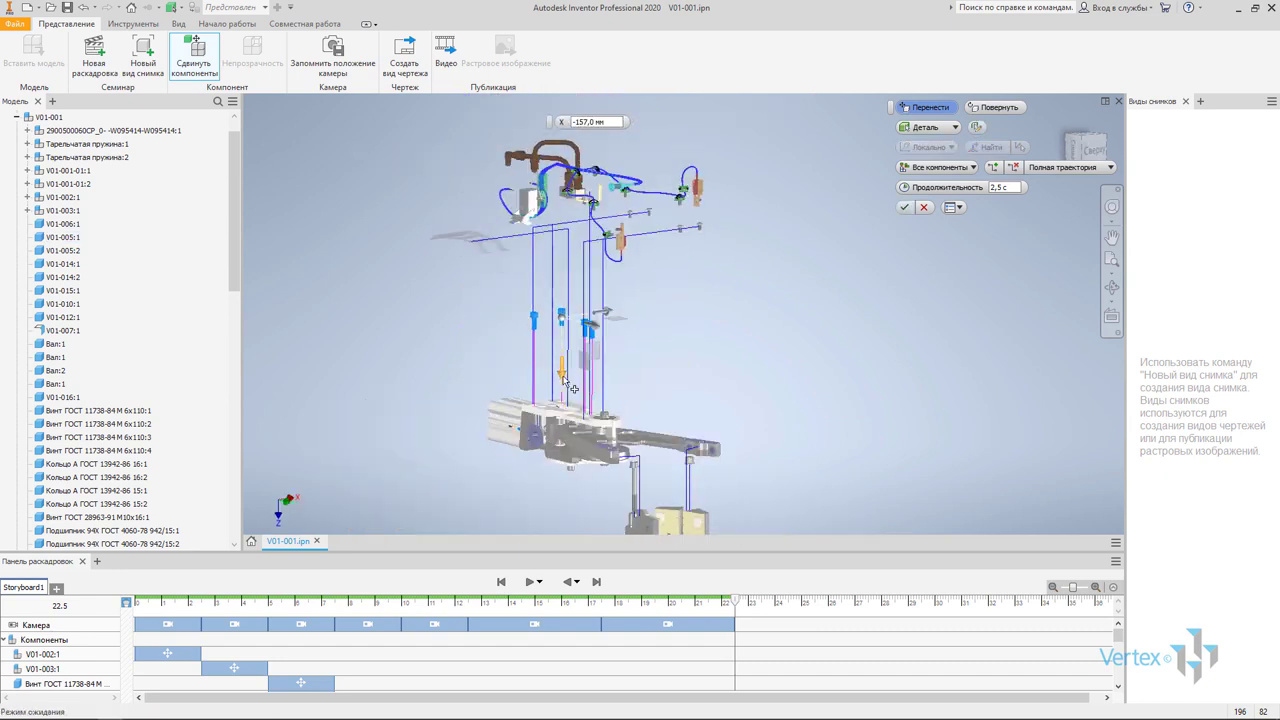
left_click_drag(544, 358, 568, 321)
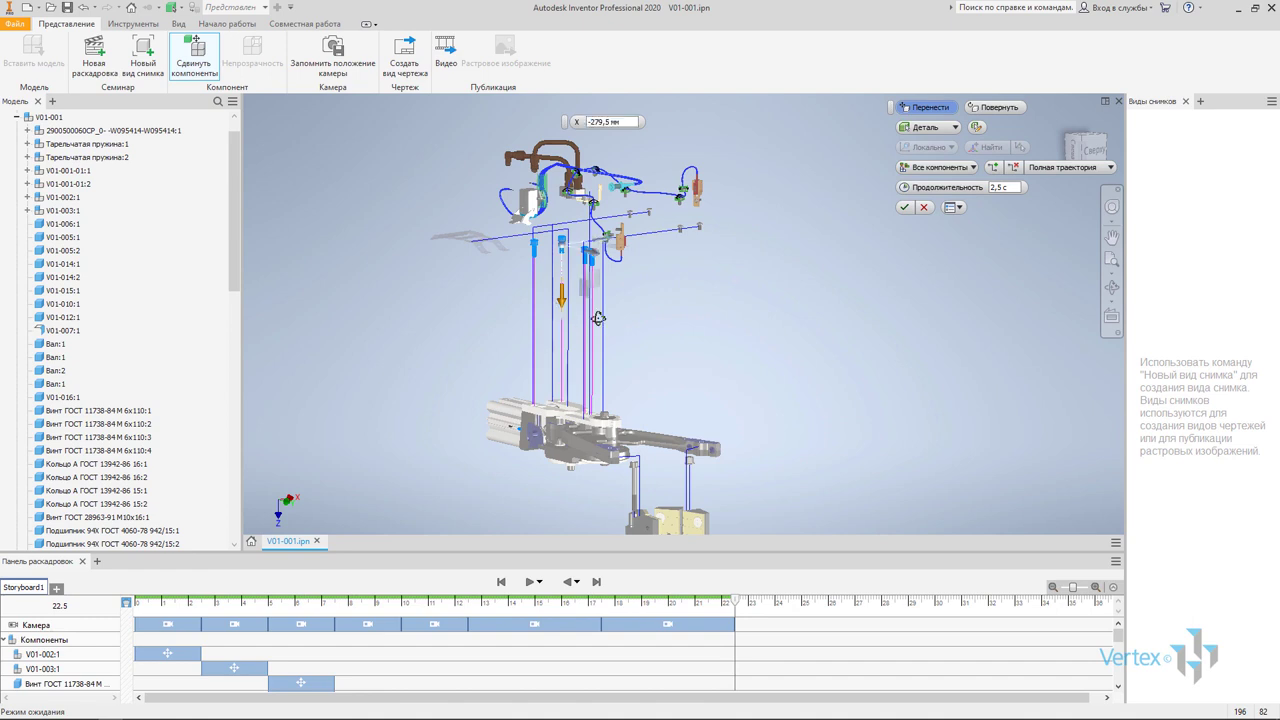
middle_click_drag(598, 318, 621, 155, "shift")
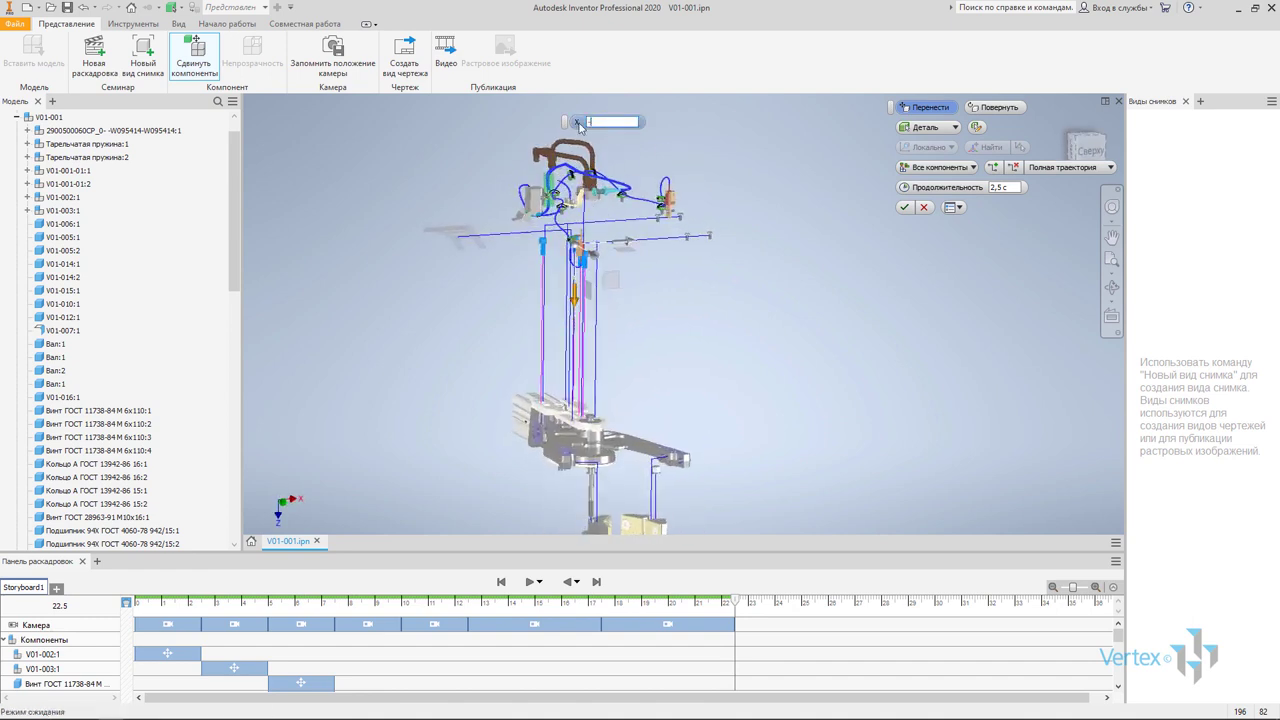
type("-280")
Slide the blue components 200 mm sideways, commit, and frame the gripper body below the screws
scroll(648, 190, "up", 5)
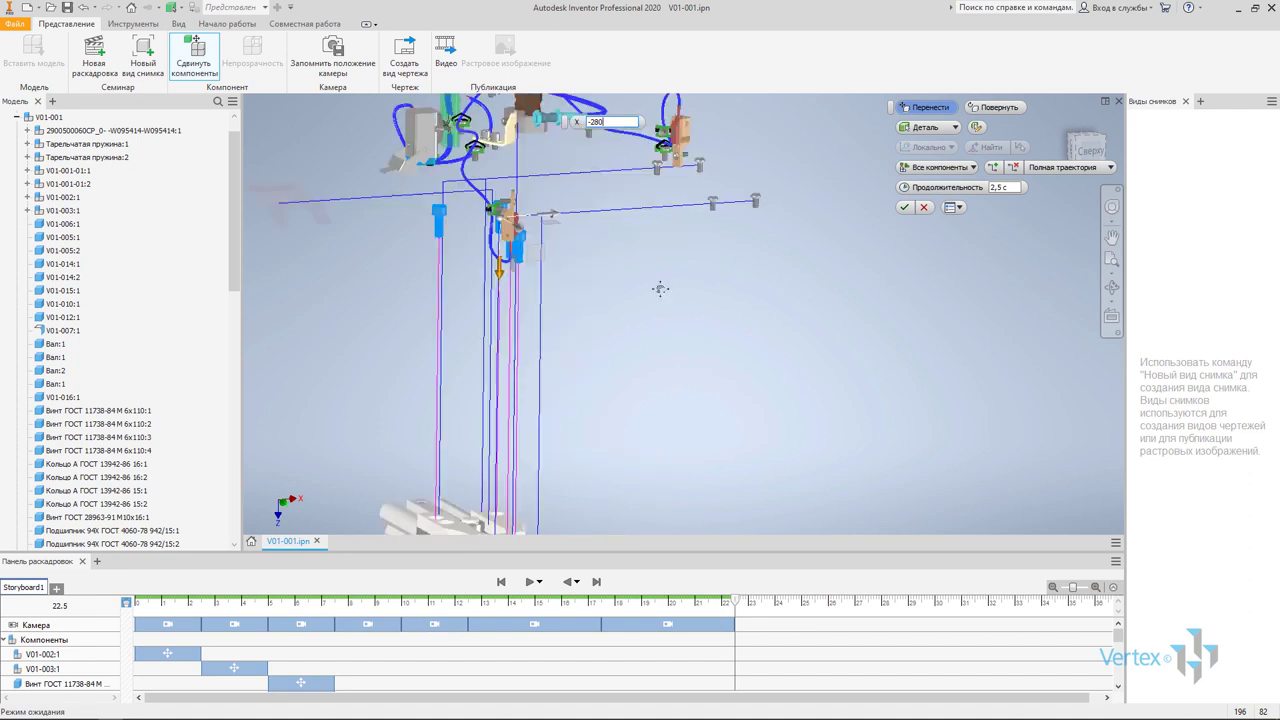
scroll(660, 289, "down", 2)
left_click_drag(547, 382, 725, 383)
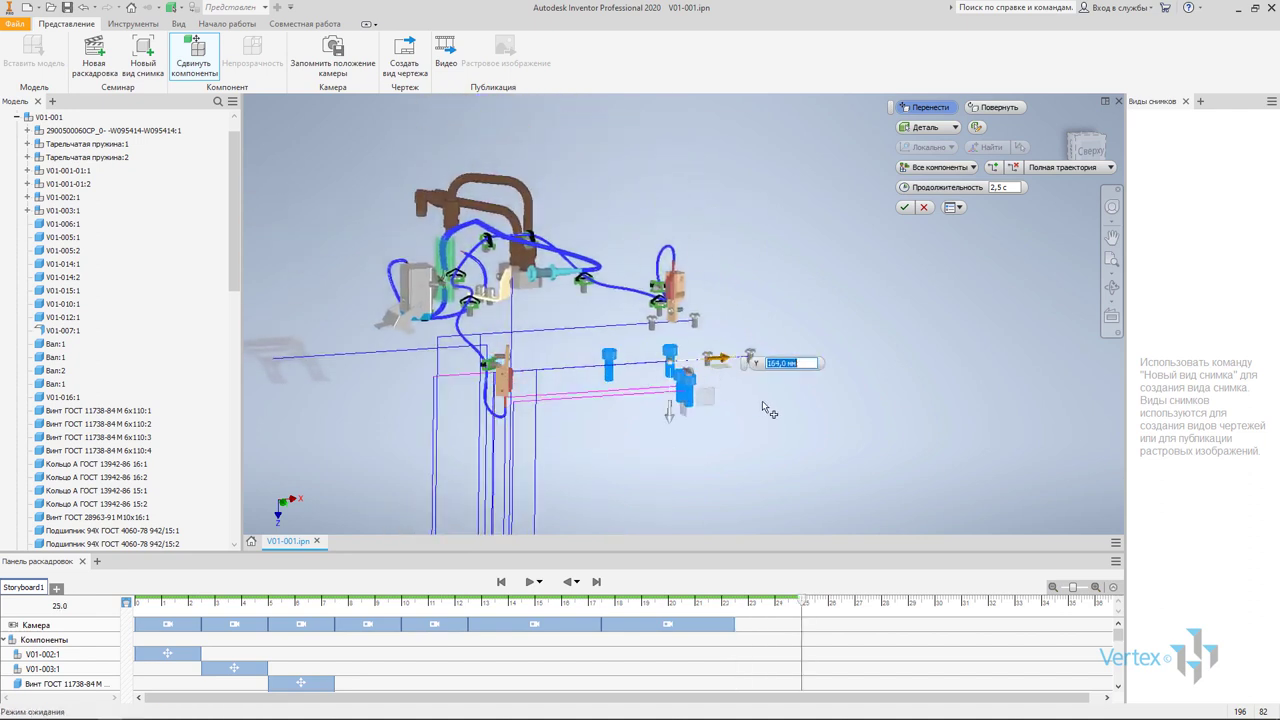
type("20")
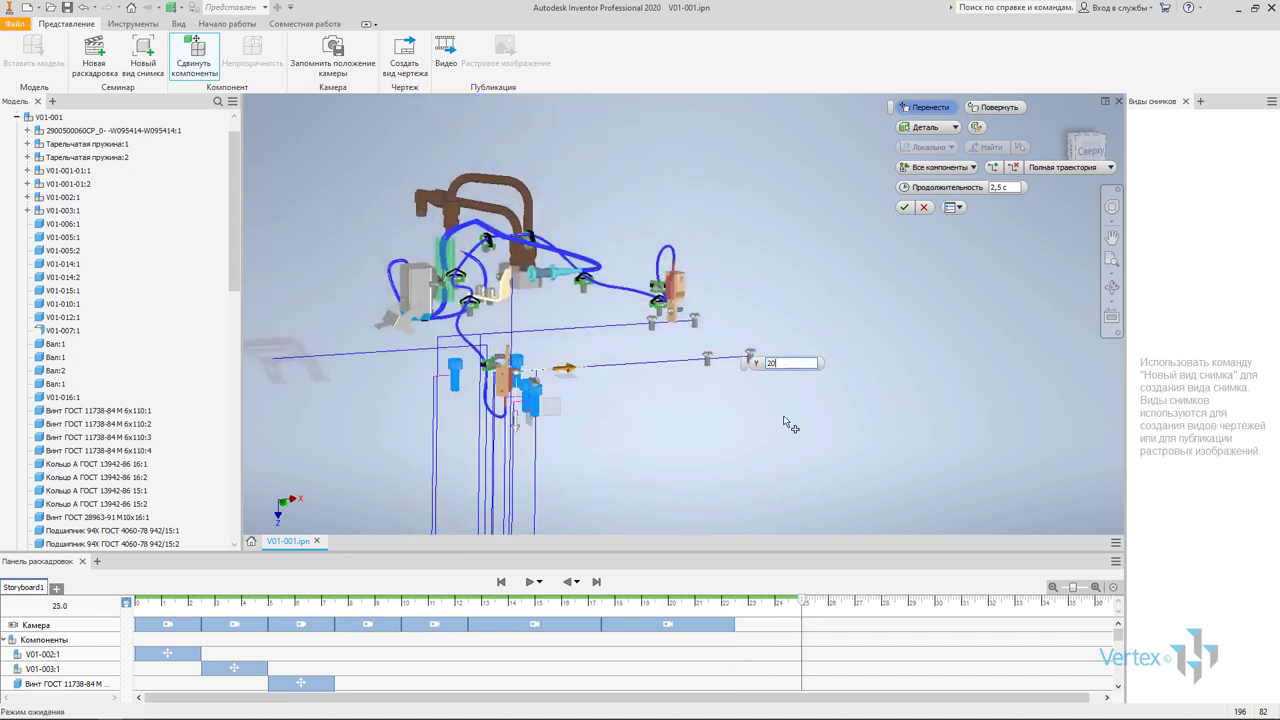
type("0")
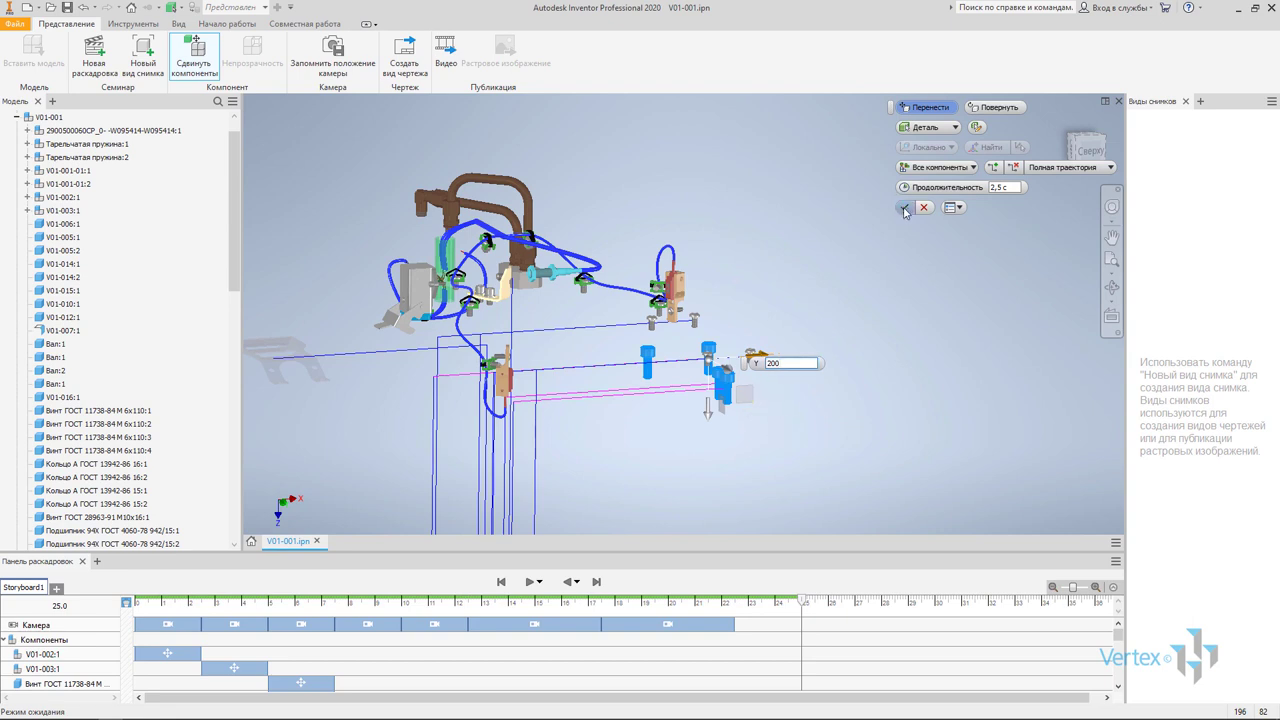
left_click(903, 207)
middle_click_drag(903, 205, 740, 438, "shift")
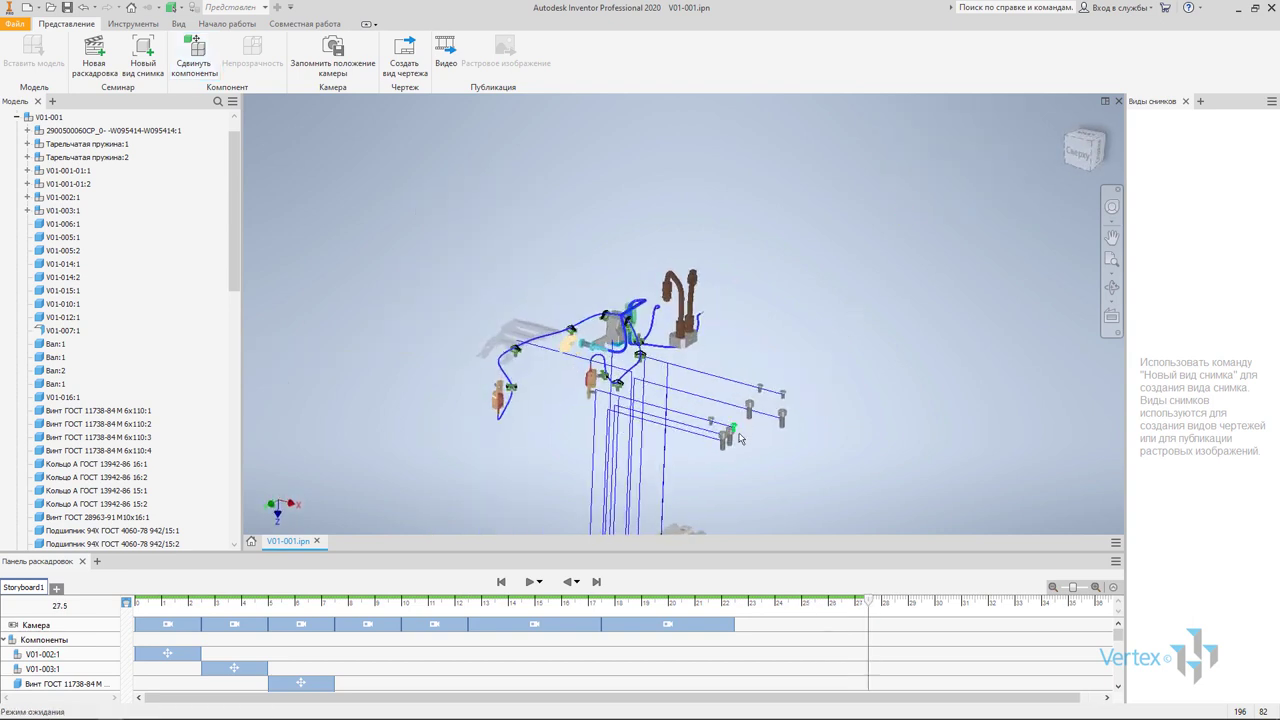
scroll(740, 438, "up", 2)
scroll(720, 360, "up", 2)
scroll(710, 333, "up", 3)
middle_click_drag(710, 333, 719, 273)
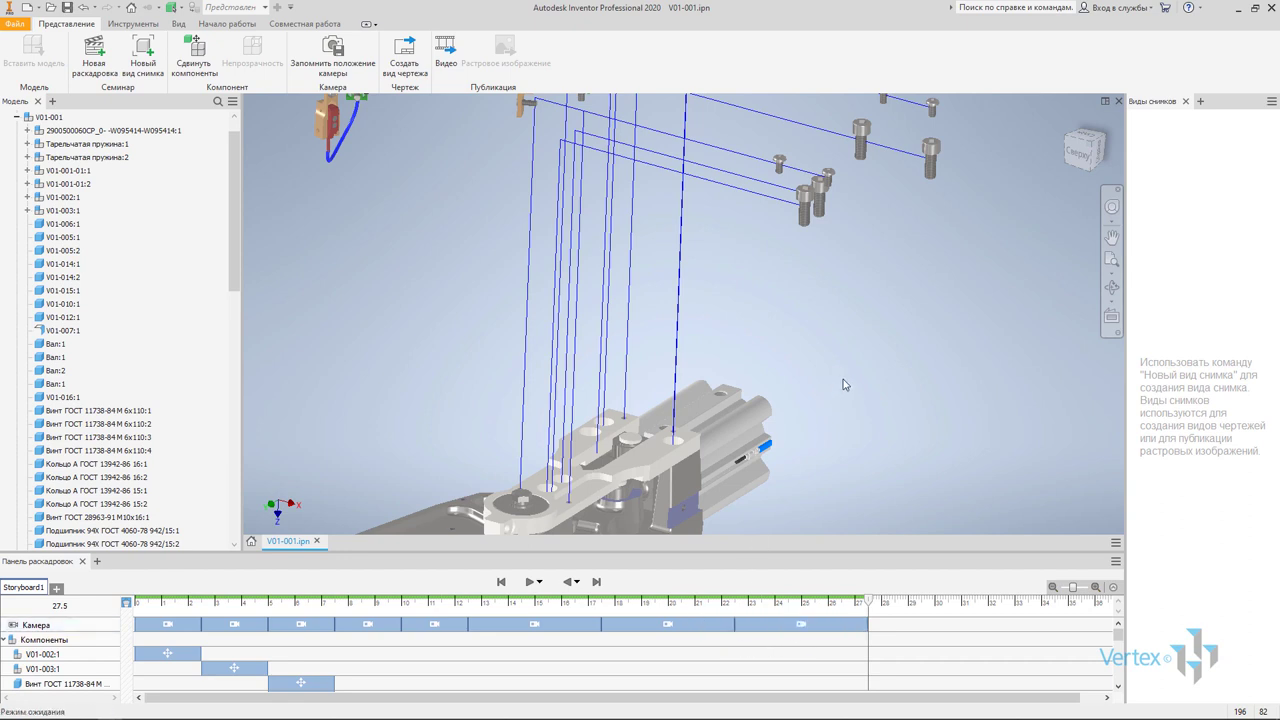
Tweak plate V01-010:1 -250 mm along Z and -200 mm along X
left_click(652, 467)
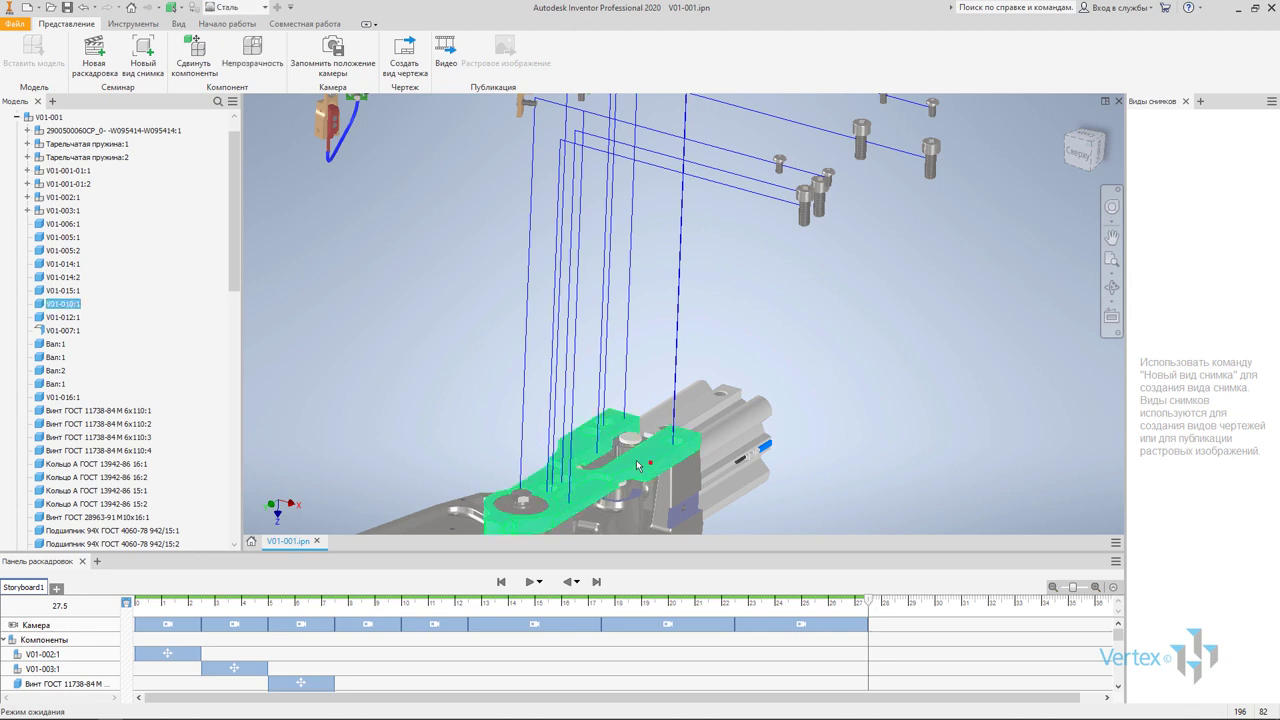
left_click(195, 55)
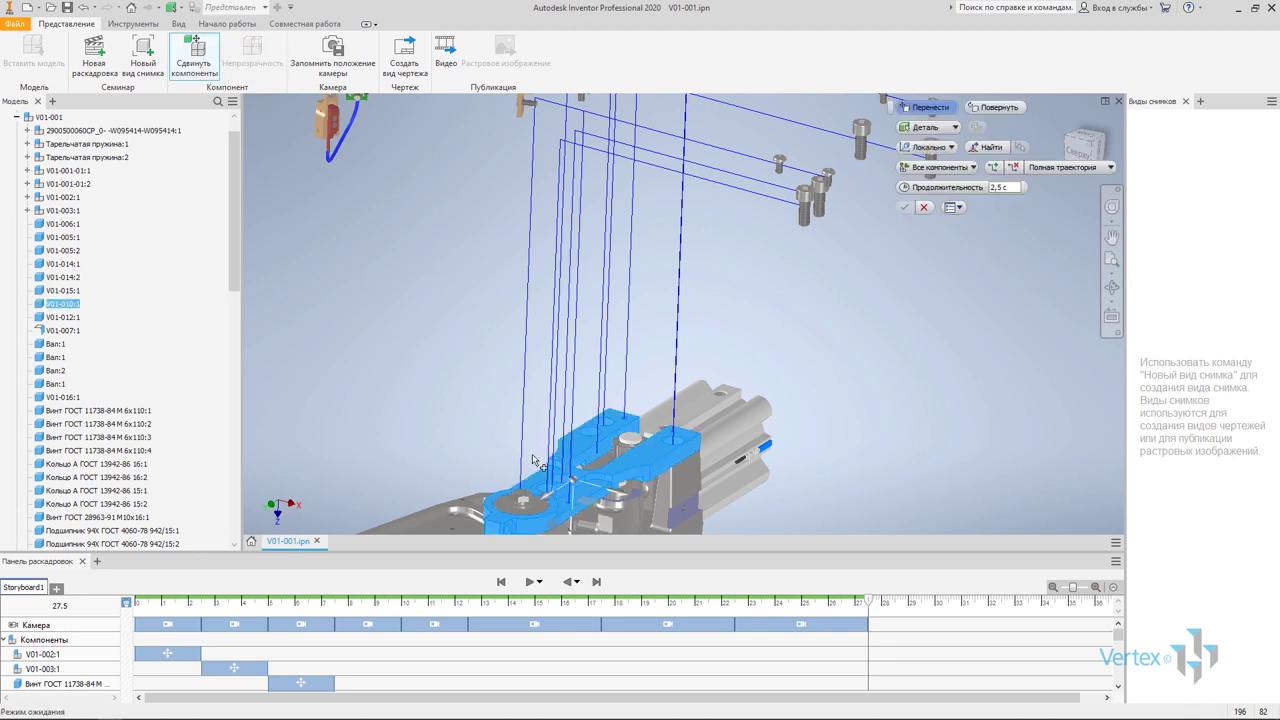
left_click_drag(577, 538, 587, 256)
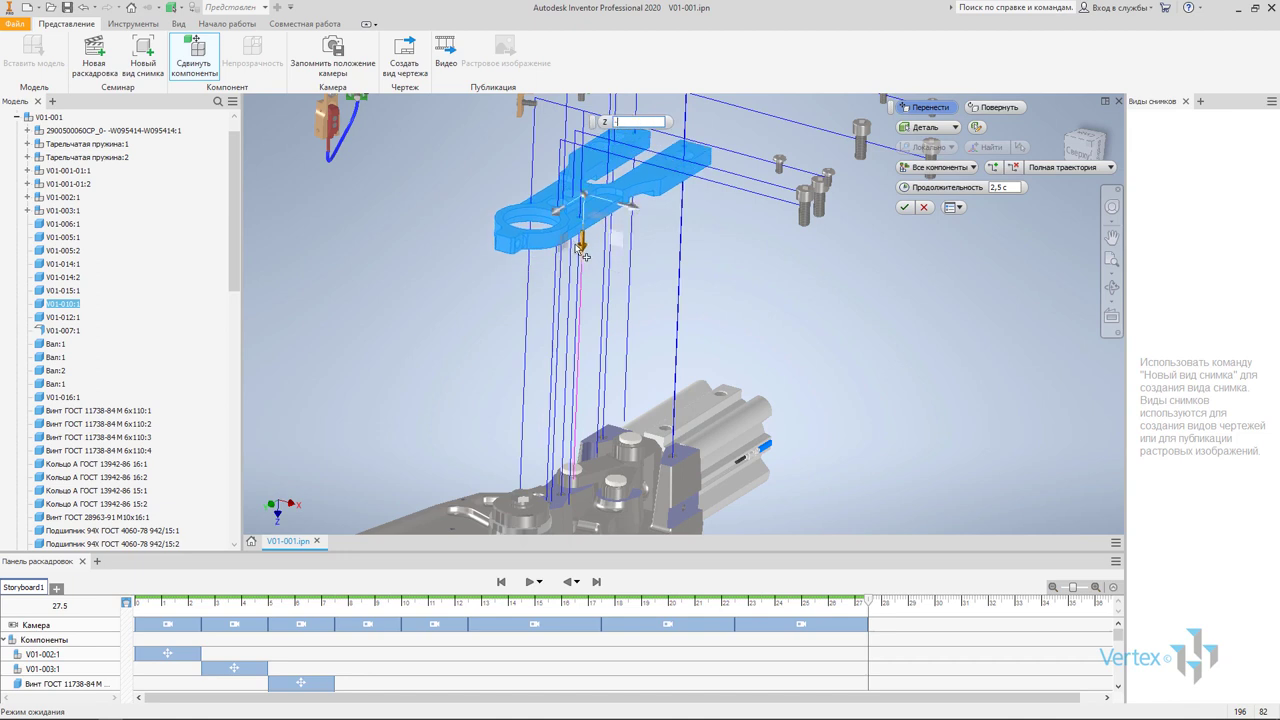
type("-250")
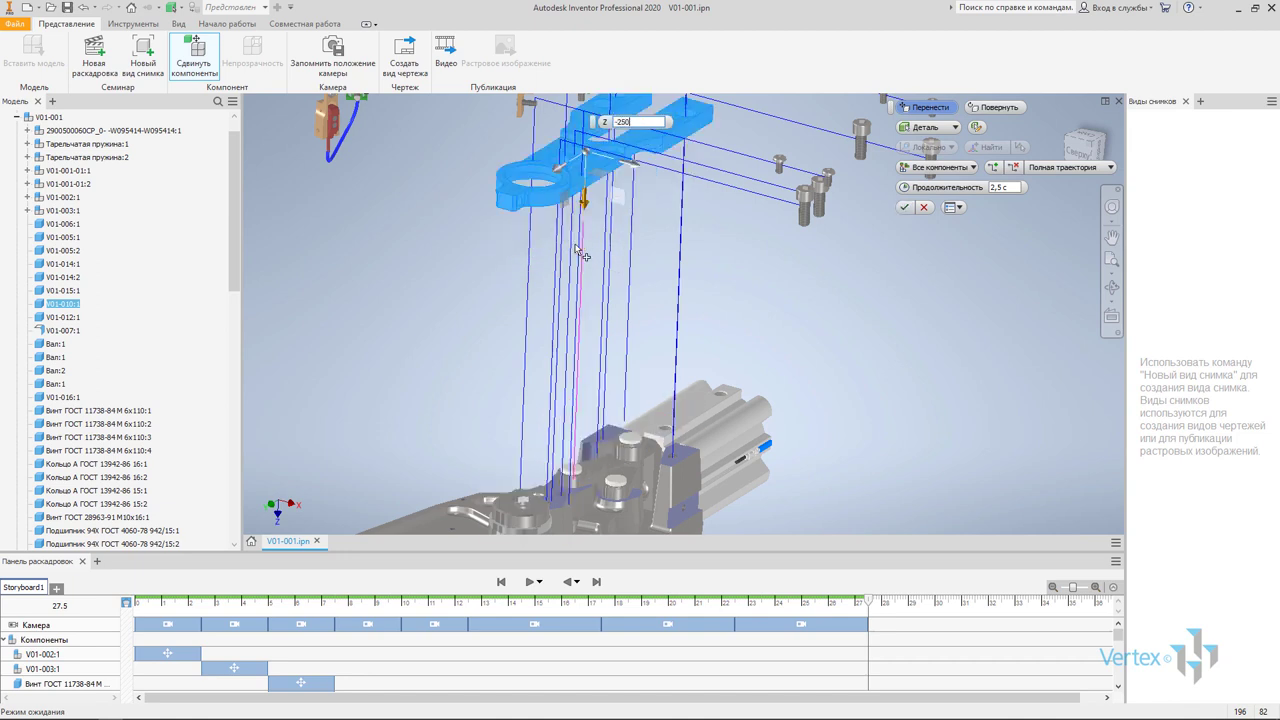
mouse_move(600, 300)
middle_mouse_down("shift")
mouse_move(527, 258)
mouse_move(549, 298)
middle_mouse_up("shift")
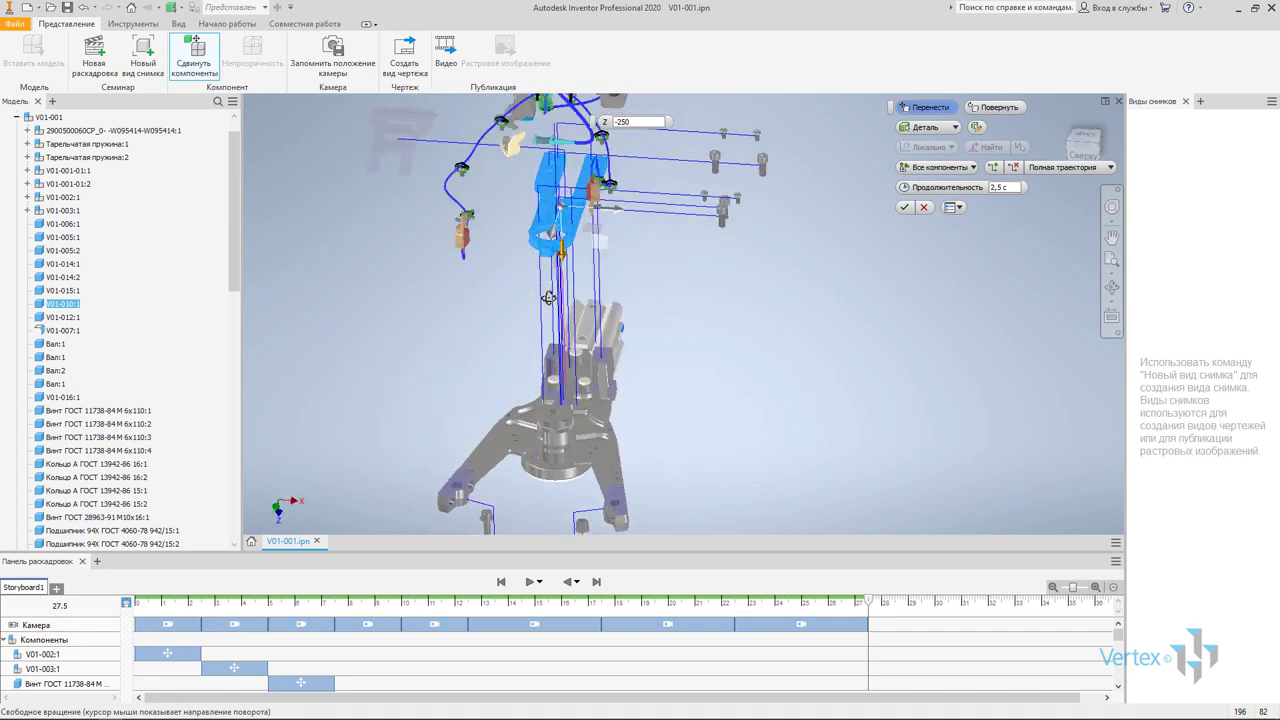
left_click_drag(622, 220, 487, 203)
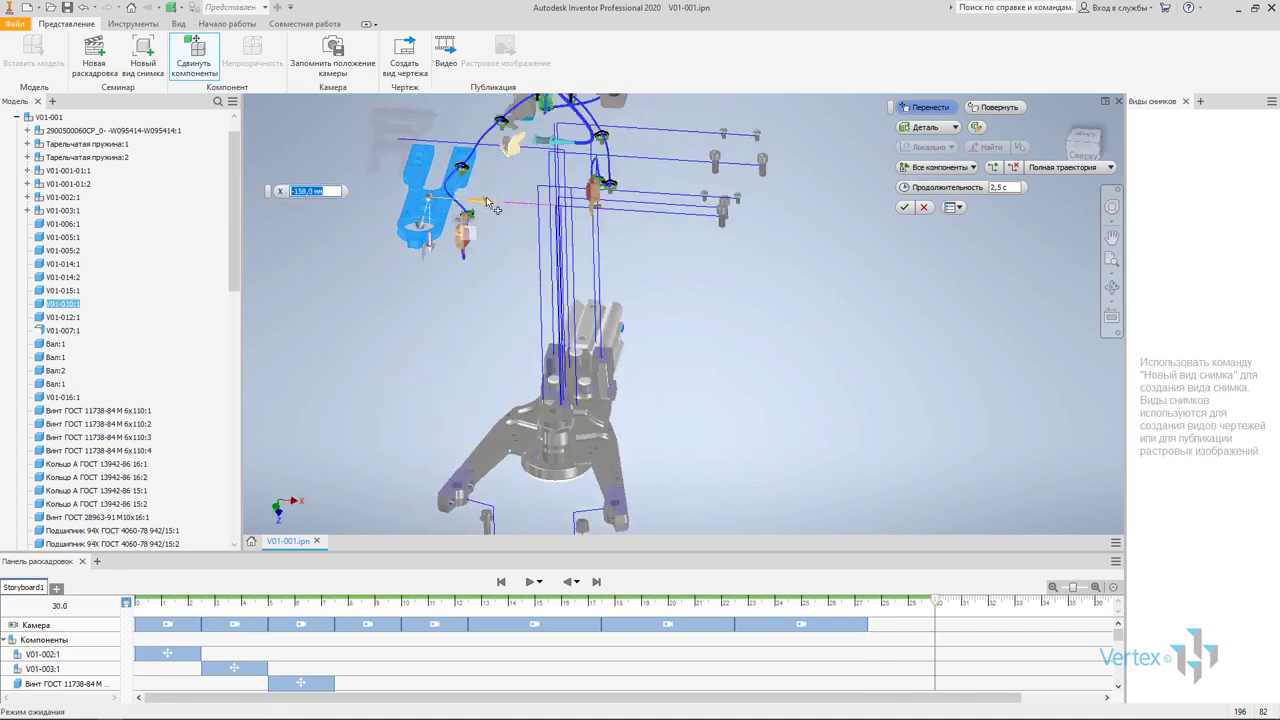
type("-200")
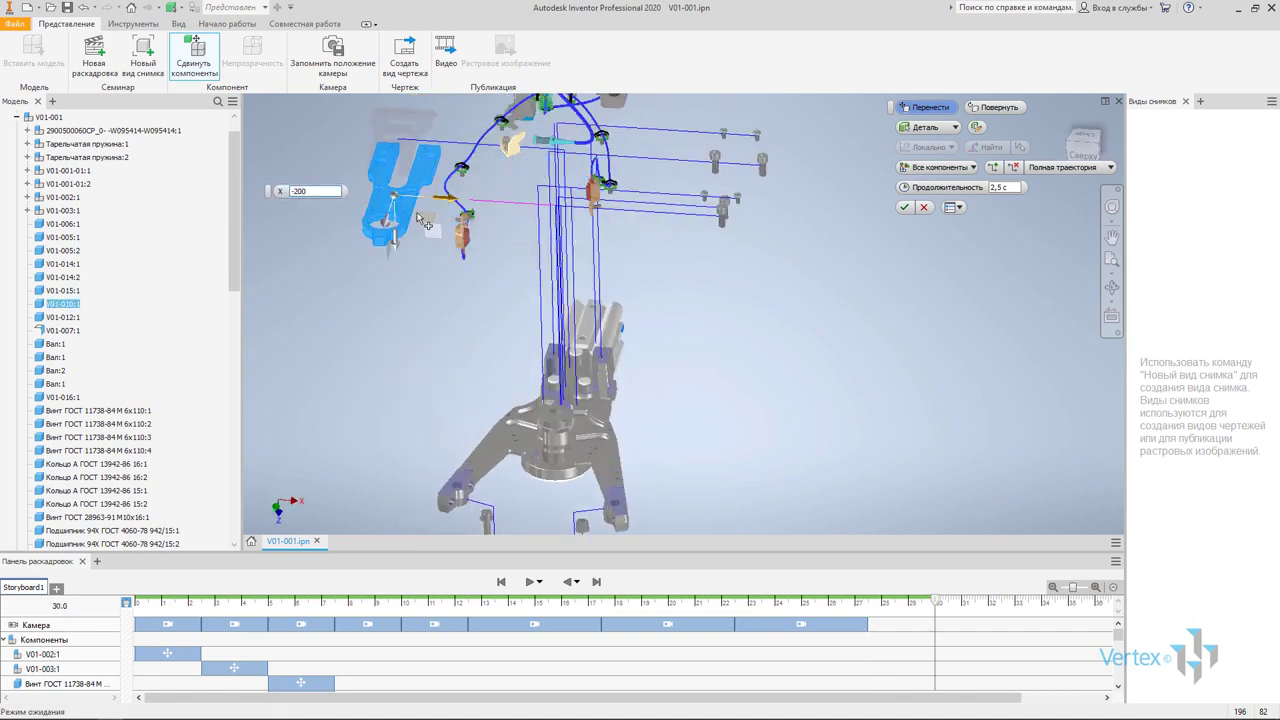
left_click(903, 210)
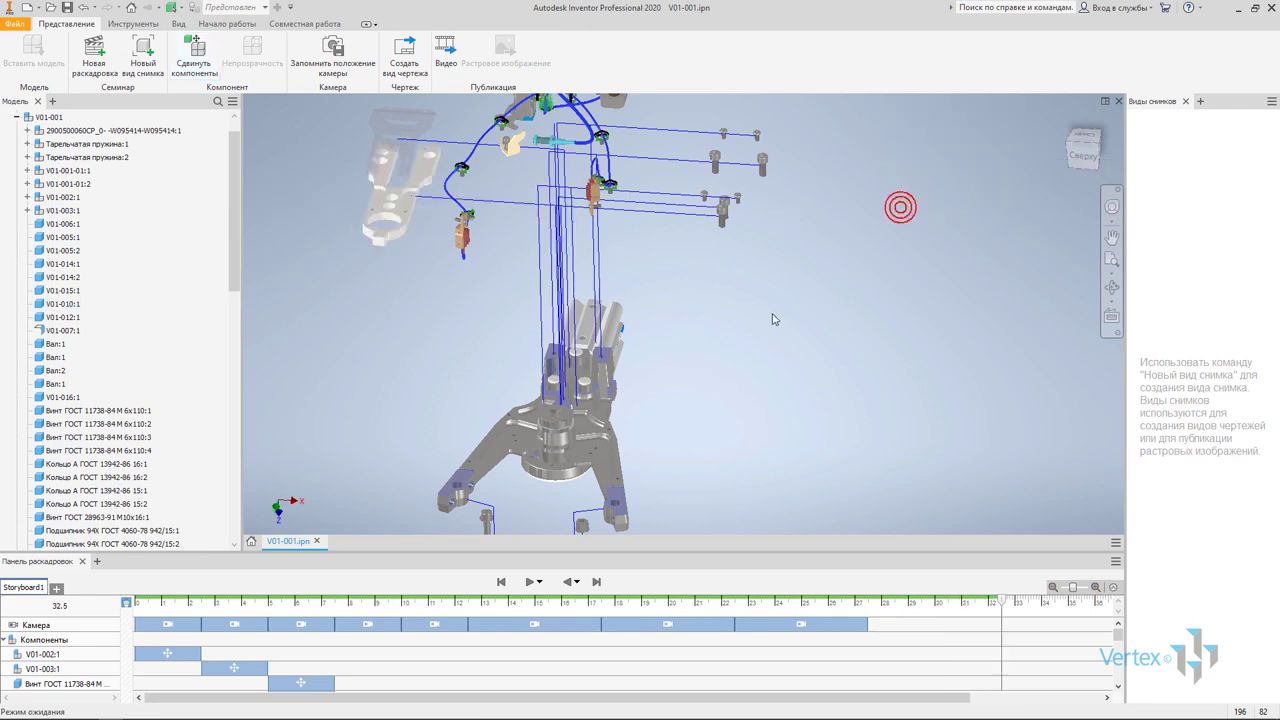
mouse_move(900, 208)
middle_mouse_down("shift")
mouse_move(757, 277)
mouse_move(822, 287)
mouse_move(660, 257)
mouse_move(666, 309)
mouse_move(666, 280)
mouse_move(548, 281)
mouse_move(562, 264)
middle_mouse_up("shift")
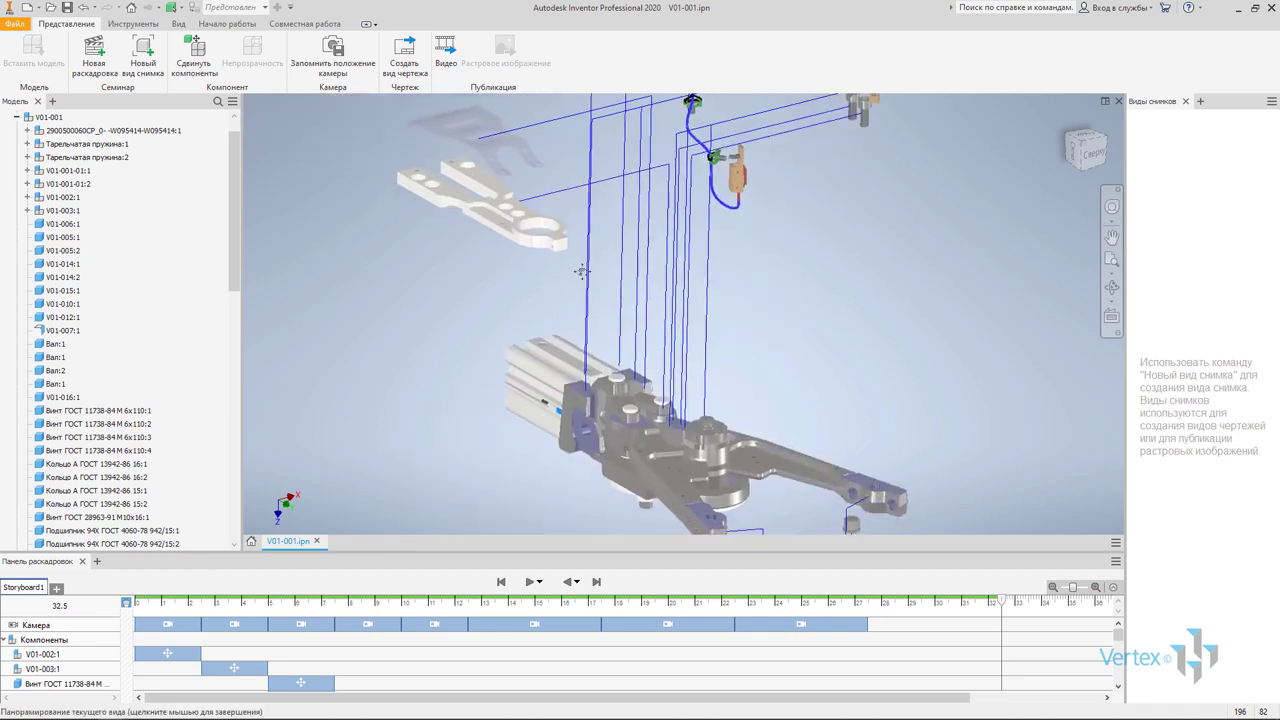
Capture a camera action covering the plate's move to 32.5 s, then orbit around the gripper linkage
left_click(333, 50)
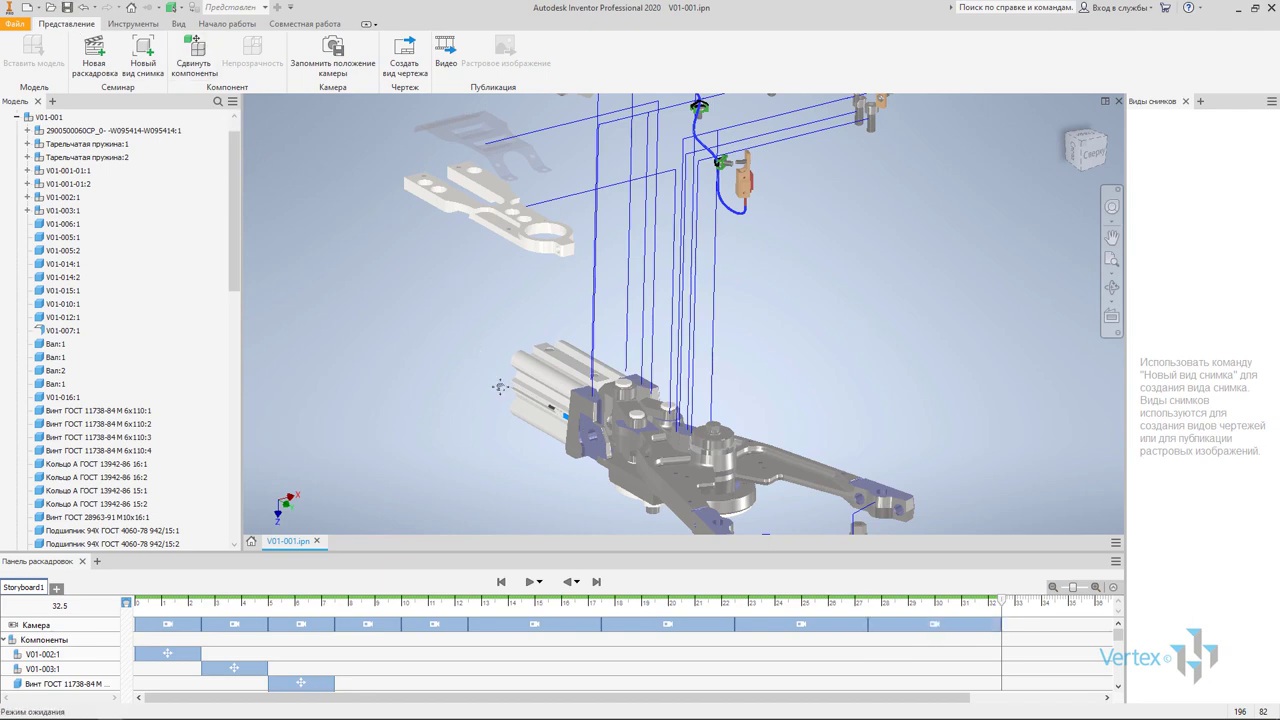
scroll(499, 387, "up", 3)
middle_click_drag(499, 387, 606, 437, "shift")
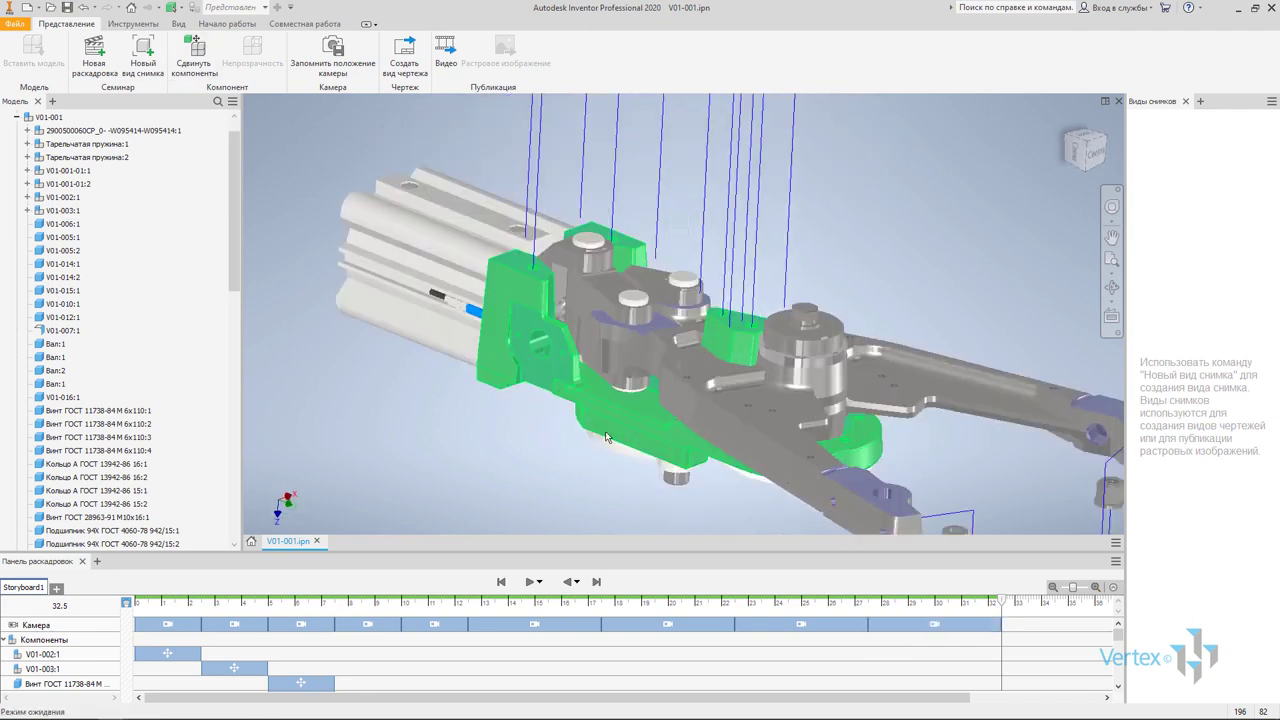
mouse_move(678, 414)
middle_mouse_down("shift")
mouse_move(647, 347)
mouse_move(858, 261)
middle_mouse_up("shift")
scroll(858, 261, "up", 3)
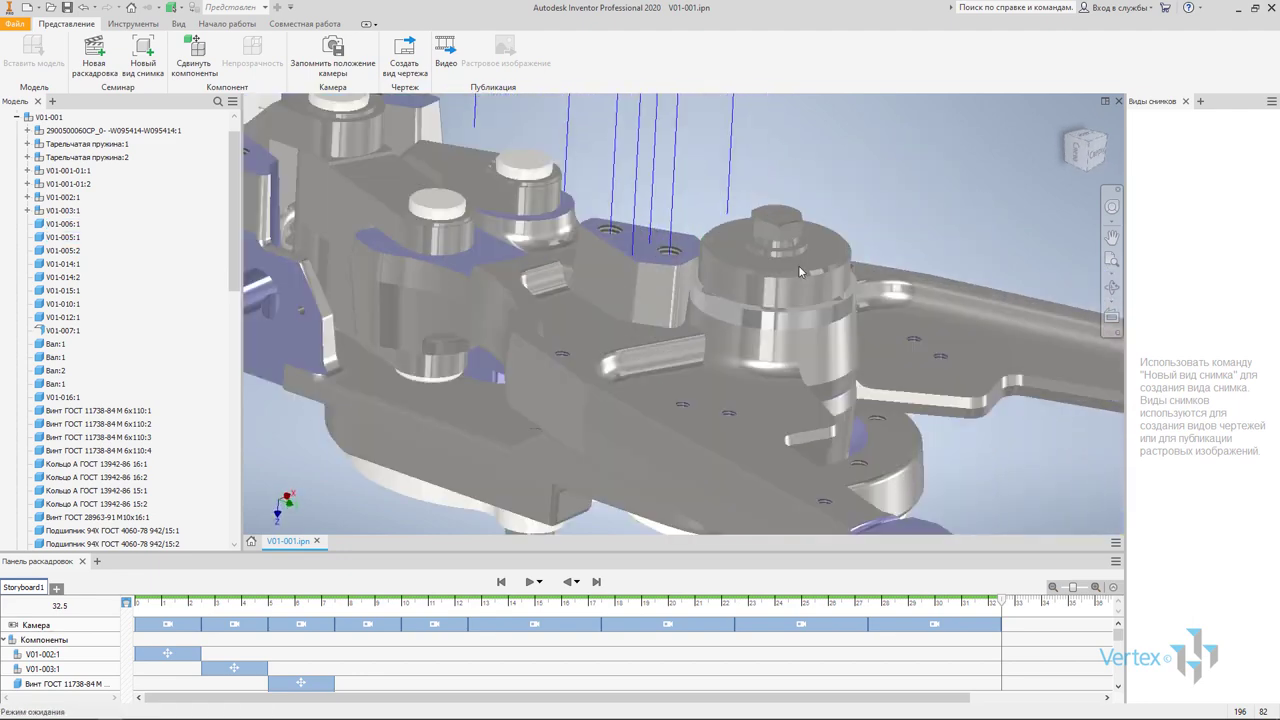
scroll(858, 261, "up", 1)
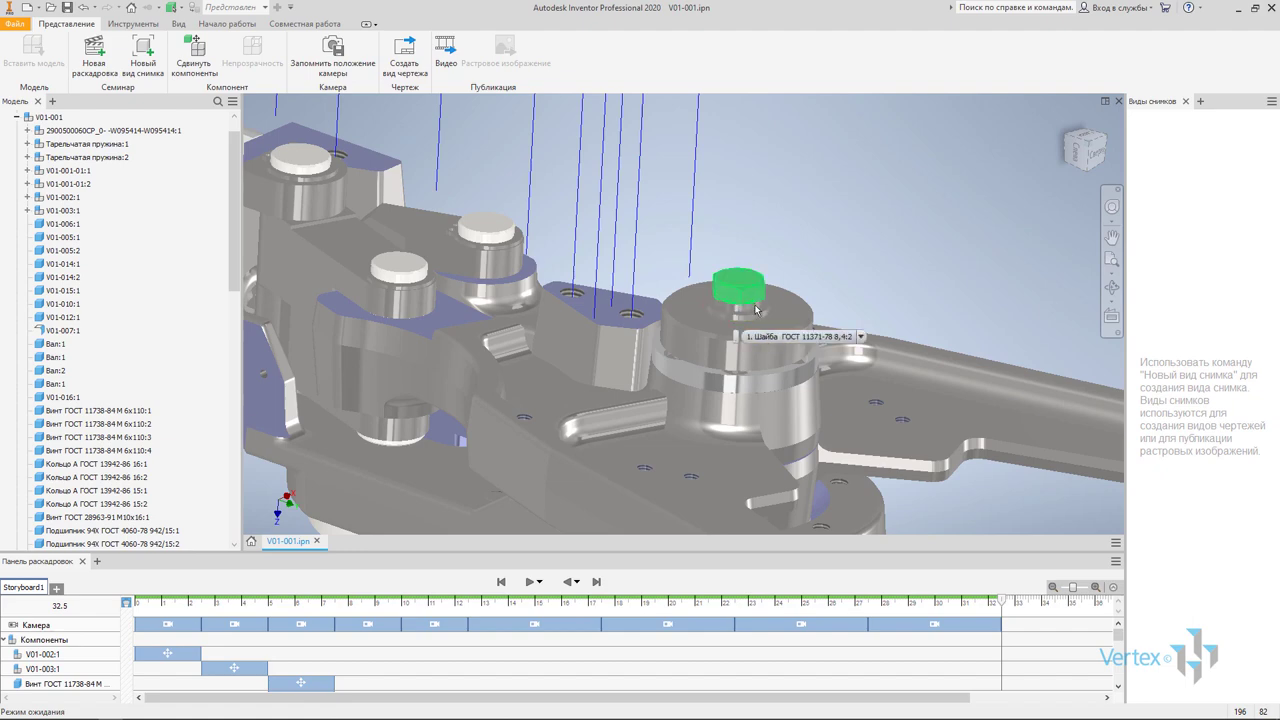
mouse_move(757, 310)
middle_mouse_down("shift")
mouse_move(767, 292)
mouse_move(757, 352)
mouse_move(624, 312)
mouse_move(655, 288)
middle_mouse_up("shift")
scroll(757, 352, "down", 3)
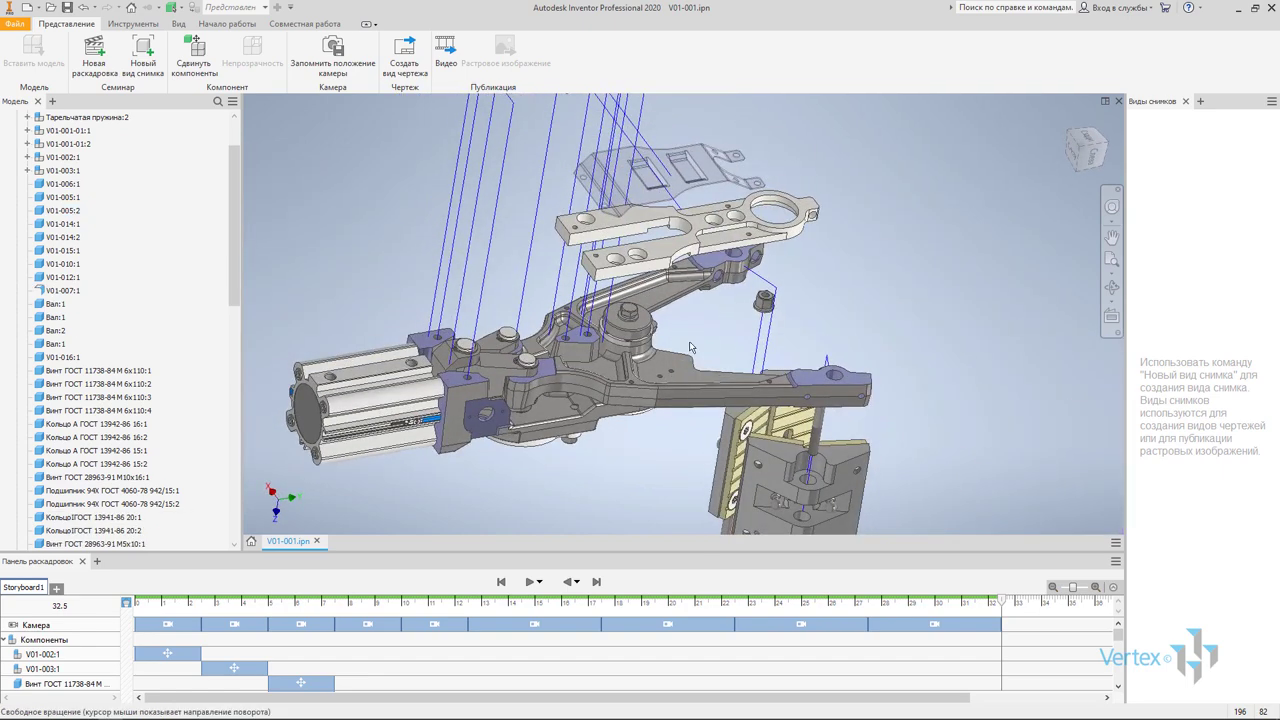
Start a component tweak and select the four M6x110 cylinder screws
left_click(184, 60)
scroll(366, 329, "up", 3)
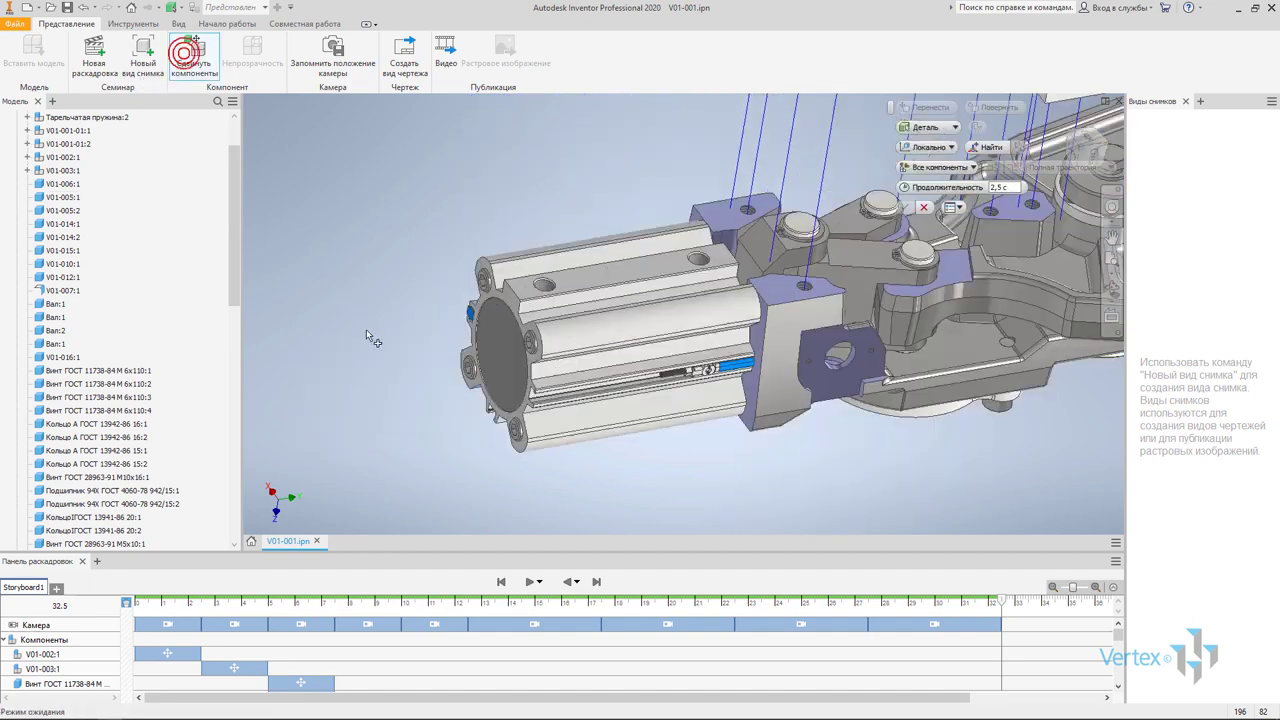
scroll(447, 396, "up", 2)
left_click(578, 212, "ctrl")
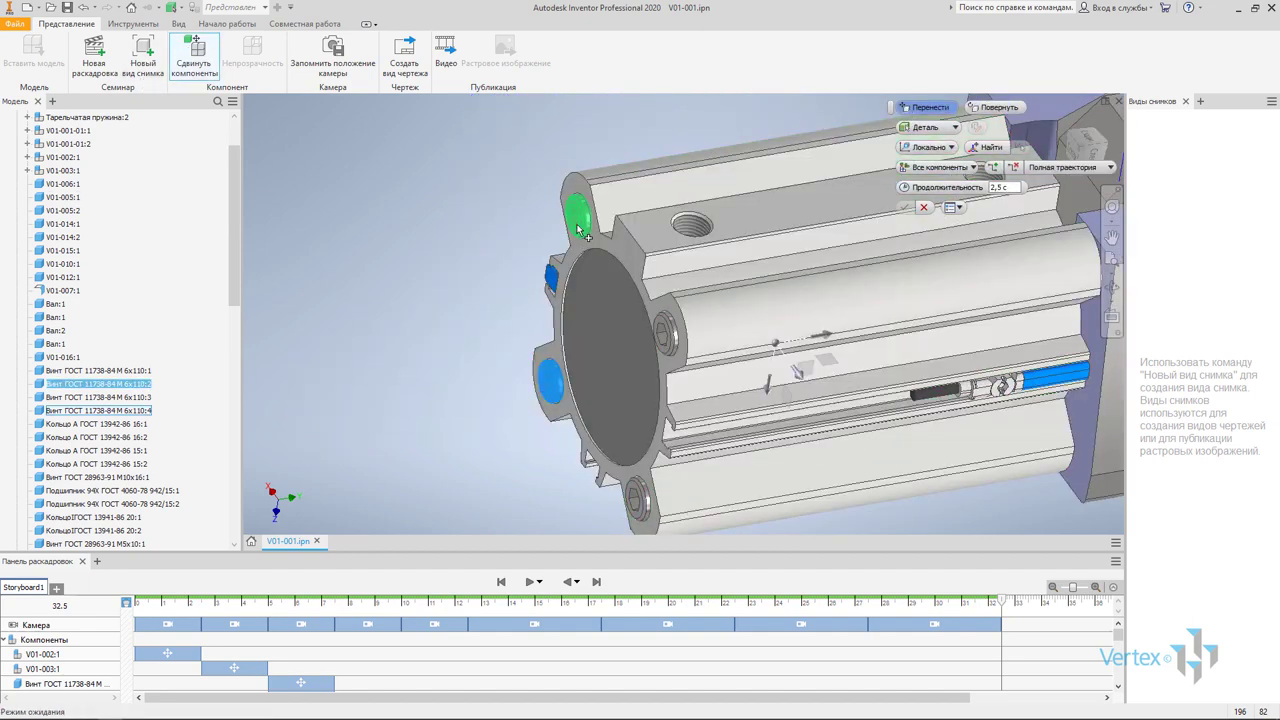
left_click(665, 335, "ctrl")
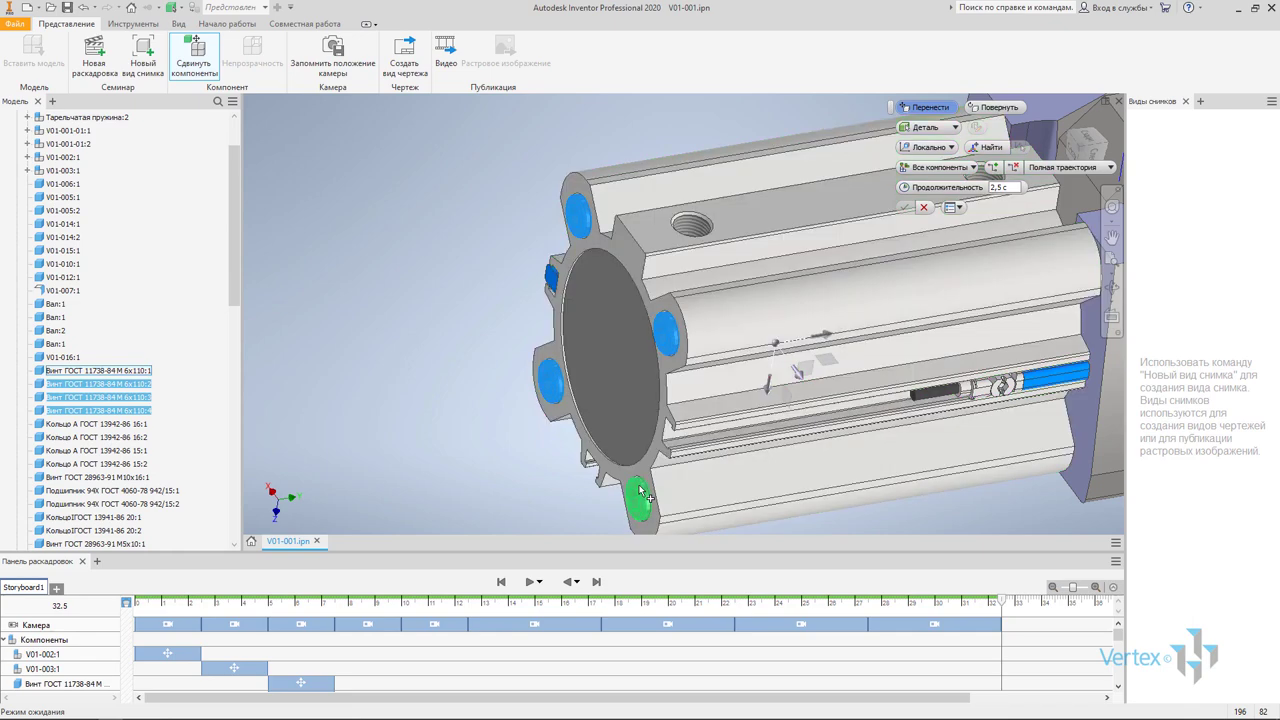
left_click(640, 488, "ctrl")
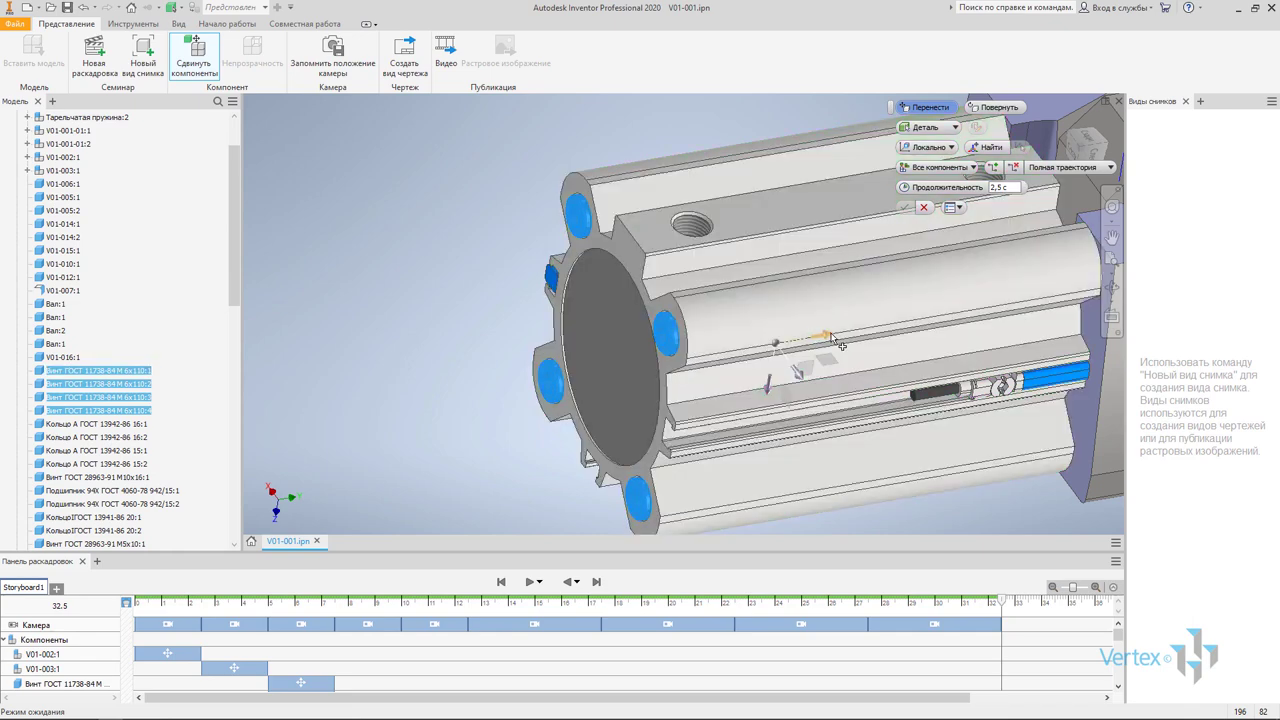
Pull the screws -150 mm along X out of the cylinder, extending the storyboard to 35.0 s
left_click_drag(834, 337, 305, 400)
key("BackSpace")
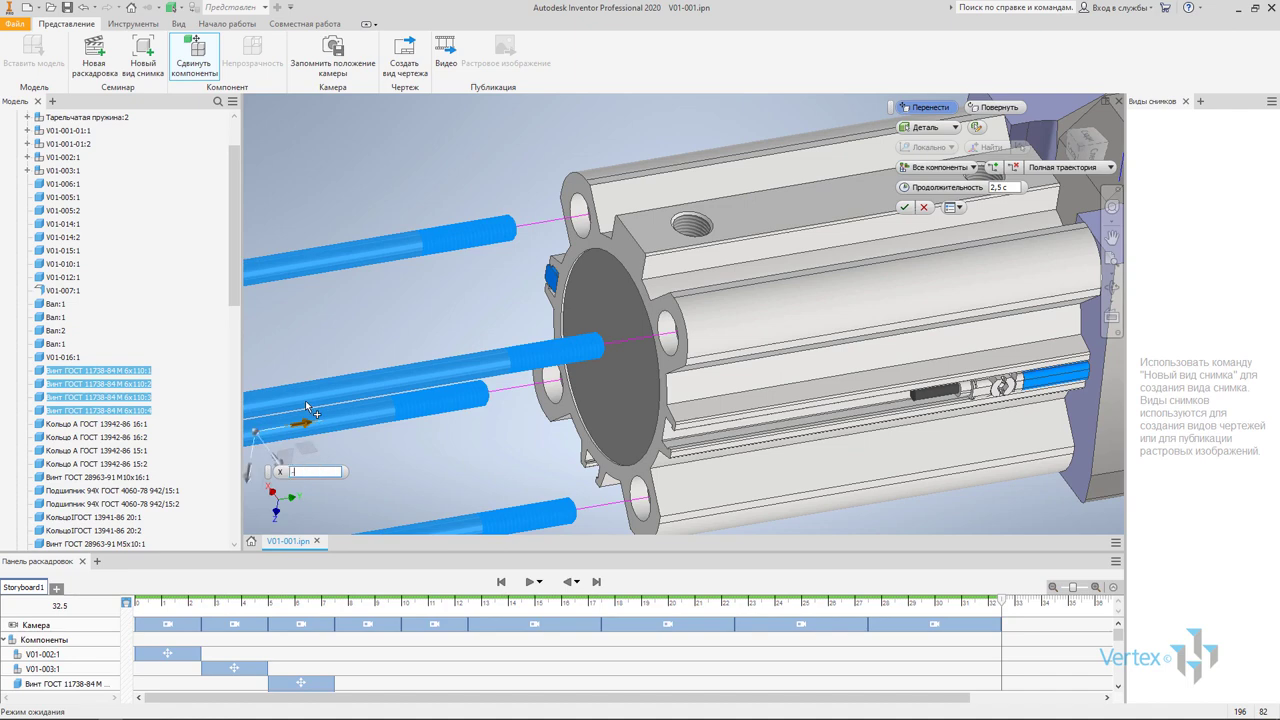
type("150")
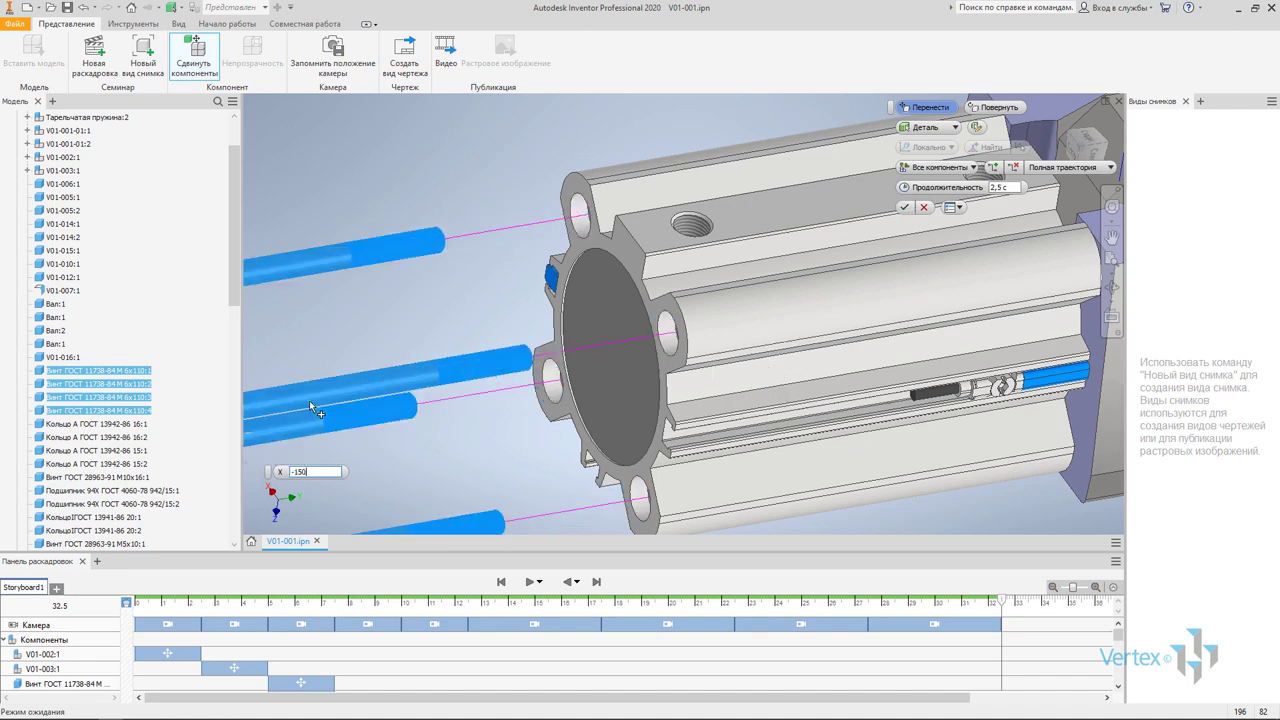
scroll(686, 392, "down", 3)
middle_click_drag(653, 401, 678, 237, "shift")
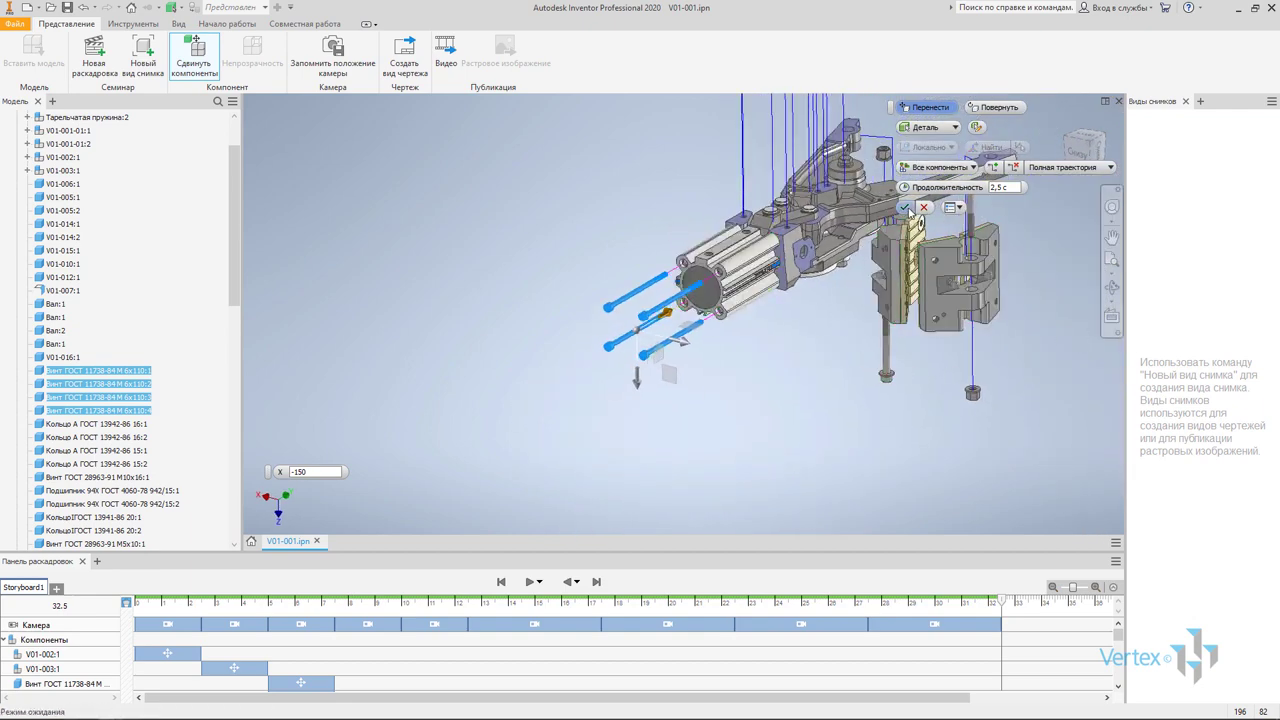
left_click(905, 208)
scroll(729, 275, "up", 5)
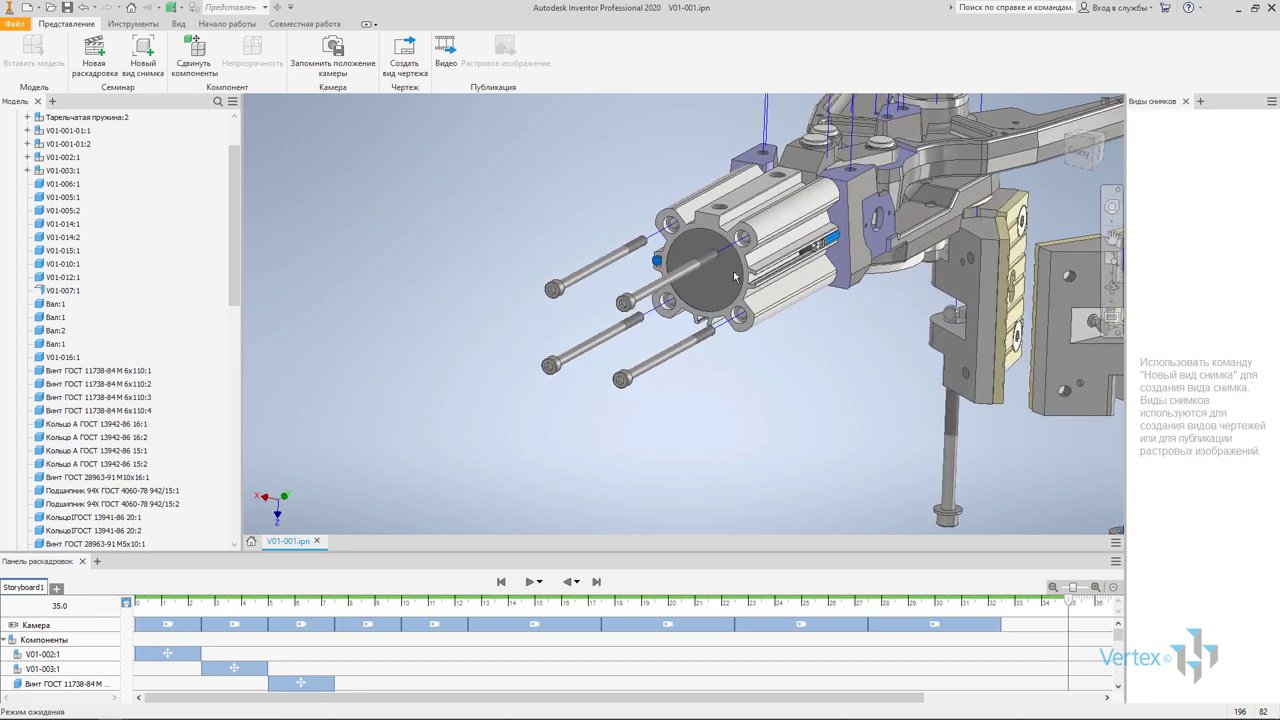
scroll(735, 277, "up", 3)
scroll(735, 277, "up", 3)
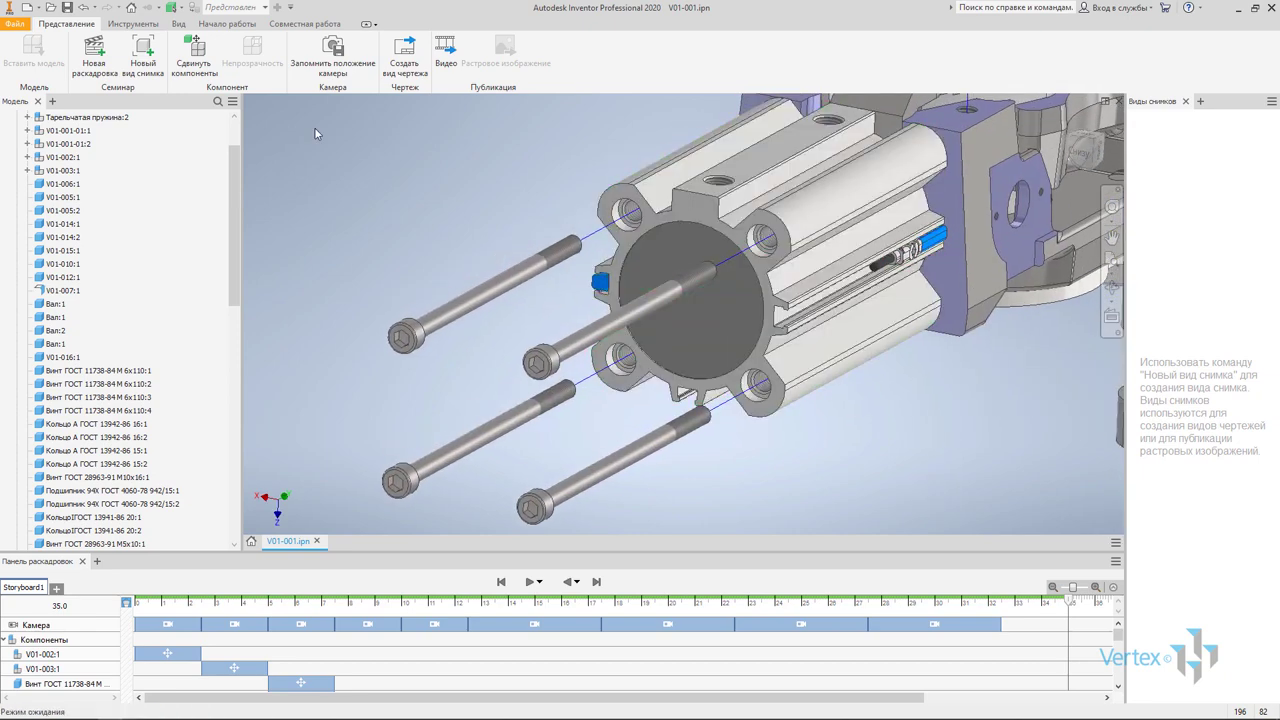
Capture the current camera view and orbit the assembly toward the round flange
left_click(333, 50)
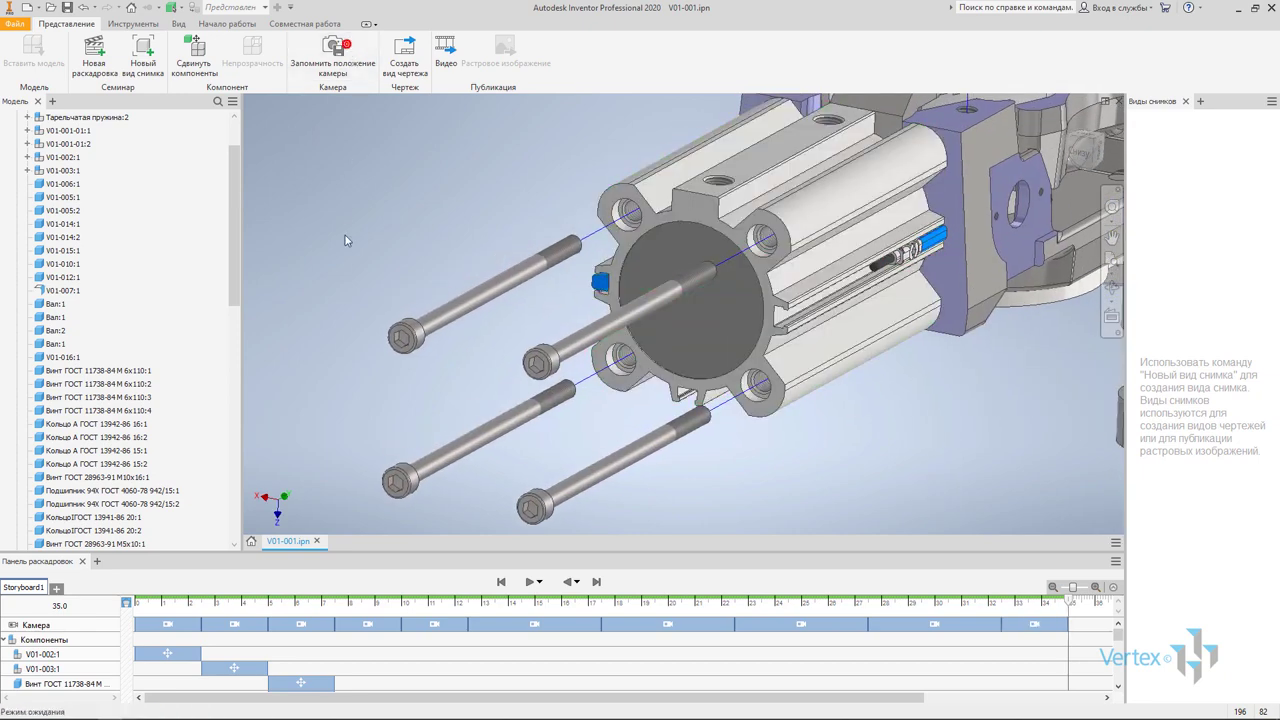
scroll(445, 350, "down", 3)
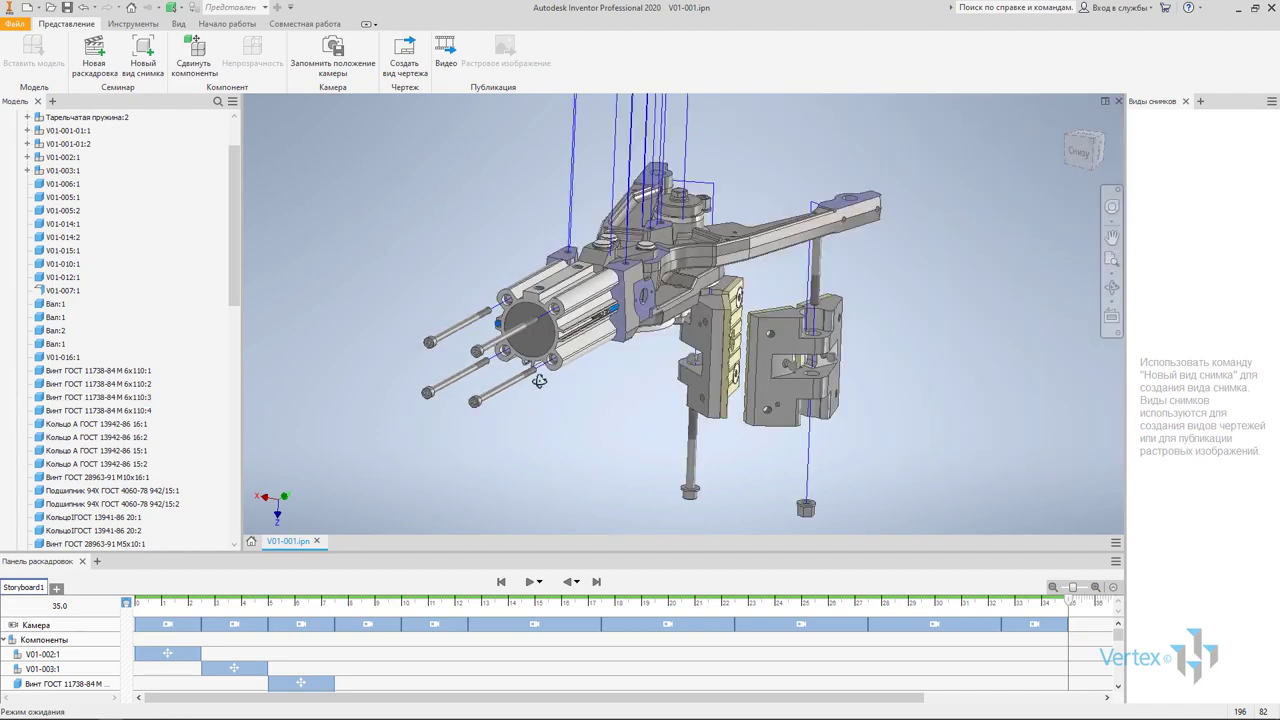
mouse_move(445, 350)
middle_mouse_down("shift")
mouse_move(412, 376)
mouse_move(523, 314)
mouse_move(880, 320)
middle_mouse_up("shift")
scroll(812, 272, "up", 5)
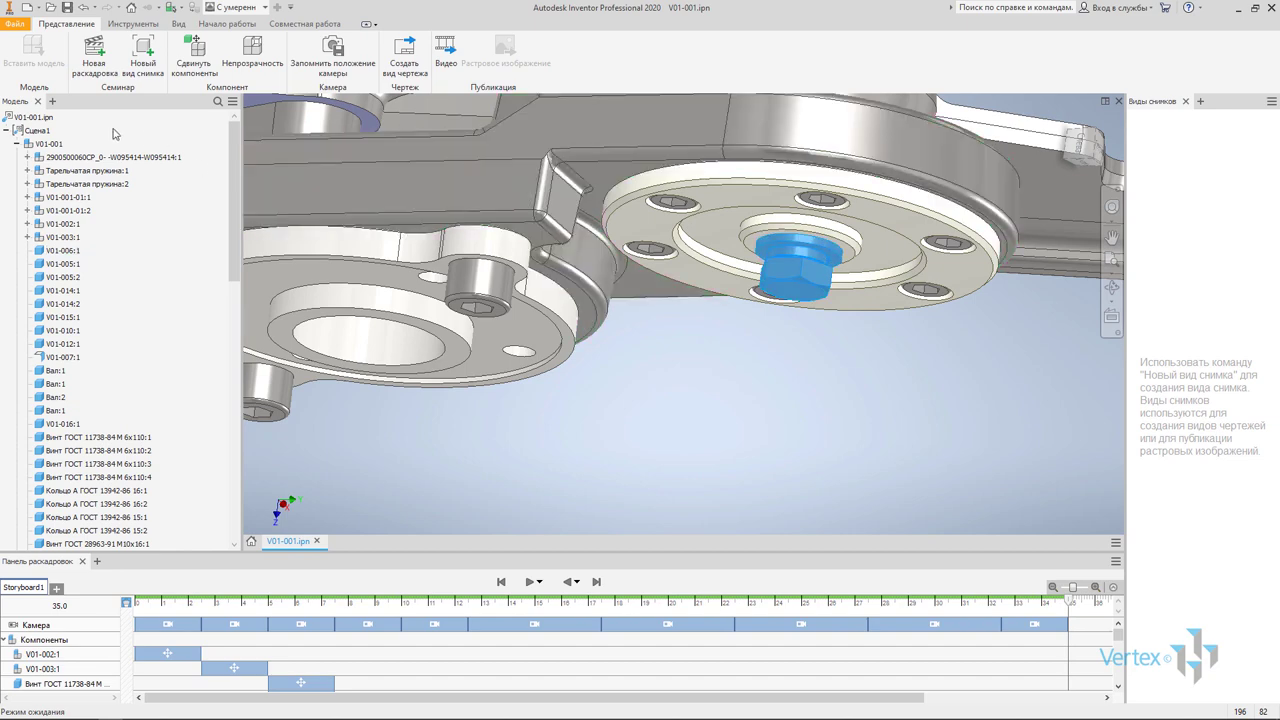
Tweak the flange bolt 50 mm out along its axis
left_click(197, 57)
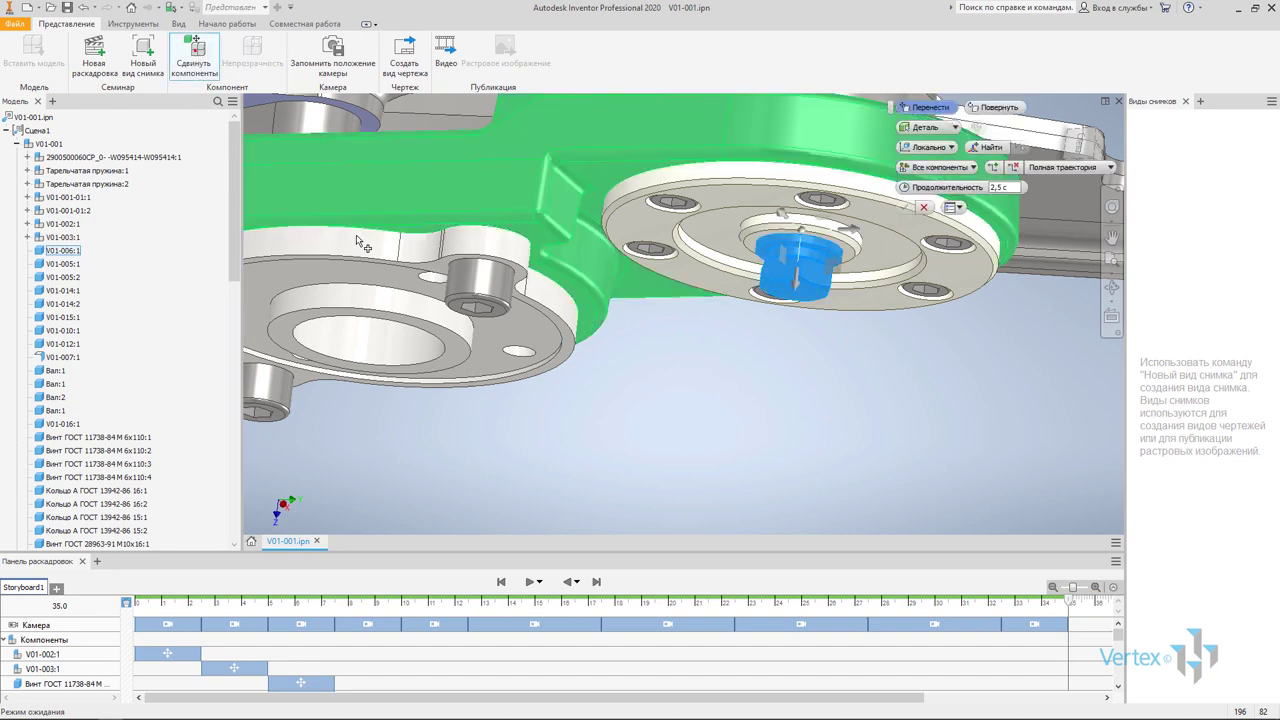
left_click_drag(796, 288, 786, 466)
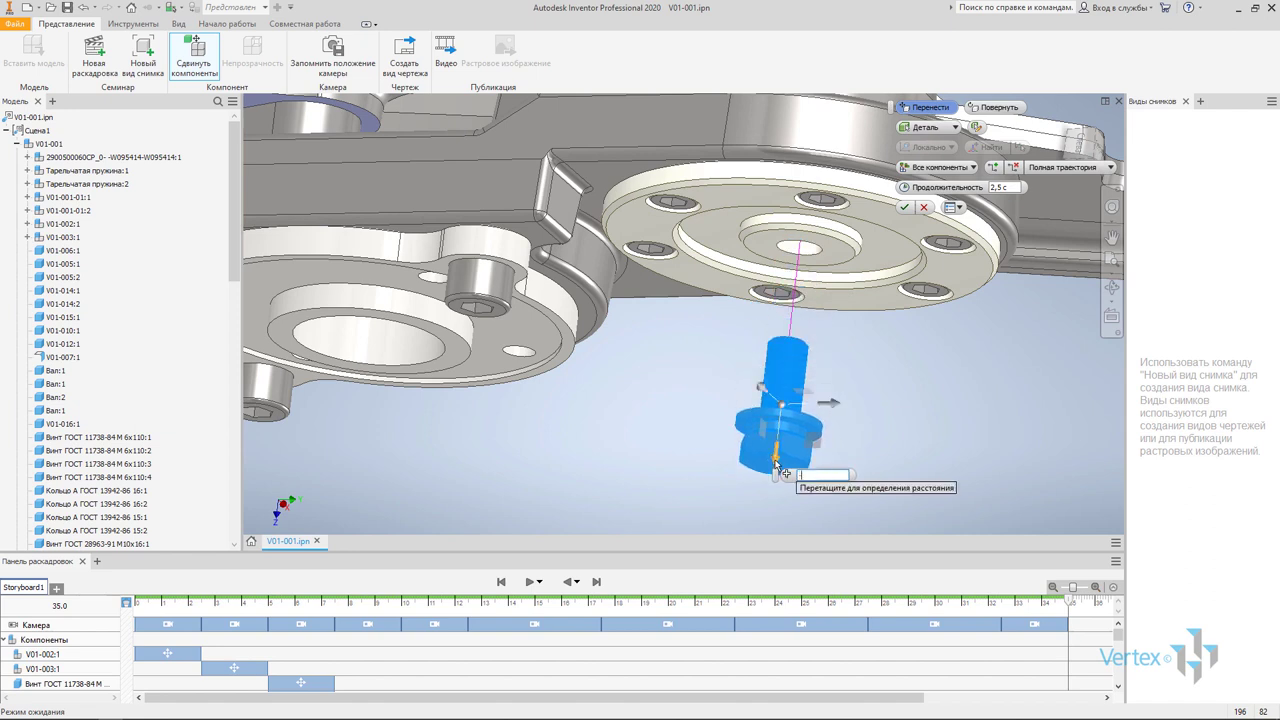
type("-50")
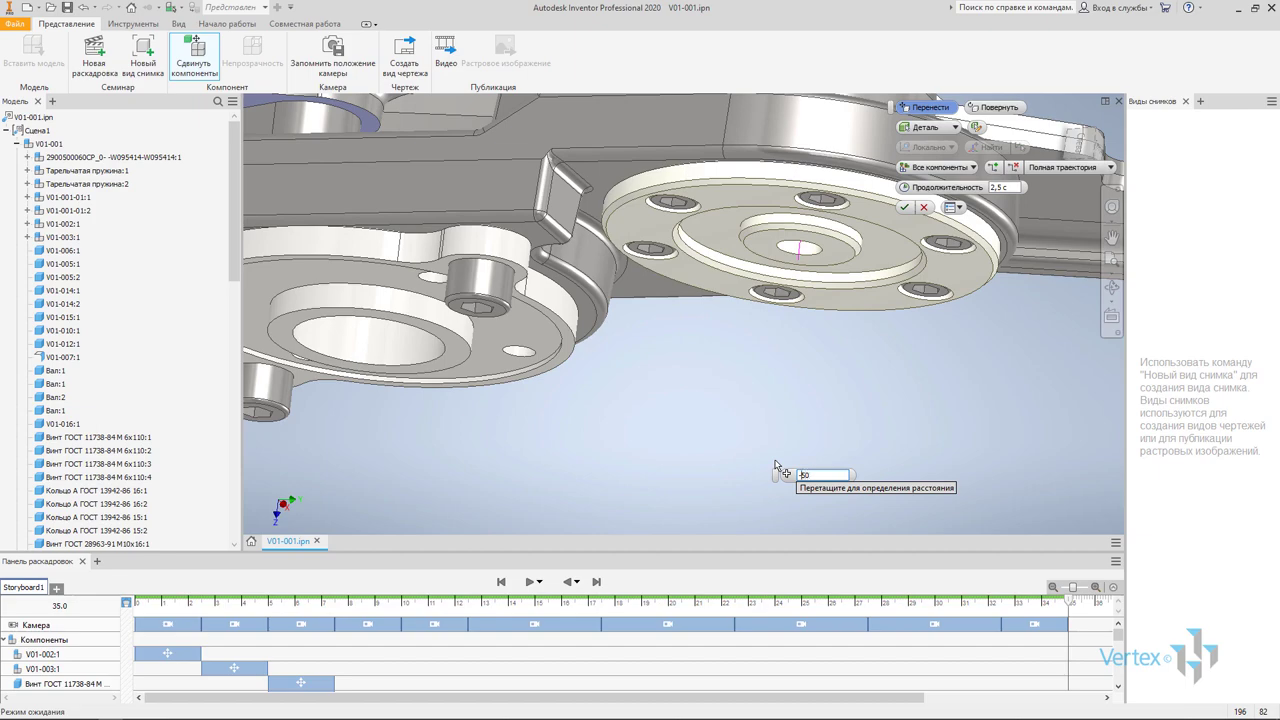
key("BackSpace")
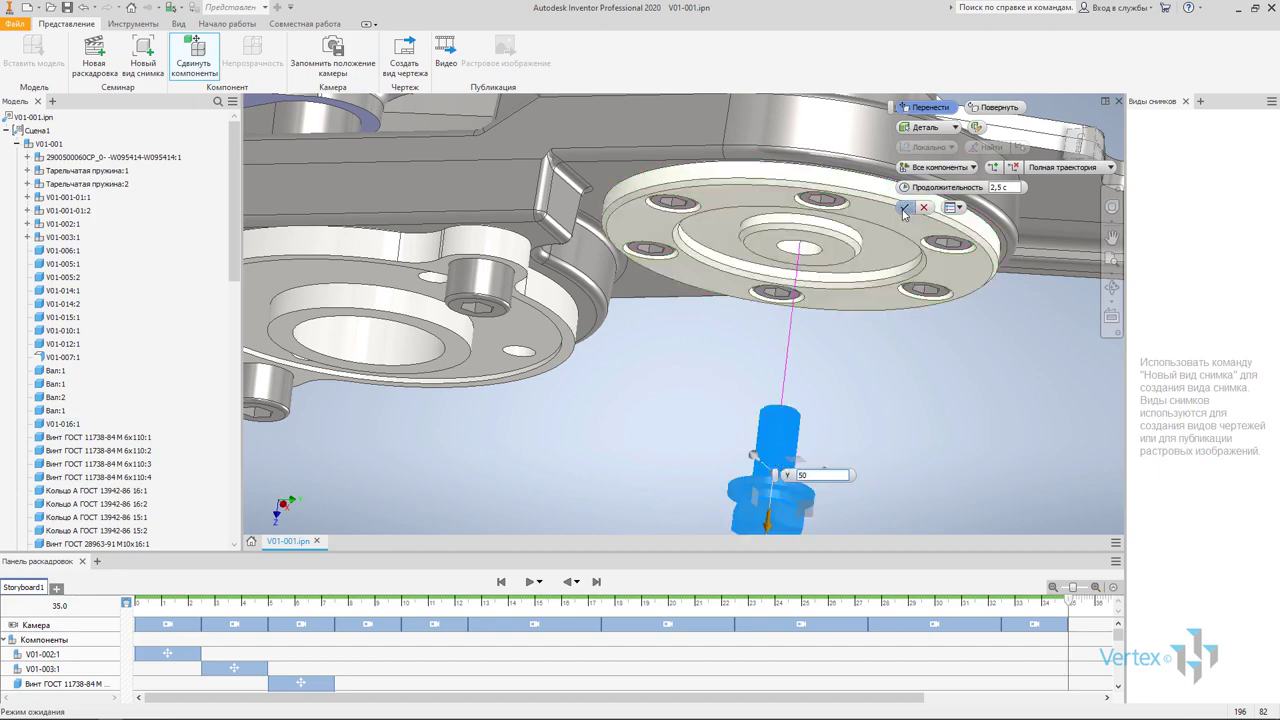
left_click(903, 207)
mouse_move(703, 376)
middle_mouse_down("shift")
mouse_move(756, 340)
mouse_move(741, 332)
mouse_move(740, 375)
mouse_move(712, 400)
mouse_move(720, 432)
middle_mouse_up("shift")
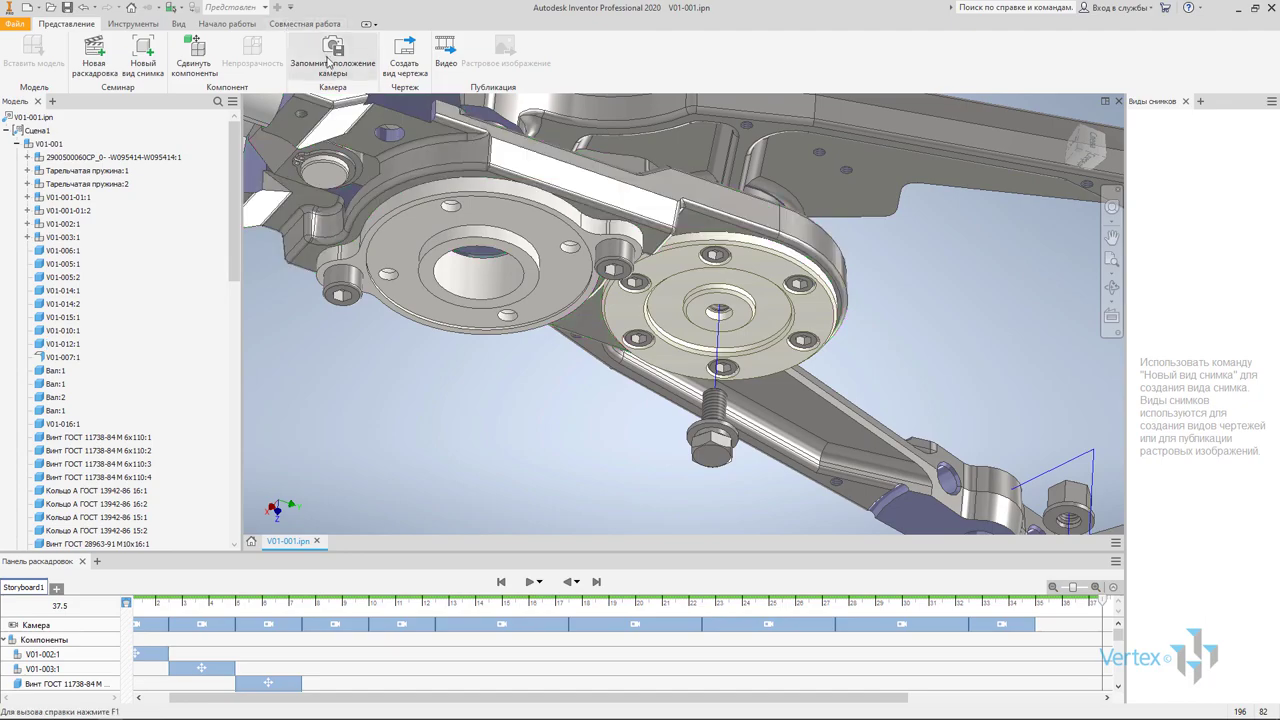
Select the cylinder, V01-015:1, both arms, lower ring, shaft cap, cap ring and mounting blocks
mouse_move(603, 457)
middle_mouse_down("shift")
mouse_move(498, 372)
mouse_move(443, 363)
mouse_move(507, 361)
mouse_move(400, 240)
middle_mouse_up("shift")
left_click(395, 241)
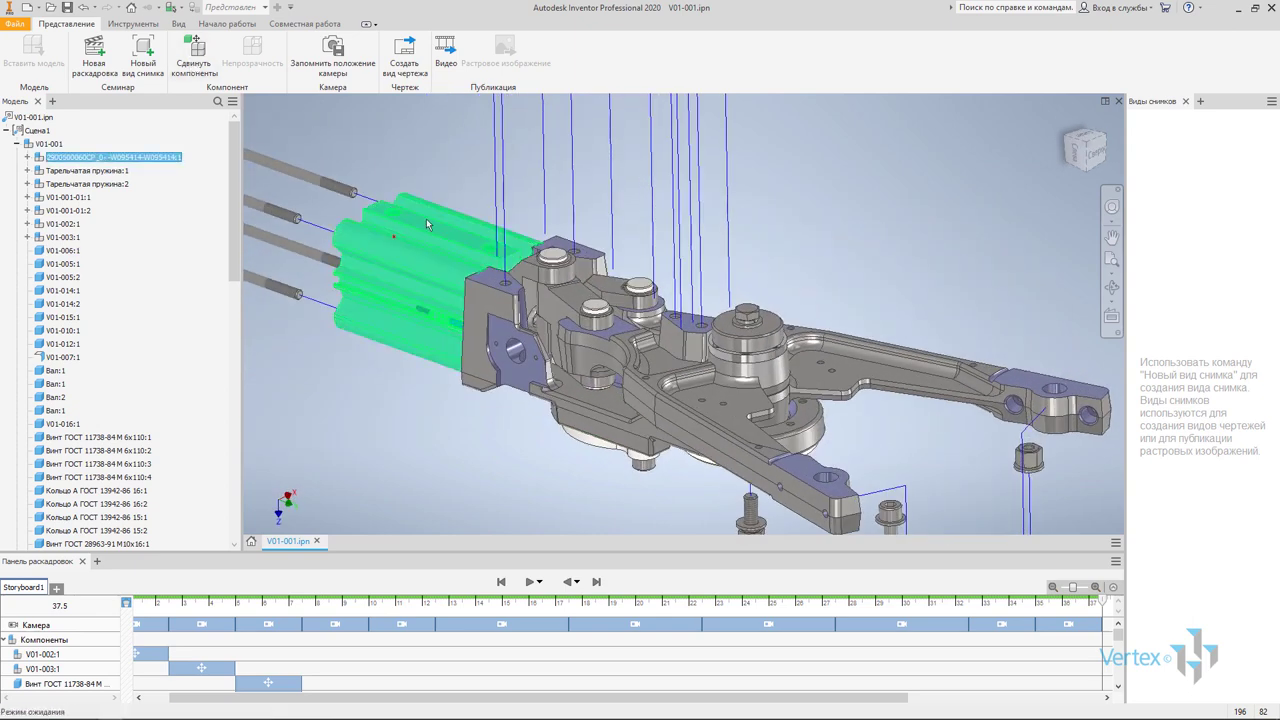
scroll(426, 223, "up", 5)
scroll(523, 263, "up", 5)
left_click(544, 258, "ctrl")
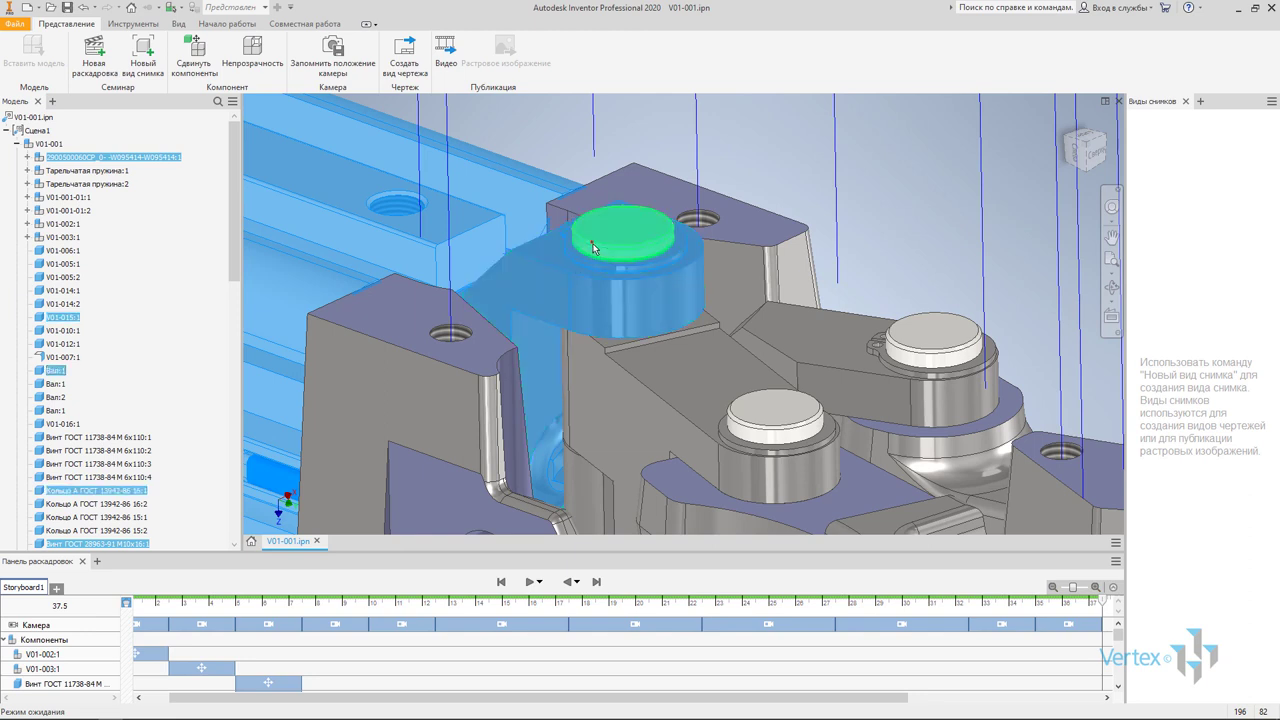
left_click(680, 406, "ctrl")
left_click(735, 436, "ctrl")
left_click(741, 433, "ctrl")
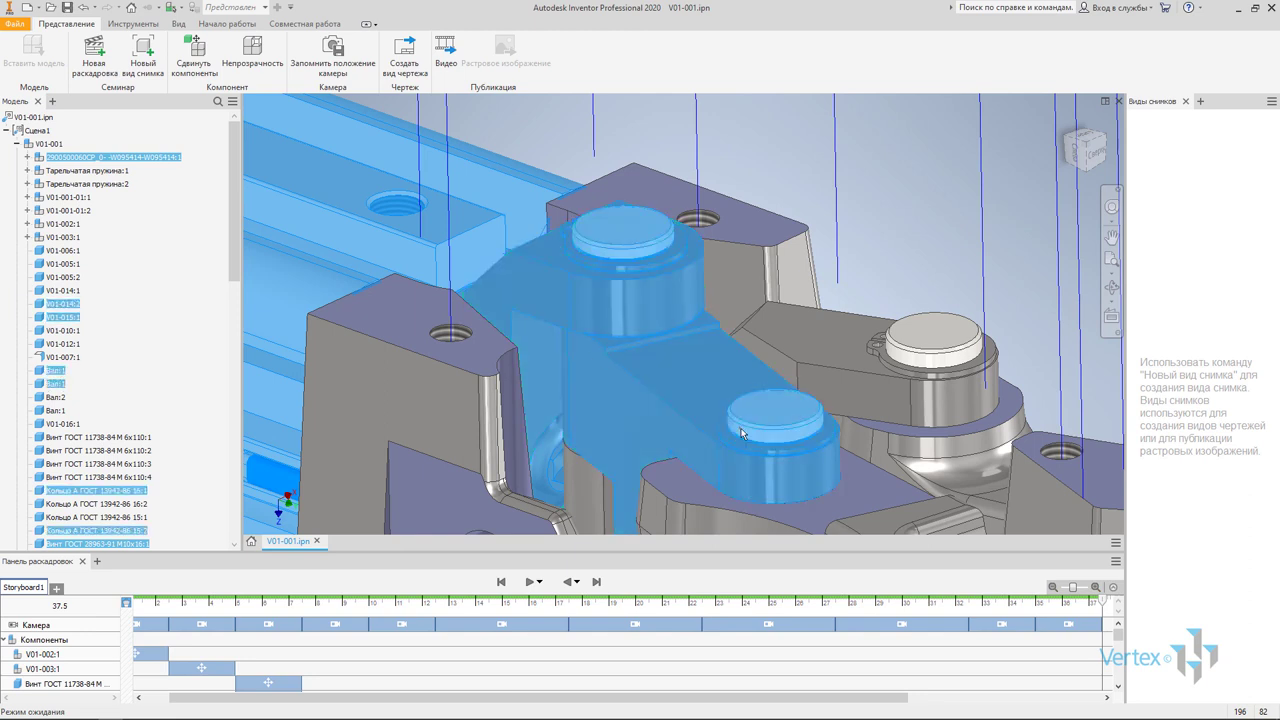
left_click(794, 364, "ctrl")
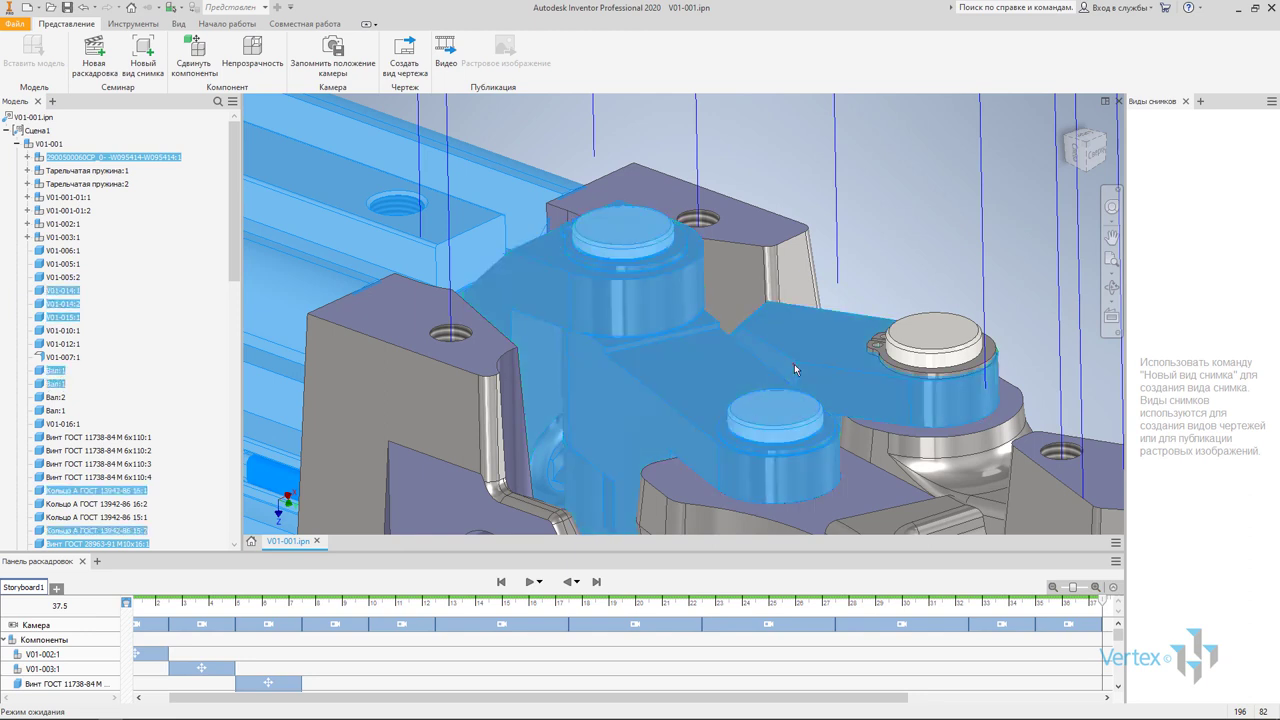
left_click(887, 365, "ctrl")
left_click(841, 501, "ctrl")
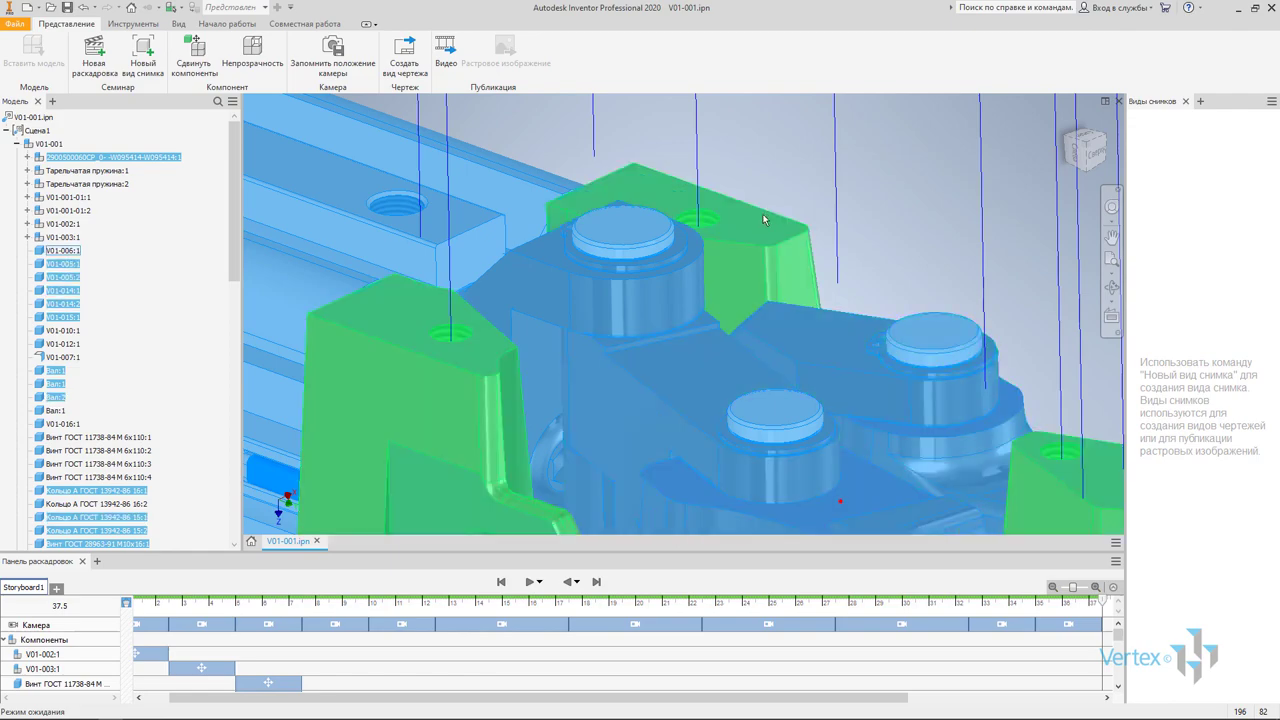
From below, add the large flange and its bolt to the selection, then review the mechanism
middle_click_drag(763, 219, 695, 427, "shift")
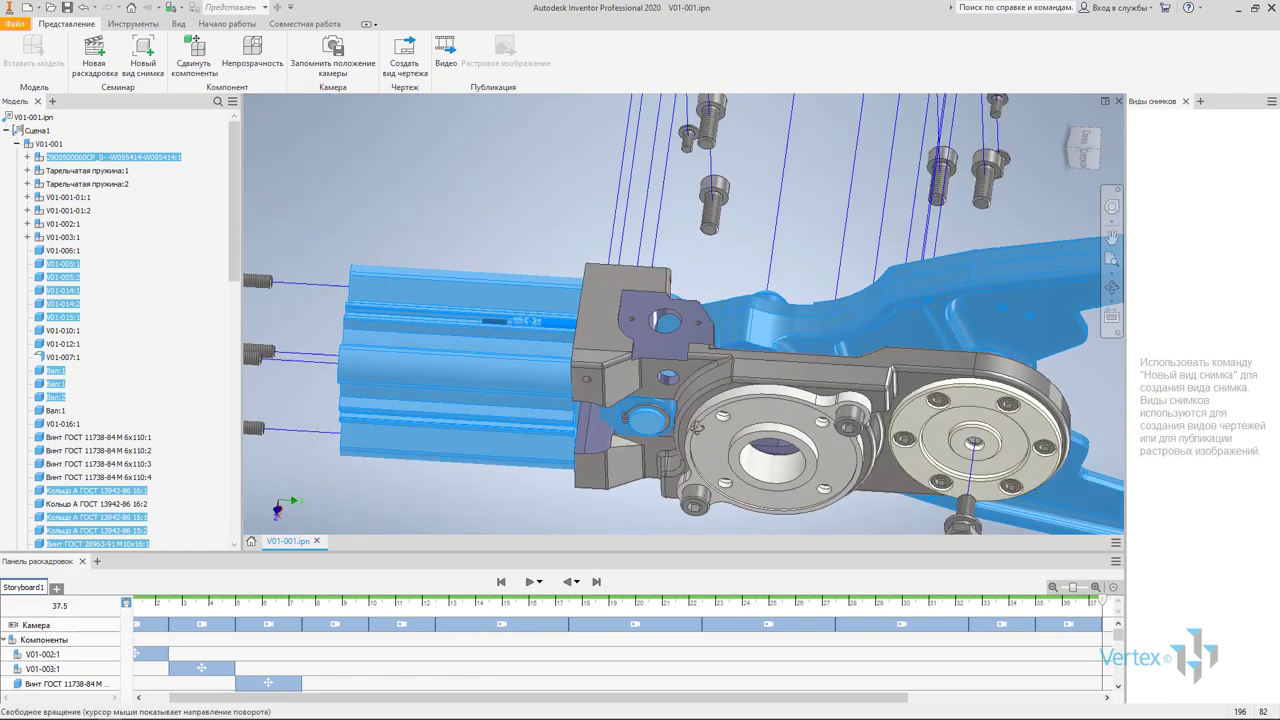
scroll(660, 393, "up", 5)
scroll(590, 338, "down", 1)
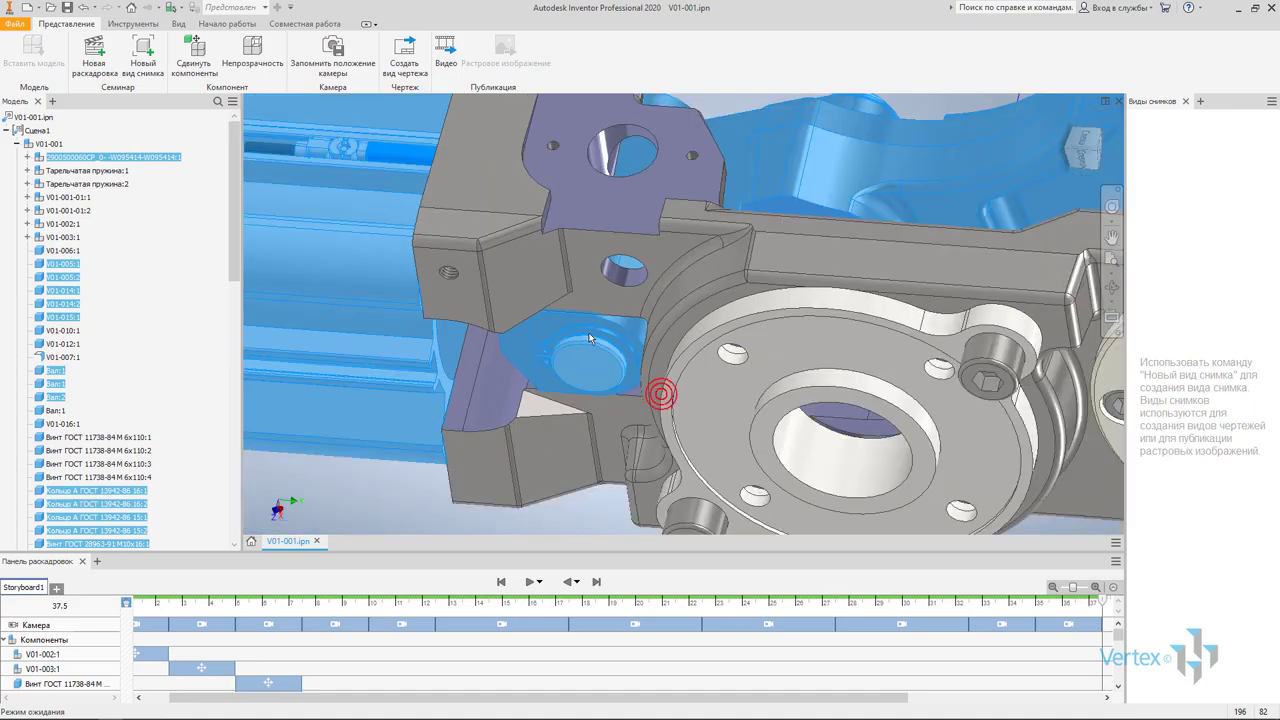
mouse_move(590, 338)
middle_mouse_down("shift")
mouse_move(560, 300)
mouse_move(645, 328)
mouse_move(600, 320)
middle_mouse_up("shift")
scroll(791, 267, "up", 5)
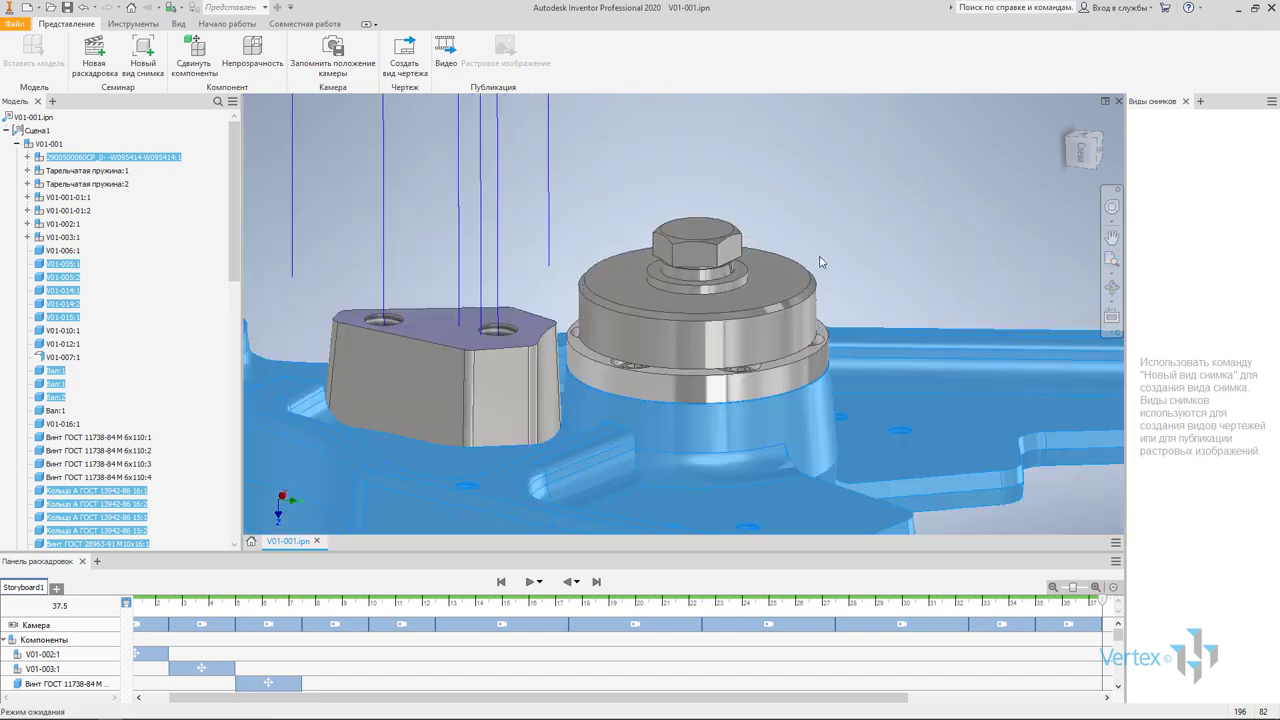
left_click(688, 300)
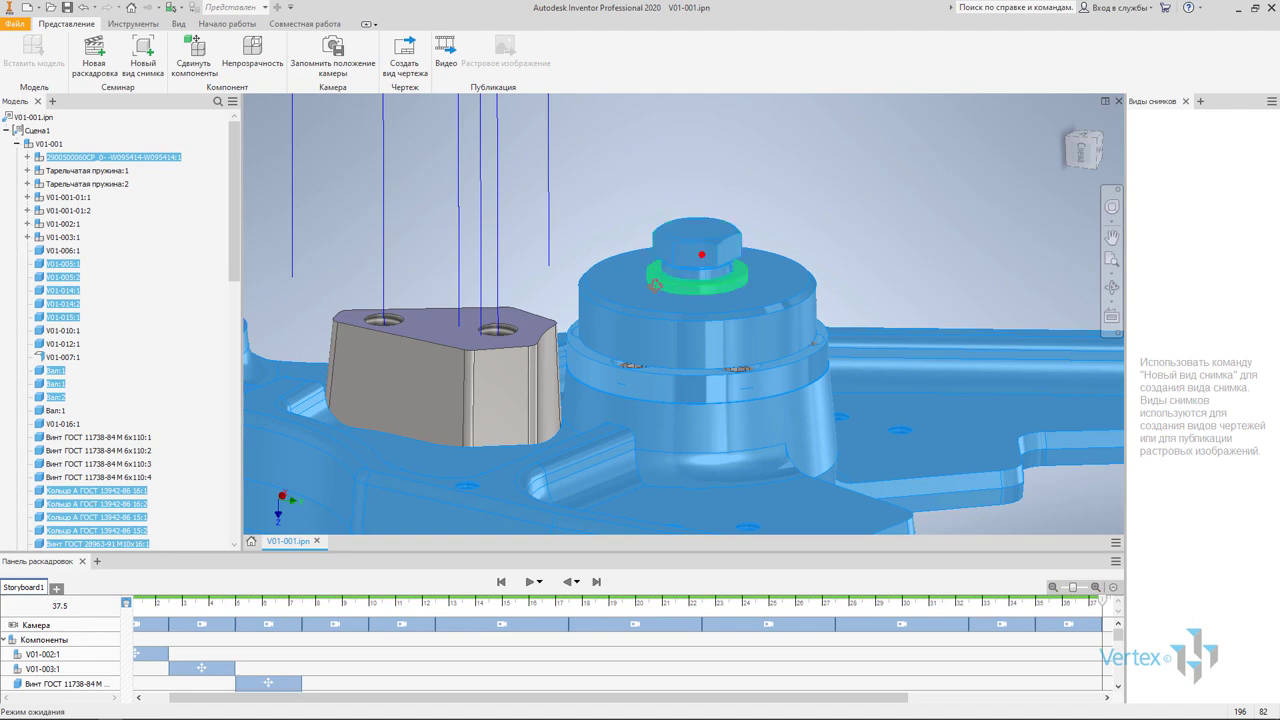
left_click(697, 247, "ctrl")
scroll(651, 312, "up", 4)
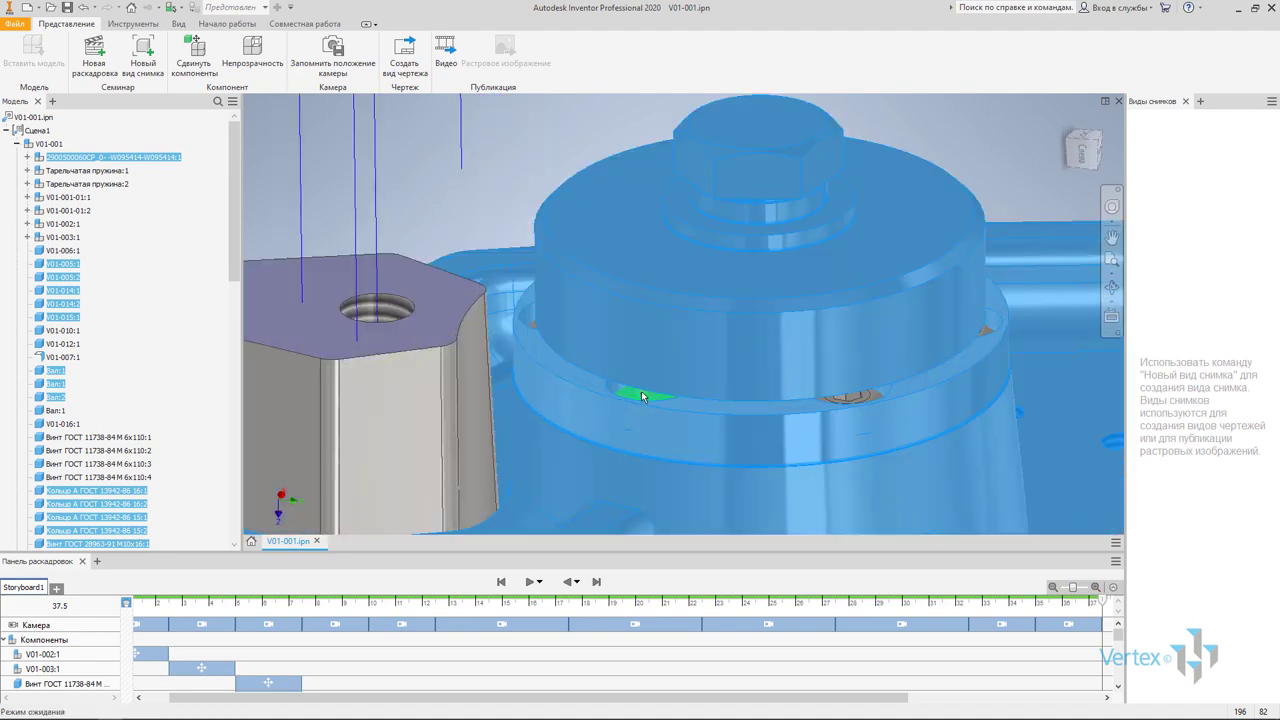
scroll(560, 320, "down", 2)
scroll(533, 325, "up", 2)
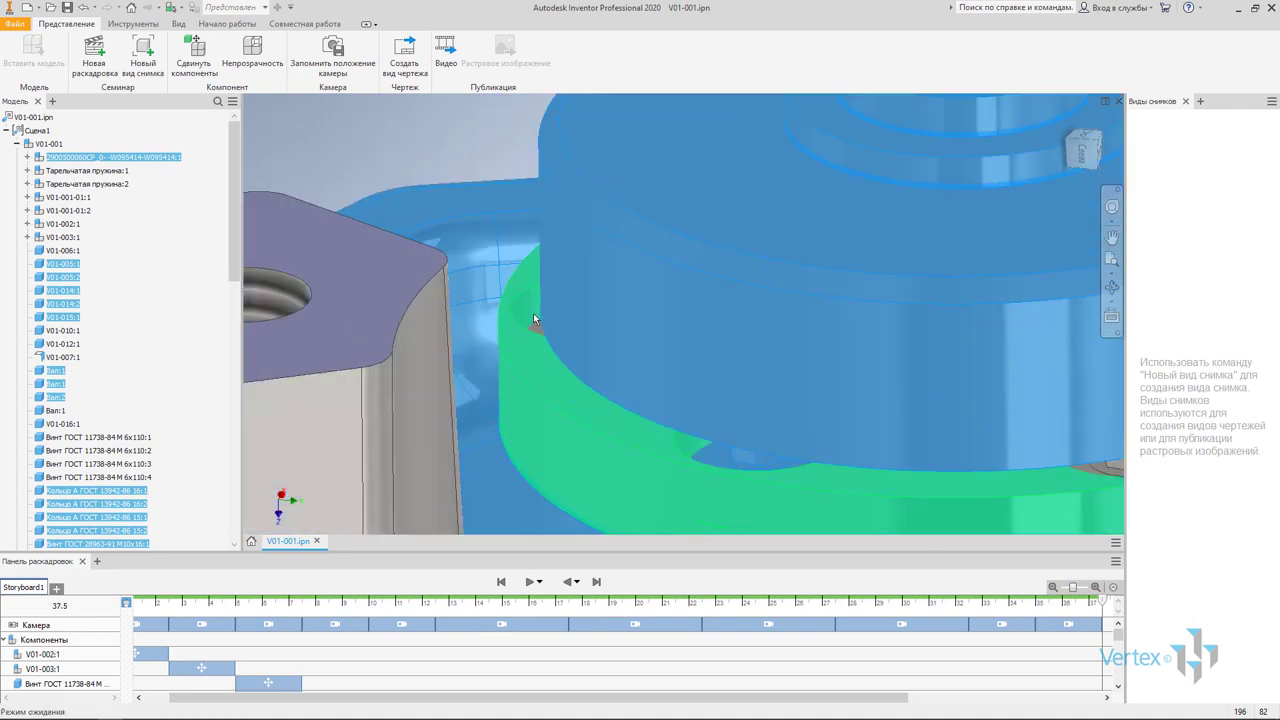
scroll(520, 330, "up", 2)
scroll(502, 336, "down", 3)
scroll(506, 318, "up", 3)
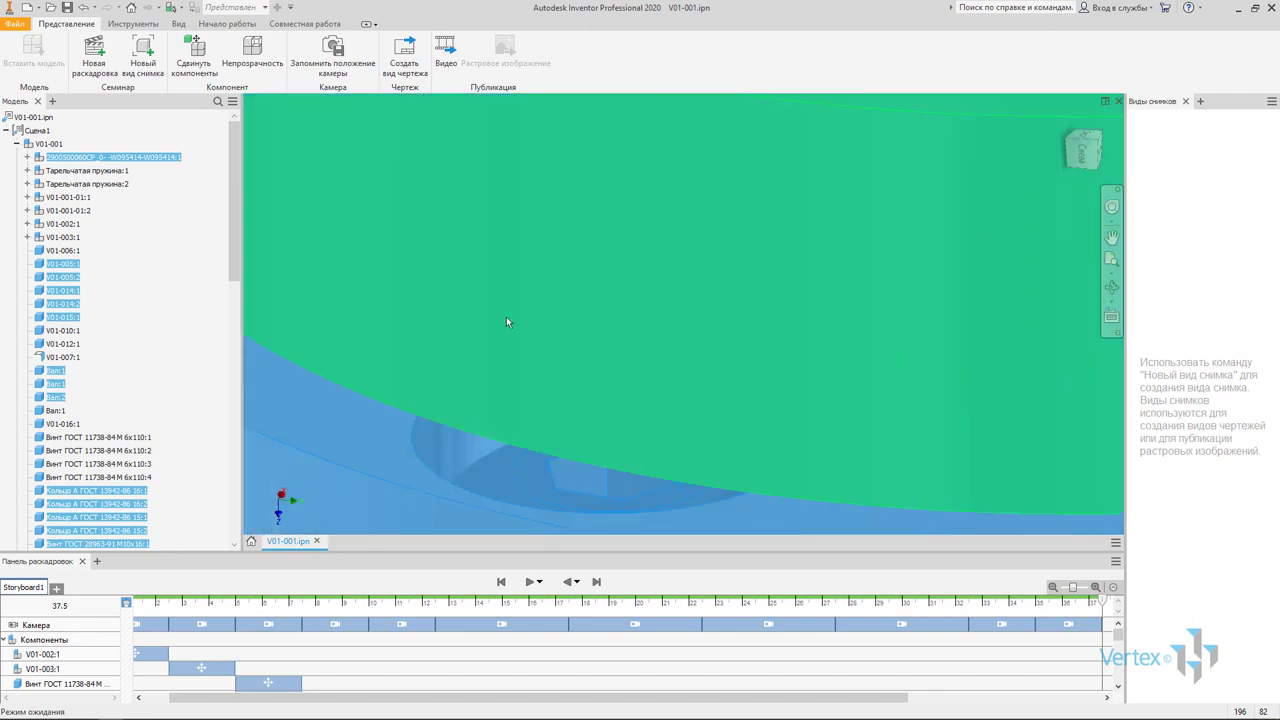
scroll(560, 340, "down", 3)
scroll(684, 359, "up", 2)
scroll(684, 355, "down", 2)
scroll(529, 364, "up", 2)
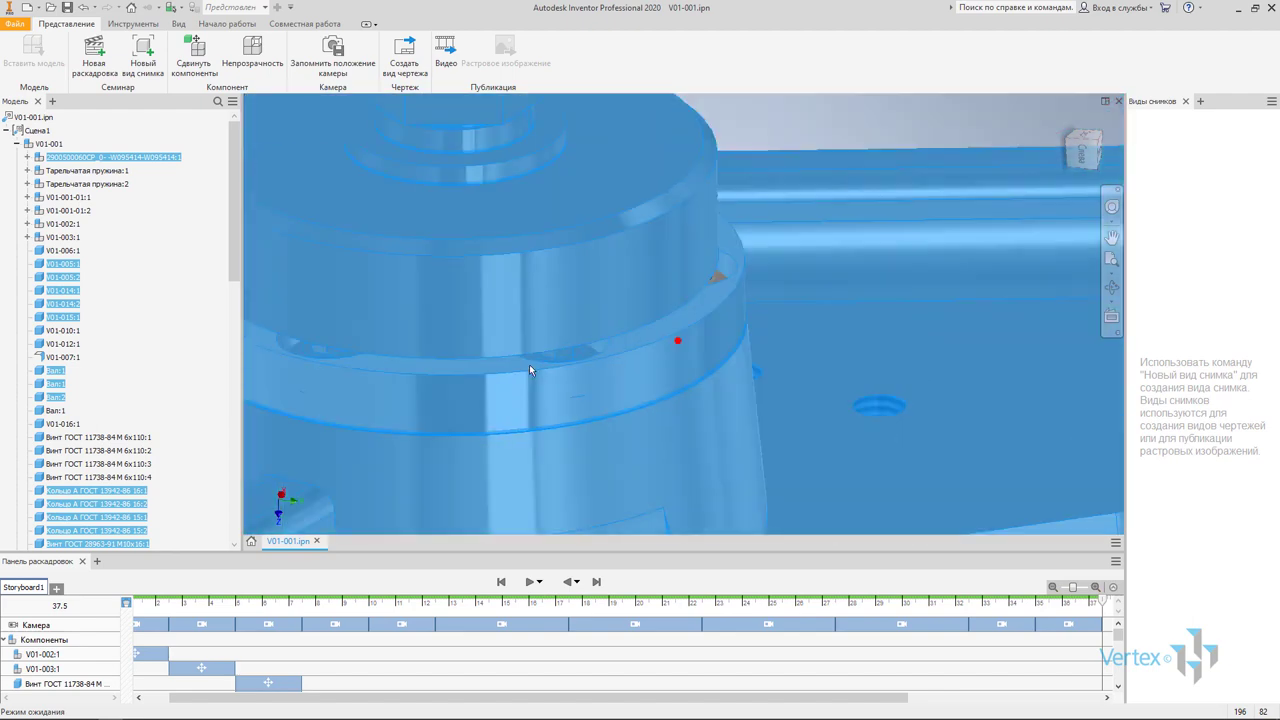
scroll(724, 248, "up", 1)
scroll(763, 308, "up", 2)
scroll(763, 308, "up", 1)
scroll(661, 367, "down", 4)
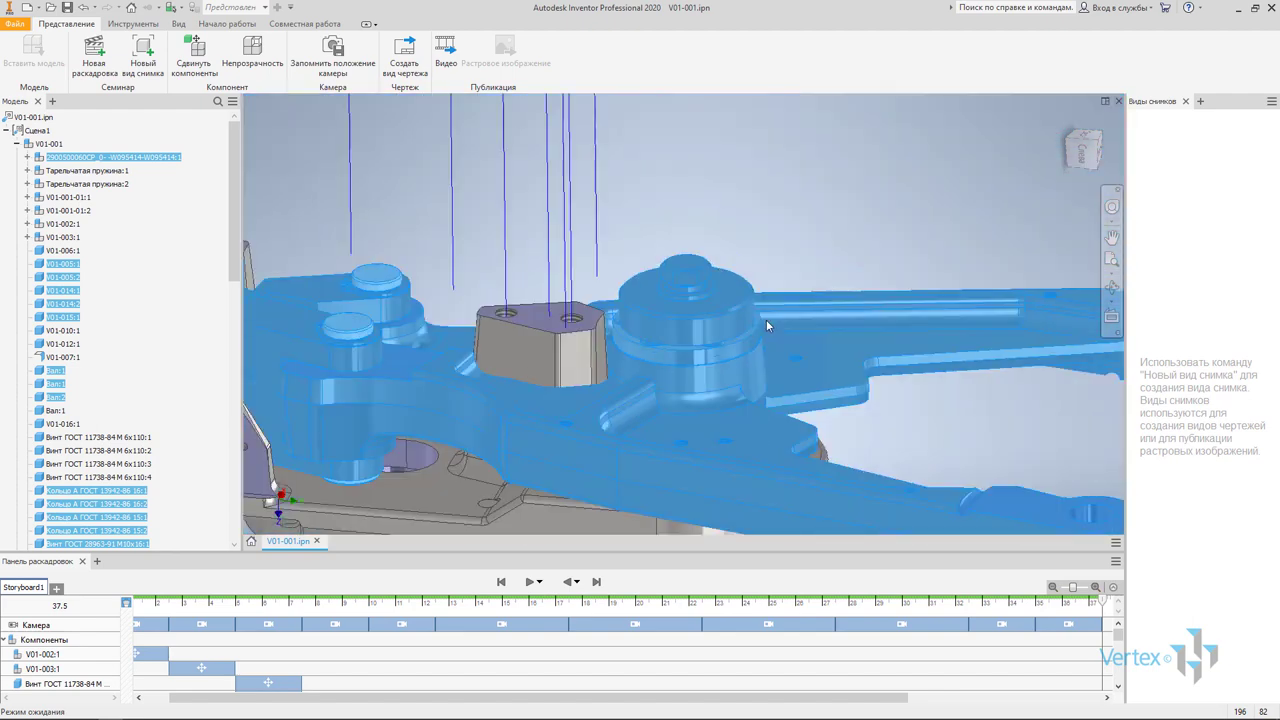
middle_click_drag(766, 319, 561, 323, "shift")
scroll(562, 350, "up", 2)
scroll(580, 397, "up", 2)
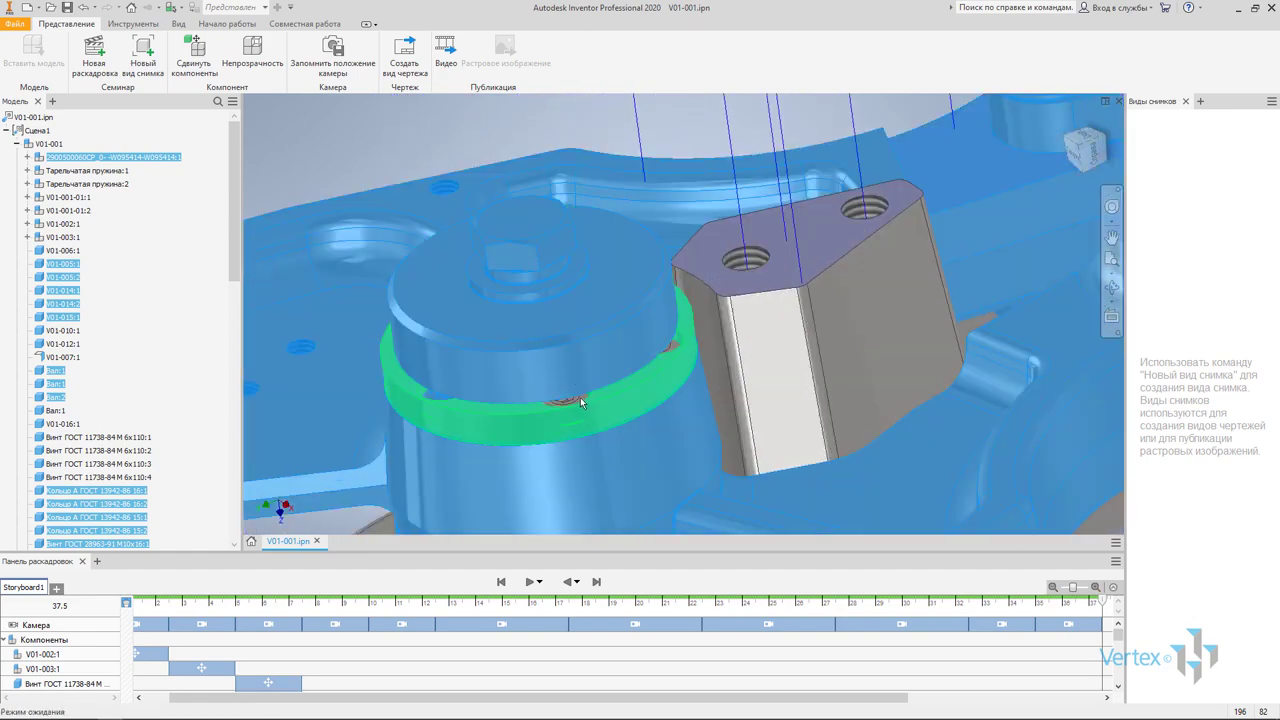
scroll(577, 404, "up", 3)
scroll(575, 399, "down", 2)
scroll(923, 194, "down", 1)
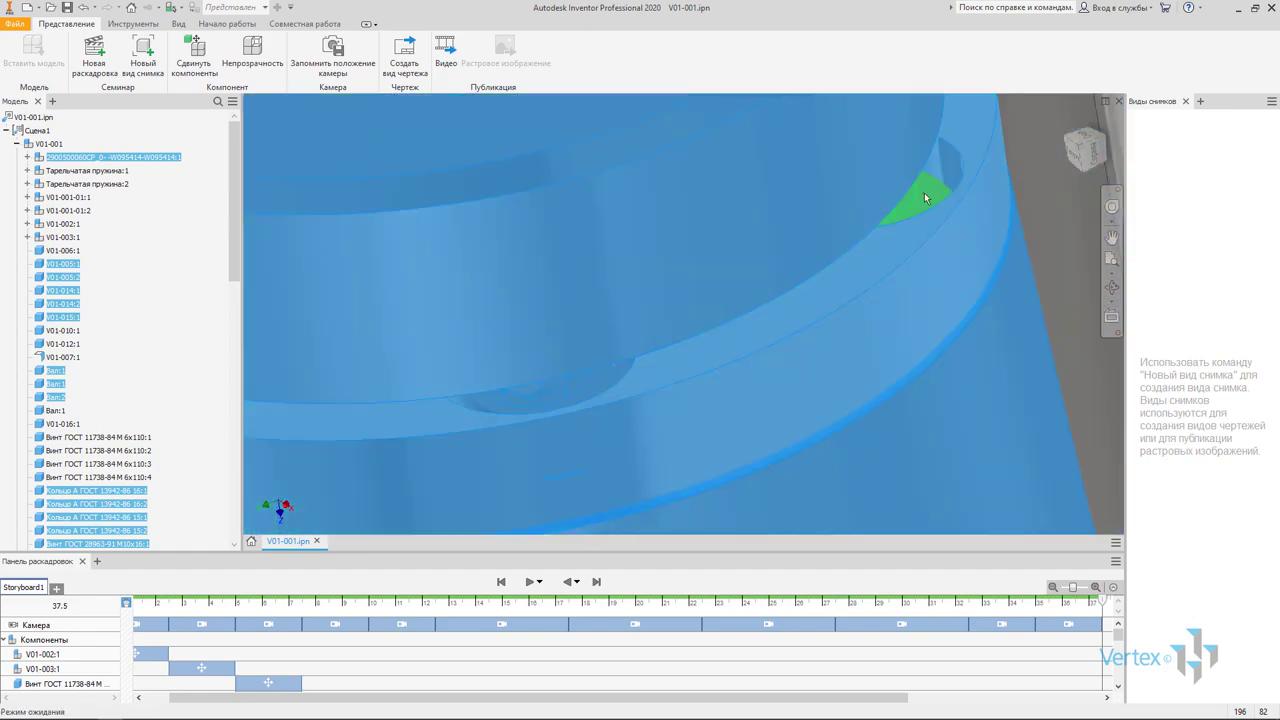
scroll(623, 251, "down", 1)
scroll(566, 301, "down", 1)
scroll(566, 301, "down", 3)
mouse_move(619, 265)
middle_mouse_down("shift")
mouse_move(636, 308)
mouse_move(745, 342)
mouse_move(801, 289)
mouse_move(770, 321)
mouse_move(669, 326)
middle_mouse_up("shift")
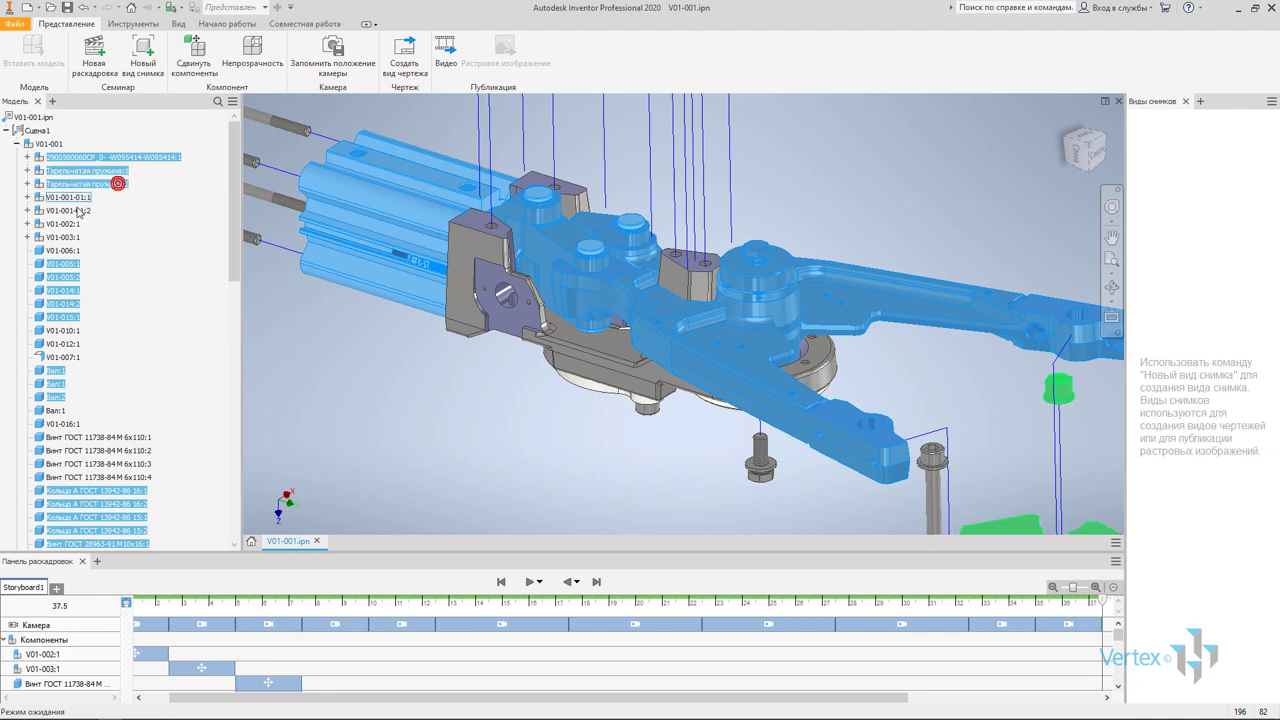
Bring the exploded assembly into view, then add and remove the four 6x110 screws
scroll(295, 283, "down", 3)
scroll(295, 283, "down", 3)
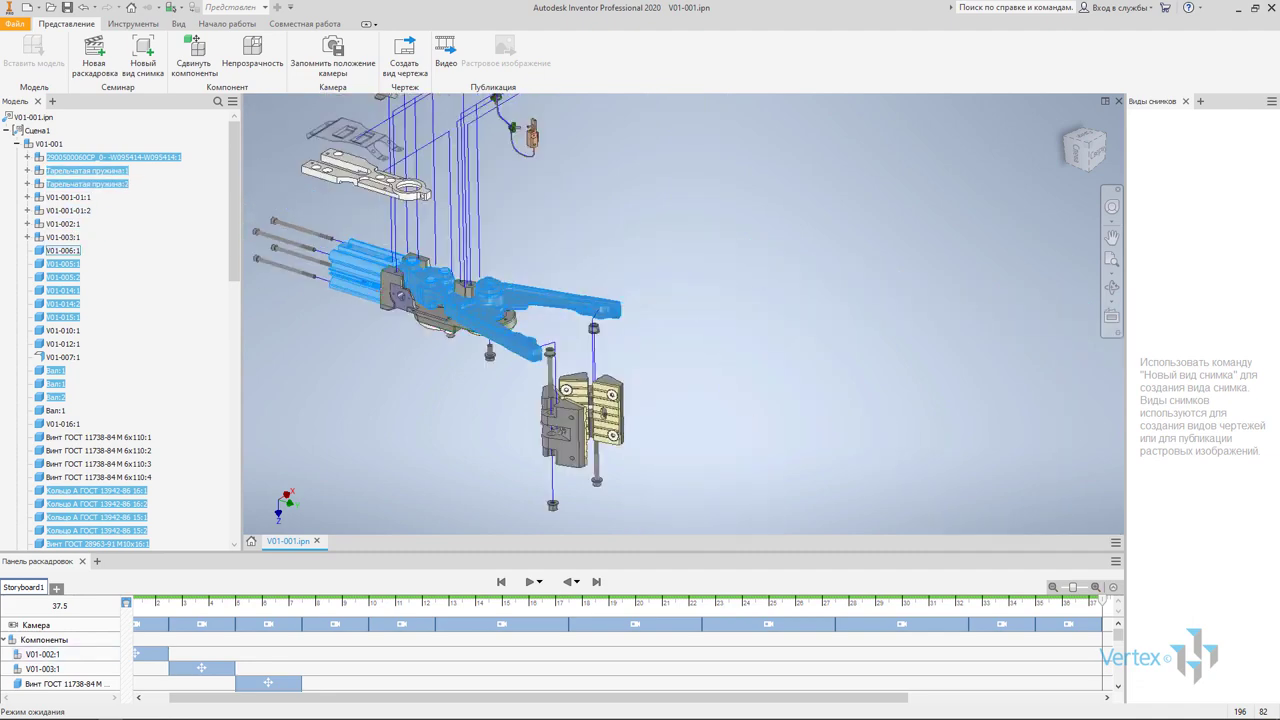
middle_click_drag(295, 283, 333, 319)
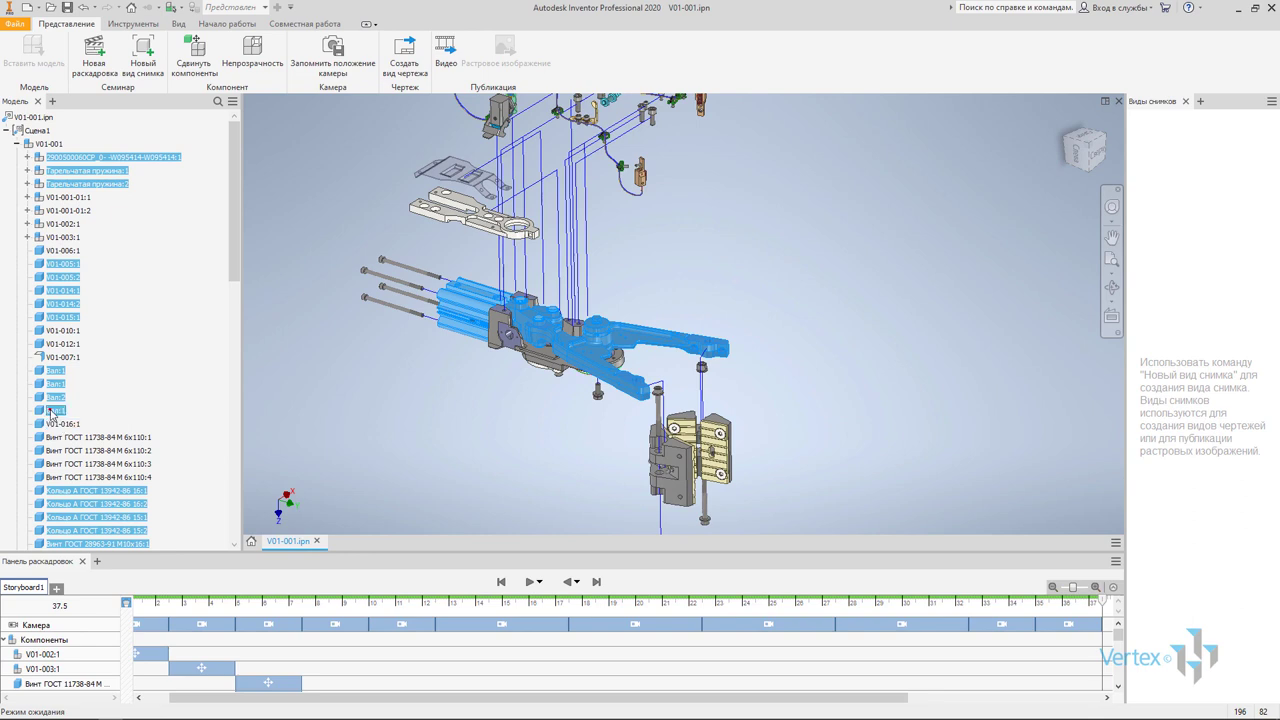
scroll(546, 318, "down", 5)
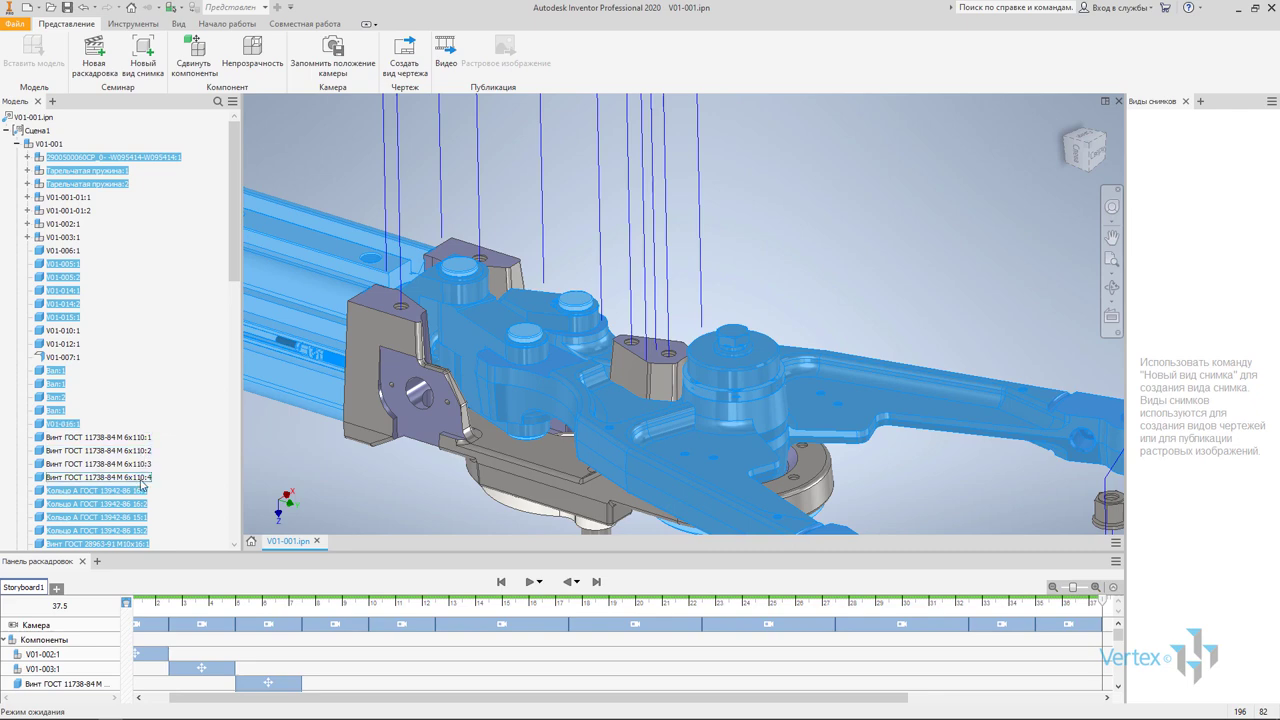
left_click(96, 478, "ctrl")
left_click(103, 464, "ctrl")
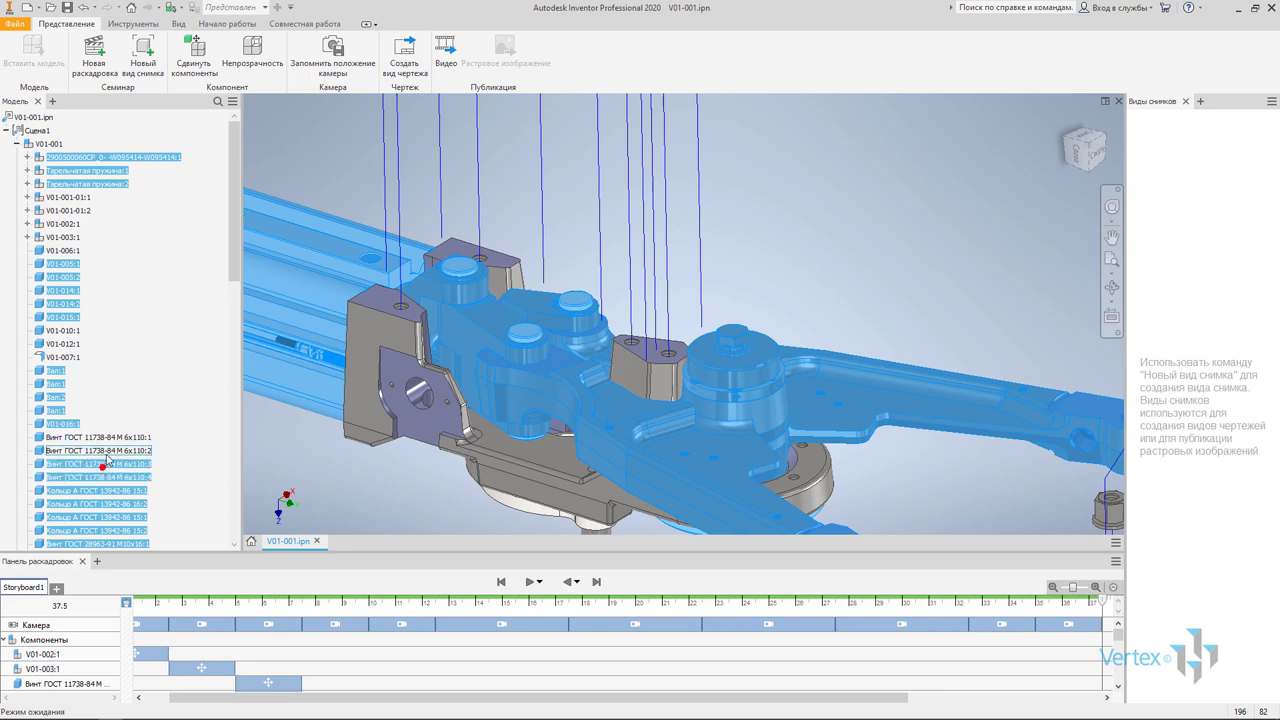
left_click(105, 451, "ctrl")
left_click(108, 437, "ctrl")
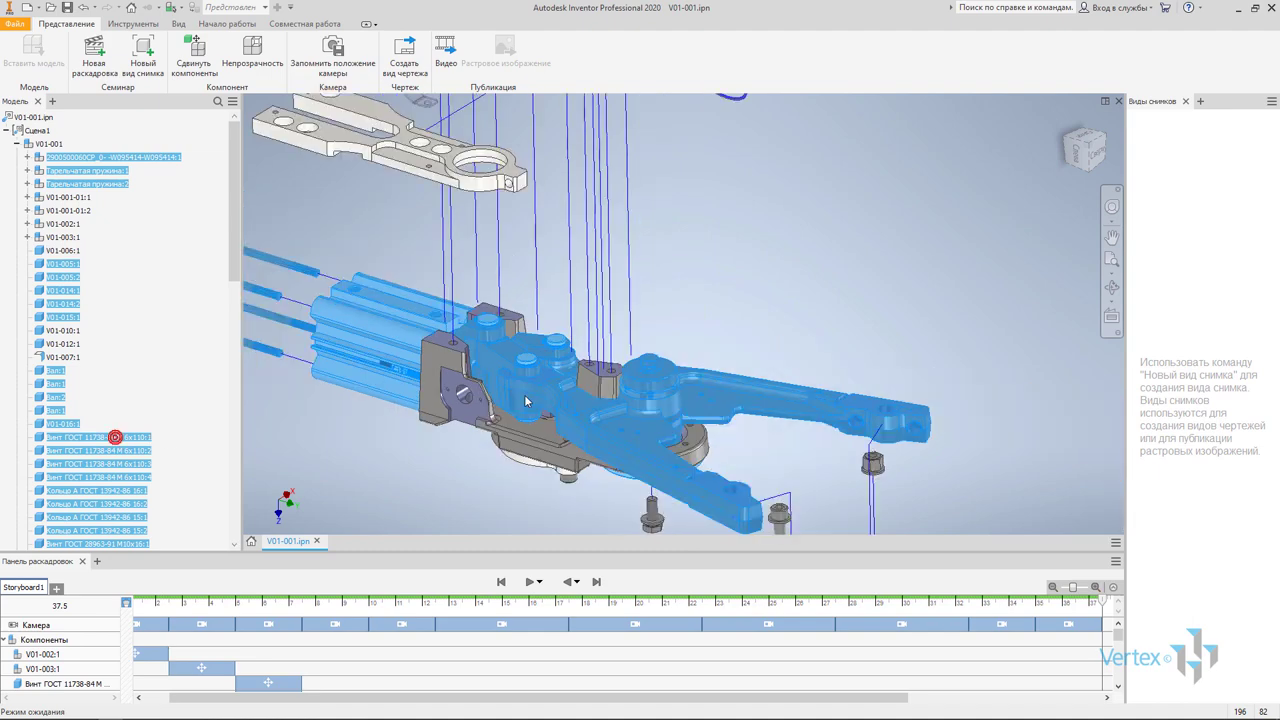
left_click(125, 438, "ctrl")
left_click(130, 451, "ctrl")
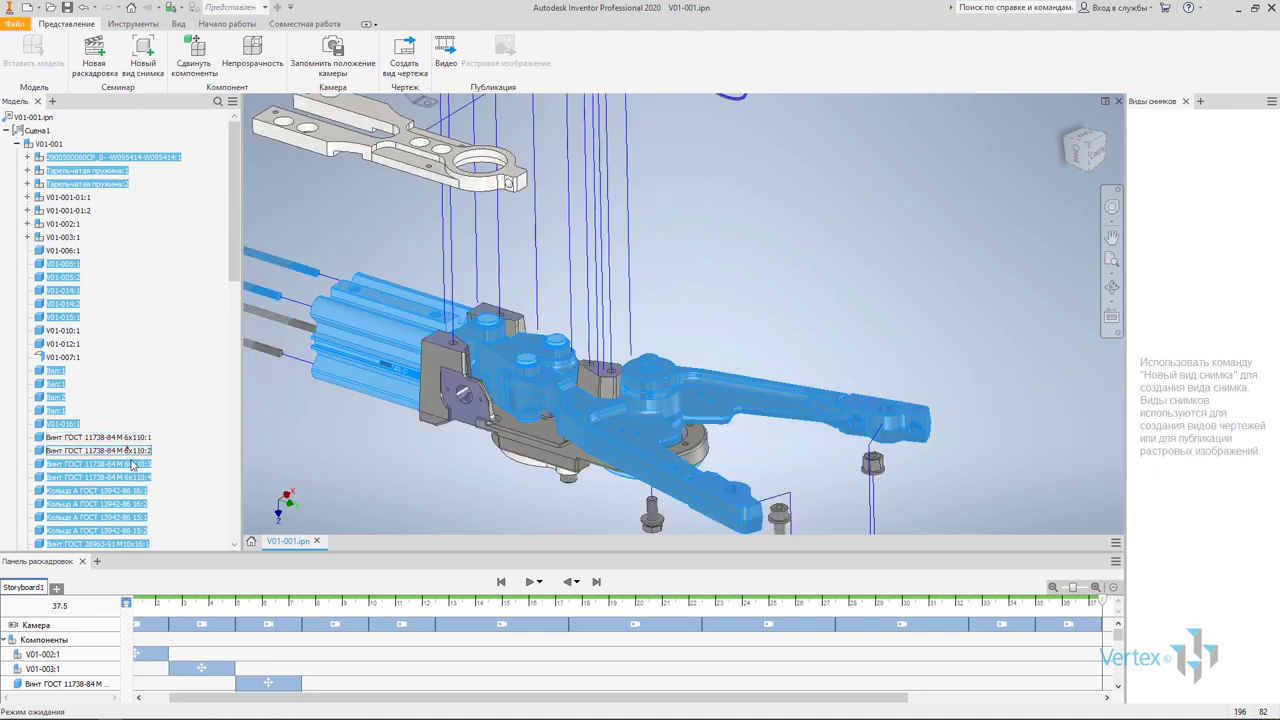
left_click(134, 464, "ctrl")
left_click(138, 477, "ctrl")
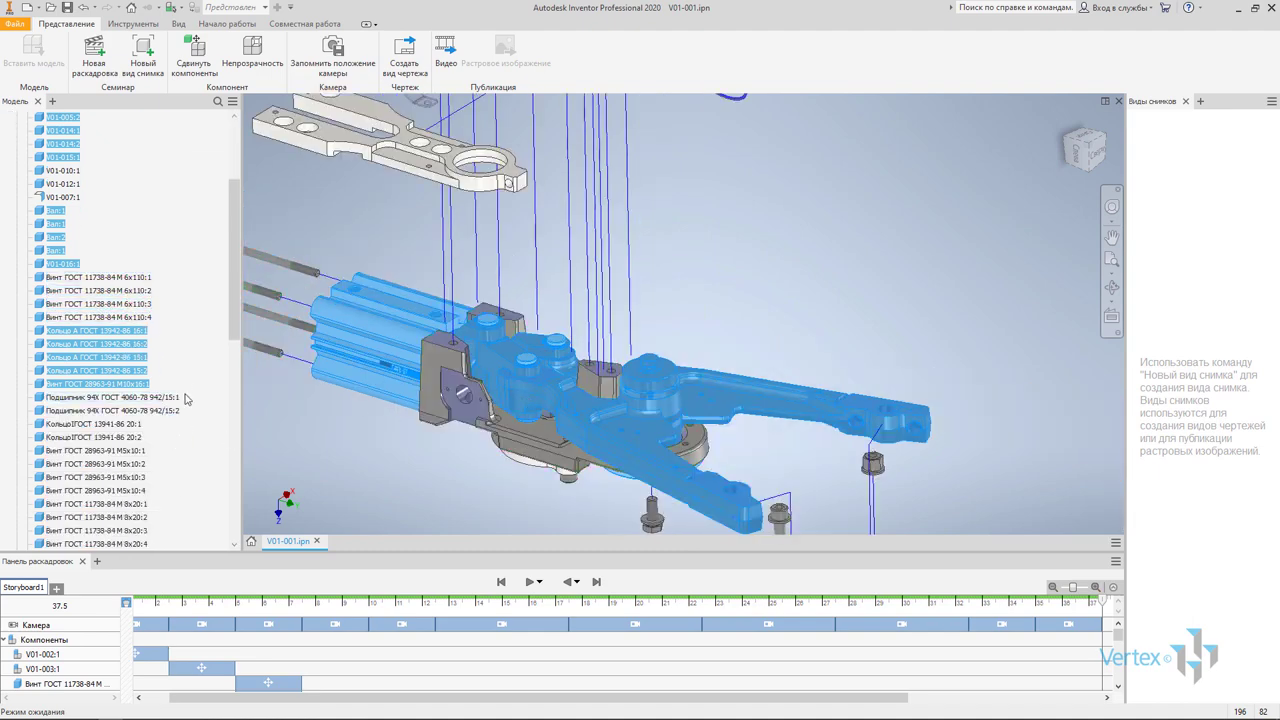
Add bearings 942/15:1 and :2 and rings 20:1 and 20:2 to the selection
scroll(185, 408, "down", 5)
left_click(174, 278, "ctrl")
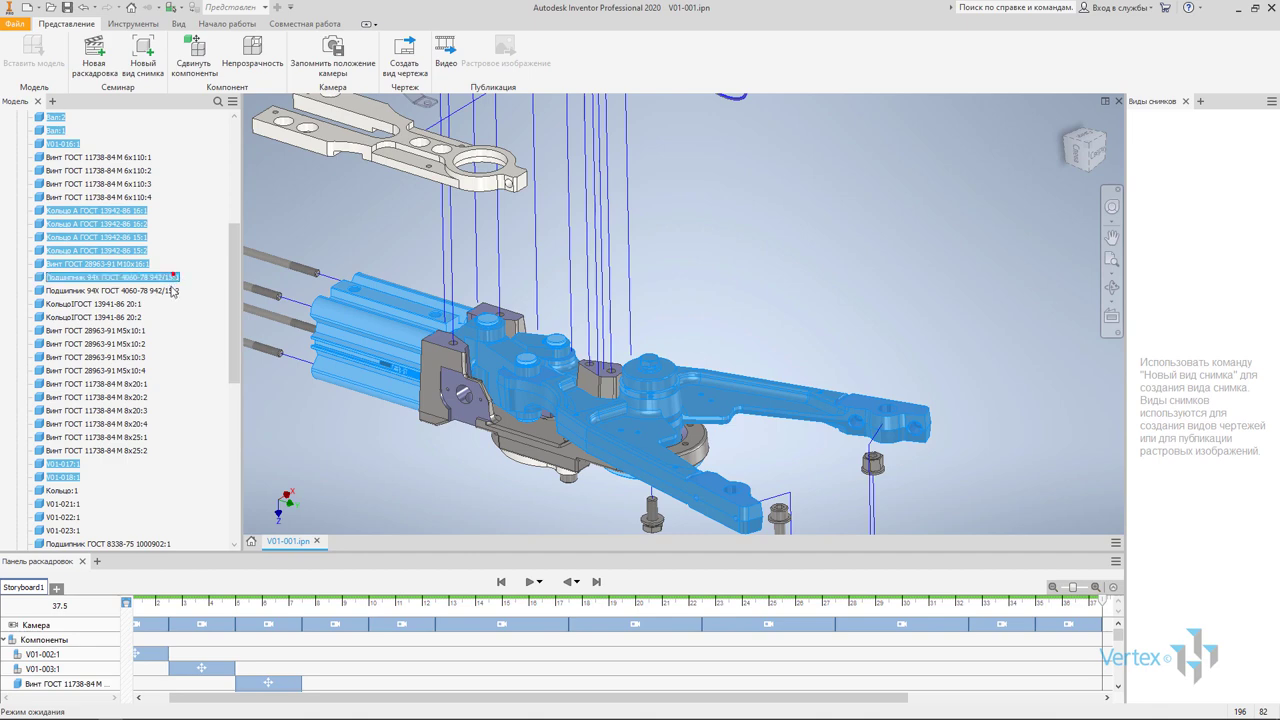
left_click(168, 291, "ctrl")
left_click(140, 304, "ctrl")
left_click(130, 317, "ctrl")
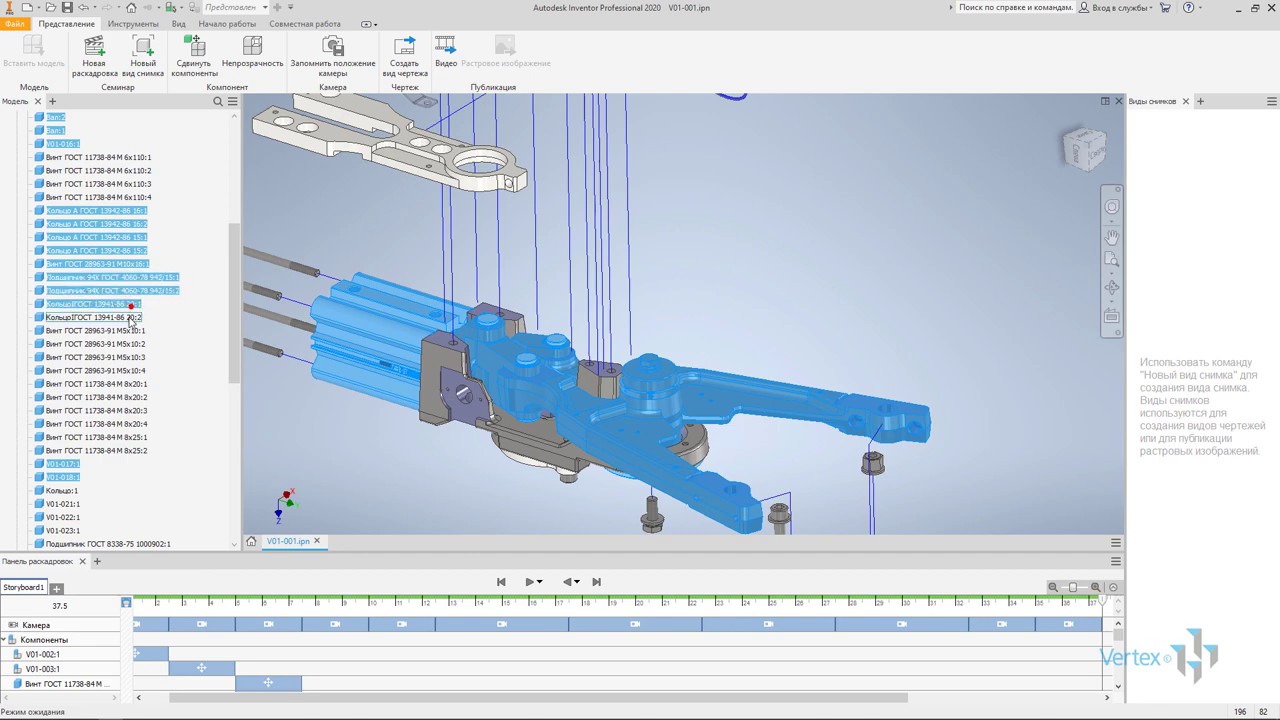
left_click(130, 318, "ctrl")
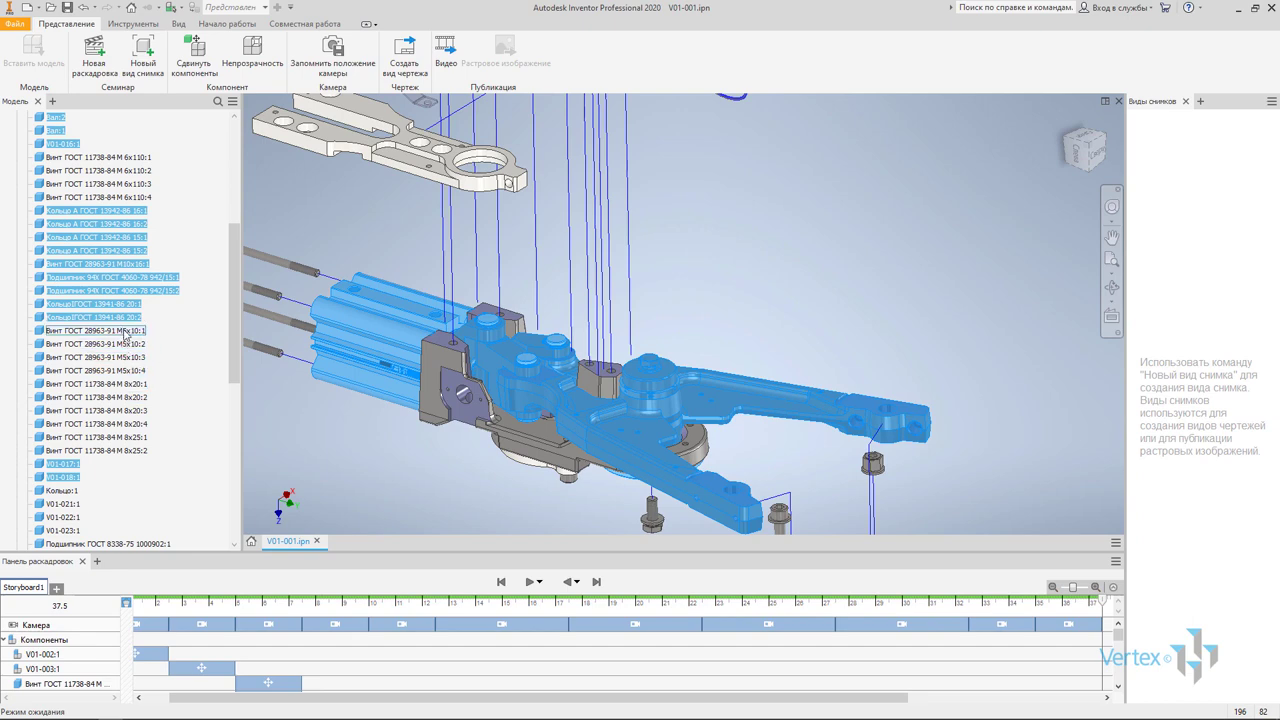
Add bearings 1000902:1 and 1000902:2 to the selection
key("F5")
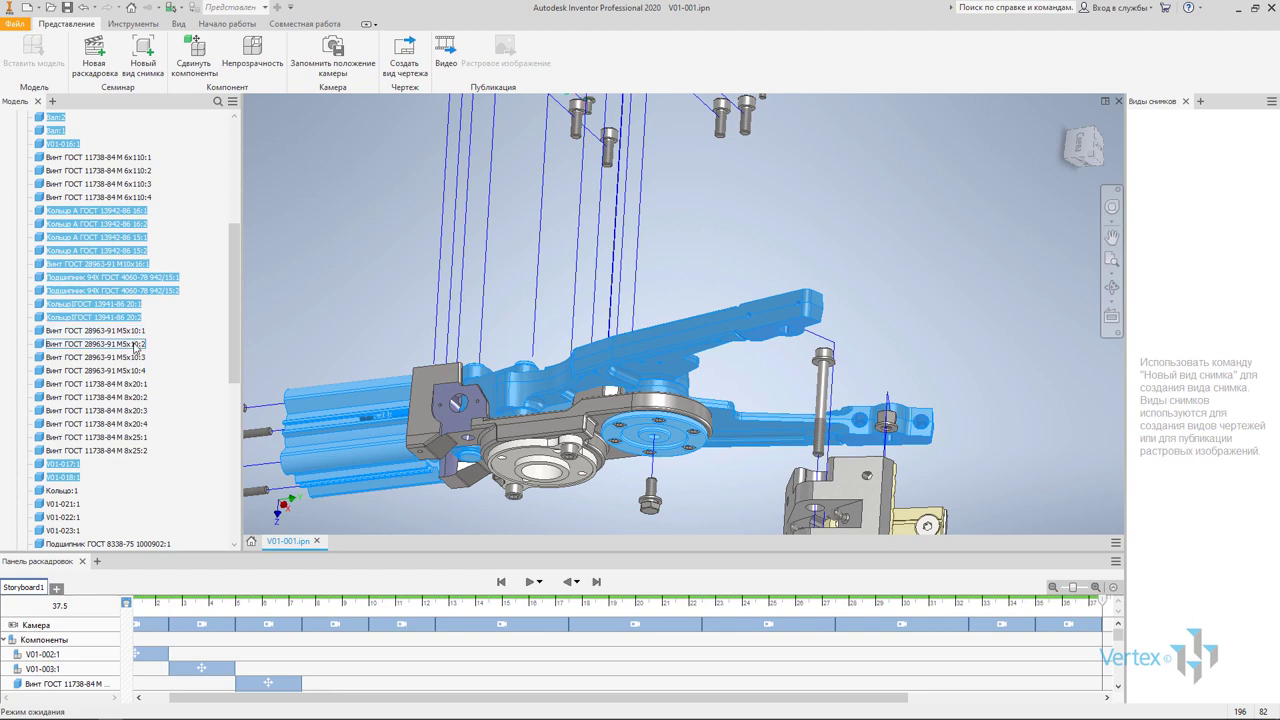
key("F5")
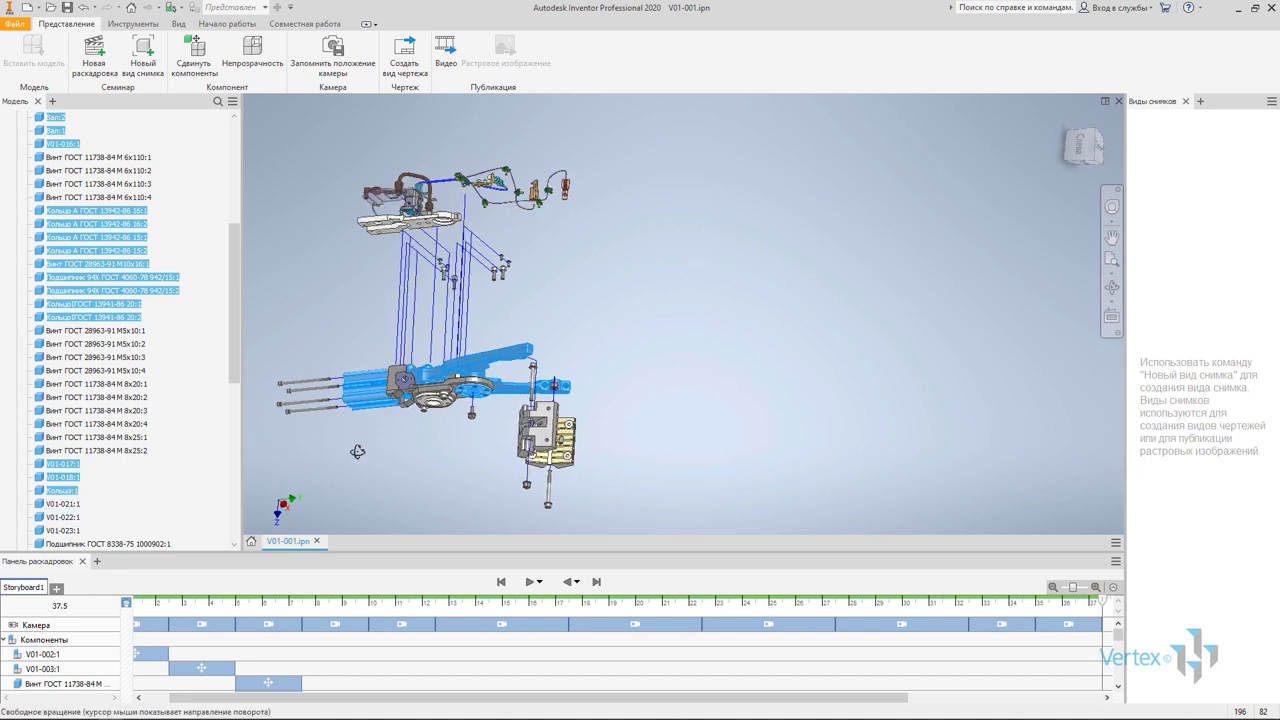
middle_click_drag(290, 470, 327, 462, "shift")
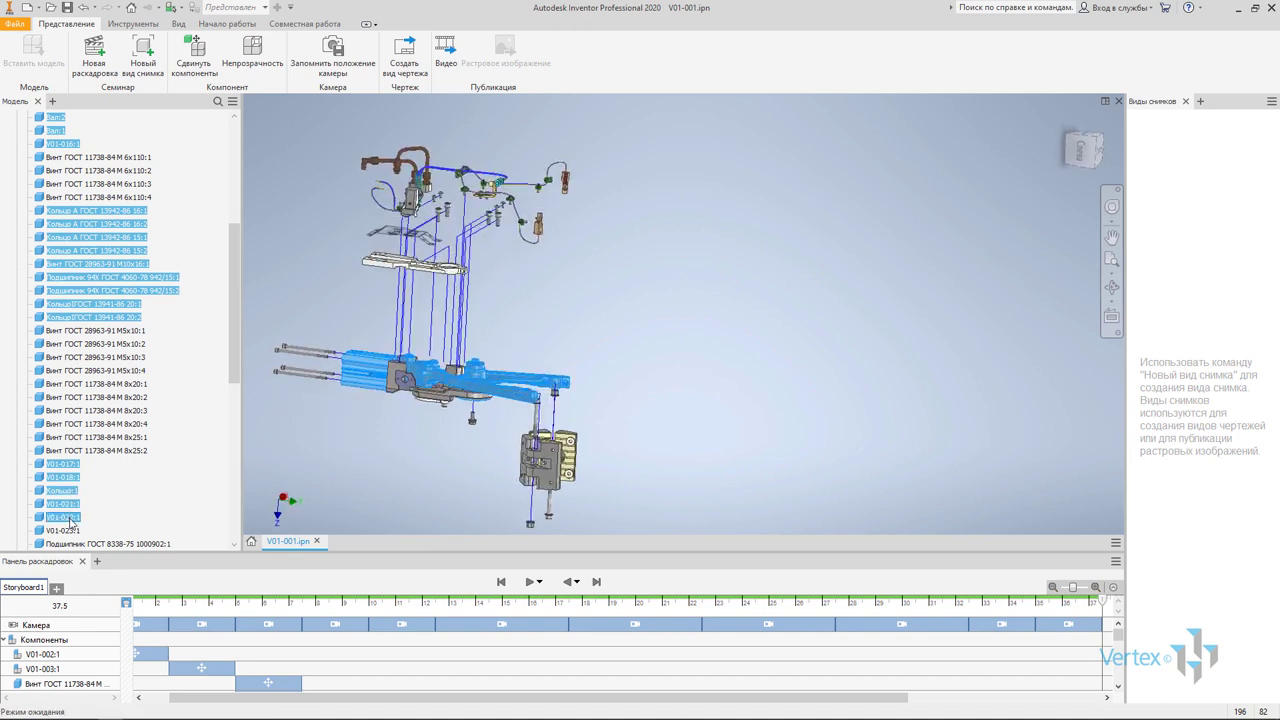
left_click(116, 543, "ctrl")
scroll(150, 450, "down", 3)
scroll(185, 397, "down", 2)
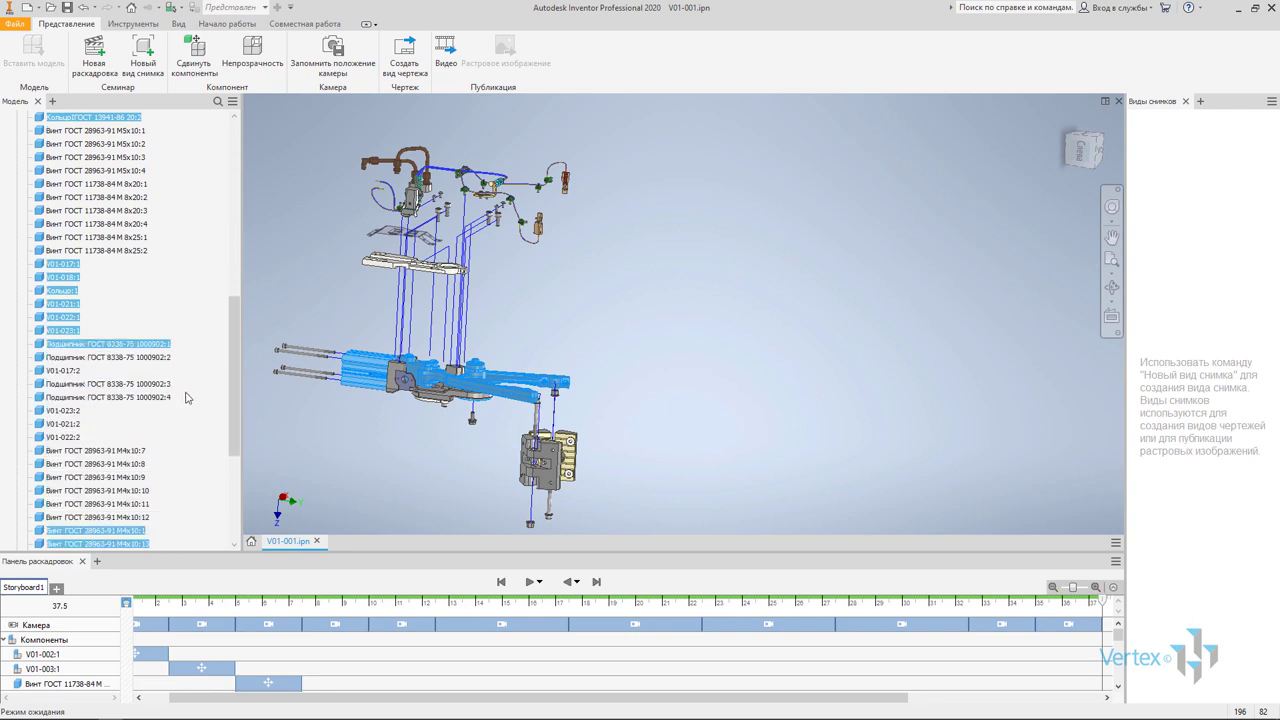
left_click(110, 357, "ctrl")
Add V01-017:2, bearings 1000902:3 and :4, and V01-022:2 to the selection
scroll(411, 381, "up", 5)
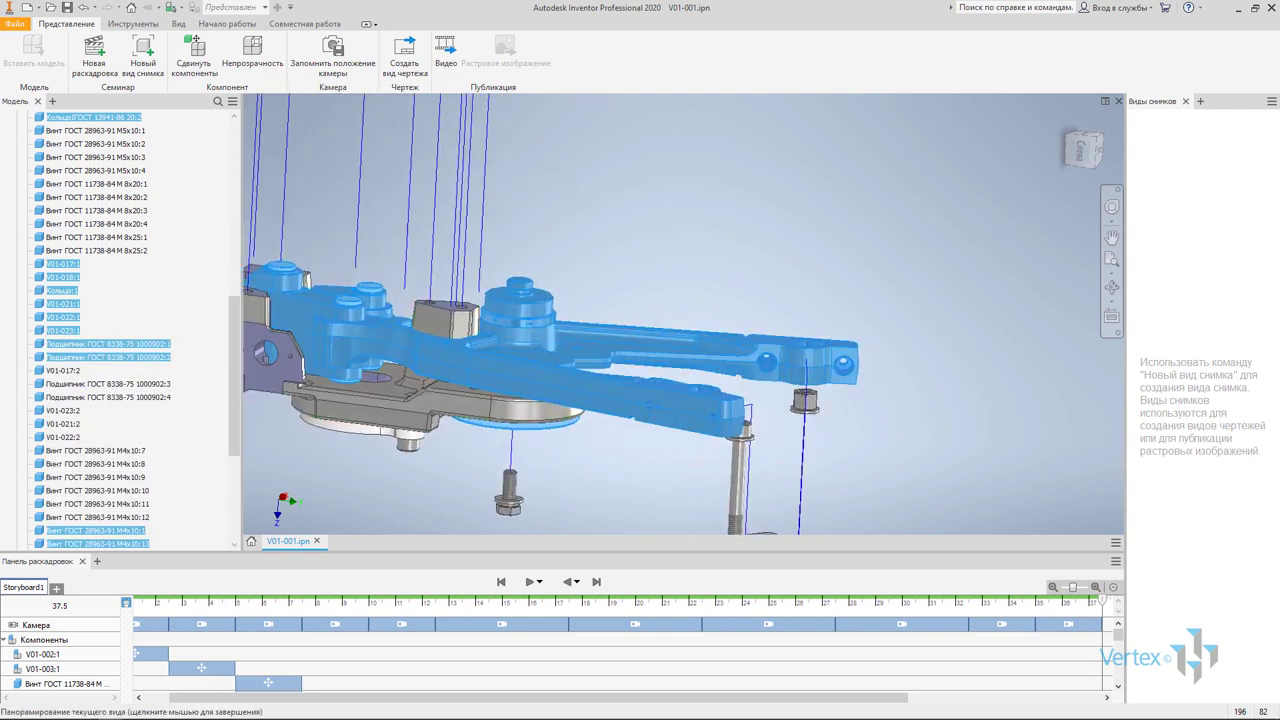
middle_click_drag(411, 381, 465, 406)
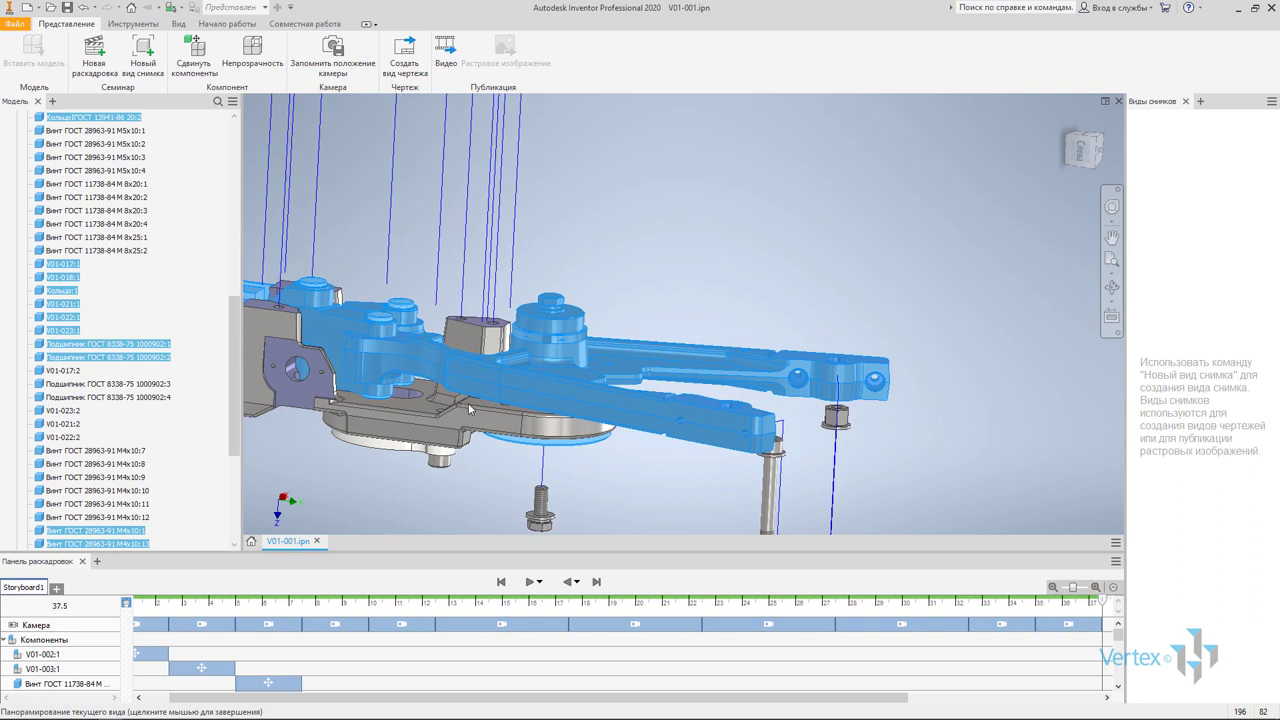
left_click(62, 370, "ctrl")
left_click(90, 383, "ctrl")
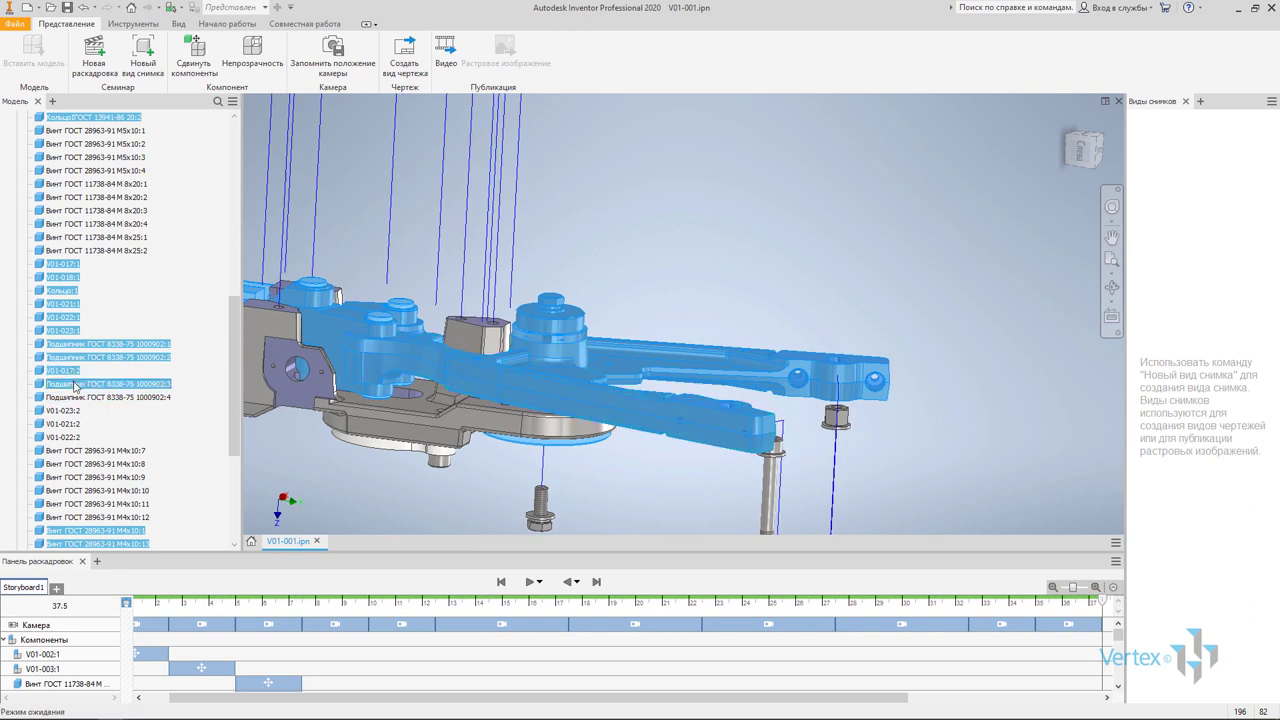
left_click(80, 397, "ctrl")
left_click(70, 411, "ctrl")
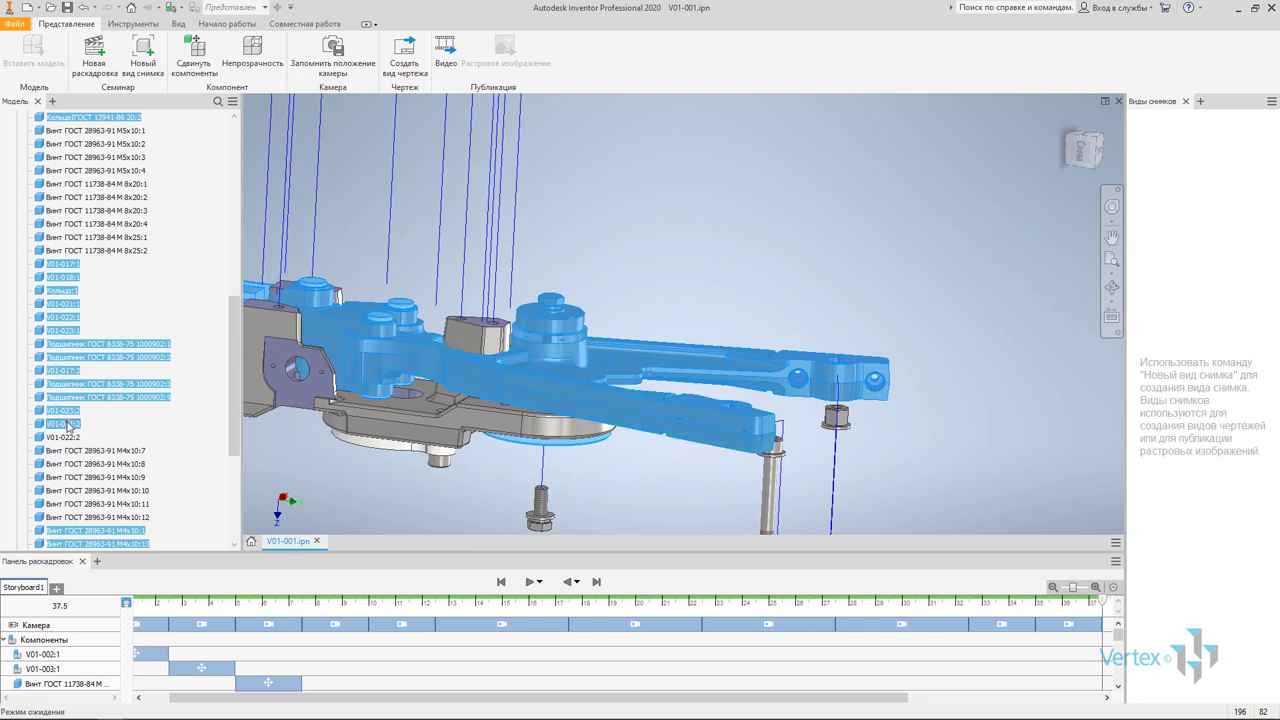
Add M4x10 screws :7 through :12 to the selection
key("Home")
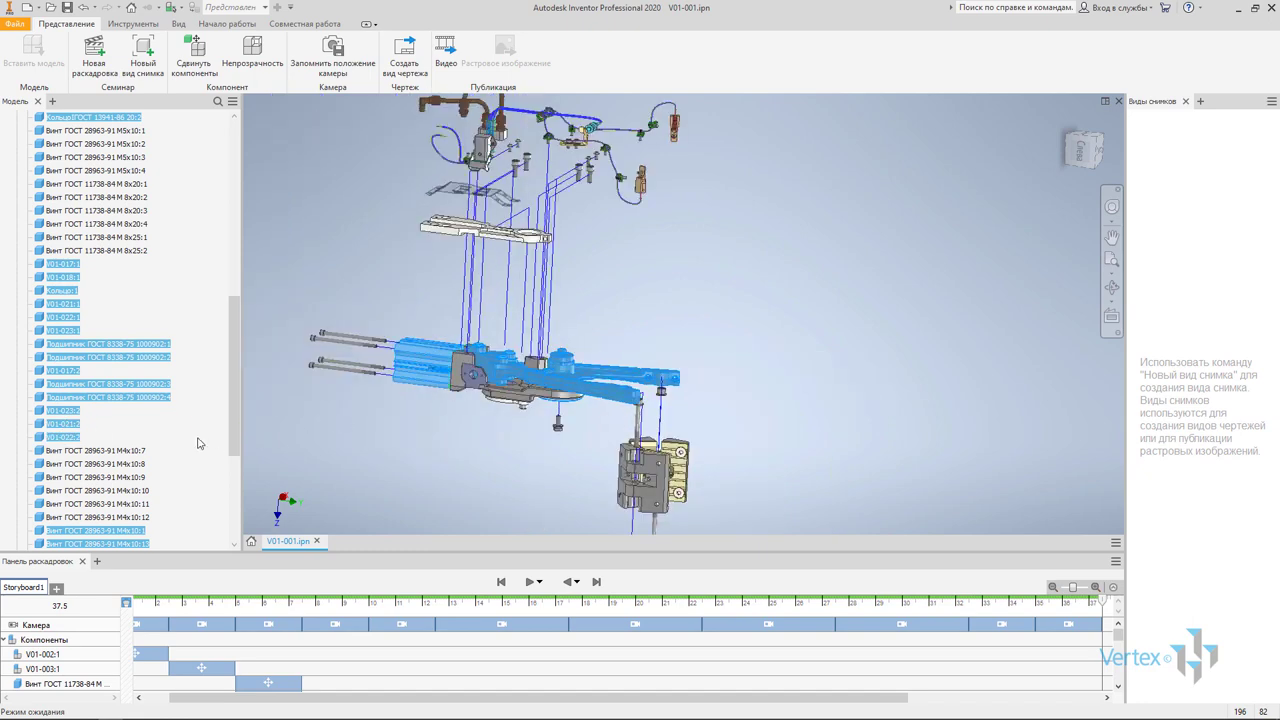
left_click(140, 517, "ctrl")
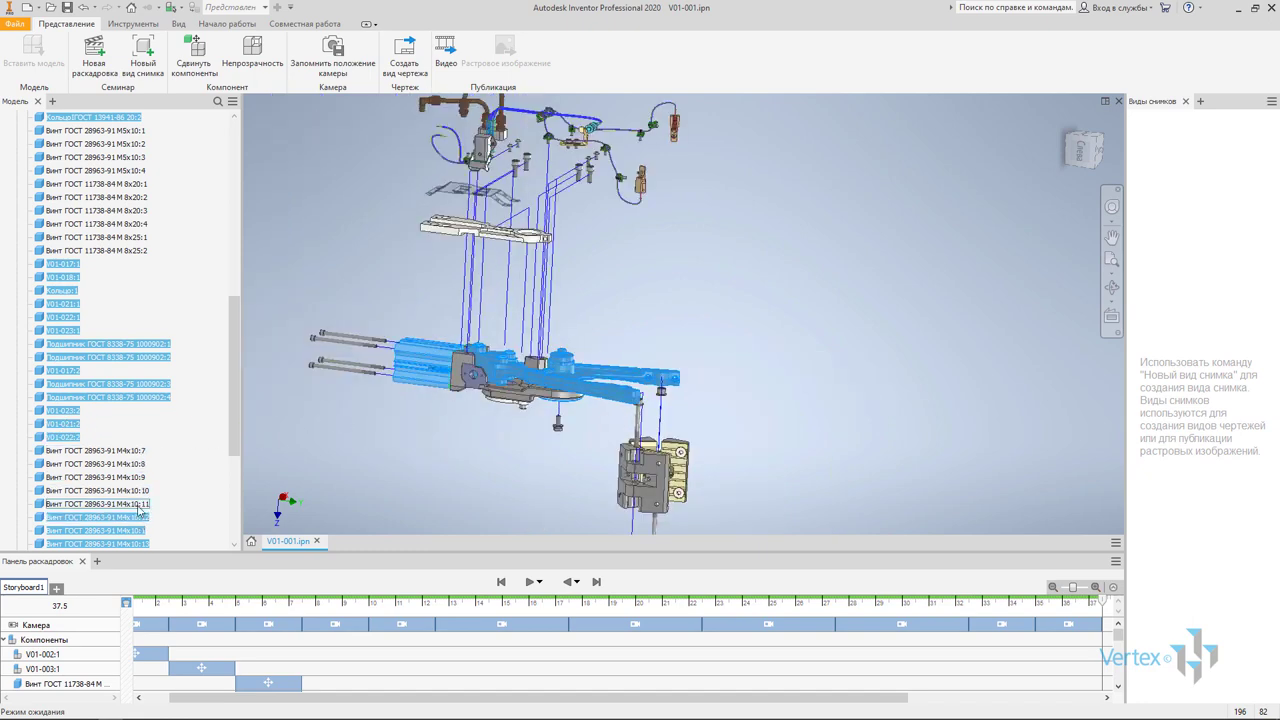
left_click(139, 503, "ctrl")
left_click(138, 491, "ctrl")
left_click(137, 477, "ctrl")
left_click(137, 464, "ctrl")
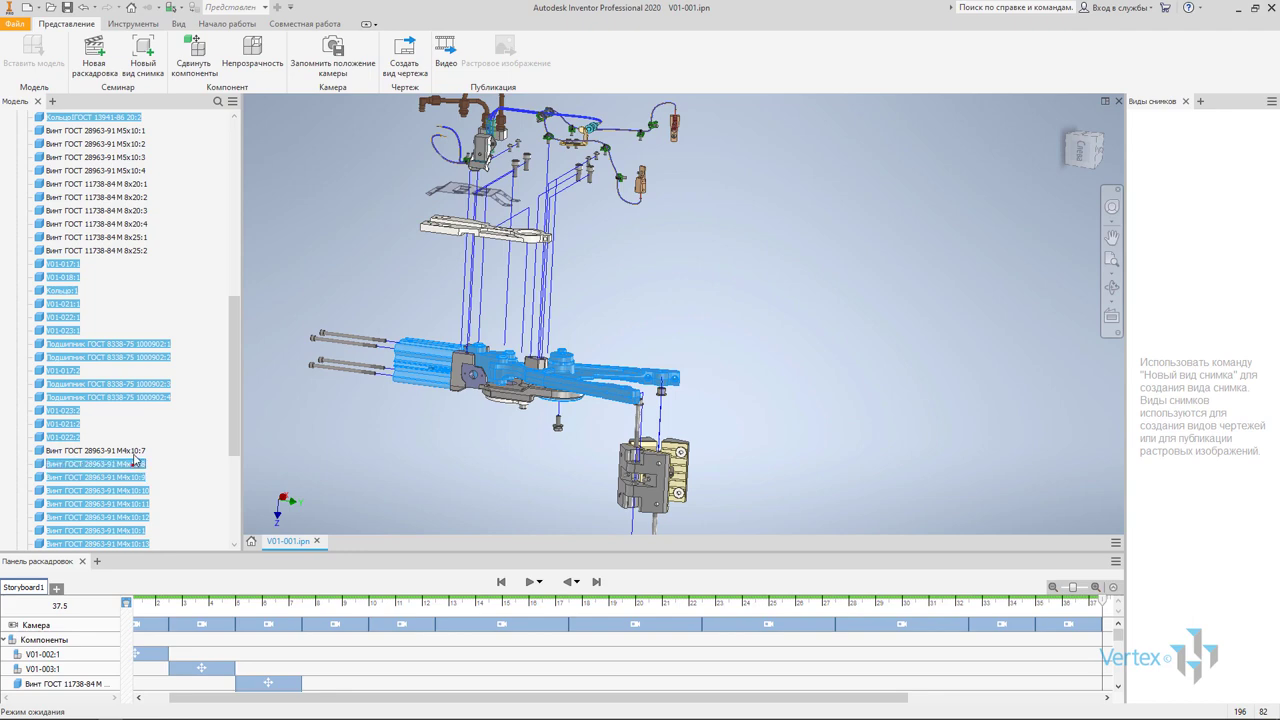
left_click(137, 450, "ctrl")
scroll(170, 440, "down", 5)
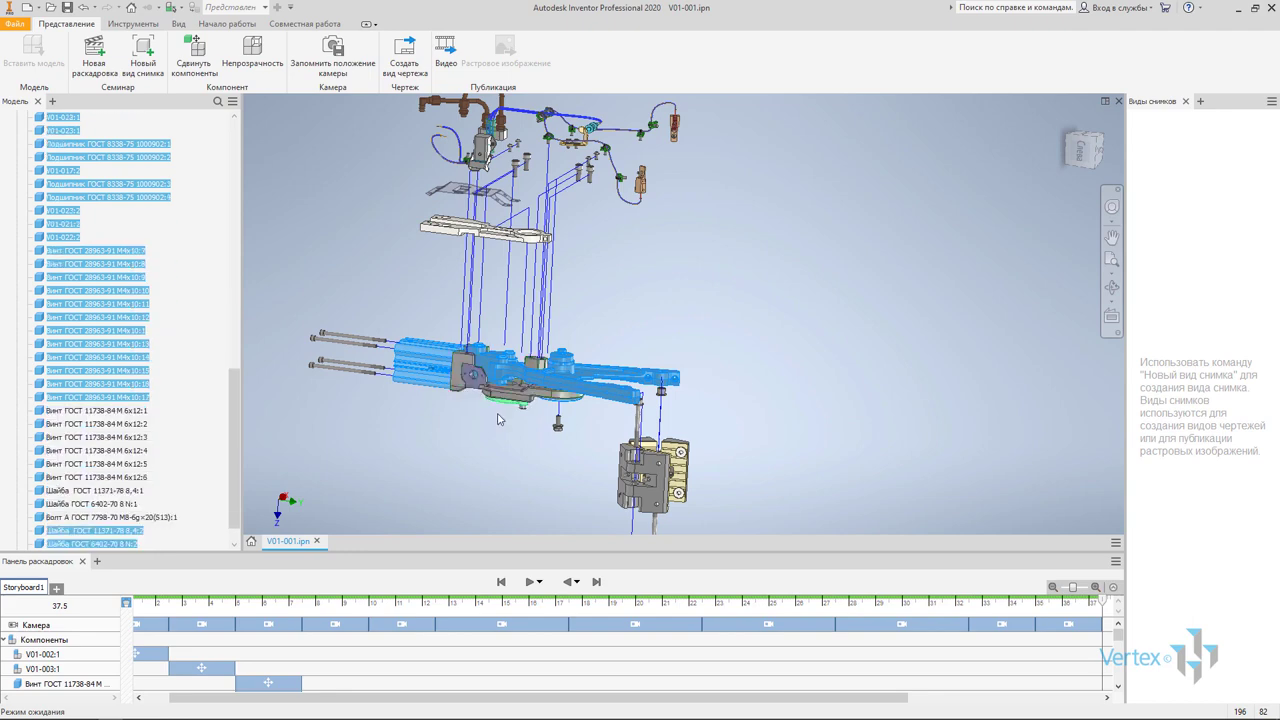
scroll(506, 475, "down", 3)
scroll(506, 340, "up", 3)
Zoom and orbit around the exploded gripper, ending on a close side view of the blue arm parts
scroll(657, 433, "down", 4)
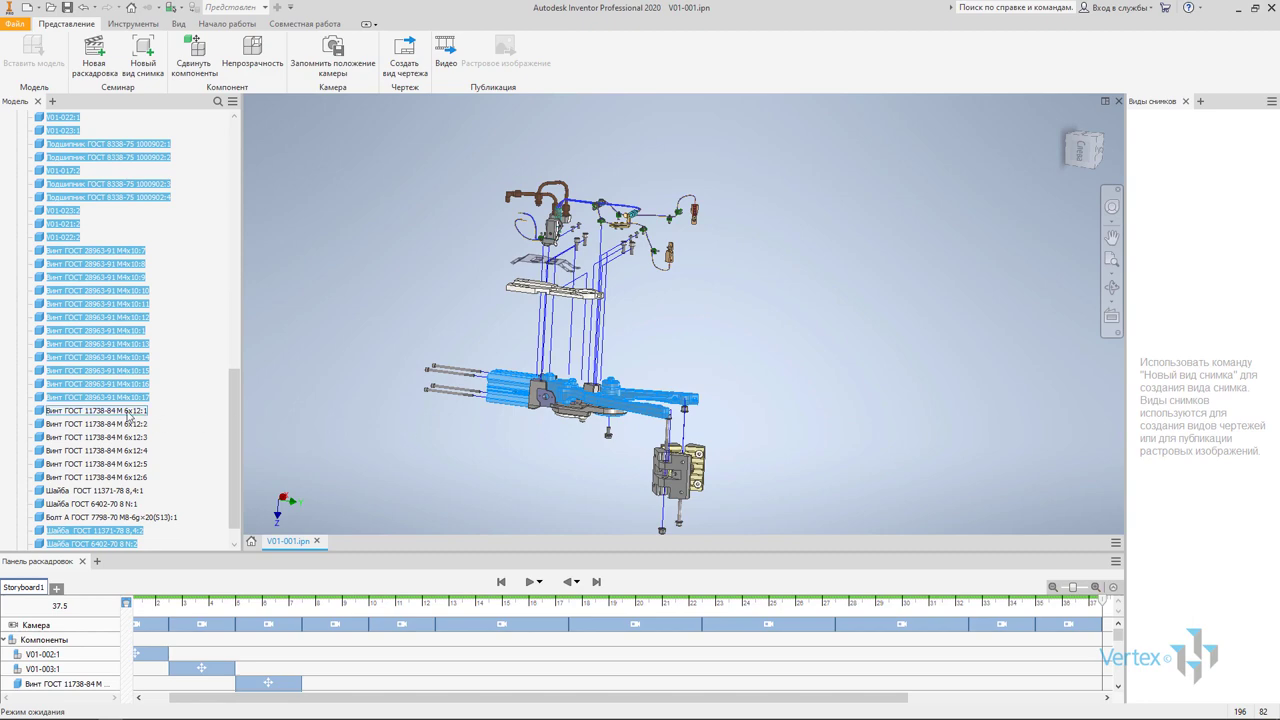
scroll(480, 449, "up", 2)
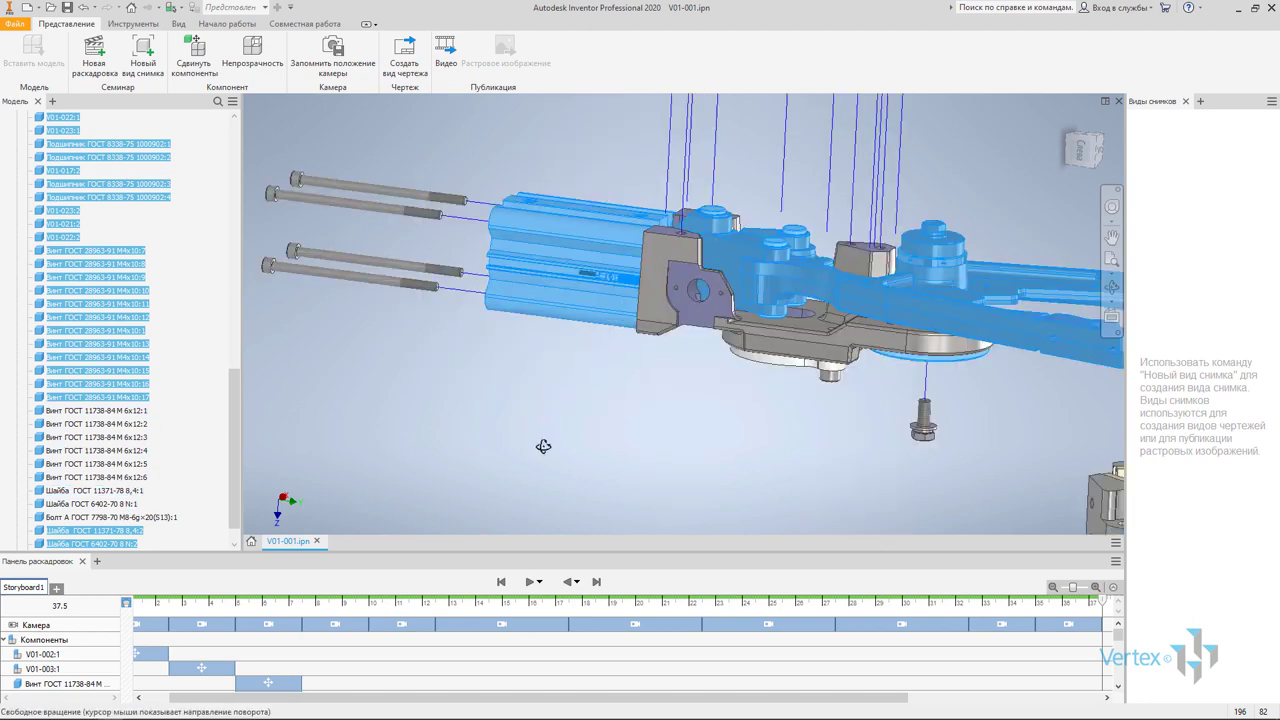
scroll(540, 340, "up", 2)
scroll(640, 420, "up", 2)
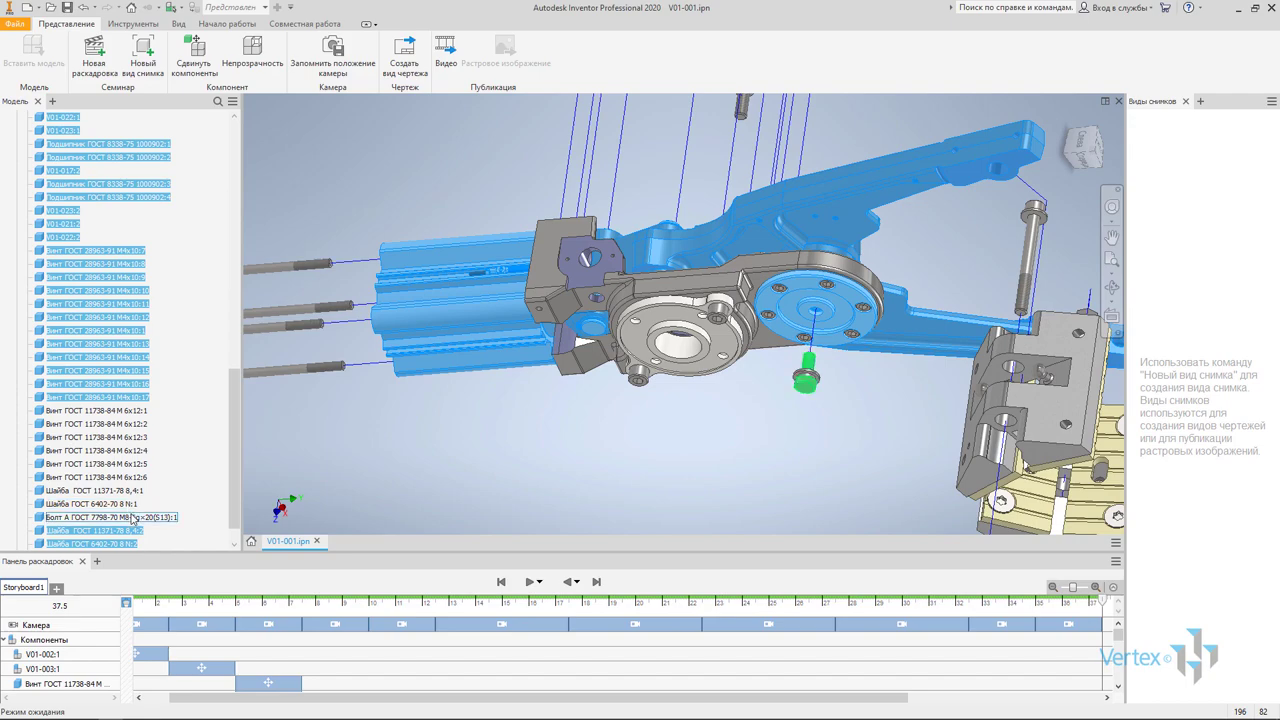
scroll(133, 517, "down", 1)
scroll(437, 451, "down", 3)
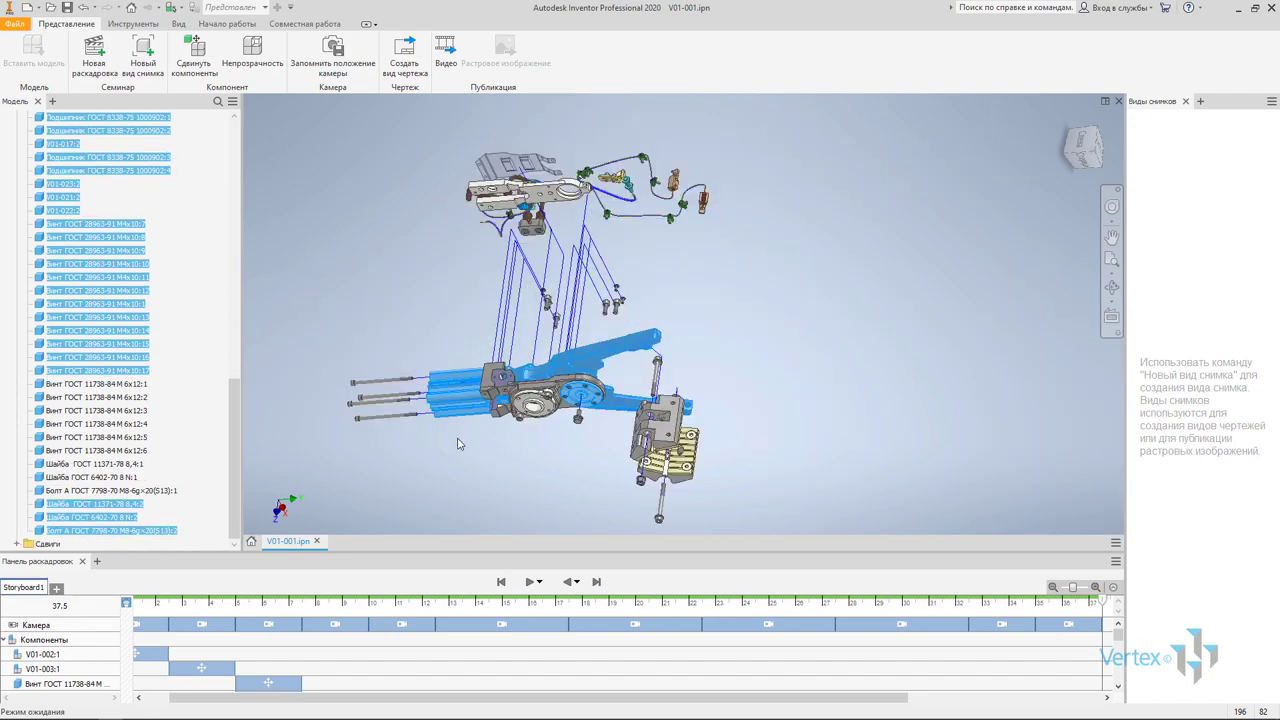
mouse_move(437, 451)
middle_mouse_down("shift")
mouse_move(510, 436)
mouse_move(466, 463)
middle_mouse_up("shift")
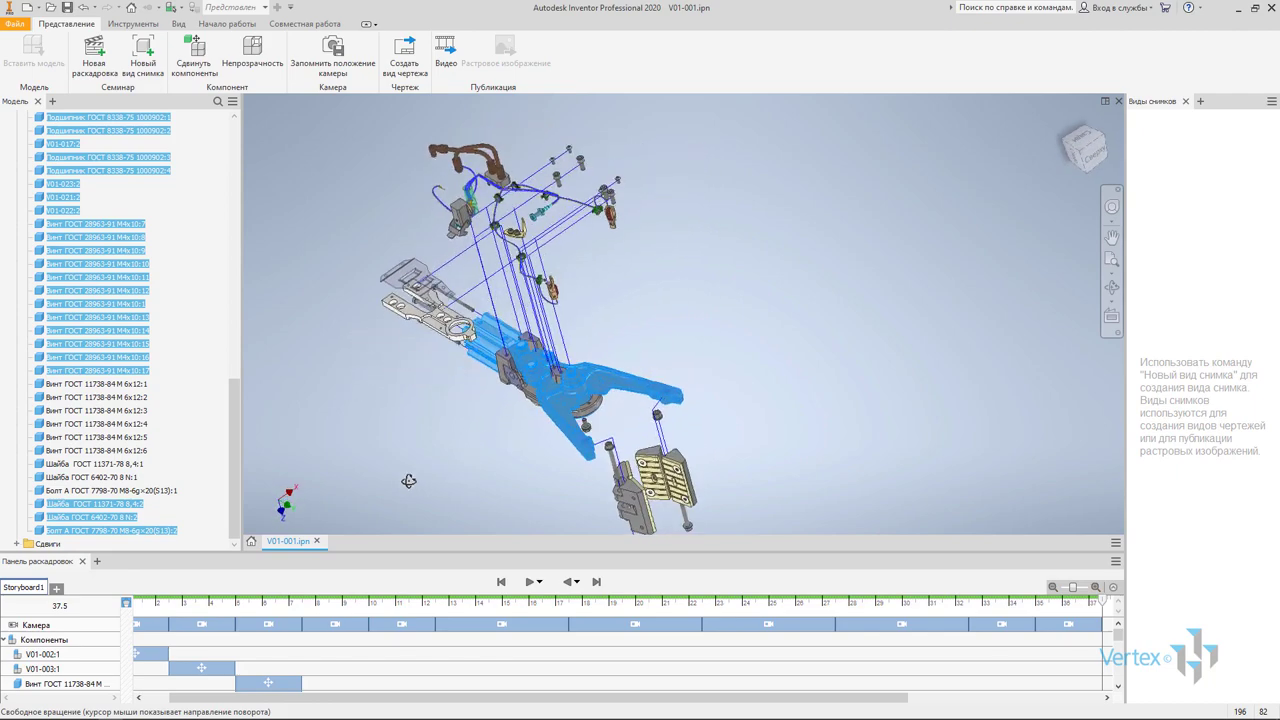
middle_click_drag(466, 463, 526, 300, "shift")
scroll(514, 345, "up", 3)
scroll(514, 345, "up", 3)
scroll(519, 331, "down", 2)
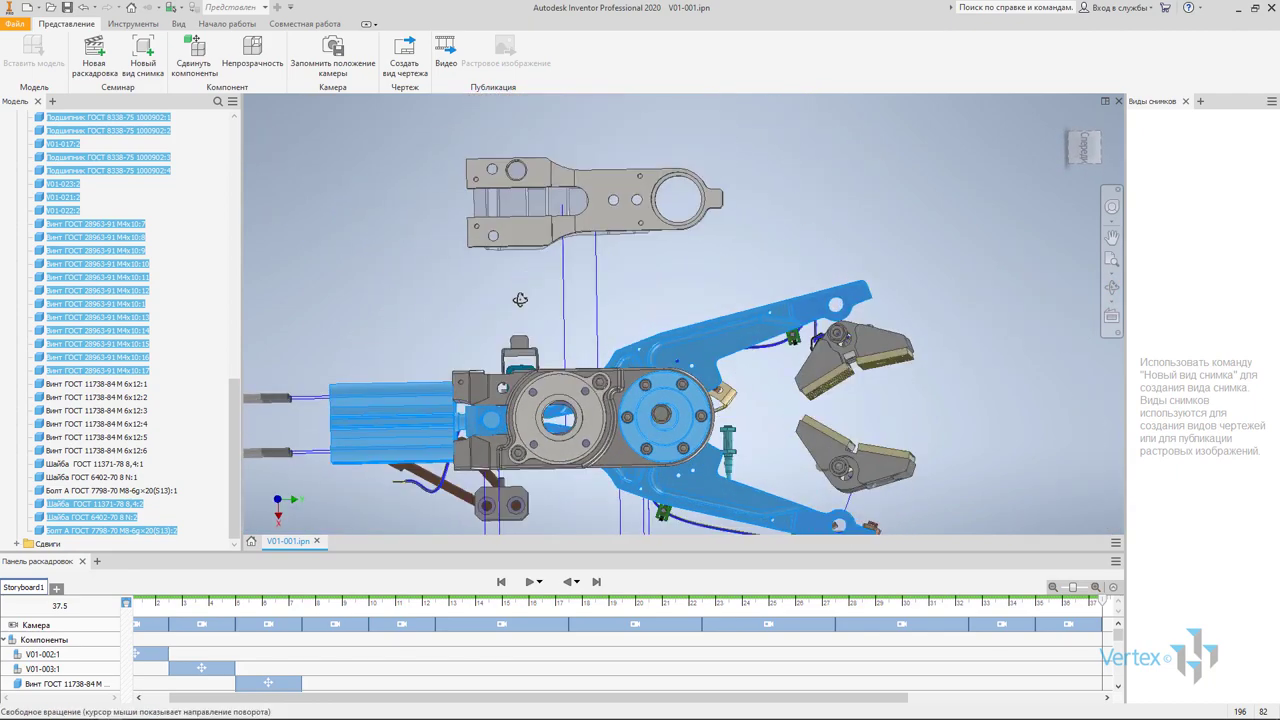
middle_click_drag(410, 426, 466, 384, "shift")
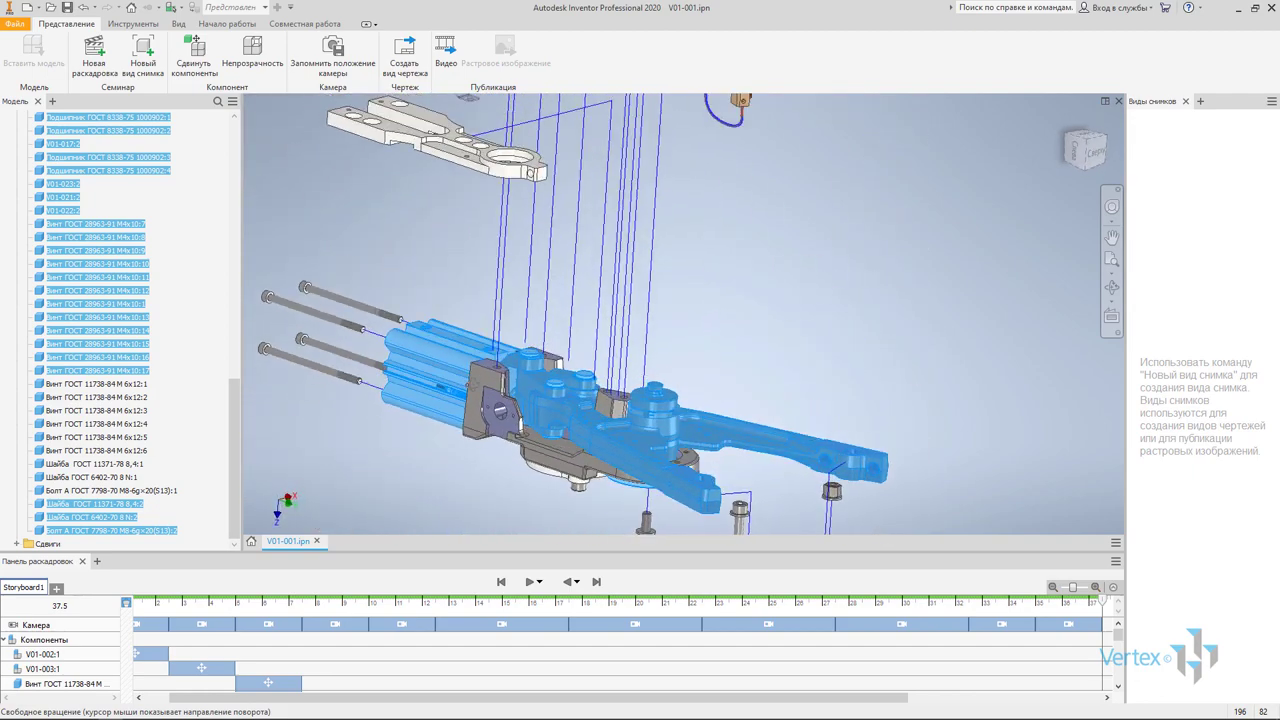
middle_click_drag(466, 384, 307, 318, "shift")
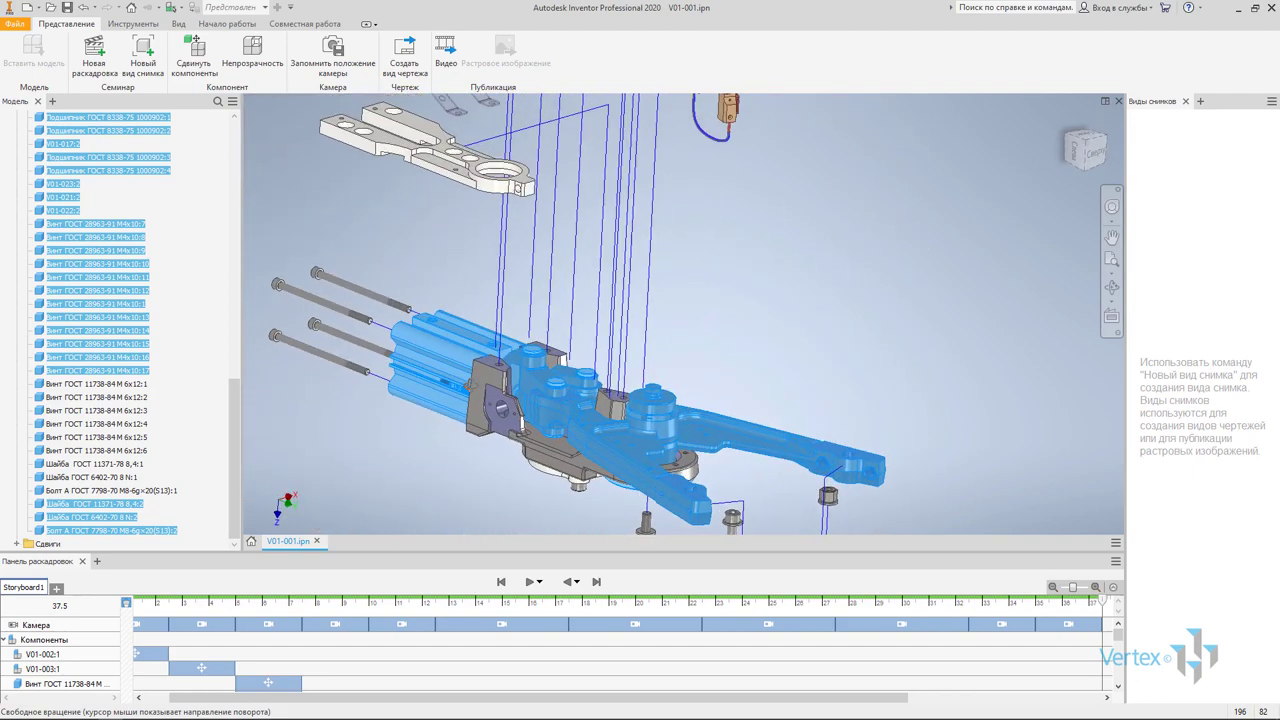
Tweak the selected arm parts 20 mm up along Y off the housing
left_click(203, 72)
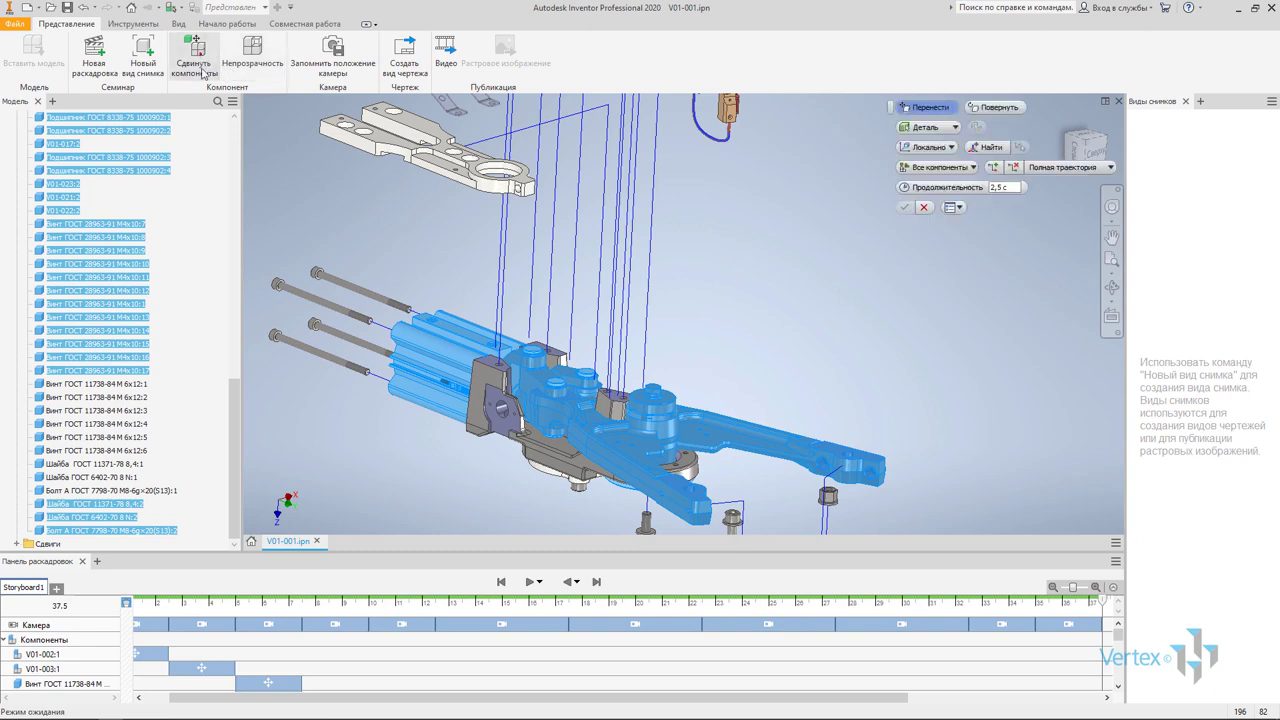
left_click(470, 320)
left_click_drag(480, 275, 488, 209)
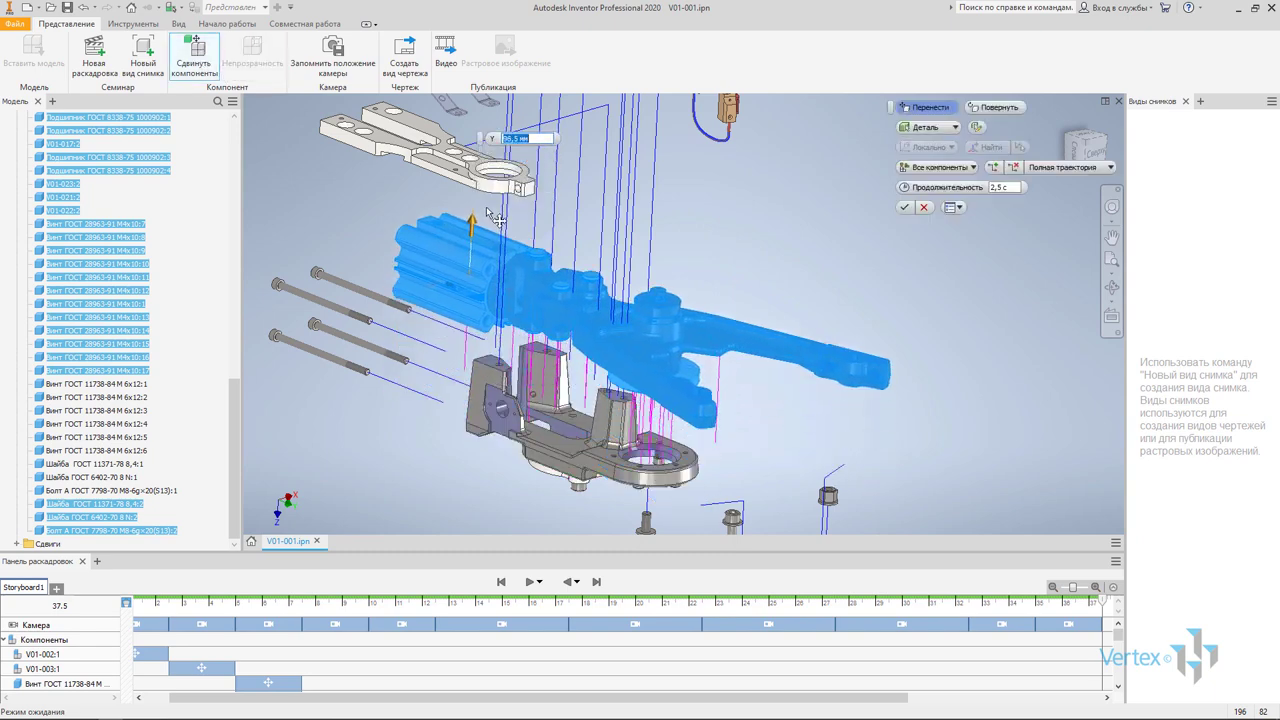
mouse_move(572, 352)
middle_mouse_down("shift")
mouse_move(640, 345)
mouse_move(610, 343)
middle_mouse_up("shift")
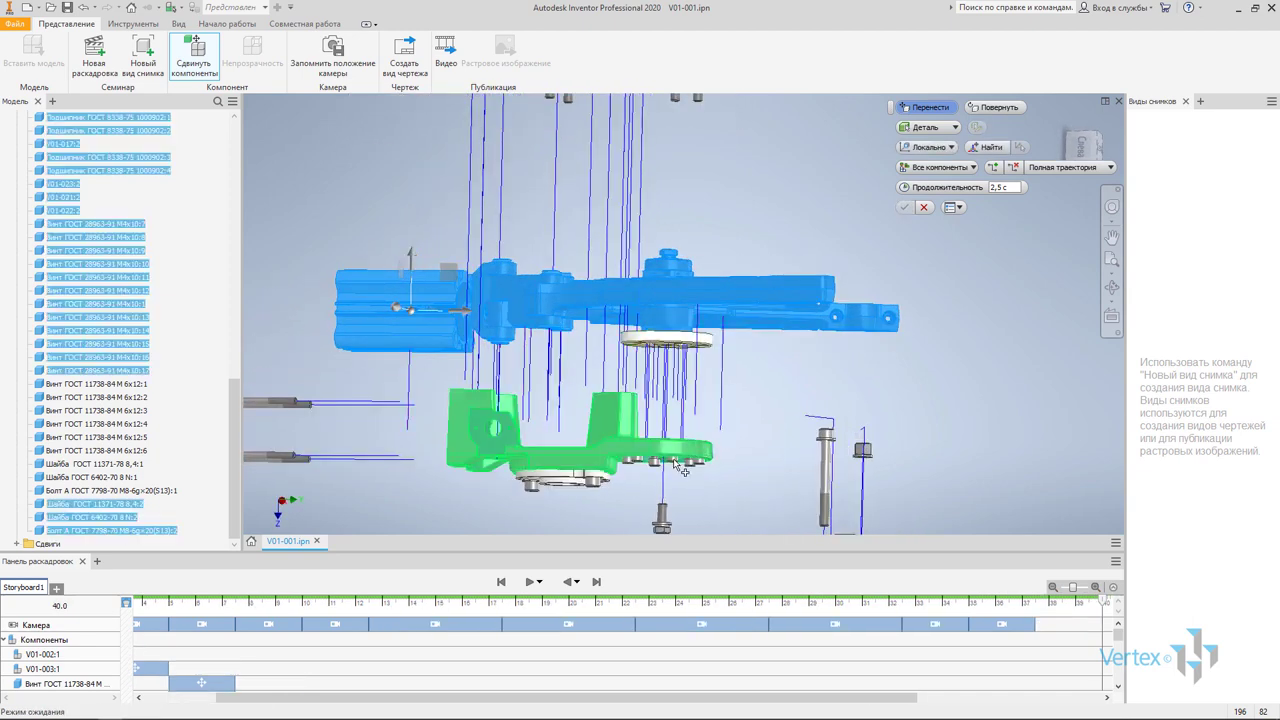
middle_click_drag(557, 357, 437, 221, "shift")
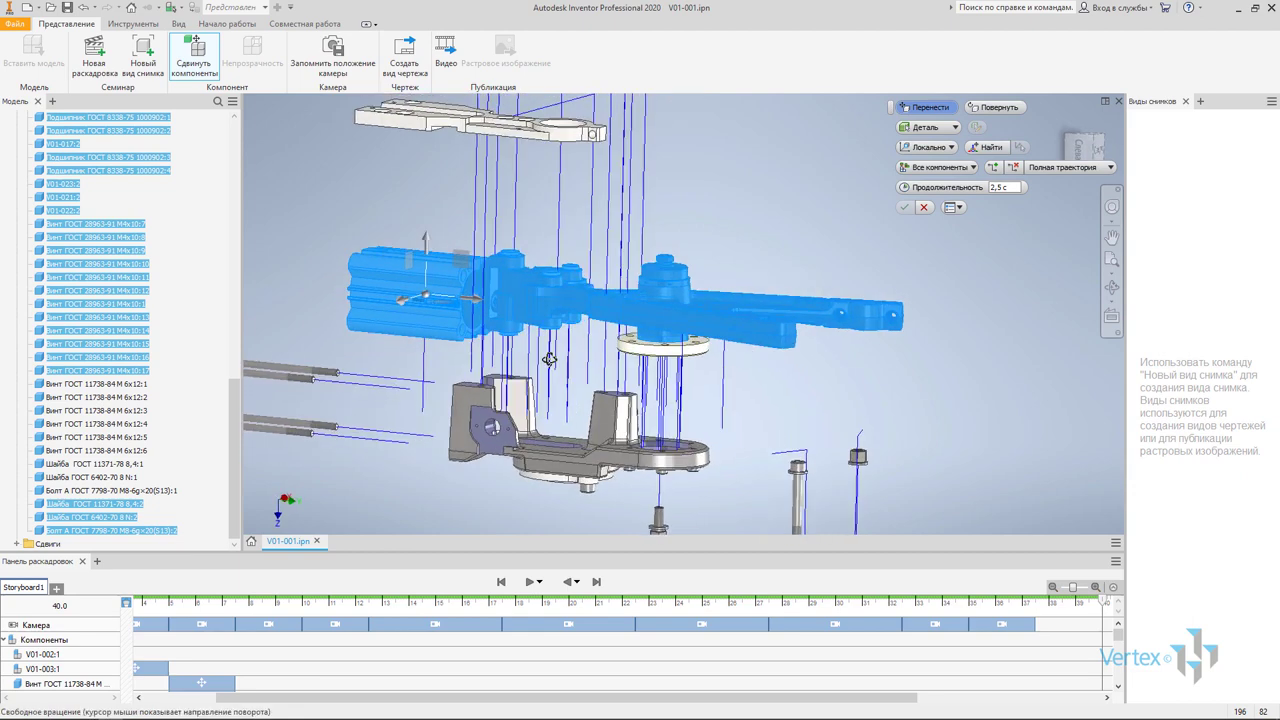
left_click_drag(428, 242, 440, 236)
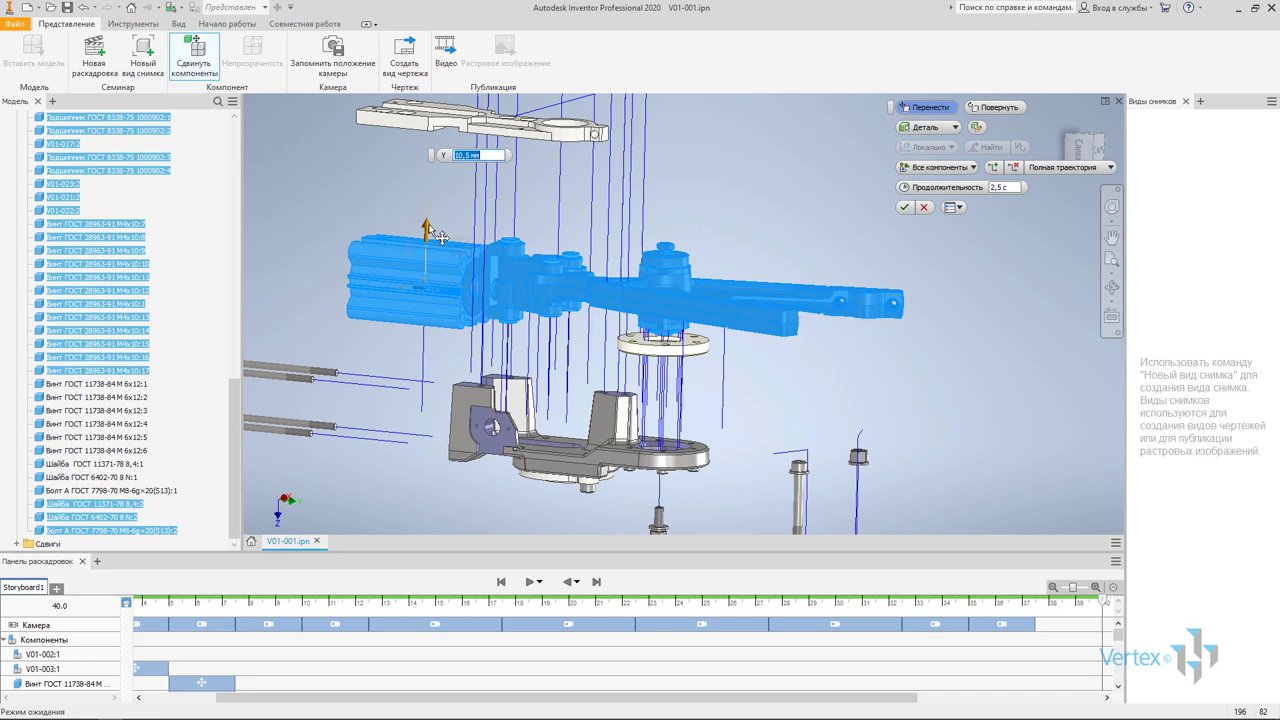
left_click_drag(440, 236, 440, 226)
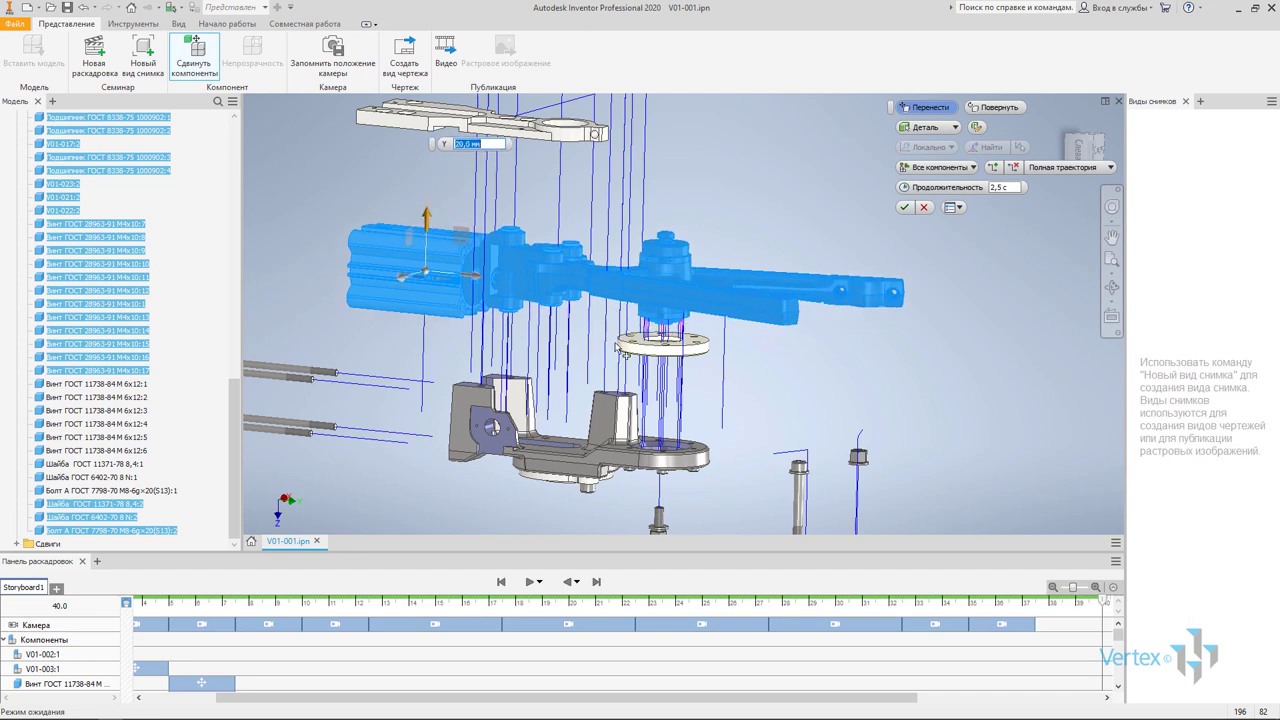
middle_click_drag(784, 397, 764, 393, "shift")
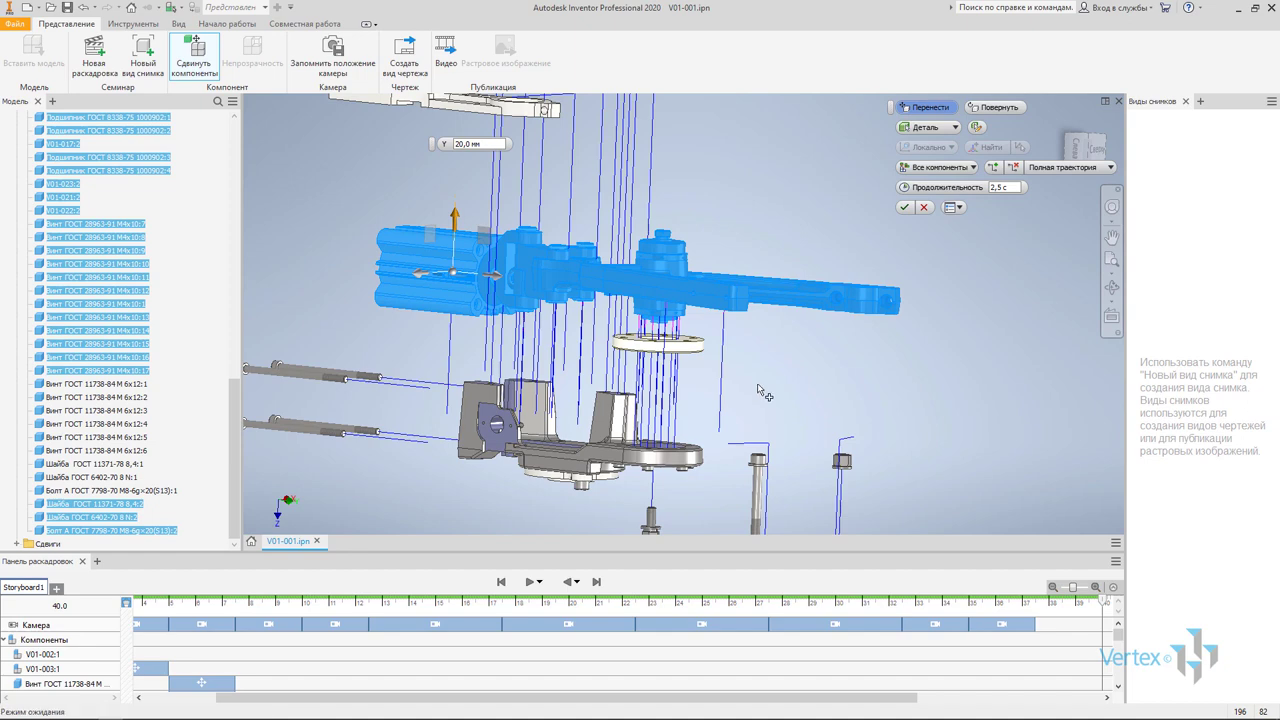
left_click(904, 207)
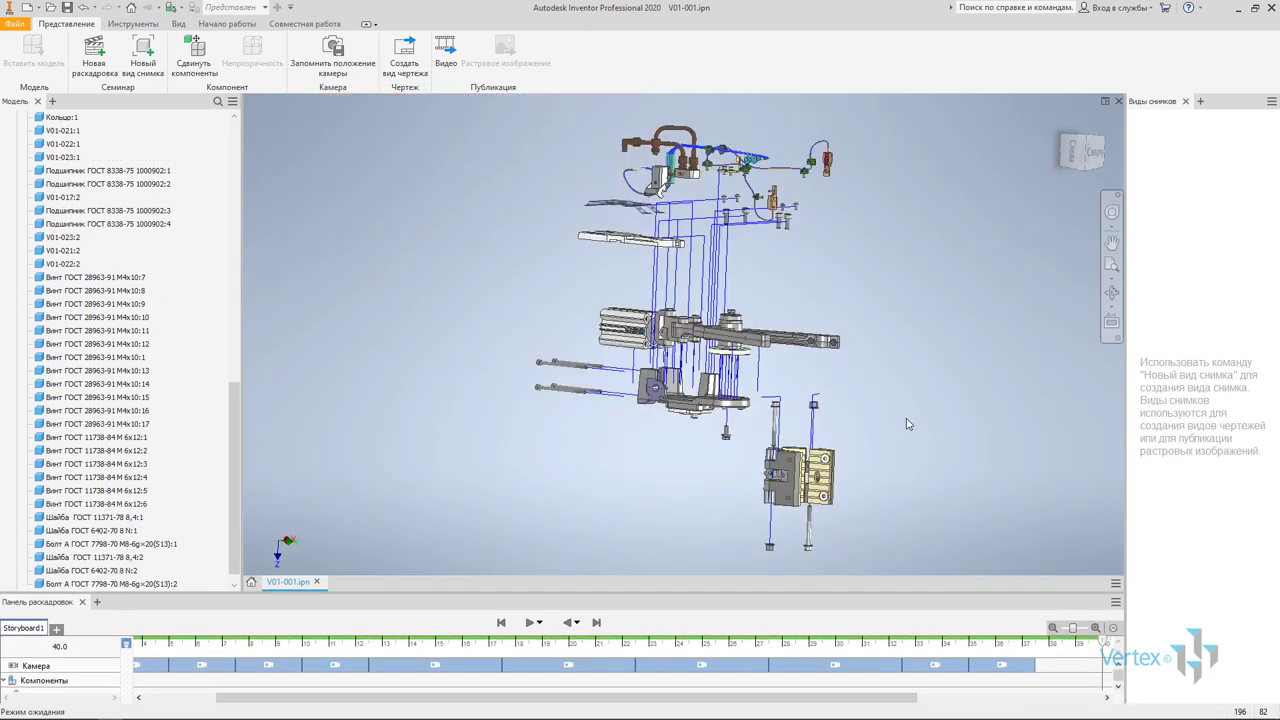
Reselect just the washer under the arm and enlarge the storyboard panel to show component tracks
scroll(804, 384, "down", 2)
scroll(806, 384, "down", 2)
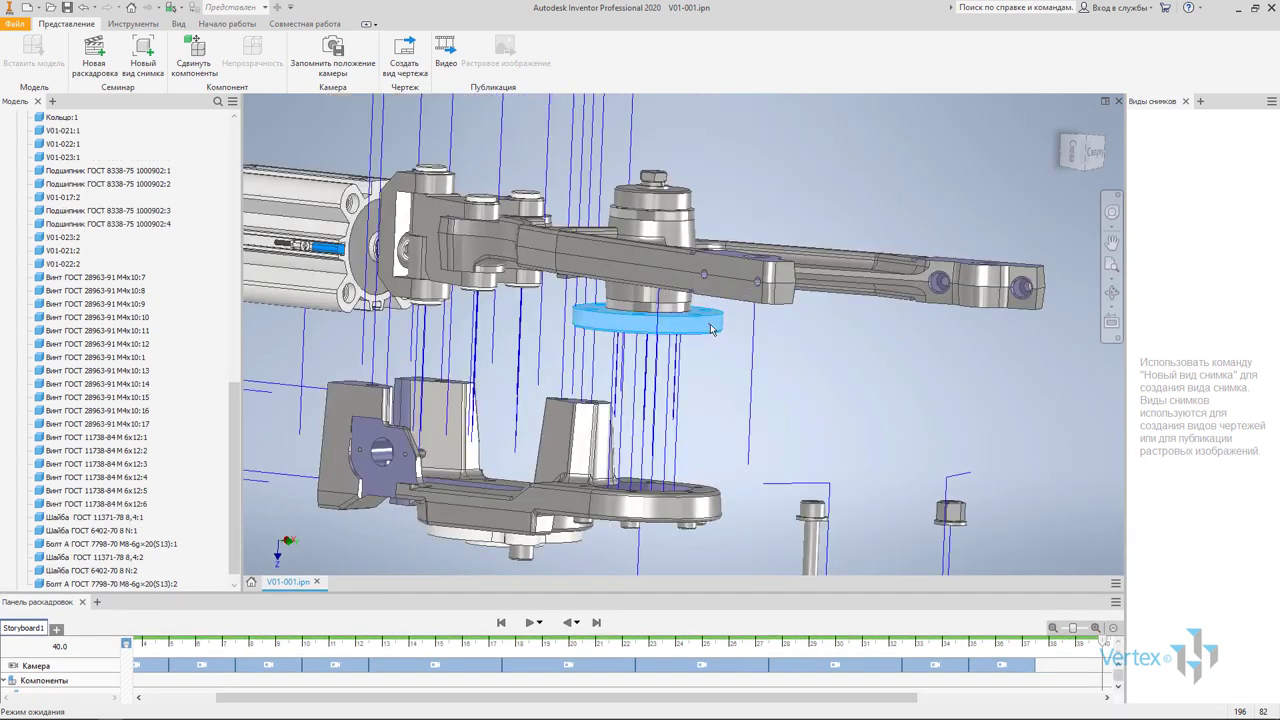
left_click(849, 382)
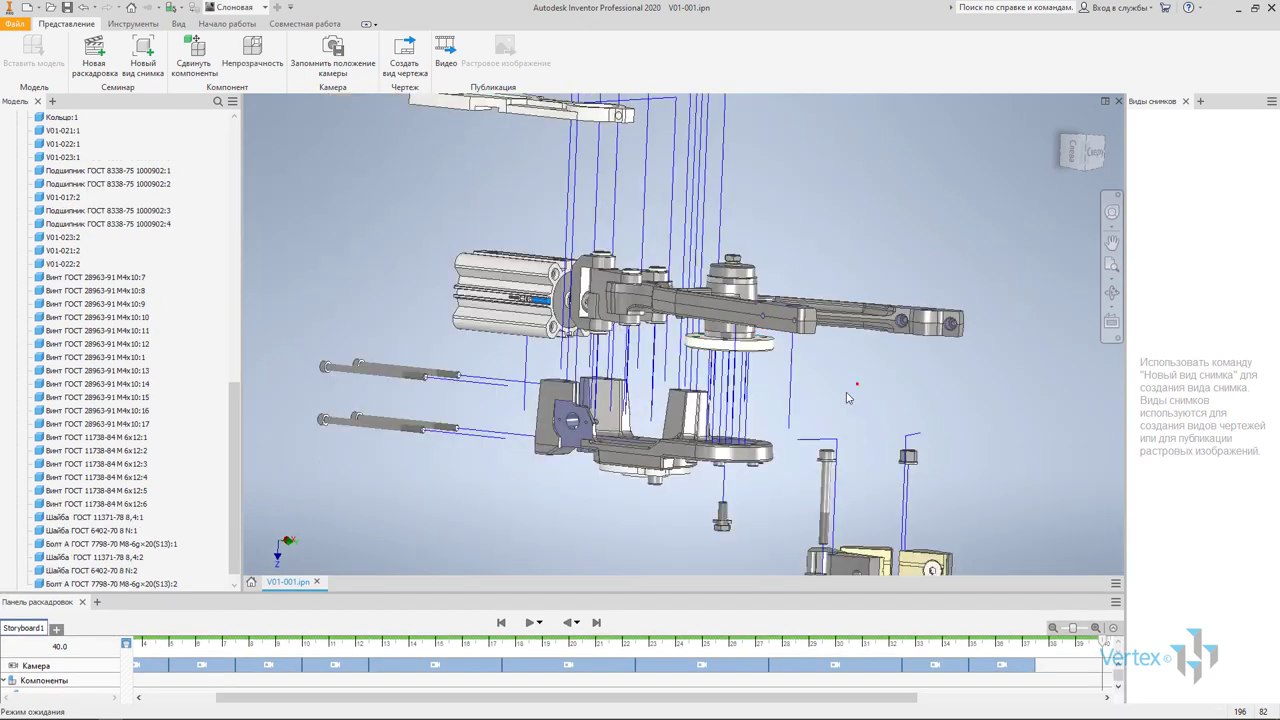
left_click(730, 438)
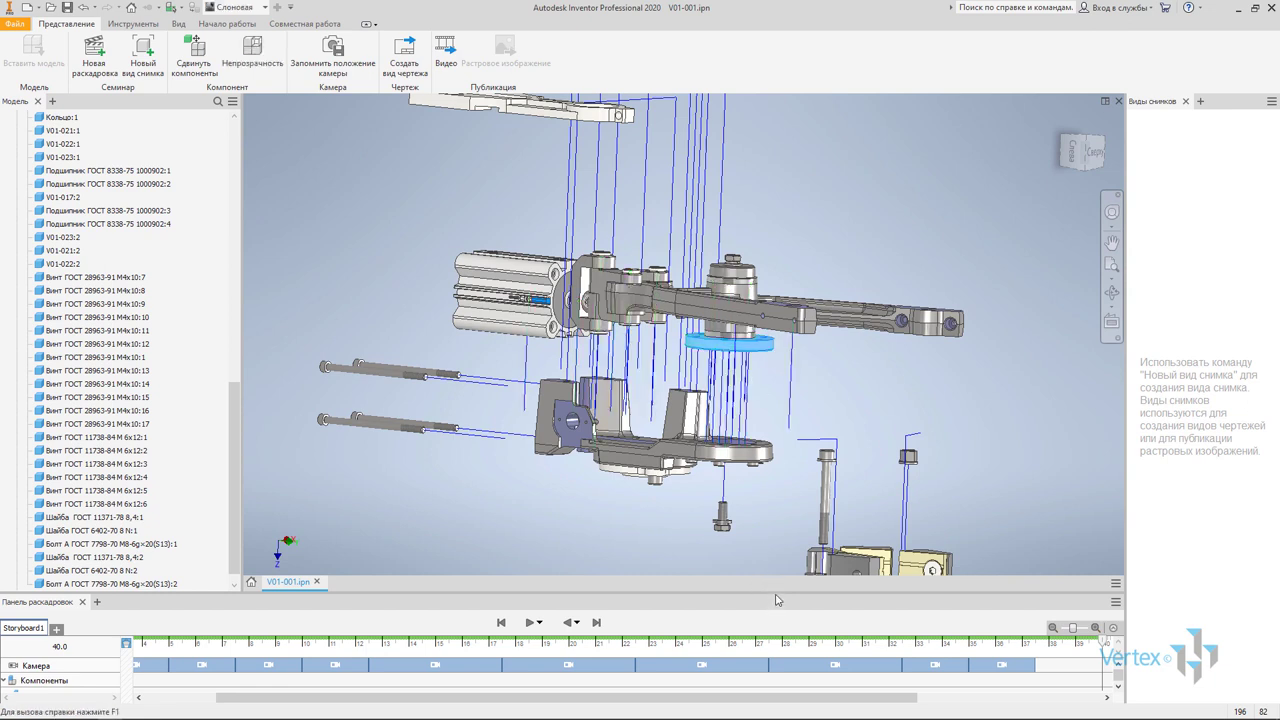
left_click_drag(775, 592, 775, 427)
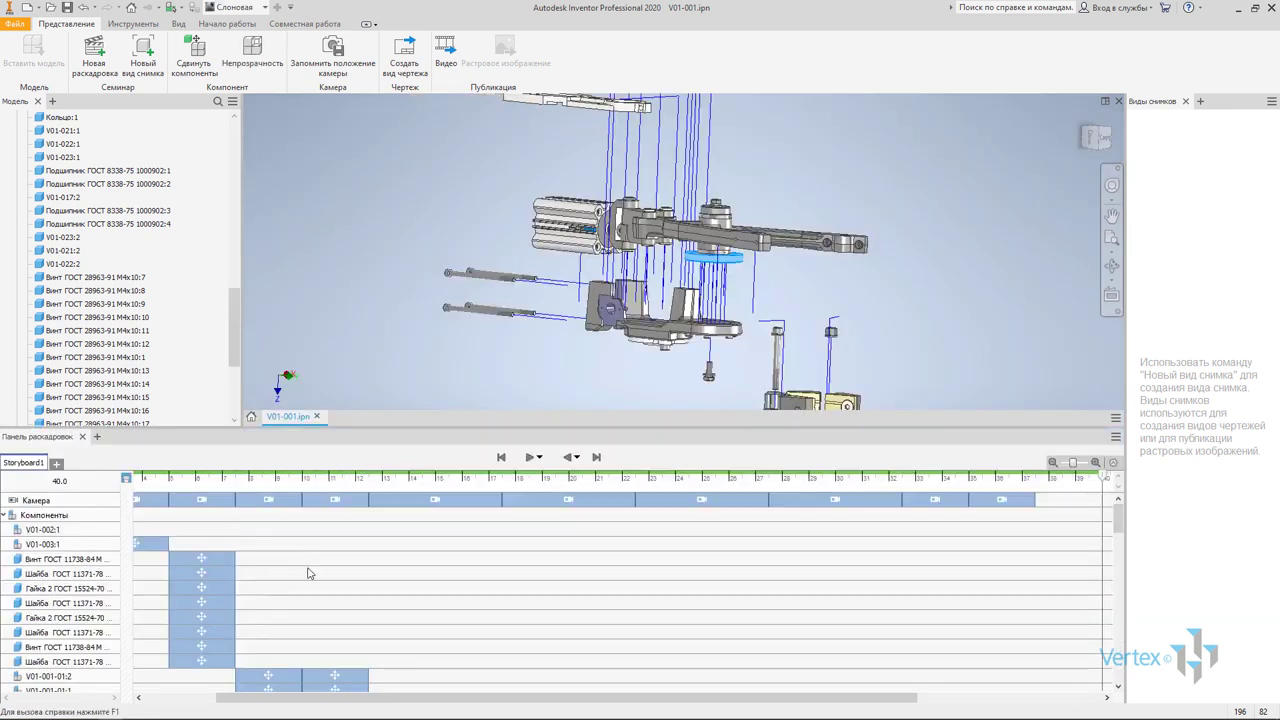
Scroll down to the V01-016:1 track and open its action options in the storyboard
scroll(50, 590, "down", 5)
scroll(60, 610, "down", 5)
scroll(80, 630, "down", 5)
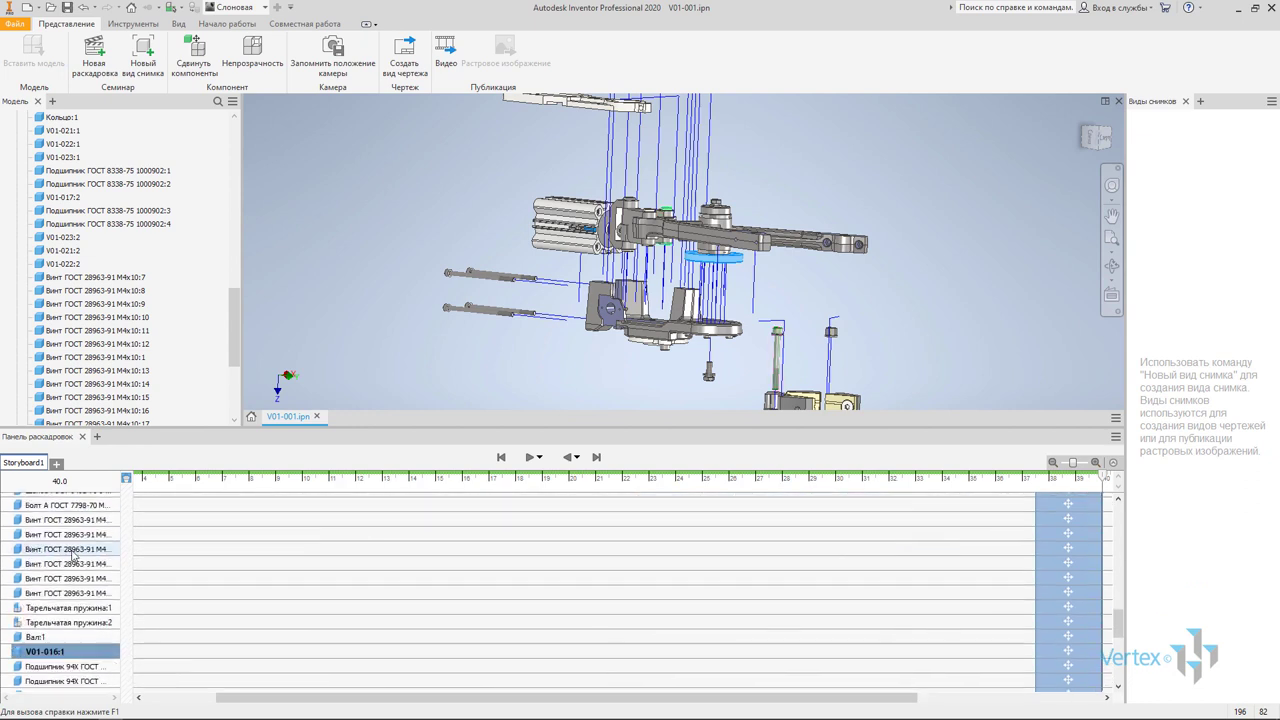
scroll(100, 655, "down", 5)
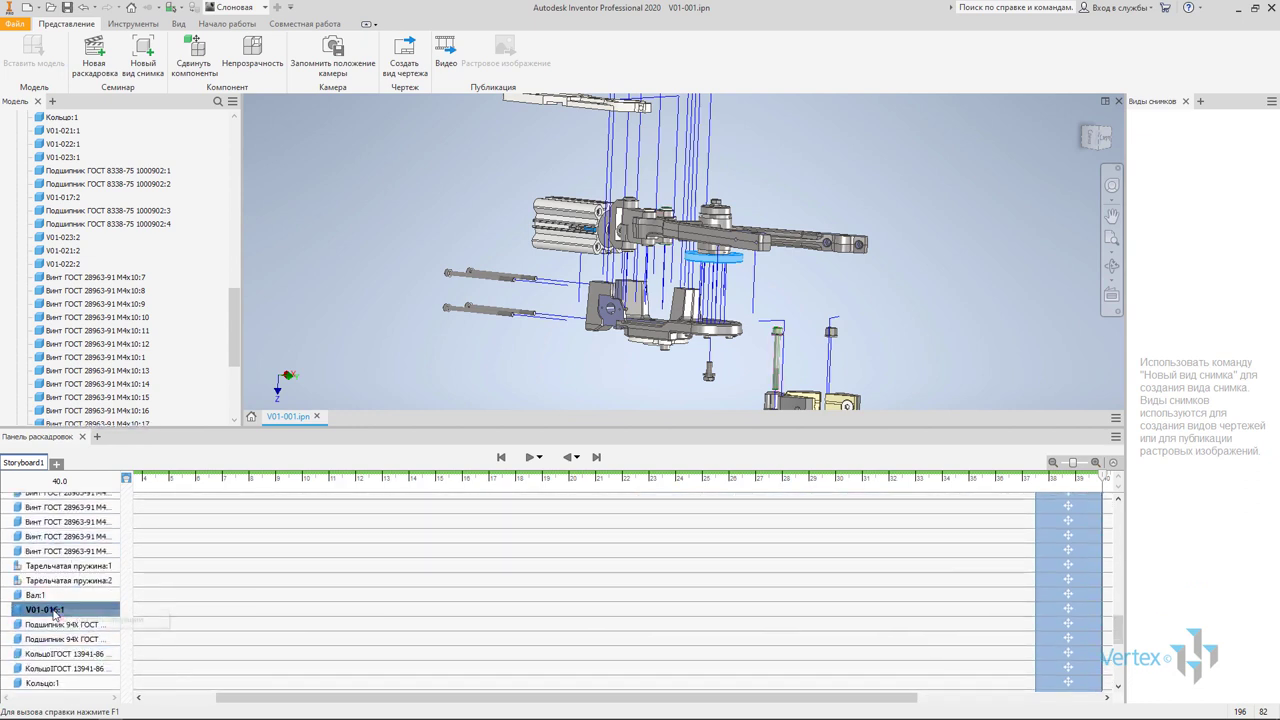
right_click(54, 614)
left_click(76, 619)
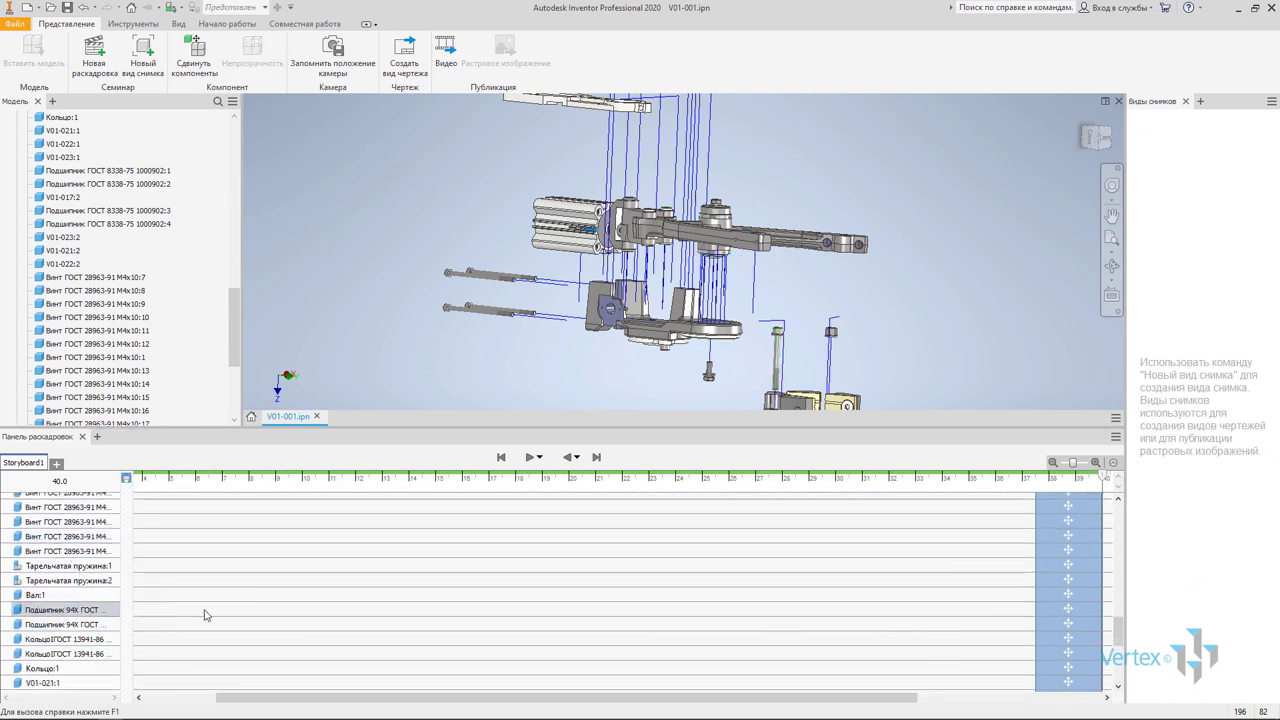
Edit a screw's move action and finish the tweak without moving any parts
middle_click_drag(436, 380, 560, 345, "shift")
left_click(1049, 521)
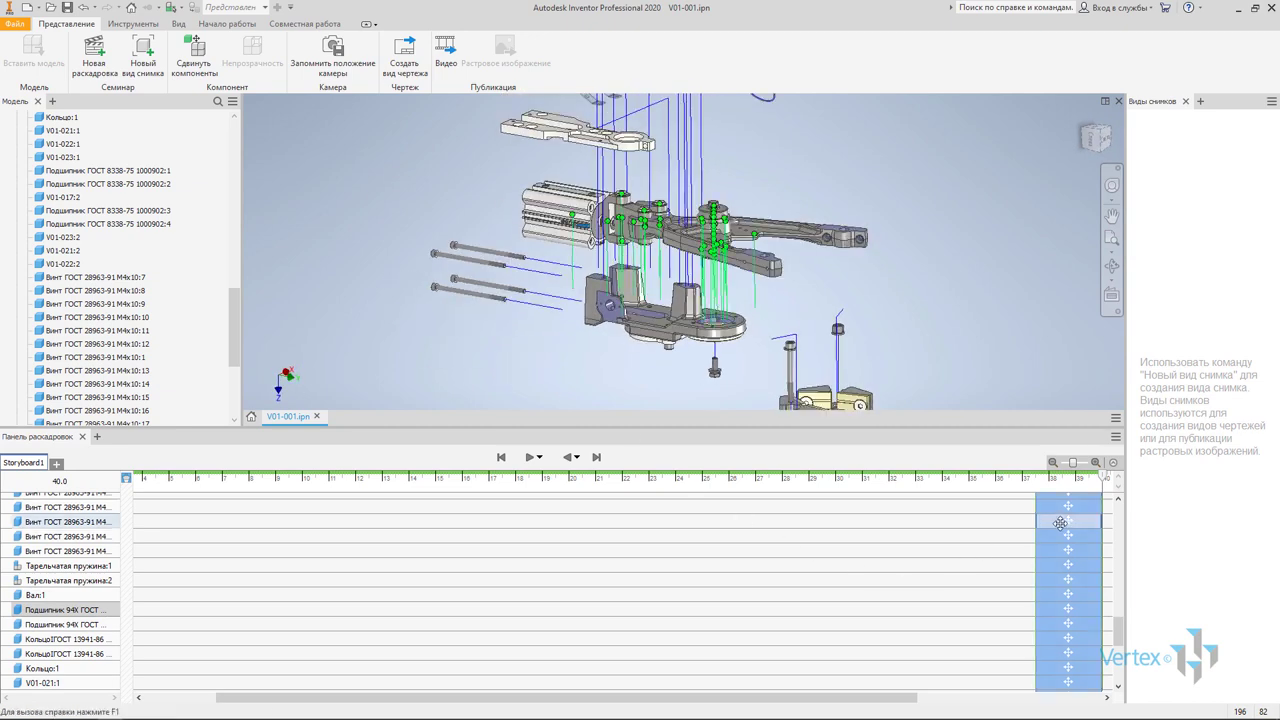
right_click(1060, 522)
left_click(1120, 548)
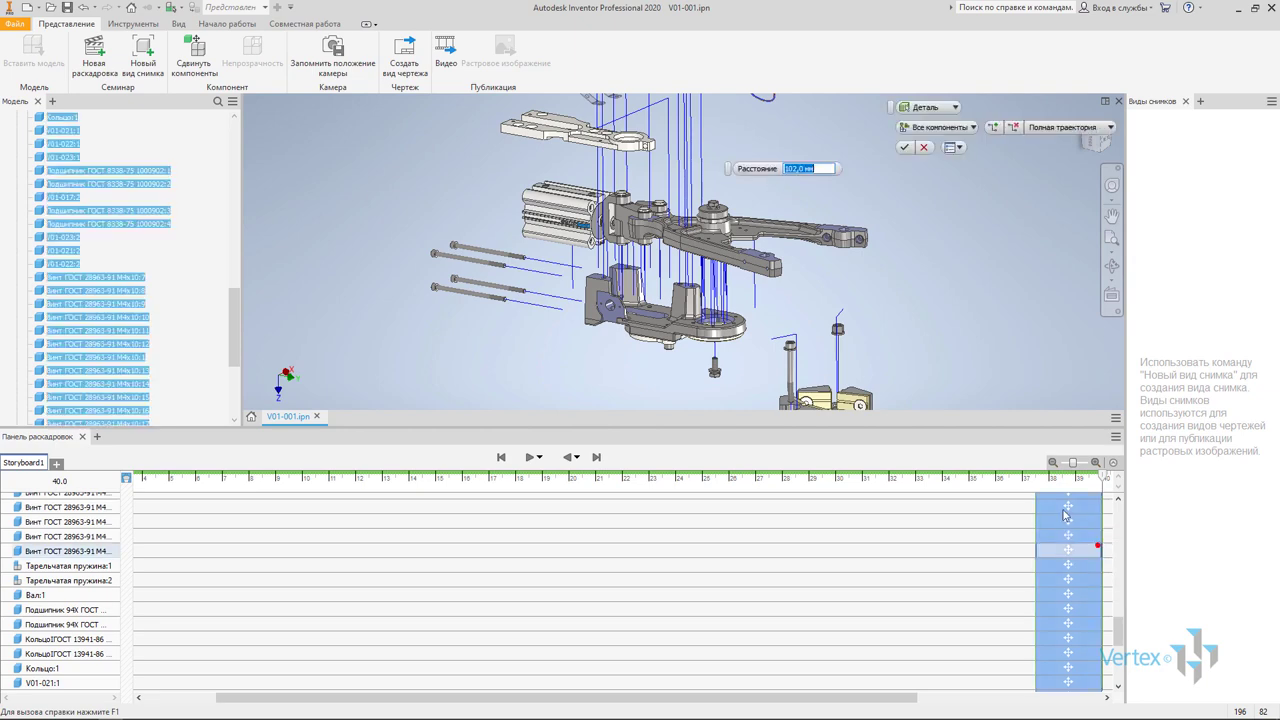
key("Return")
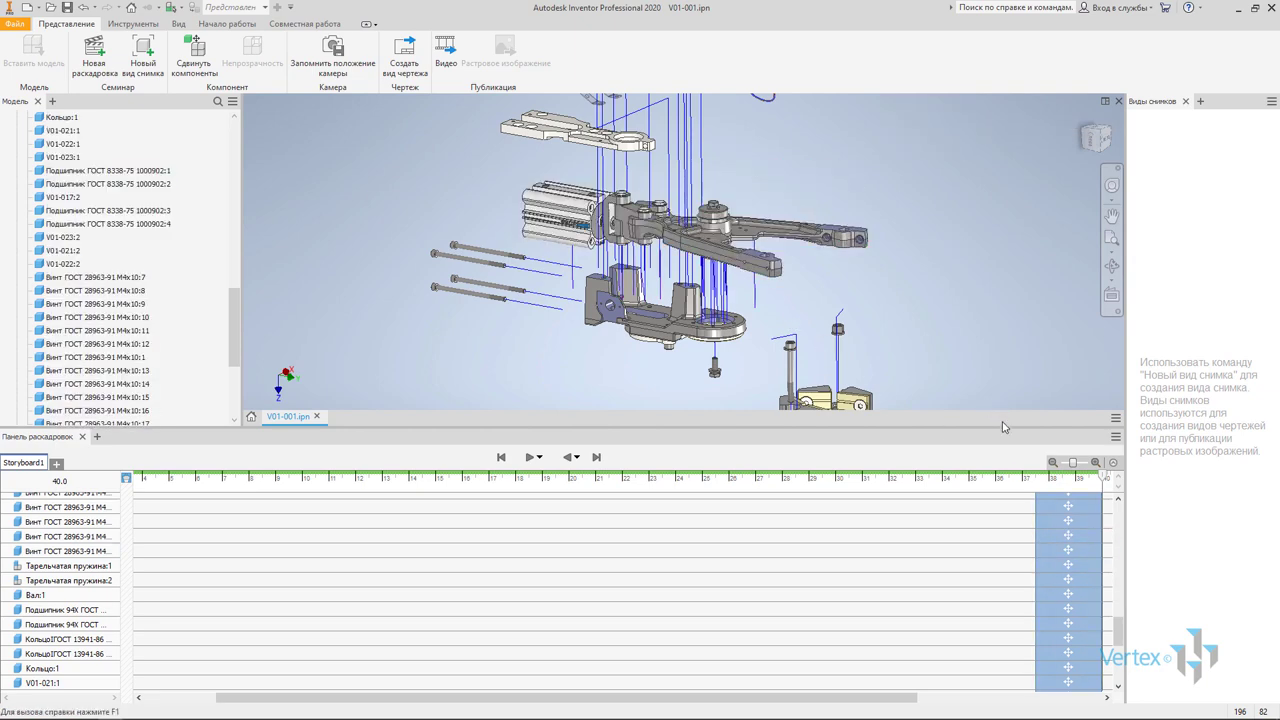
Enlarge the storyboard panel and inspect the last tweak actions on the timeline
left_click_drag(997, 435, 990, 337)
scroll(957, 486, "up", 5)
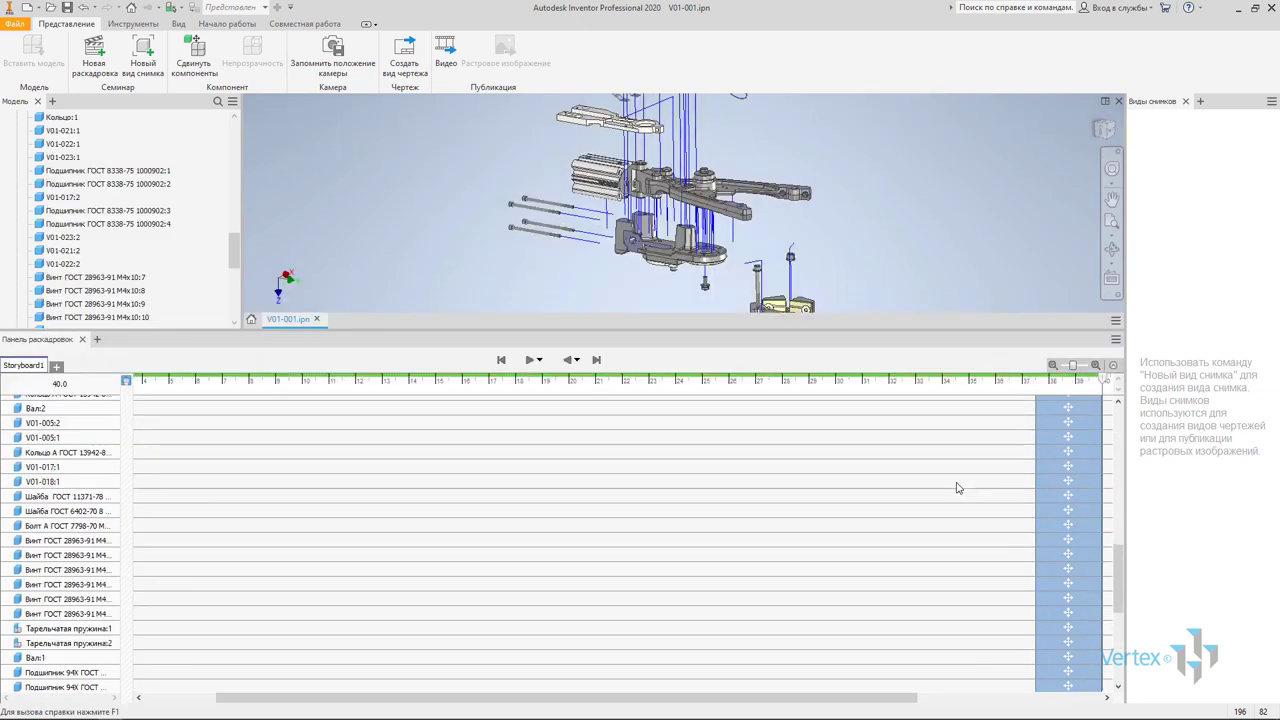
scroll(968, 499, "up", 5)
scroll(968, 499, "down", 3)
left_click(1042, 540)
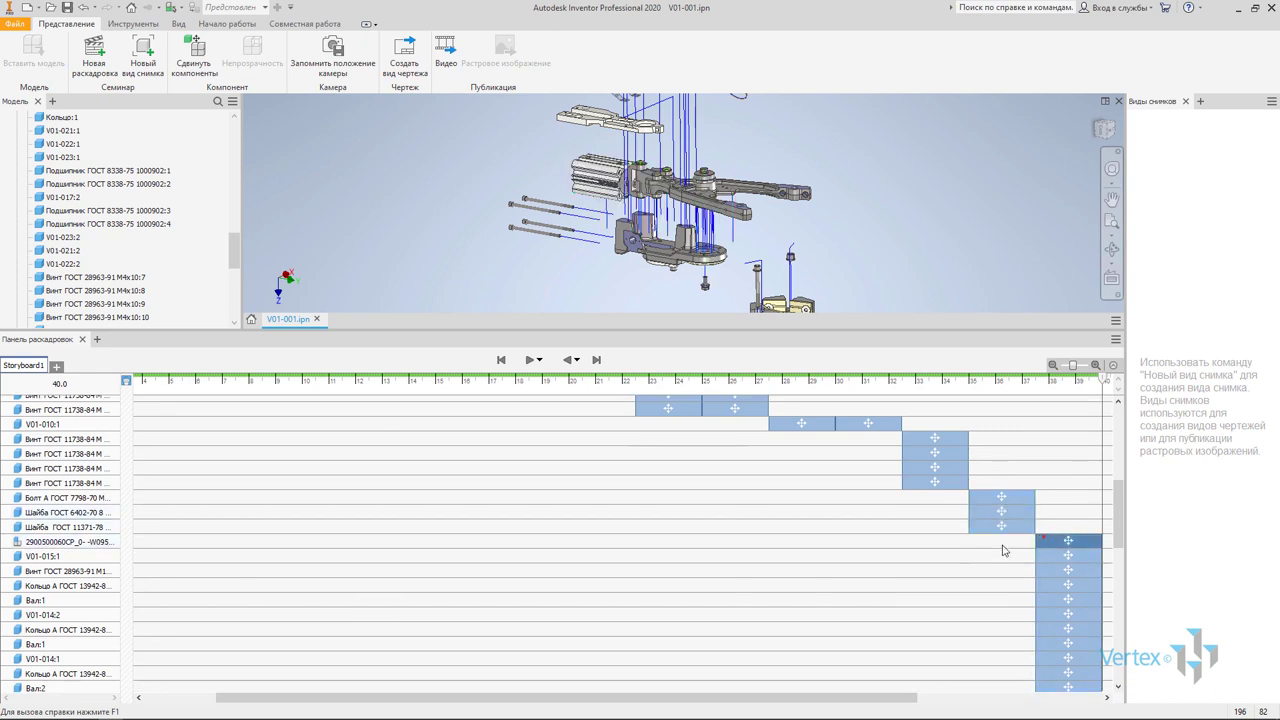
scroll(1105, 560, "down", 5)
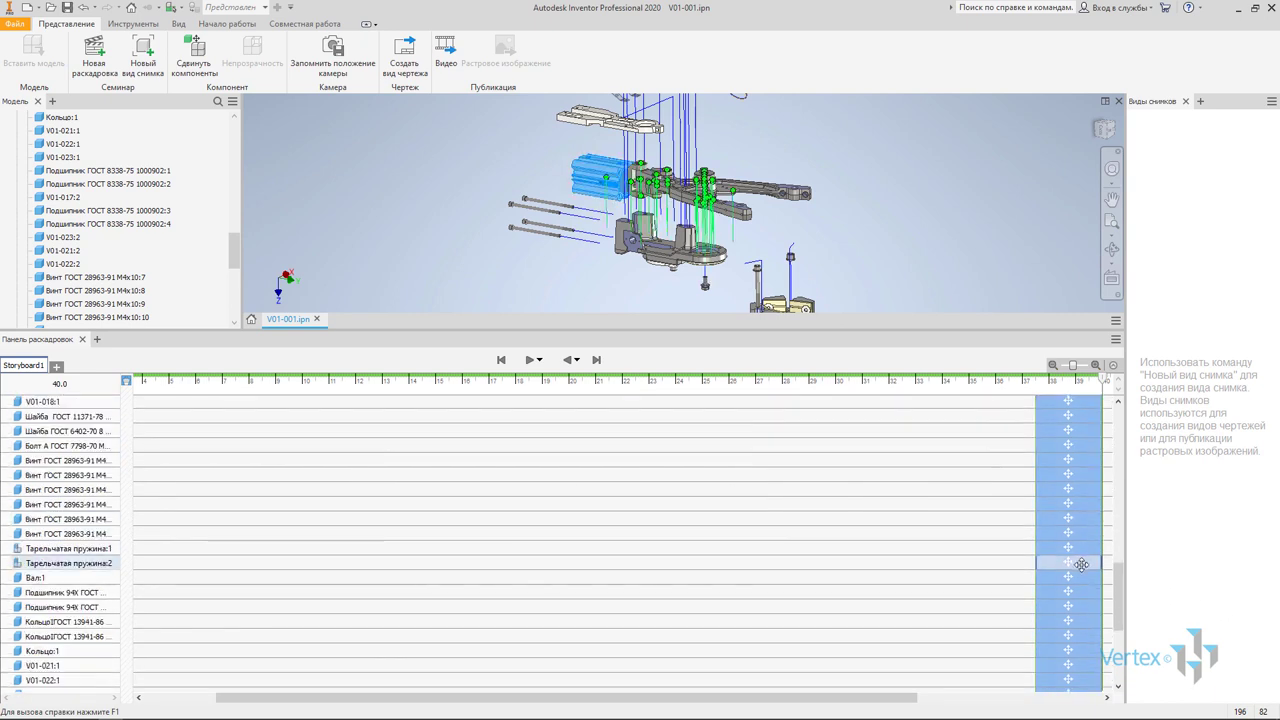
scroll(1079, 627, "down", 5)
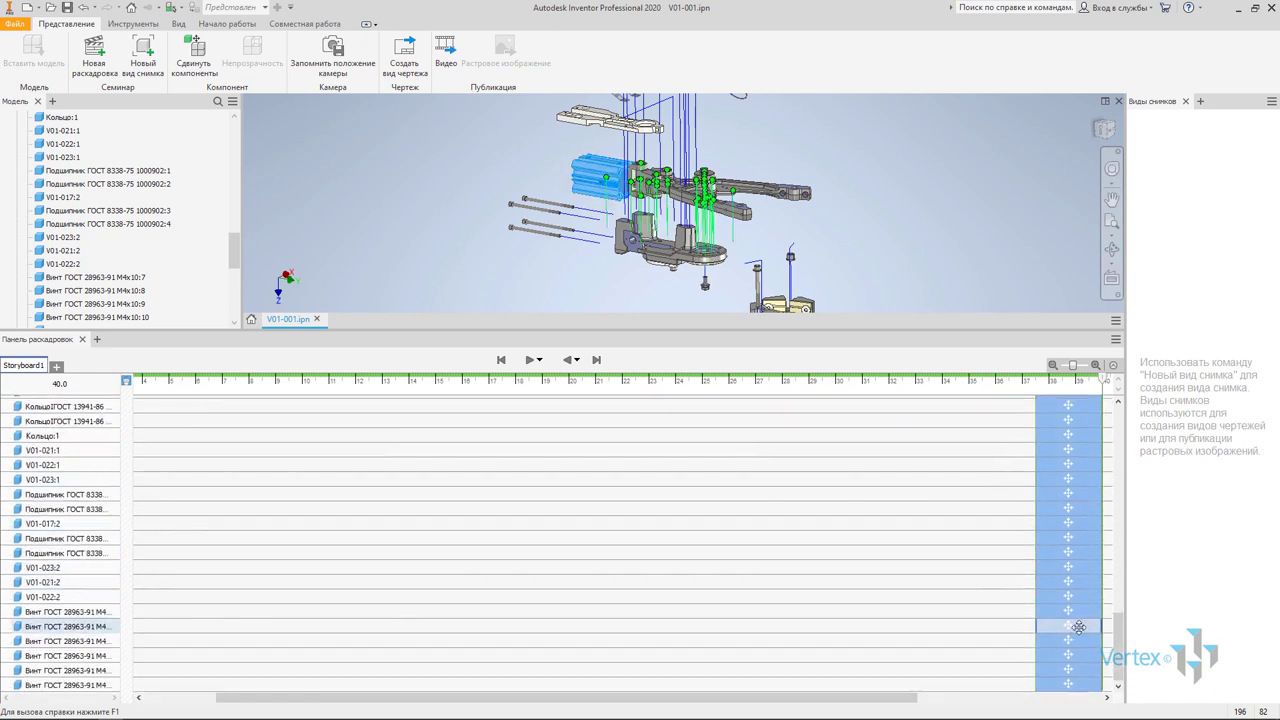
left_click(1072, 685)
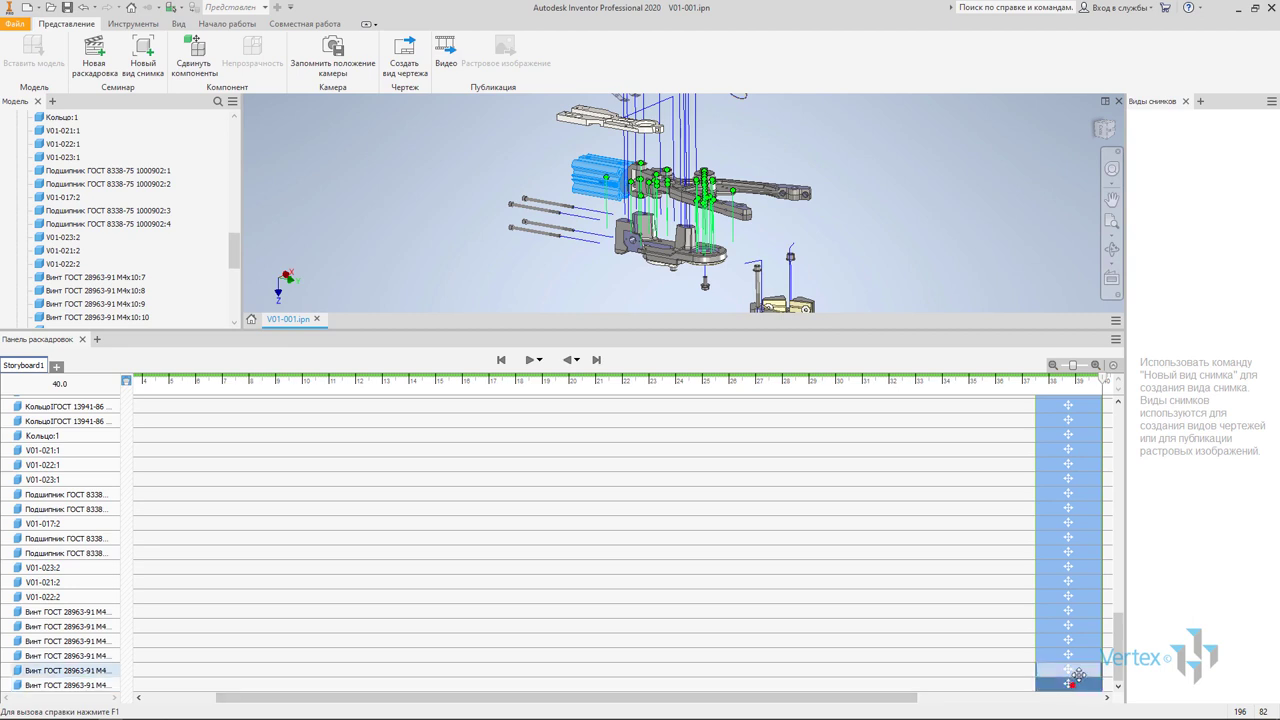
Select the tracks from V01-015:1 down plus the cylinder, then clear the selection and shrink the storyboard
left_click(65, 685)
scroll(70, 665, "down", 3)
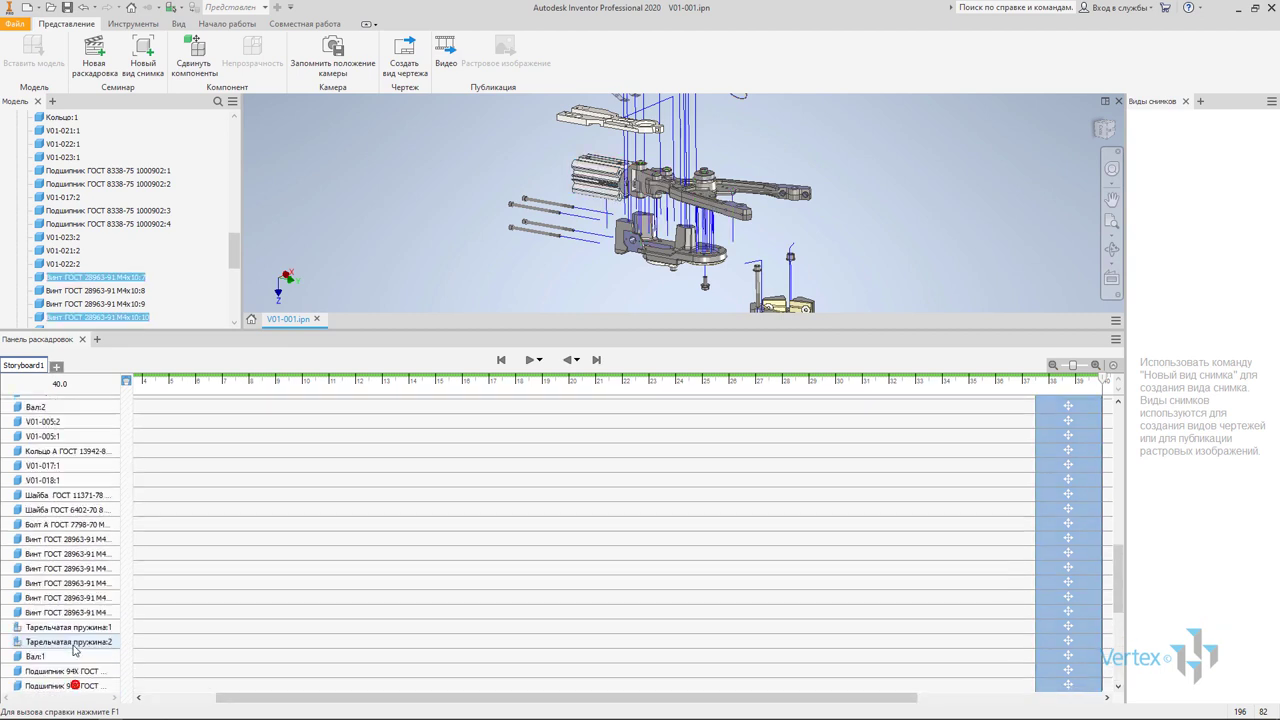
scroll(73, 650, "down", 3)
scroll(73, 650, "up", 3)
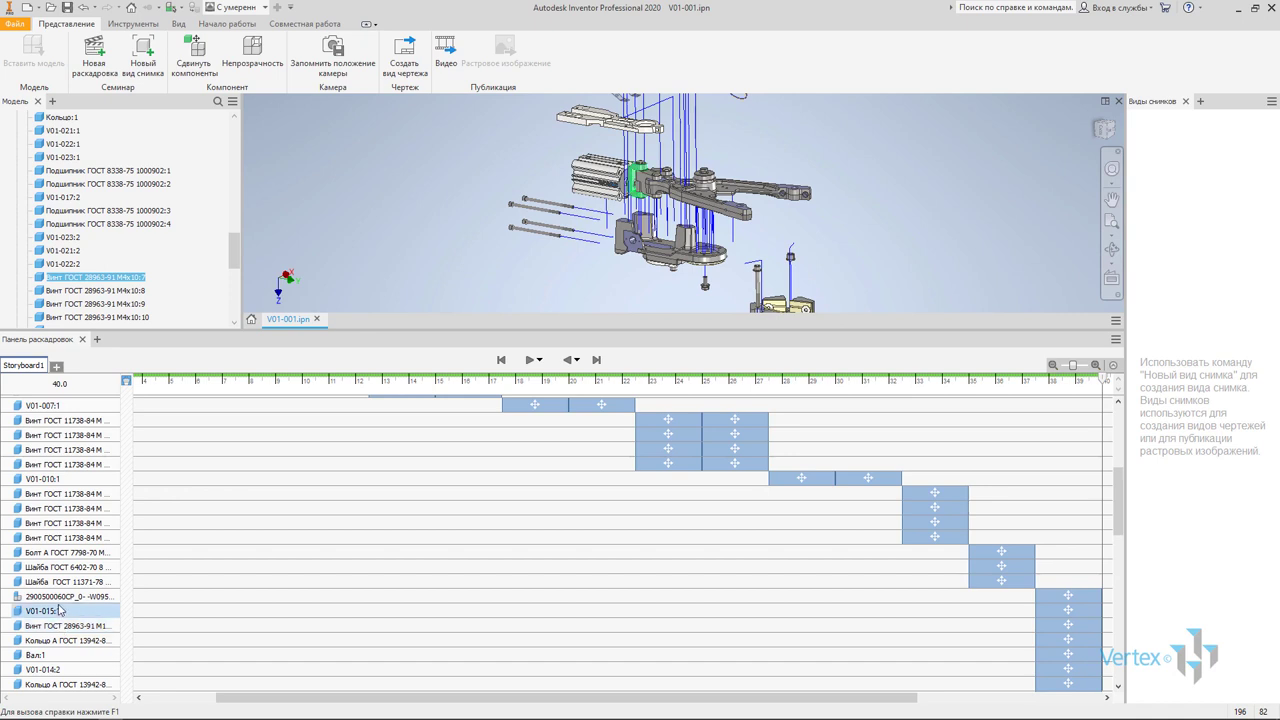
left_click(62, 611, "shift")
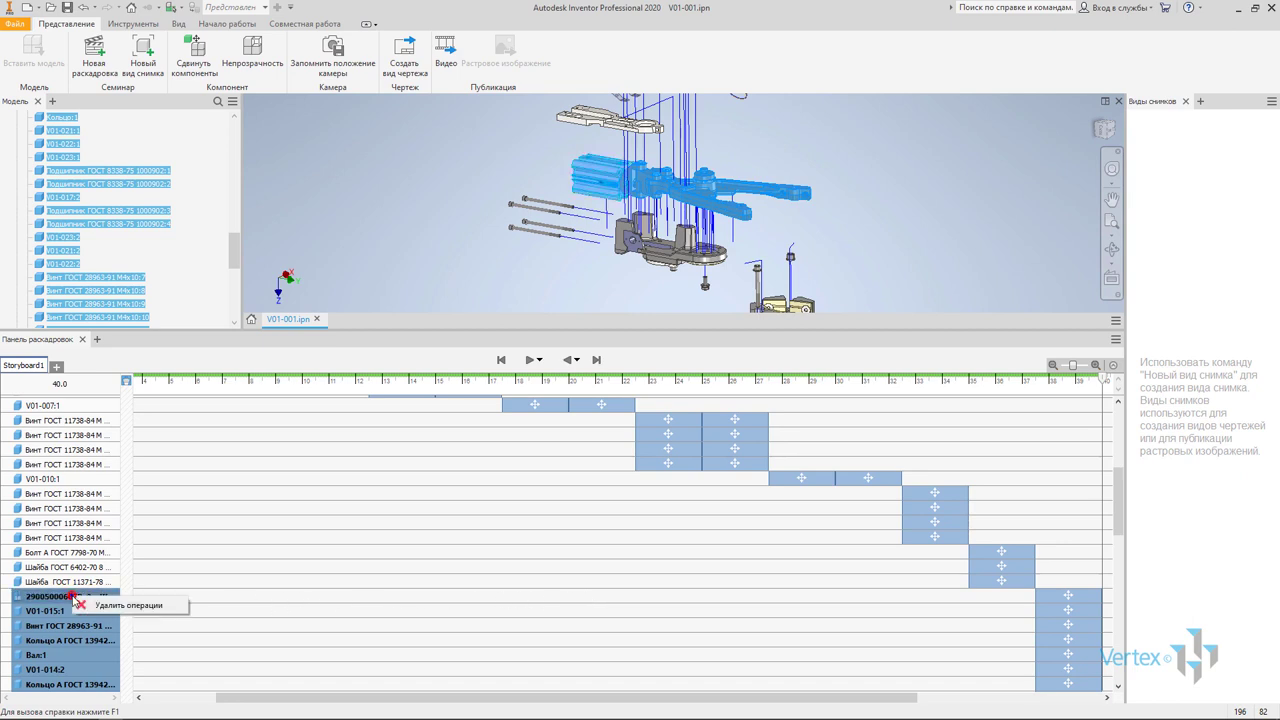
left_click(73, 598, "ctrl")
left_click(875, 258)
mouse_move(872, 252)
middle_mouse_down("shift")
mouse_move(781, 247)
mouse_move(837, 258)
middle_mouse_up("shift")
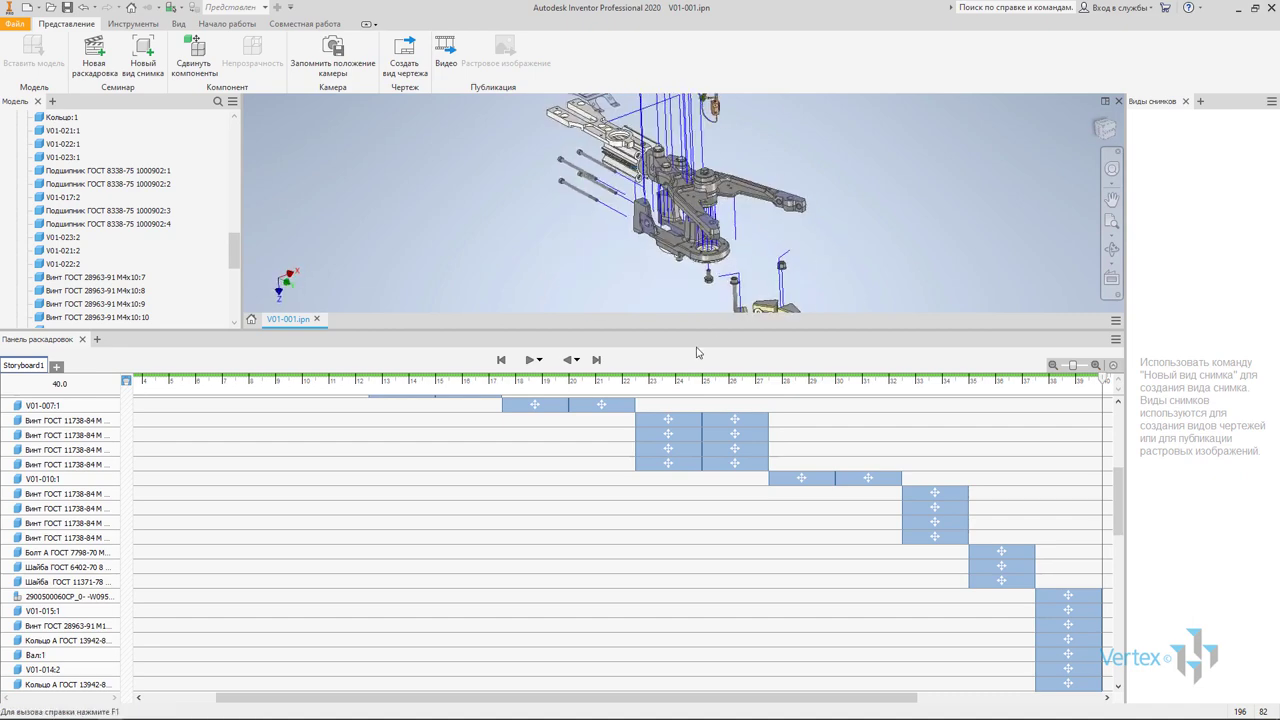
left_click_drag(701, 330, 701, 611)
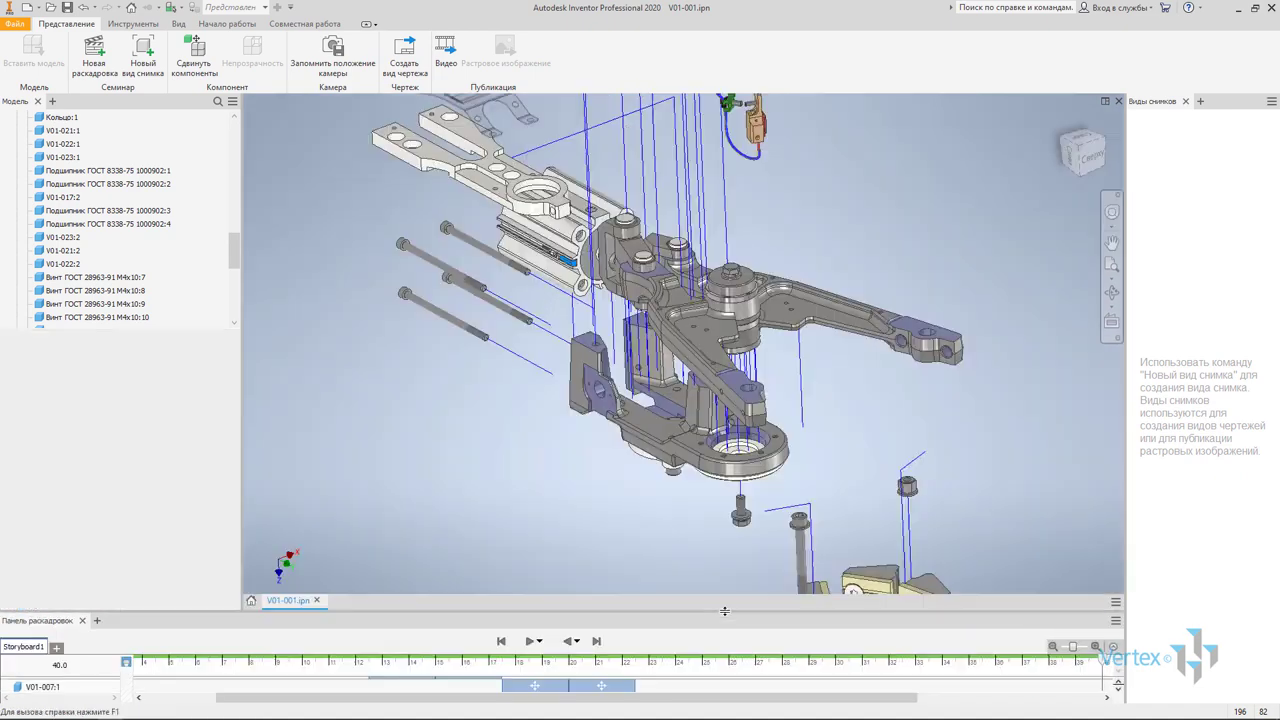
Orbit the exploded gripper to a new angle and scroll the storyboard up to the Camera track
middle_click_drag(540, 465, 648, 540, "shift")
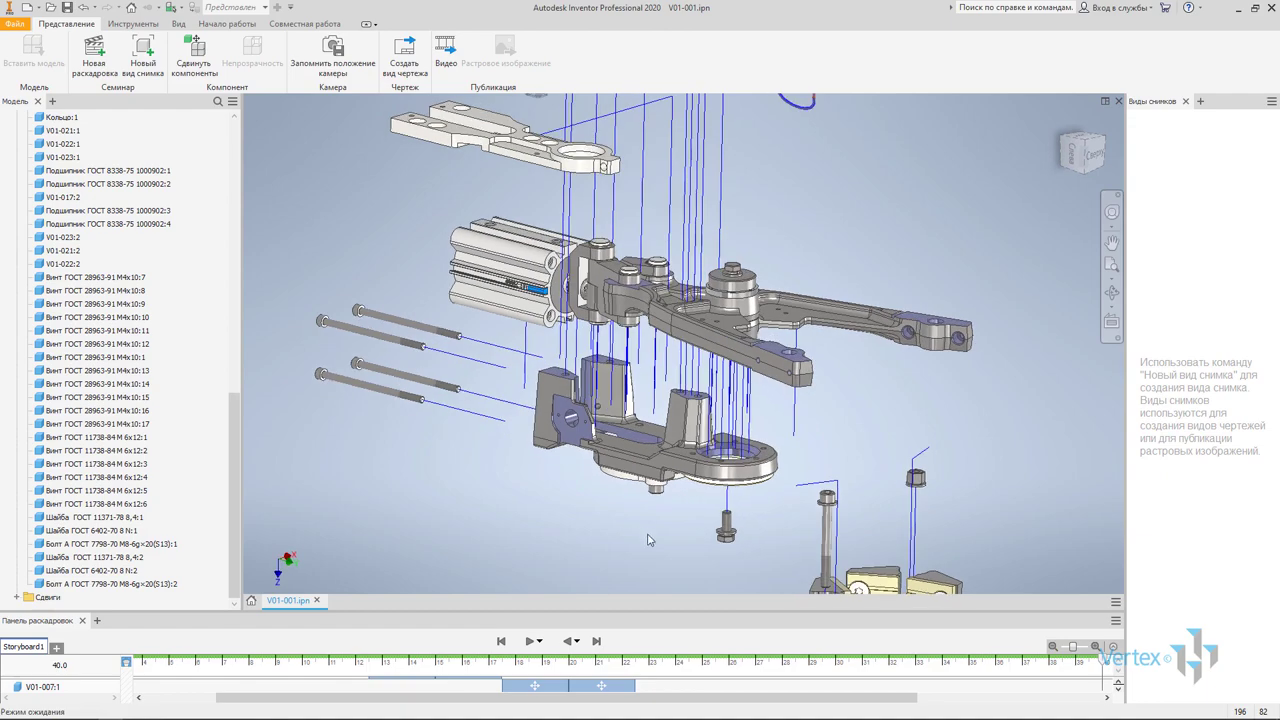
left_click_drag(659, 611, 659, 584)
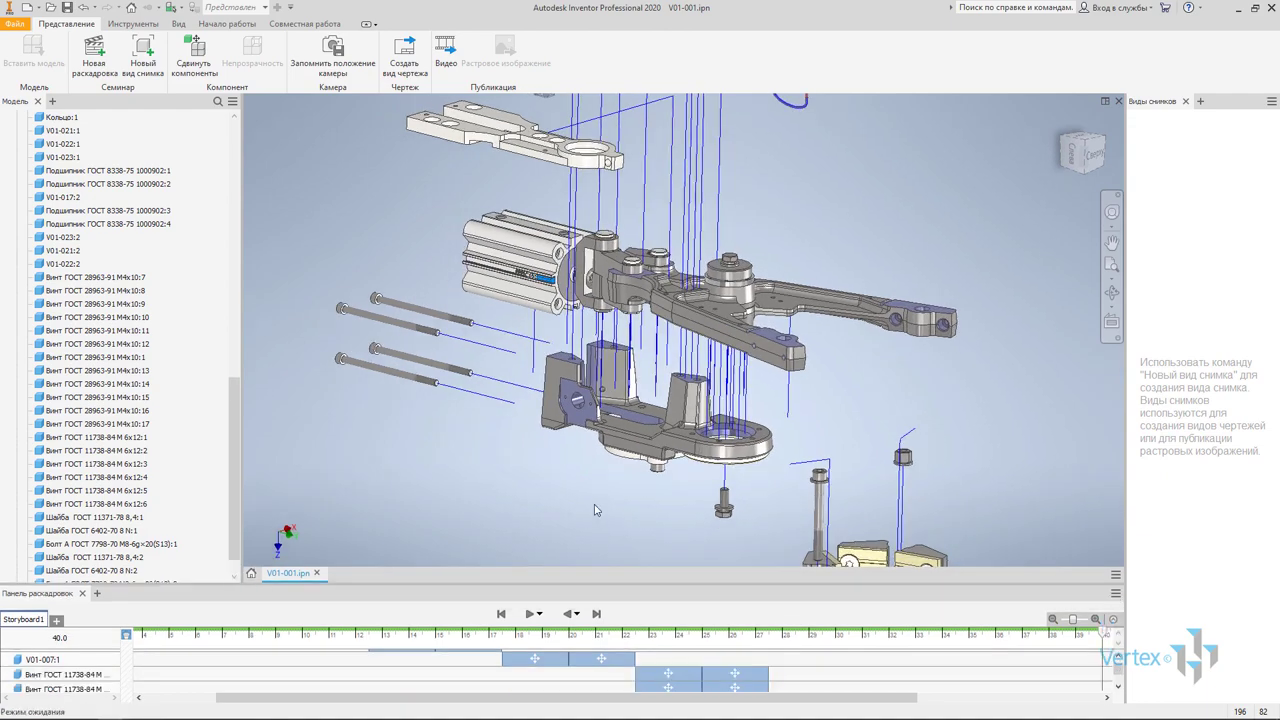
middle_click_drag(650, 540, 550, 488, "shift")
scroll(760, 290, "down", 3)
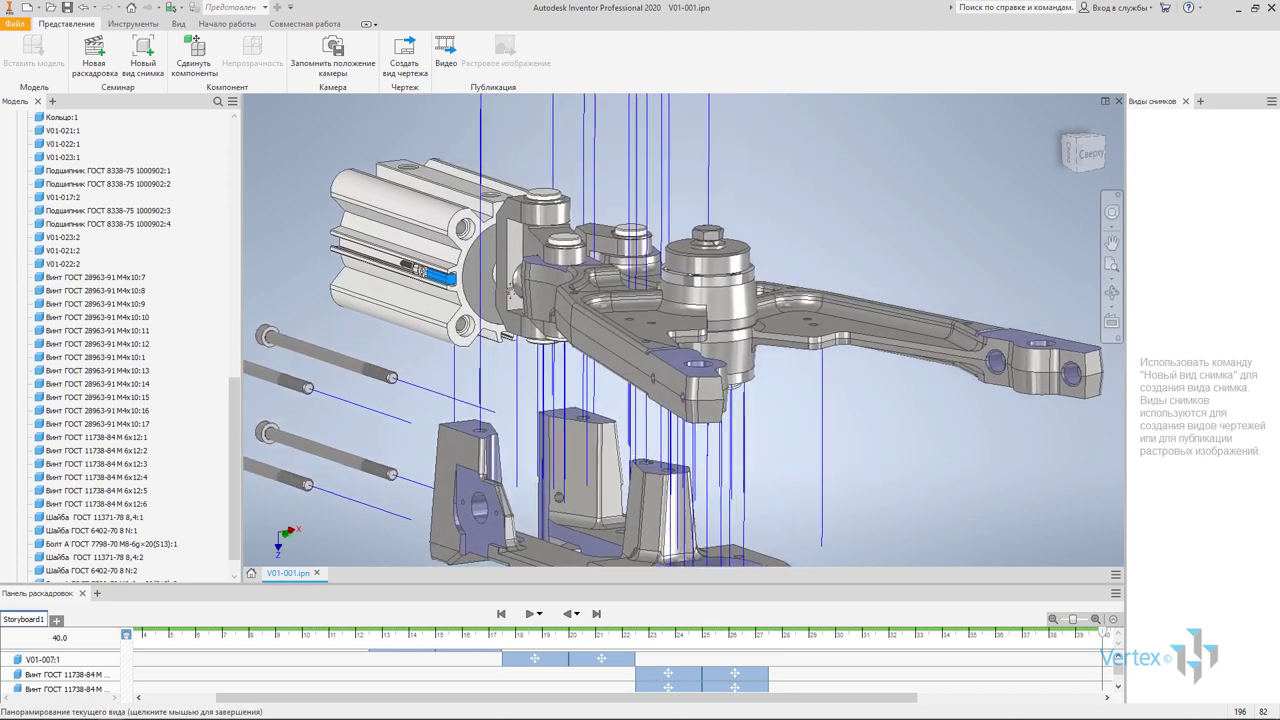
scroll(505, 291, "up", 3)
scroll(507, 290, "up", 2)
scroll(507, 290, "up", 2)
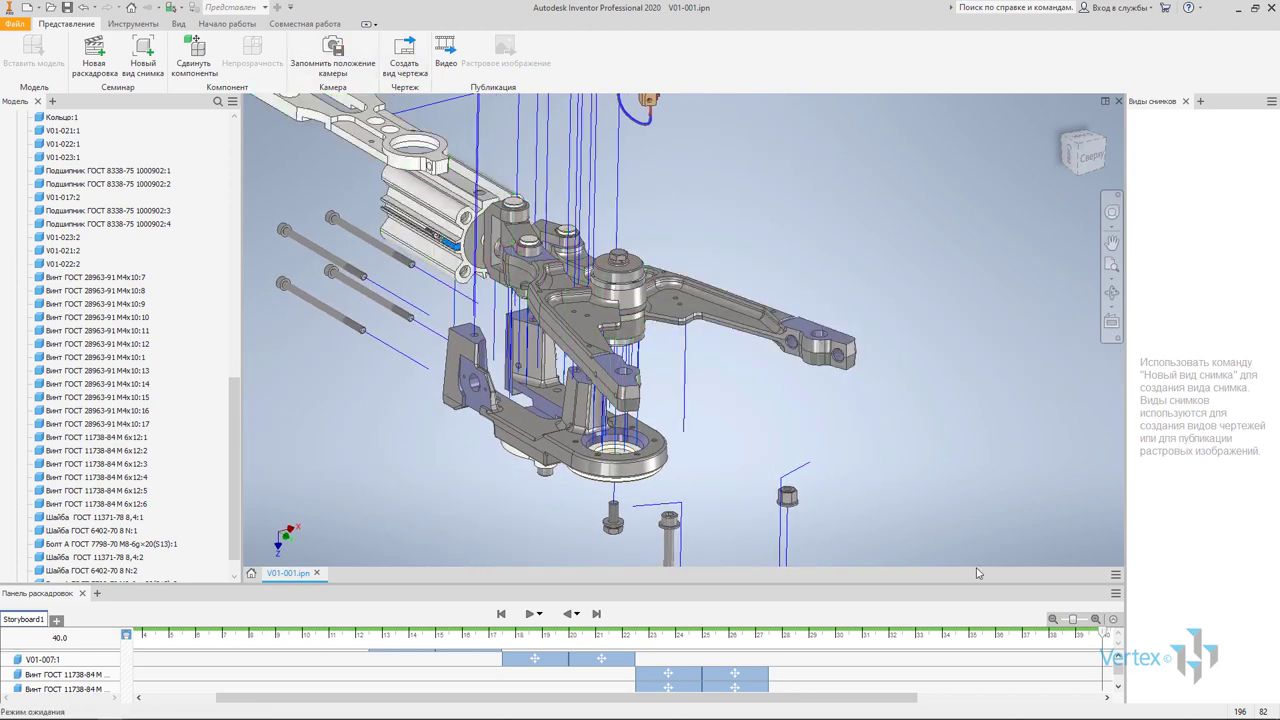
scroll(985, 660, "up", 2)
scroll(1000, 662, "up", 2)
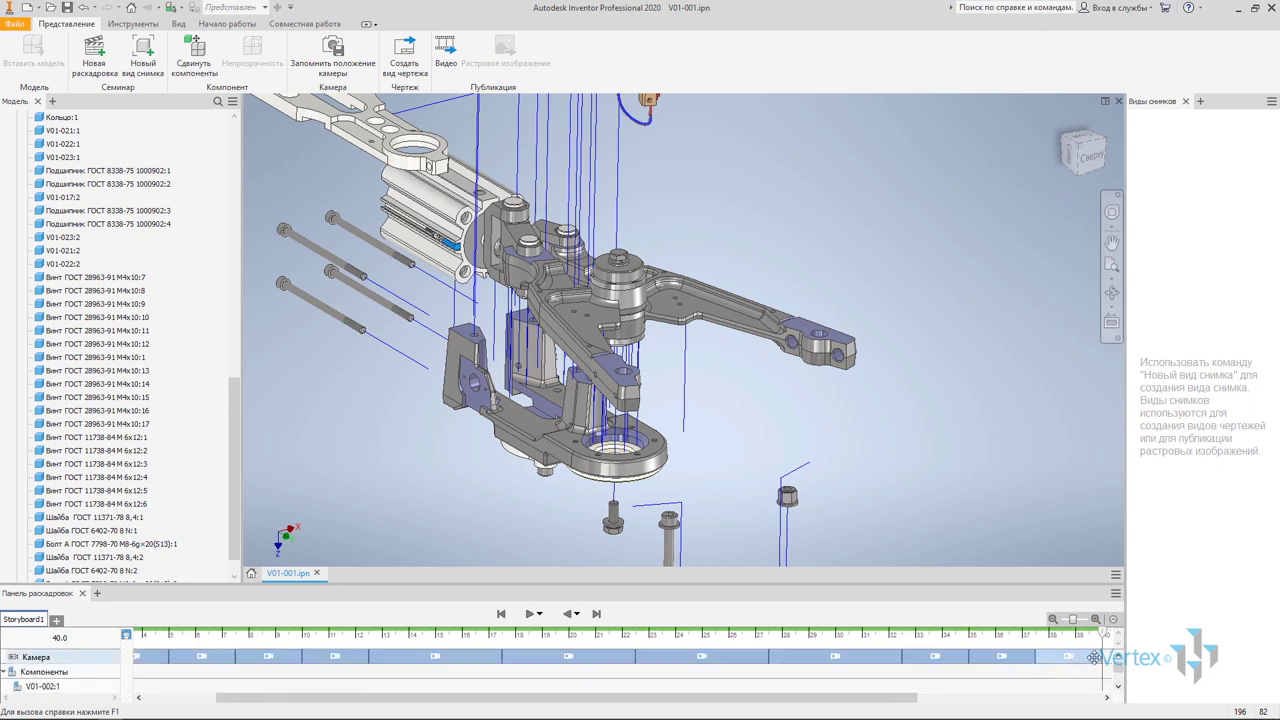
Pan to reframe the model and start a new 2.5 s component tweak
middle_click_drag(697, 382, 712, 409, "shift")
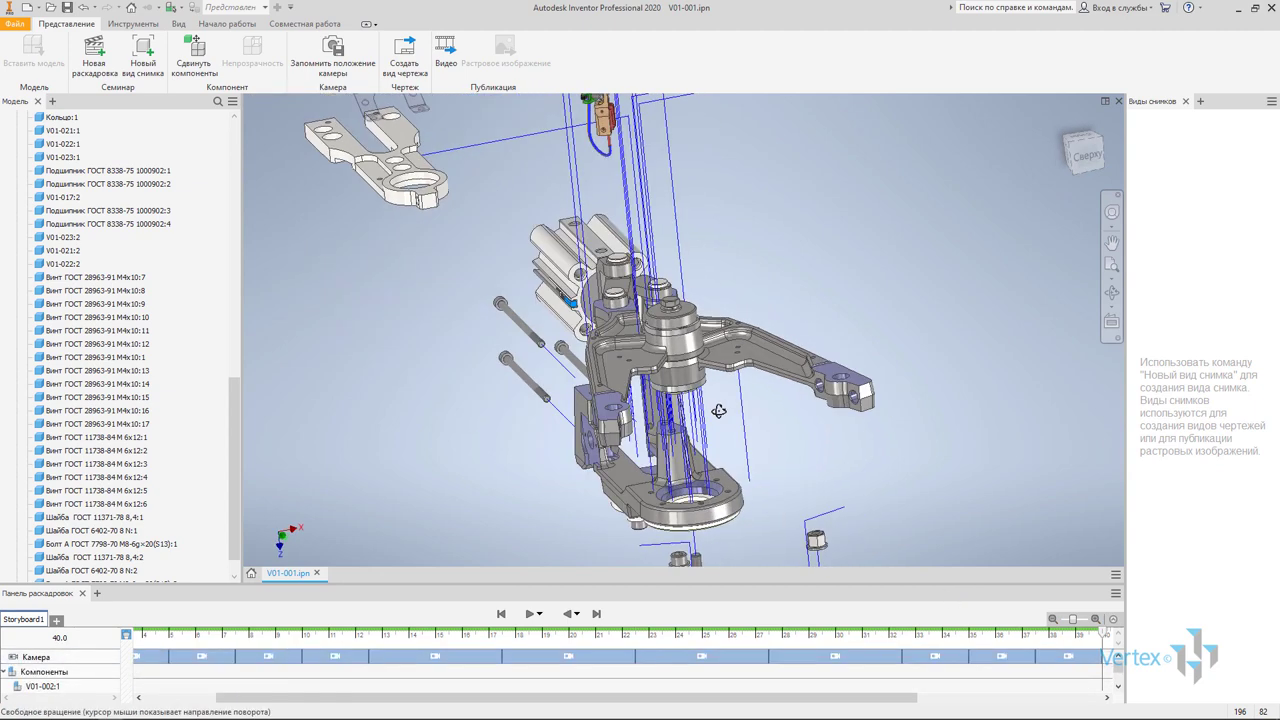
key("Escape")
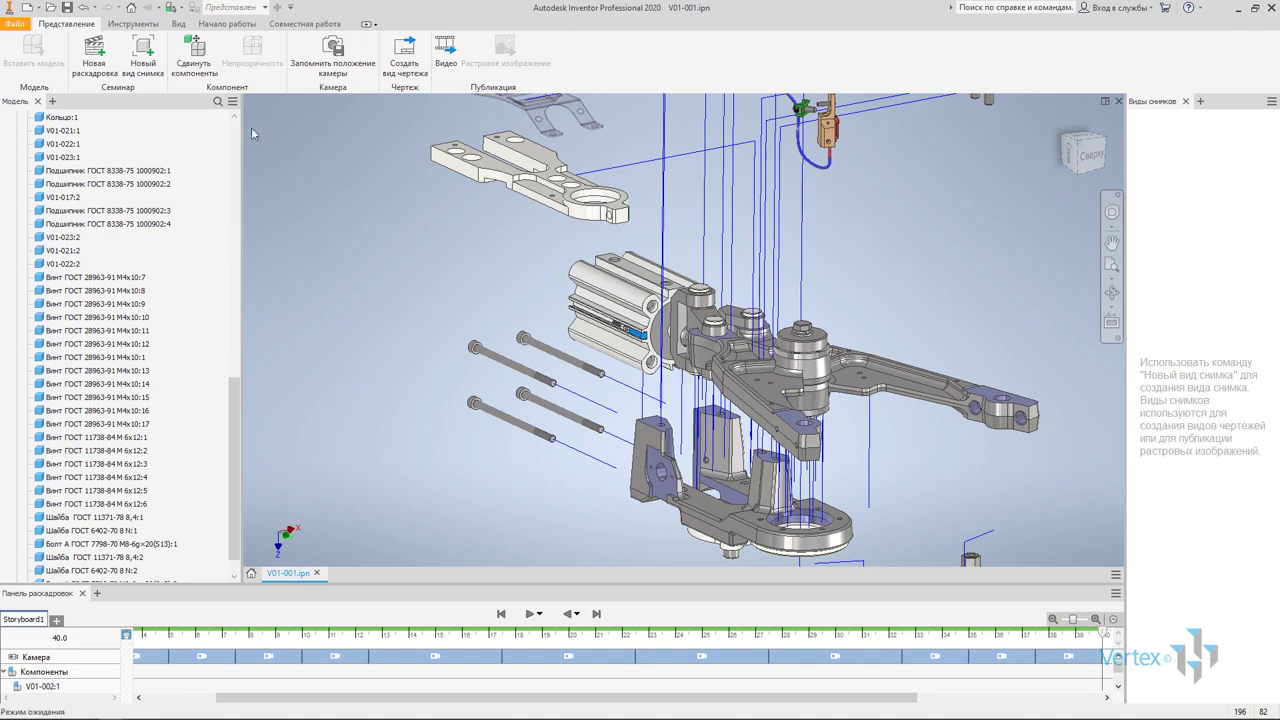
left_click(194, 50)
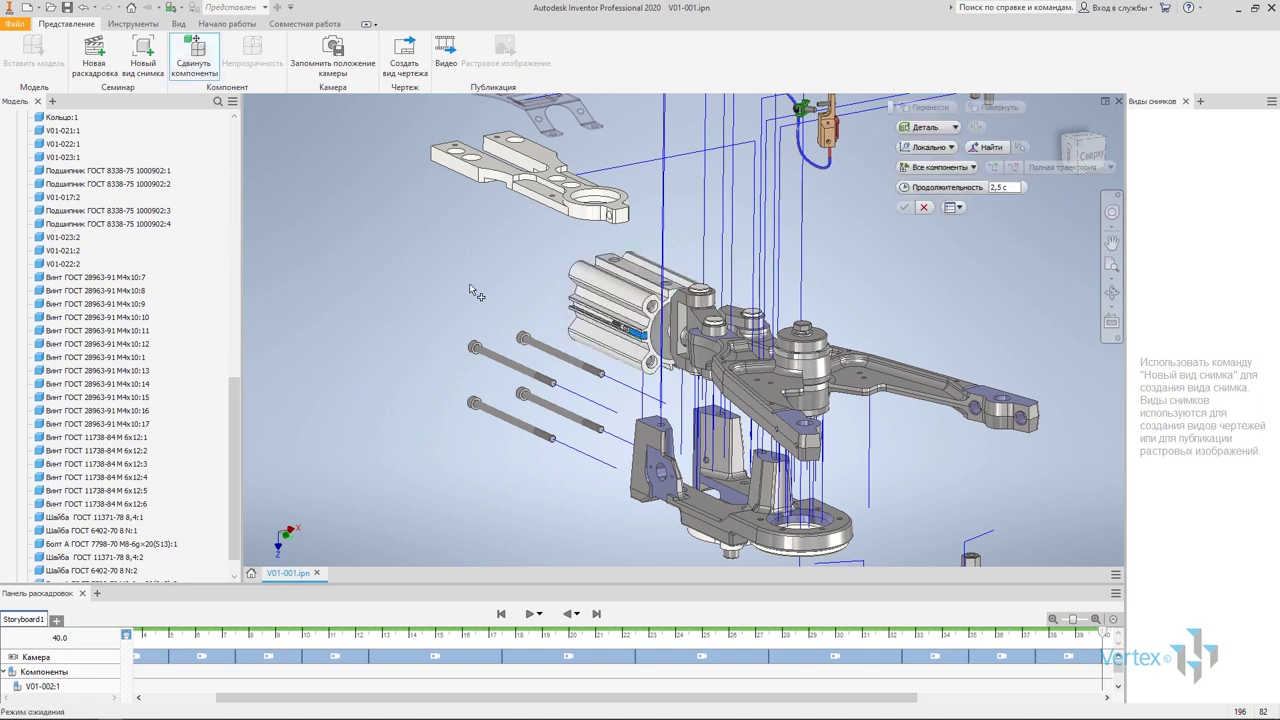
scroll(178, 352, "up", 5)
scroll(178, 352, "up", 5)
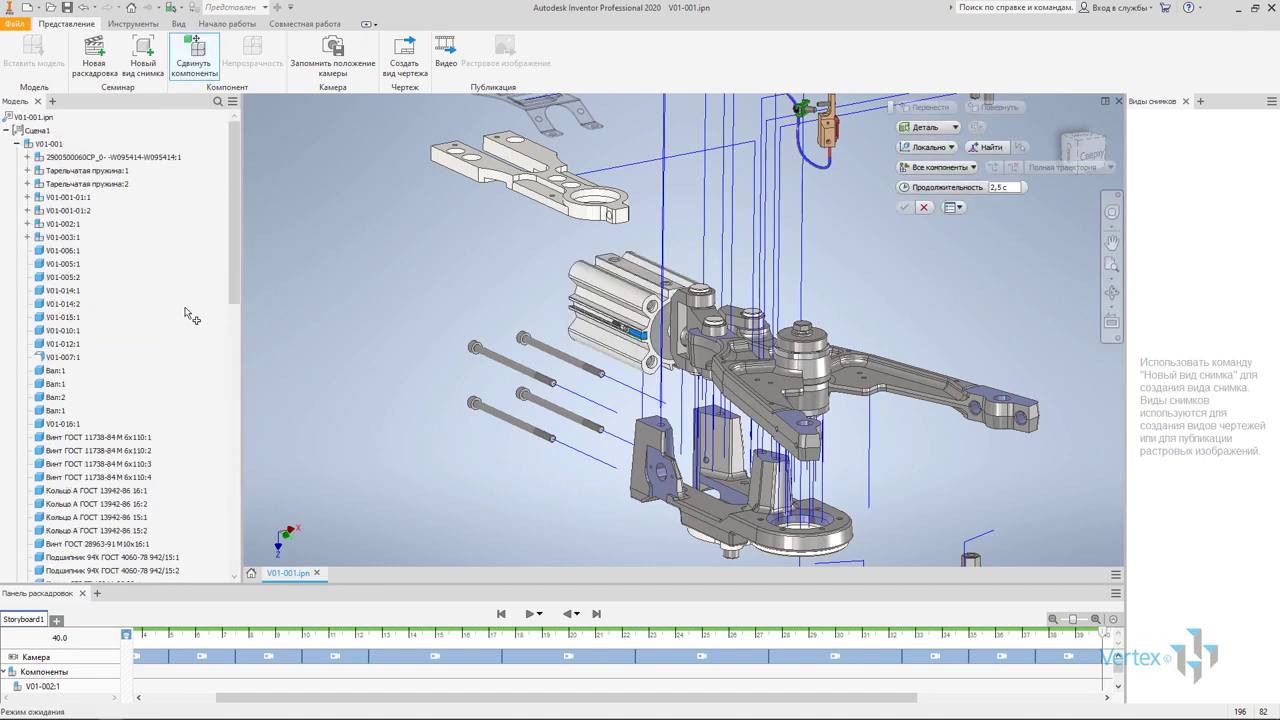
left_click(110, 157)
middle_click_drag(473, 290, 577, 338, "shift")
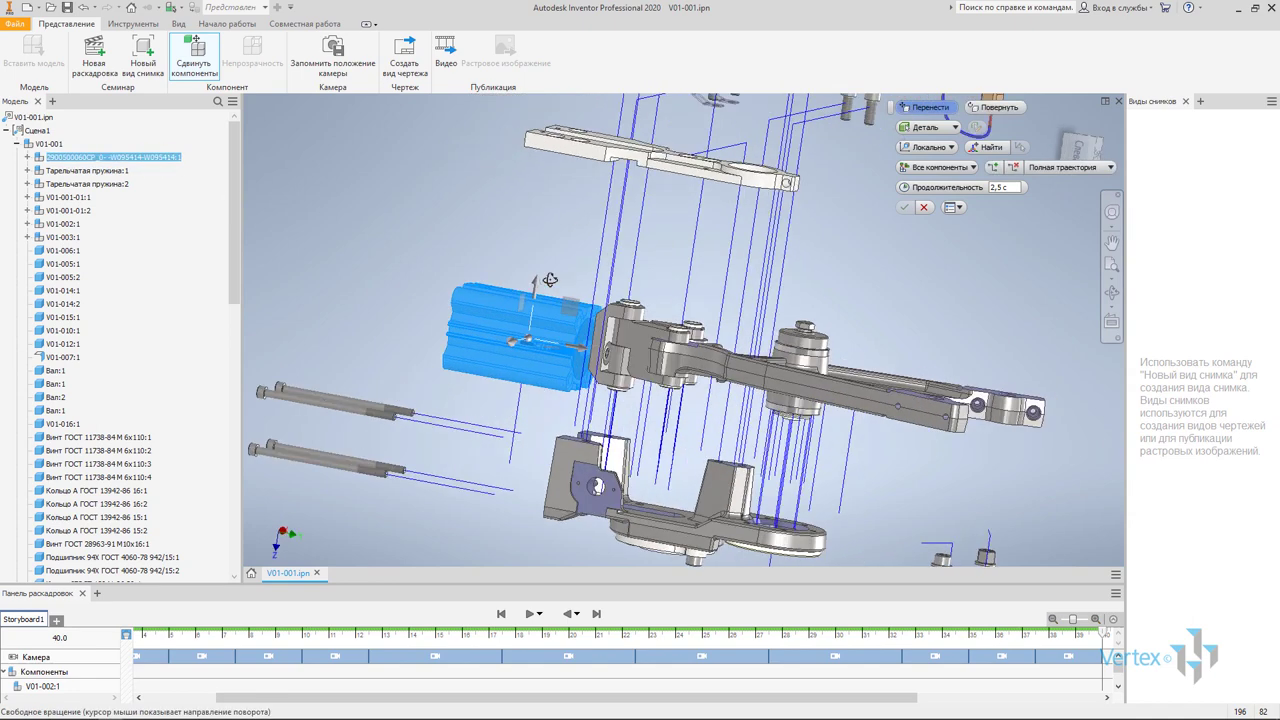
left_click_drag(577, 338, 437, 350)
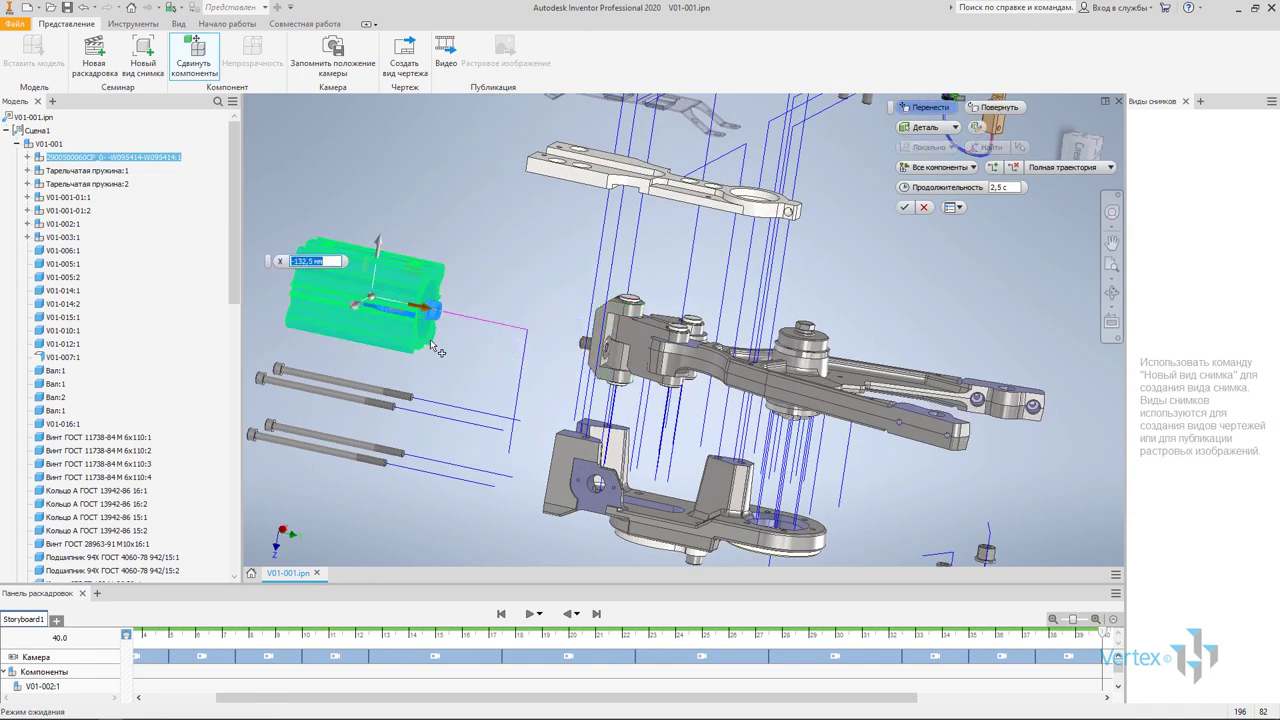
type("-130")
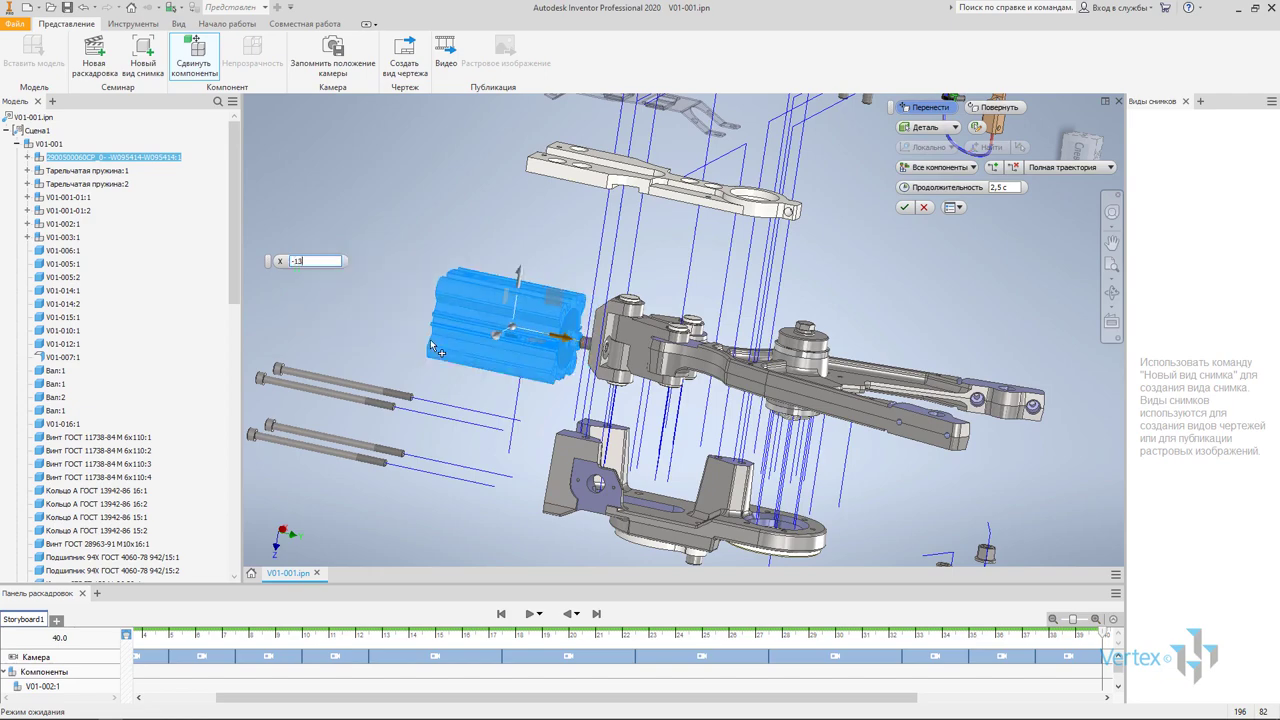
left_click(903, 208)
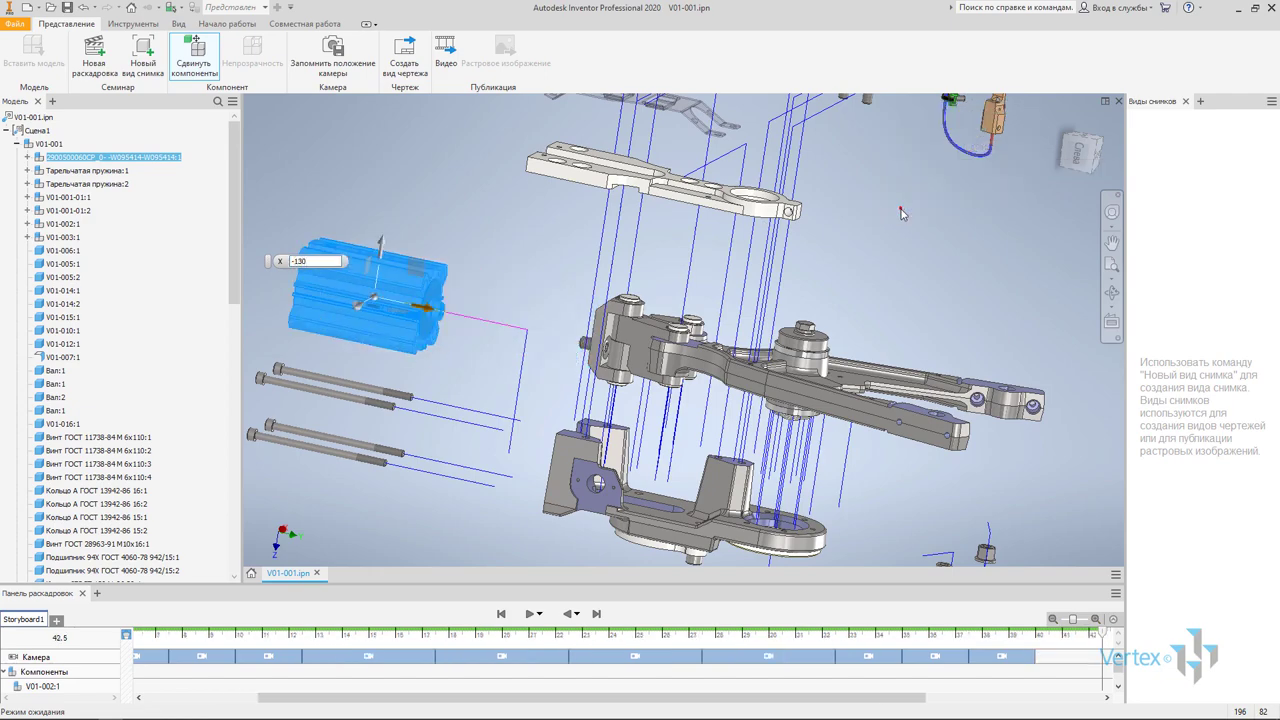
middle_click_drag(800, 260, 707, 313, "shift")
Orbit to a new angle and capture it as a camera keyframe at the storyboard's end
left_click_drag(723, 296, 708, 292)
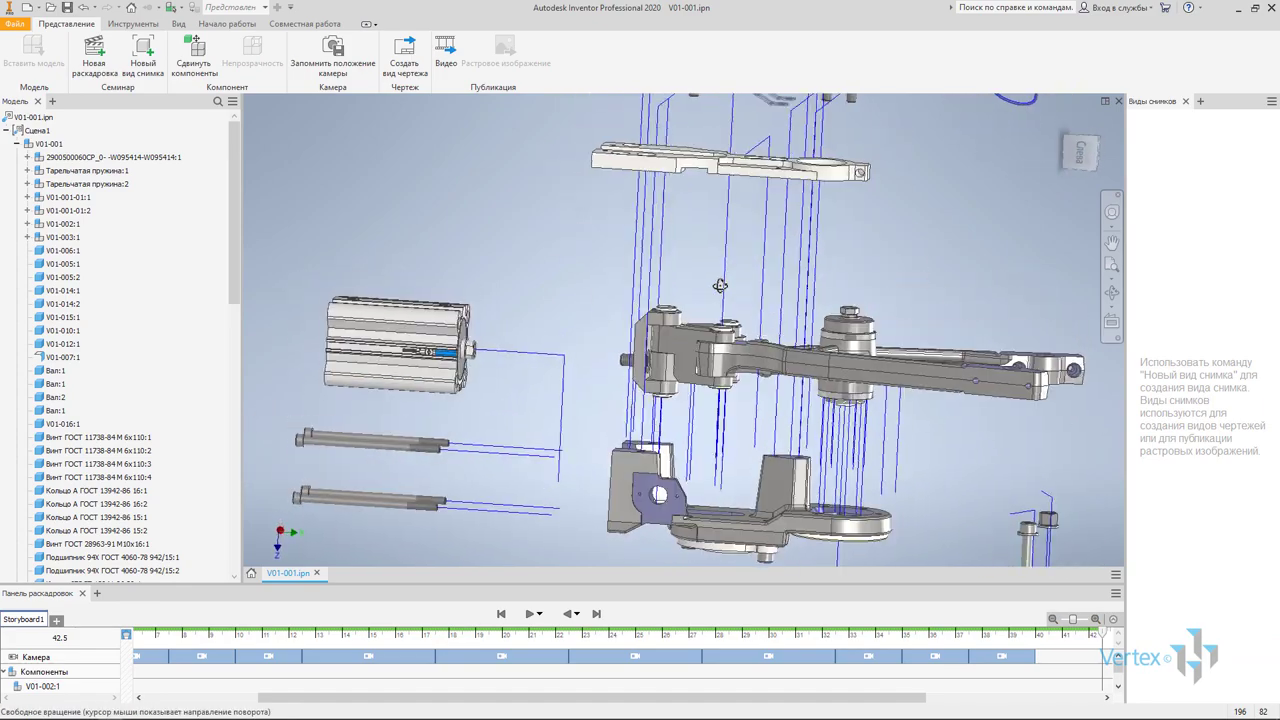
key("Escape")
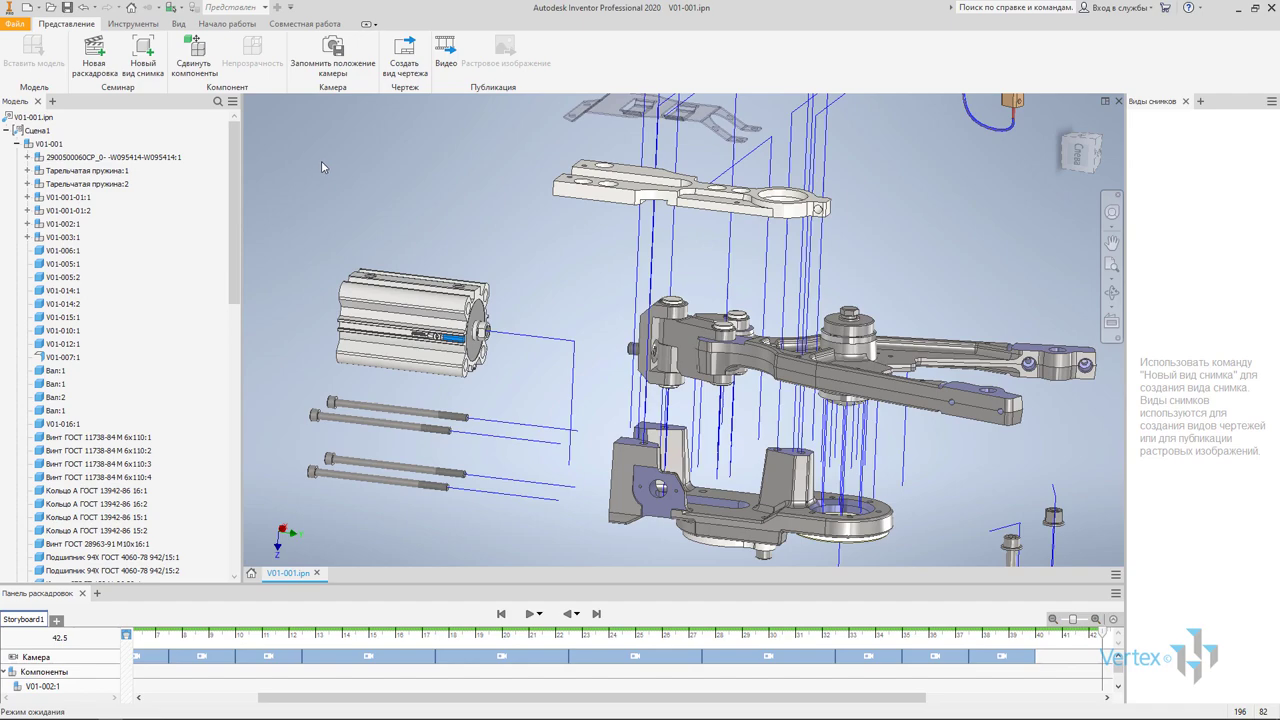
left_click(333, 48)
mouse_move(575, 274)
left_mouse_down()
mouse_move(587, 271)
mouse_move(574, 262)
left_mouse_up()
key("Escape")
scroll(914, 306, "up", 5)
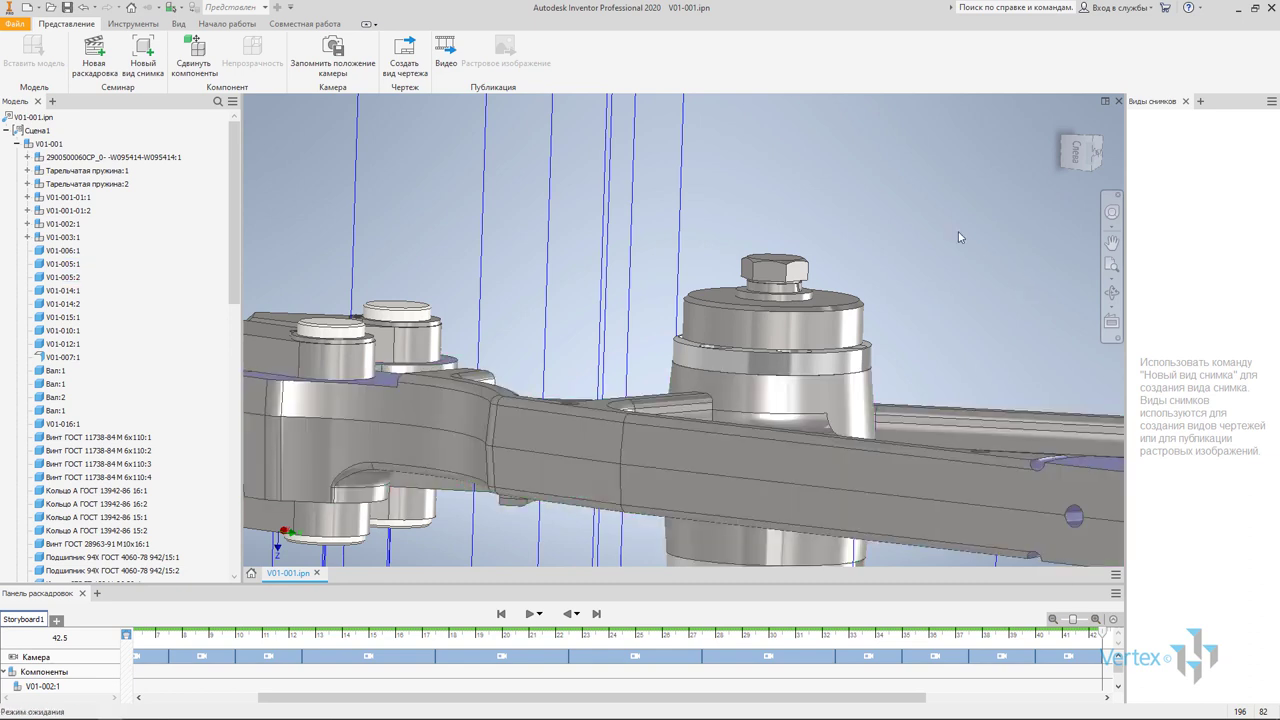
Start a component tweak and pick the nut, cylinder top and lower ring on the hub
left_click(195, 57)
left_click(790, 263)
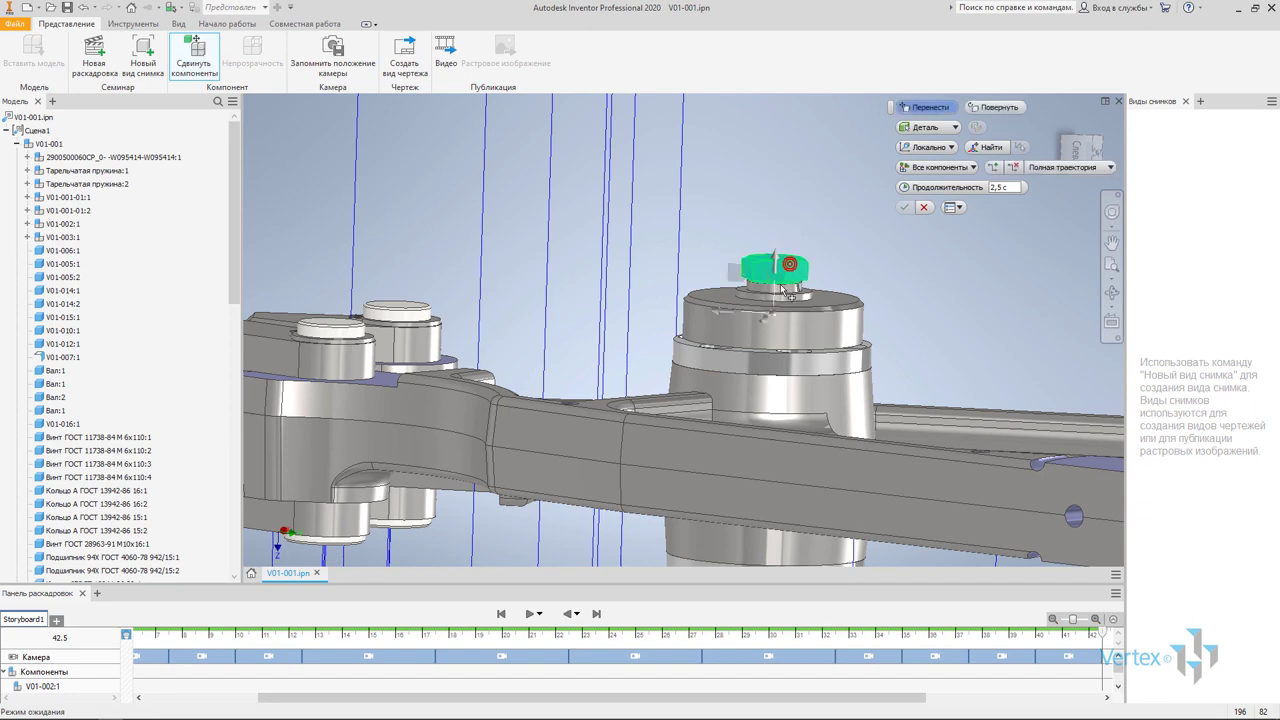
left_click(826, 318, "ctrl")
left_click(839, 356, "ctrl")
middle_click_drag(885, 320, 870, 323, "shift")
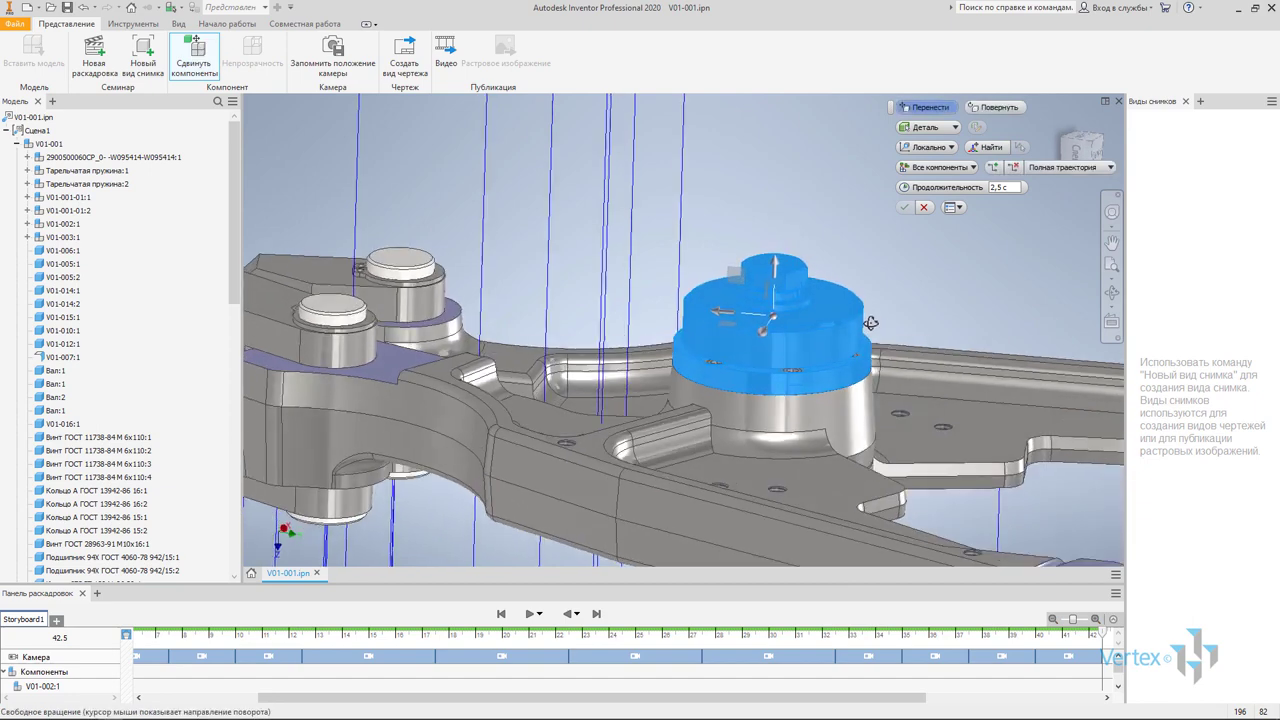
scroll(794, 364, "up", 1)
scroll(794, 364, "up", 4)
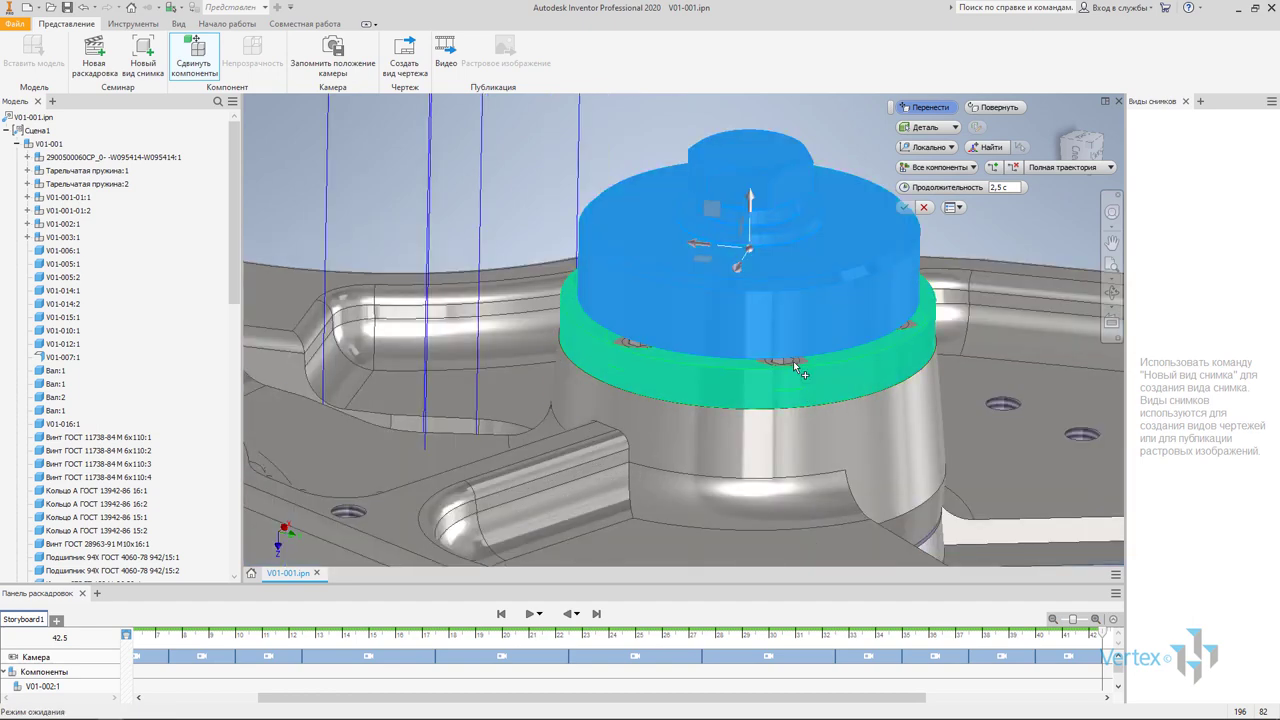
scroll(793, 361, "up", 2)
scroll(795, 365, "up", 3)
scroll(800, 375, "up", 2)
scroll(700, 370, "up", 2)
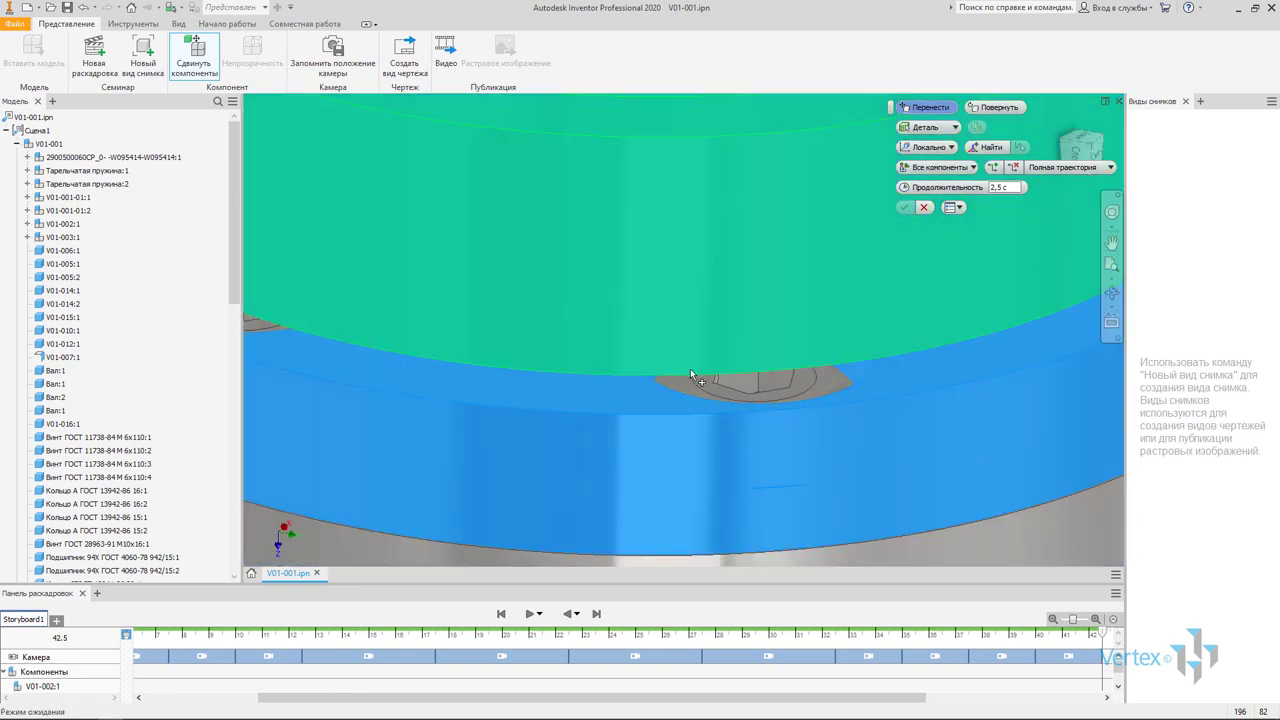
scroll(690, 370, "down", 5)
Clear that selection and reselect the ring, bolt and washer under the nut
key("Escape")
scroll(705, 340, "up", 2)
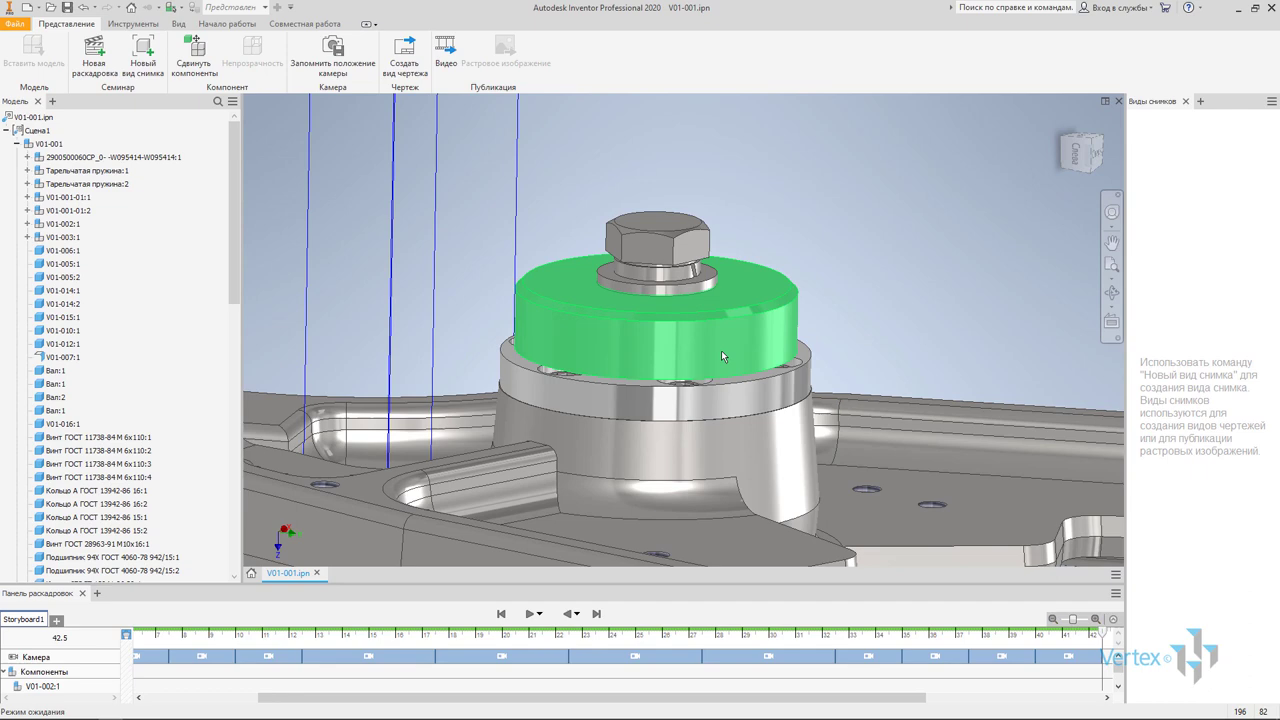
left_click(700, 297)
left_click(695, 278, "ctrl")
scroll(697, 387, "down", 3)
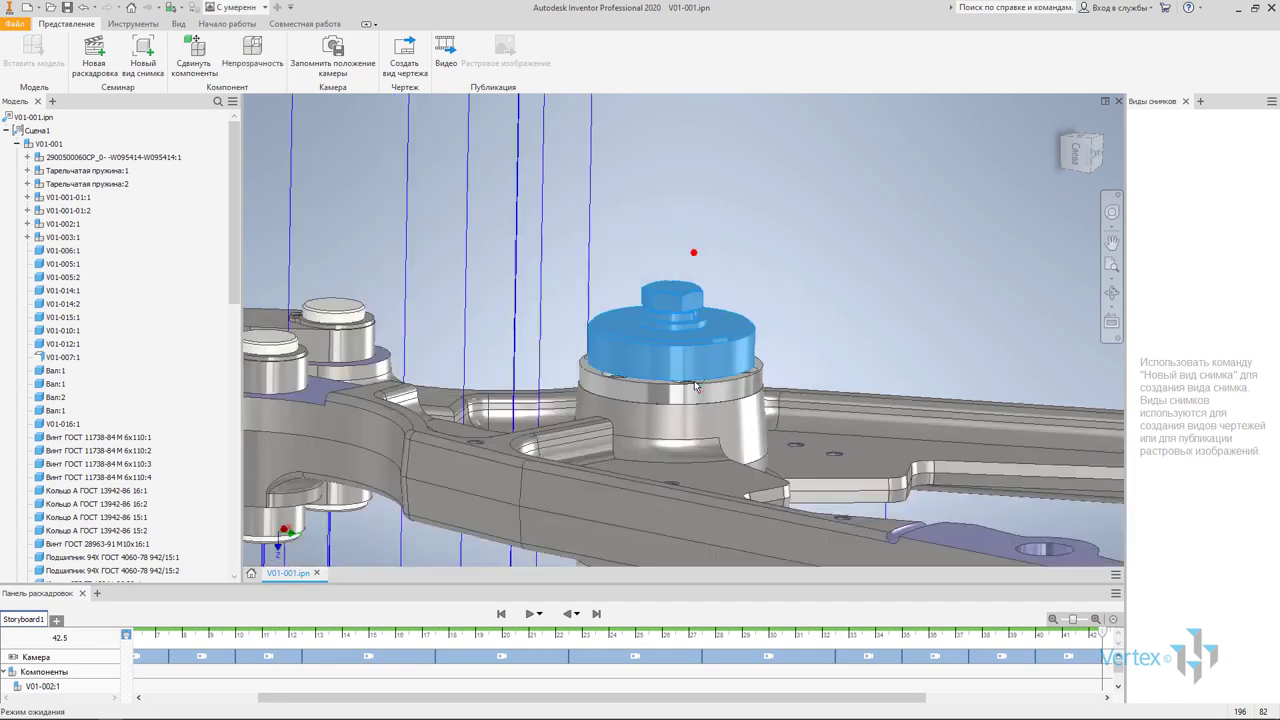
scroll(697, 387, "down", 3)
Drag the nut-and-washer stack up along Z, enter -120, and finish the tweak
left_click(195, 55)
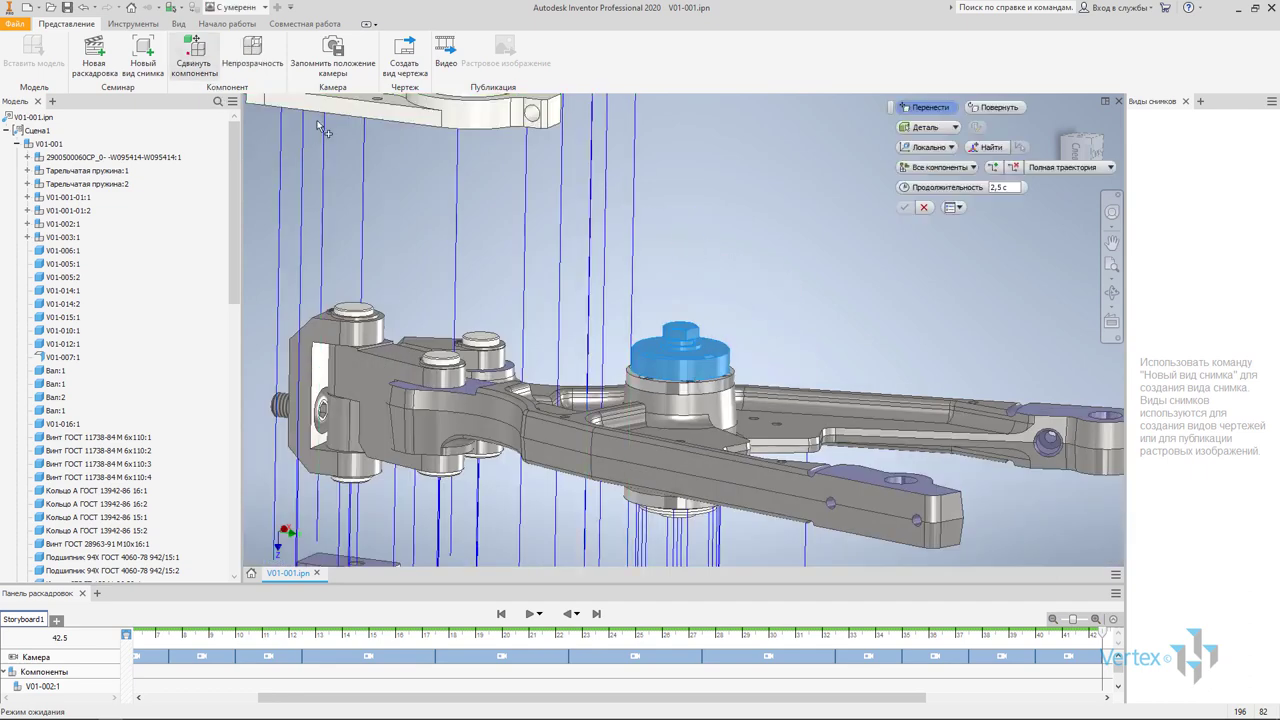
scroll(700, 335, "down", 3)
left_click_drag(718, 318, 709, 222)
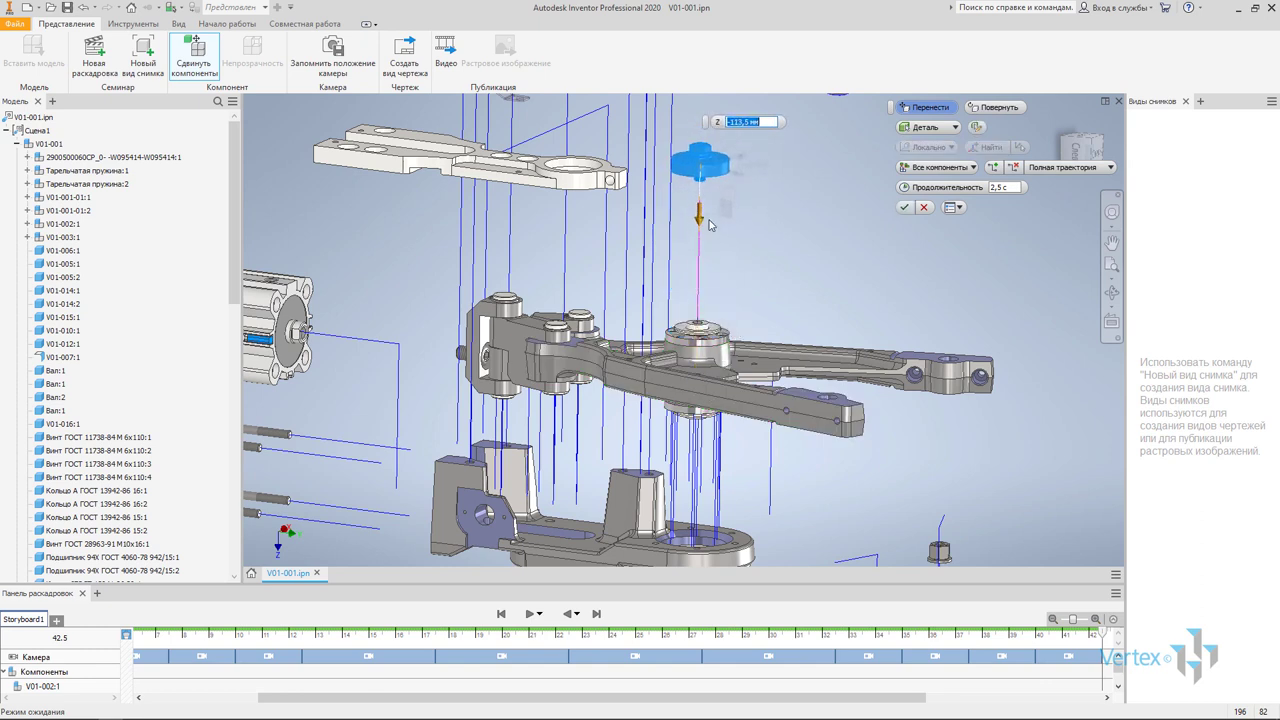
type("-120")
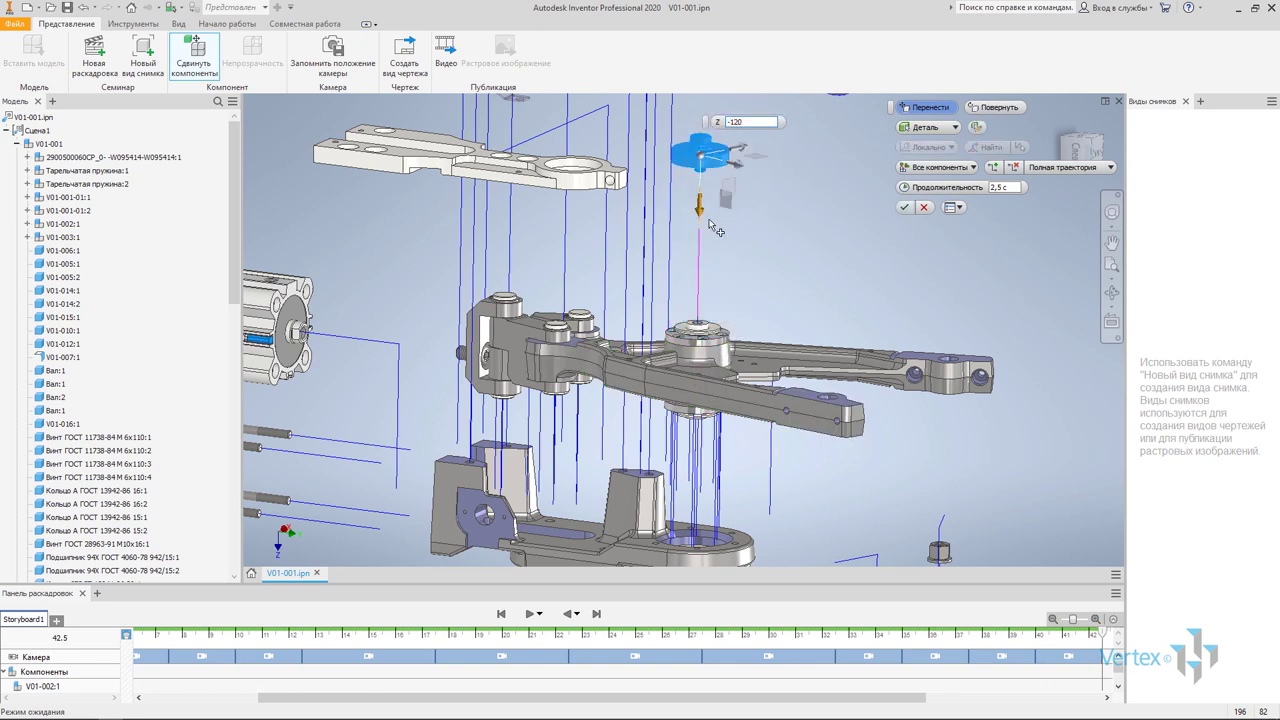
scroll(732, 238, "down", 1)
scroll(729, 280, "up", 3)
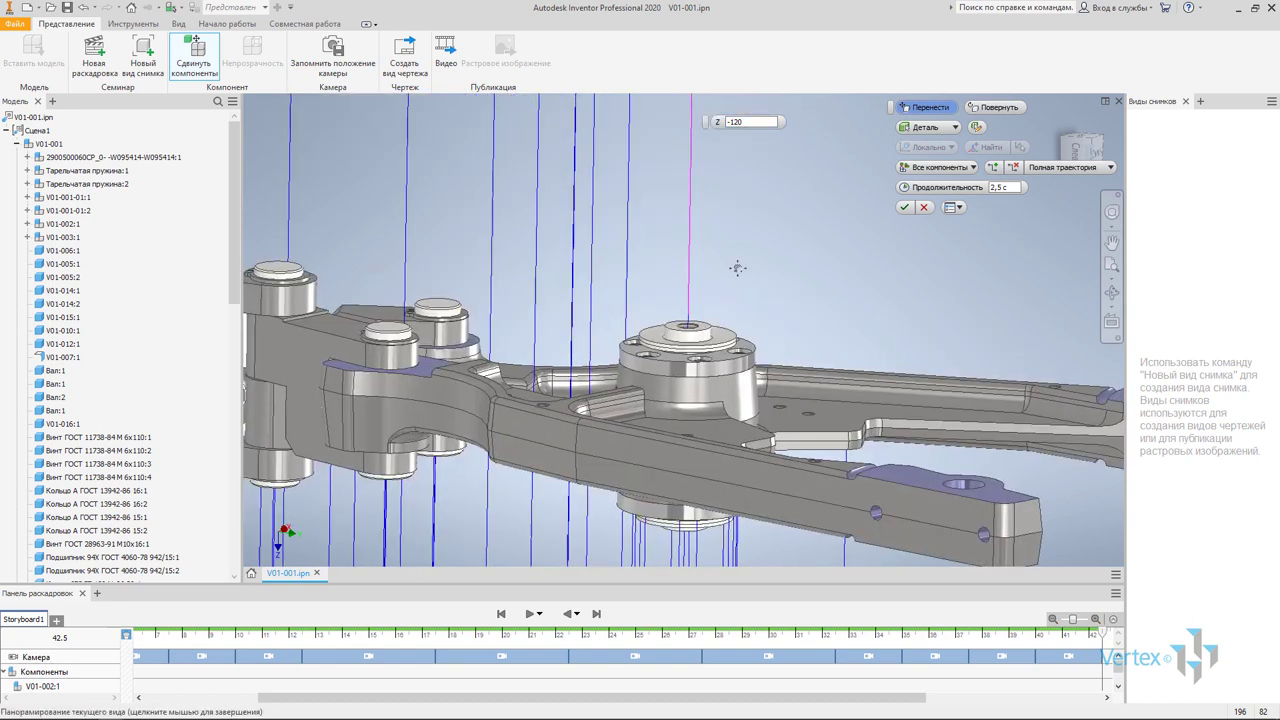
scroll(740, 330, "up", 2)
scroll(746, 309, "down", 1)
scroll(736, 375, "up", 1)
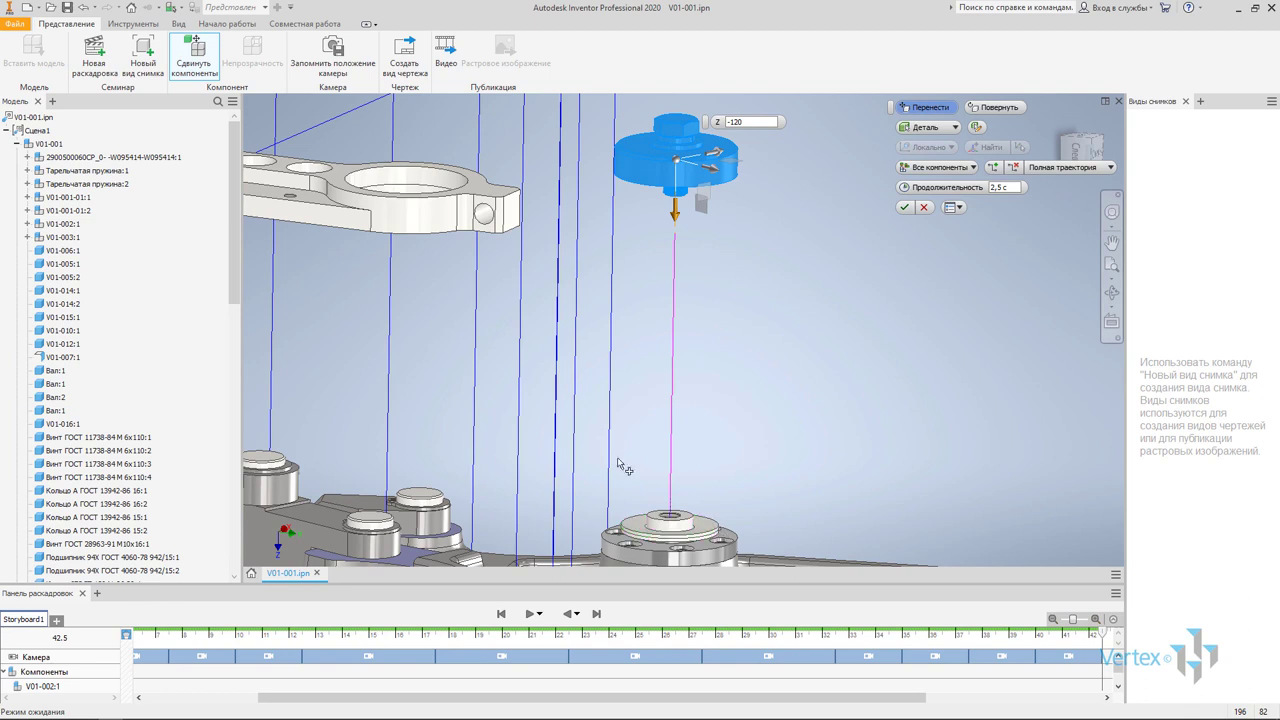
left_click(120, 185)
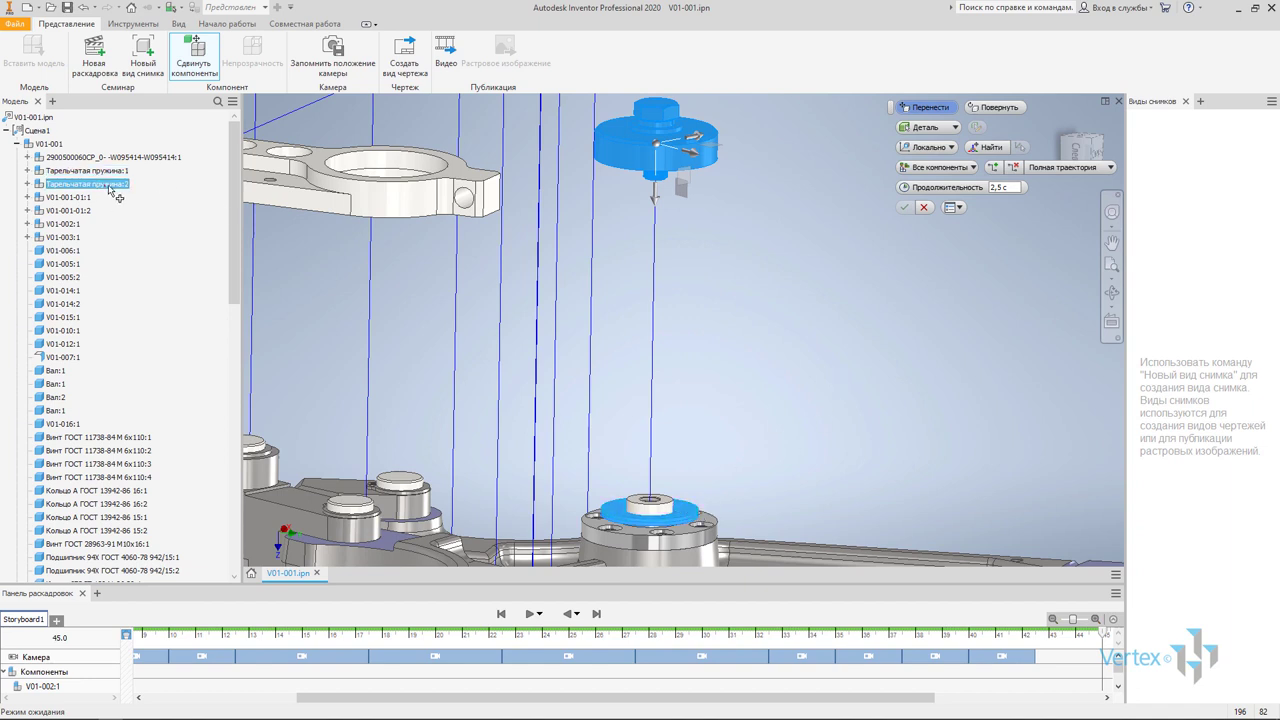
key("Escape")
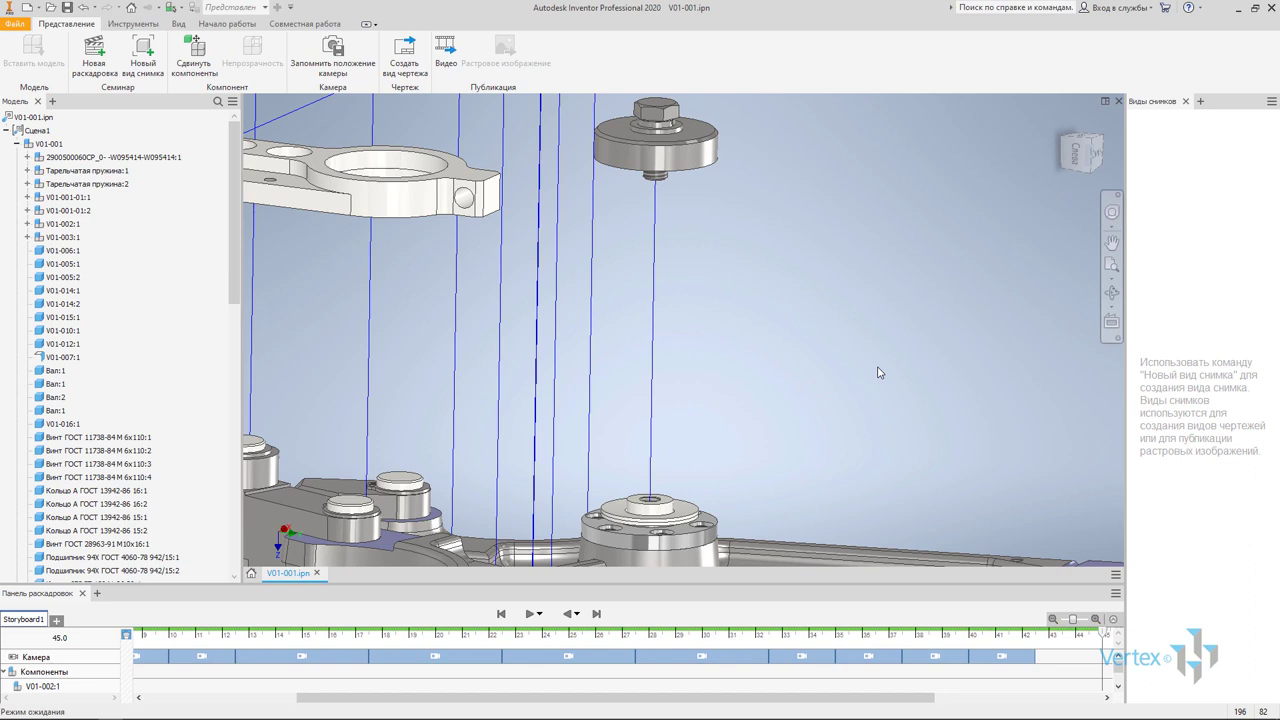
Tweak disc spring Тарельчатая пружина:2 upward by -120 so it sits beneath the lifted nut
middle_click_drag(711, 497, 714, 490, "shift")
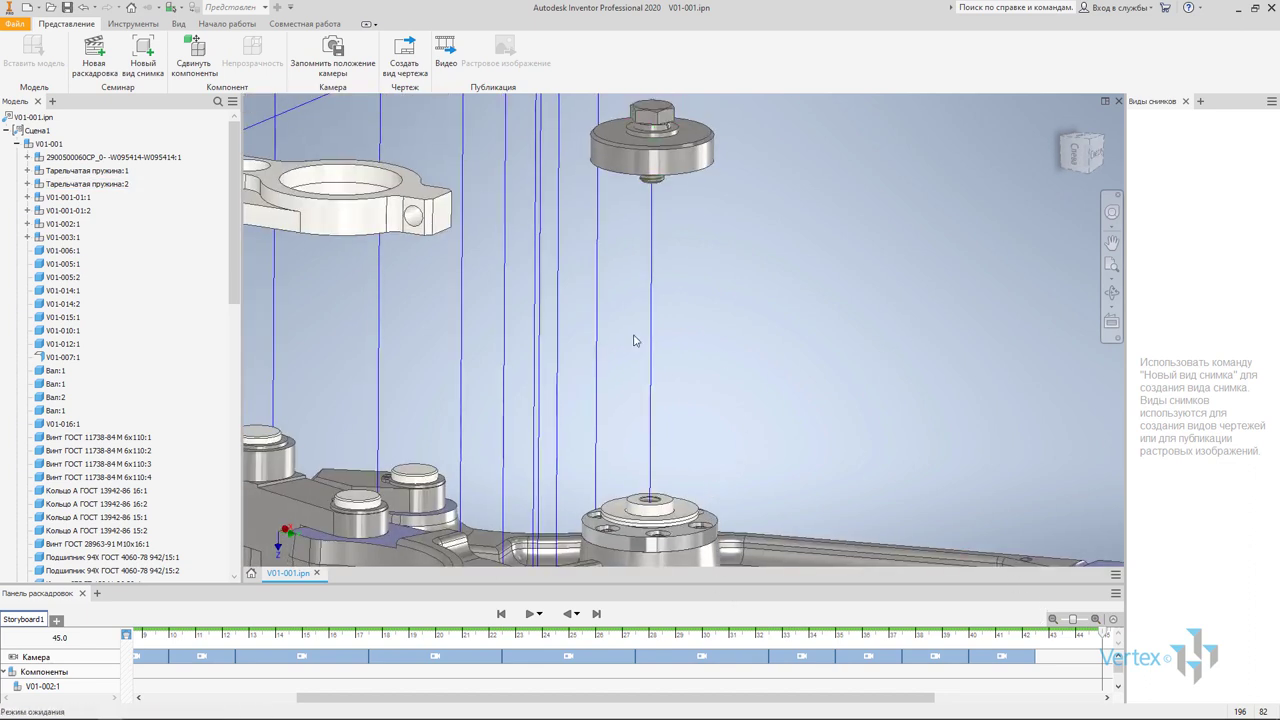
left_click(194, 55)
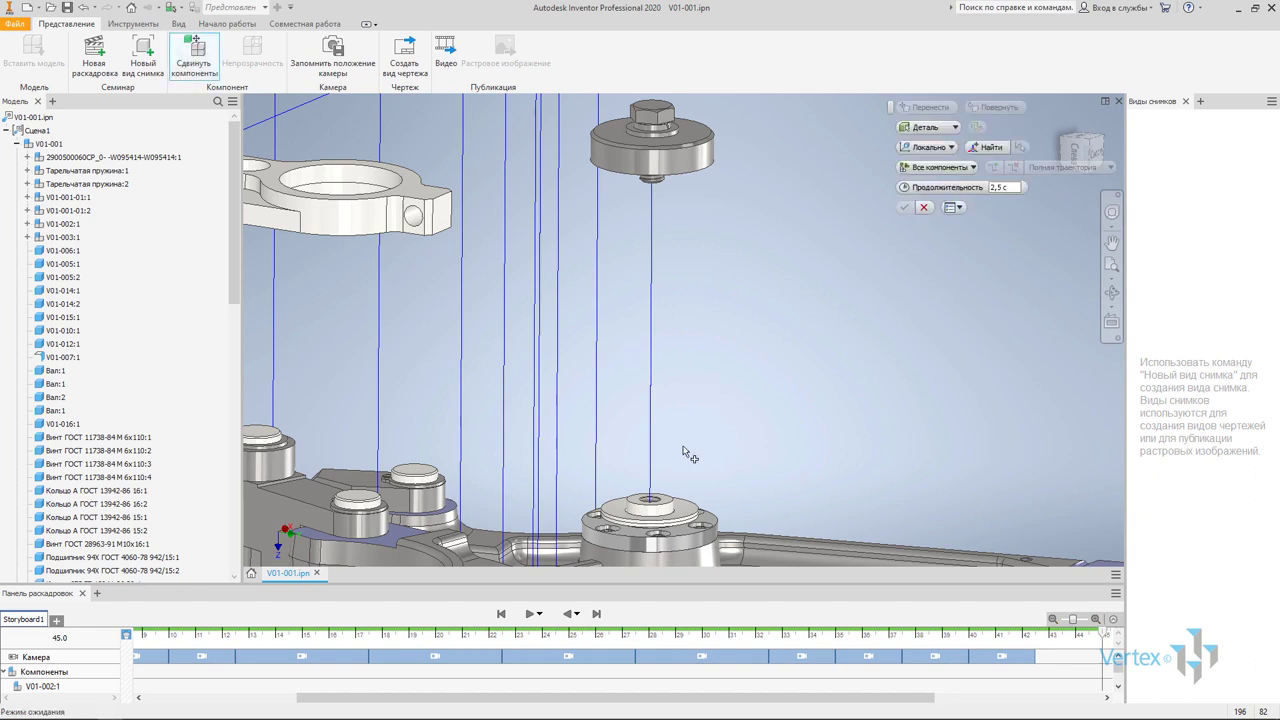
scroll(704, 500, "up", 5)
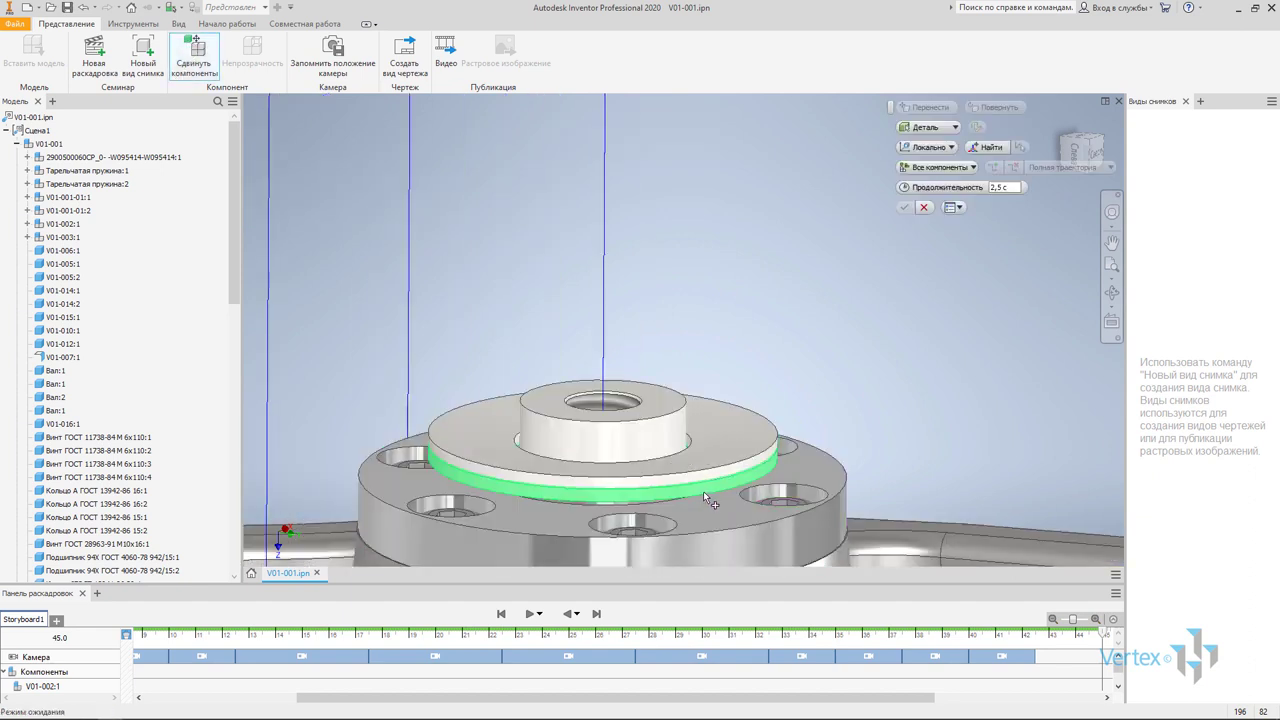
left_click(144, 185)
scroll(600, 427, "down", 3)
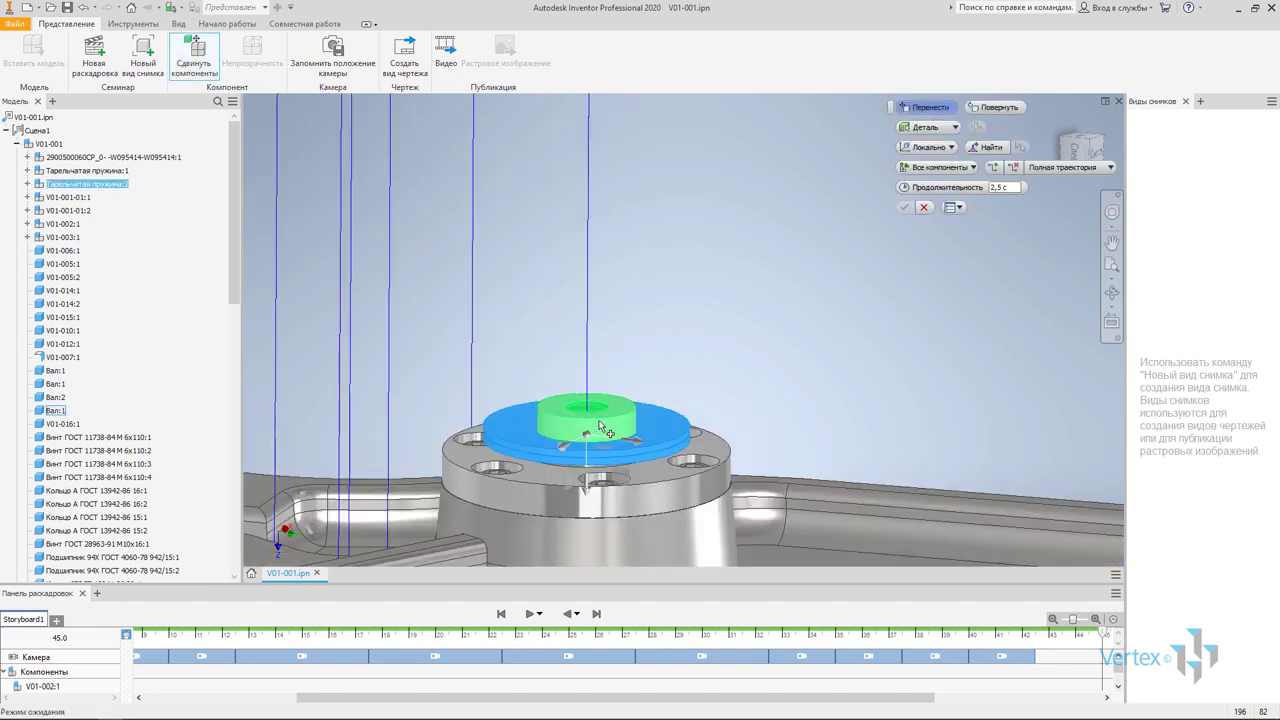
scroll(602, 428, "down", 2)
scroll(607, 530, "down", 2)
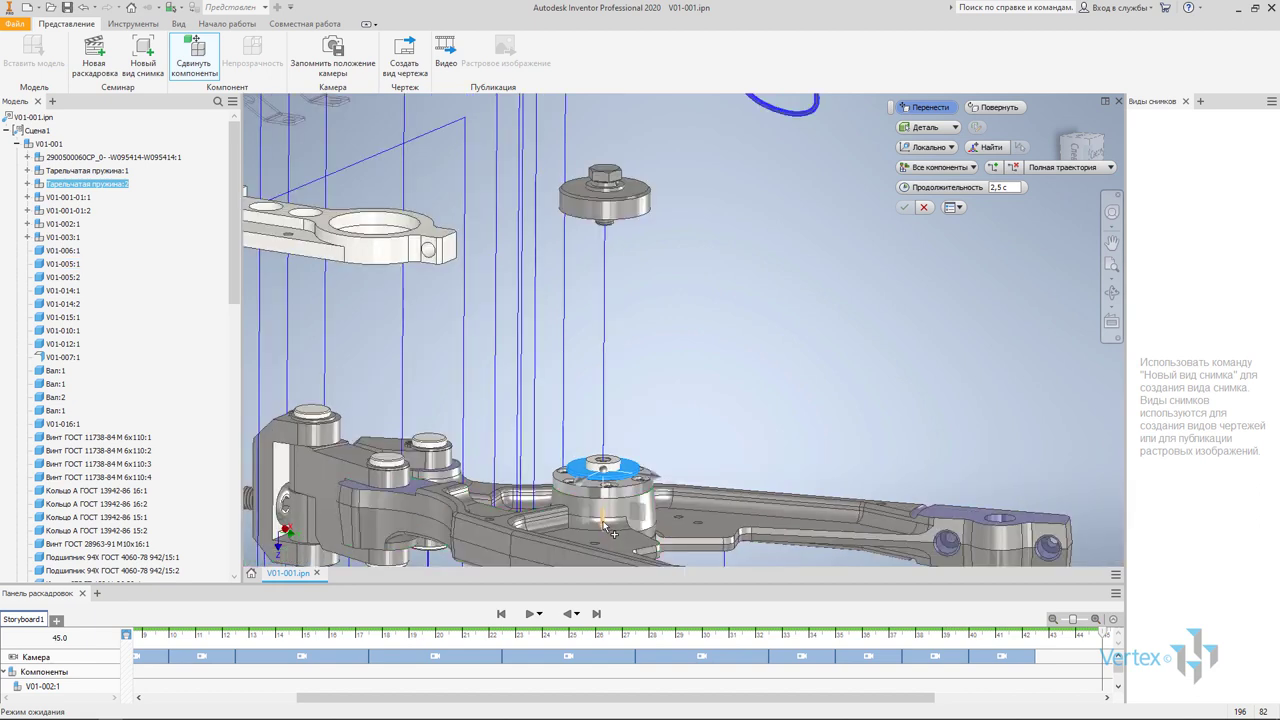
left_click_drag(607, 530, 612, 290)
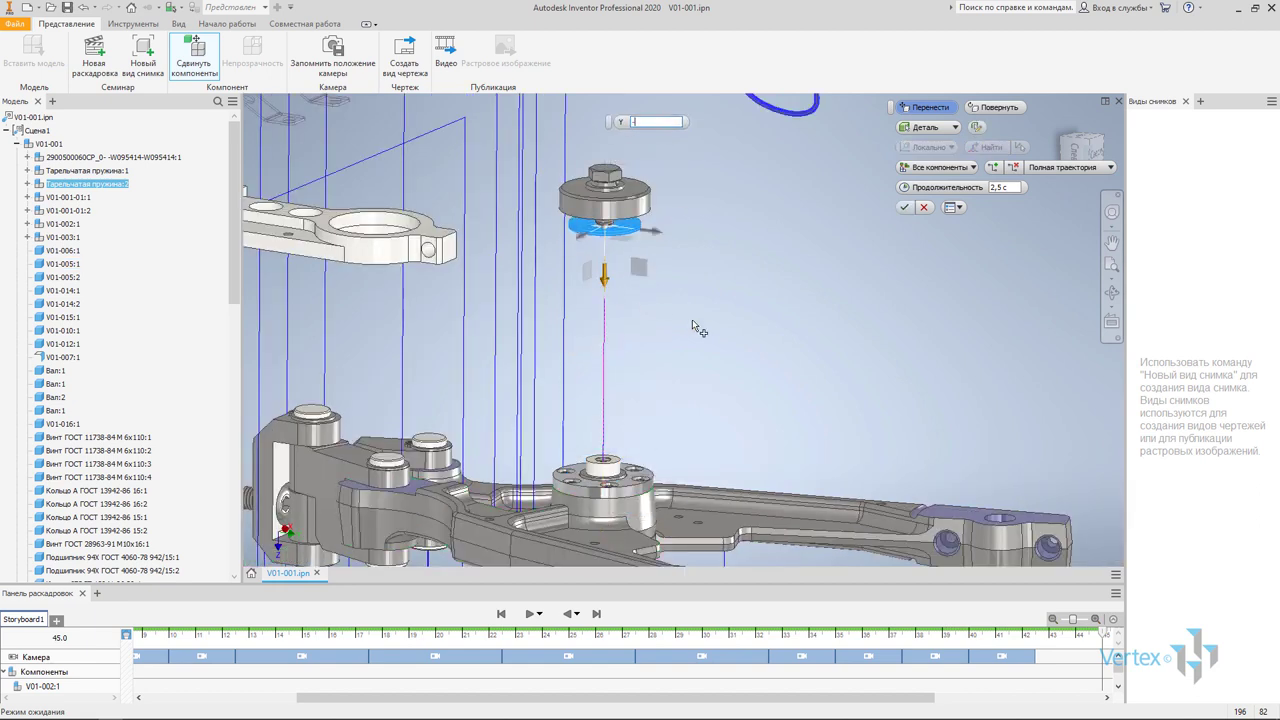
type("-120")
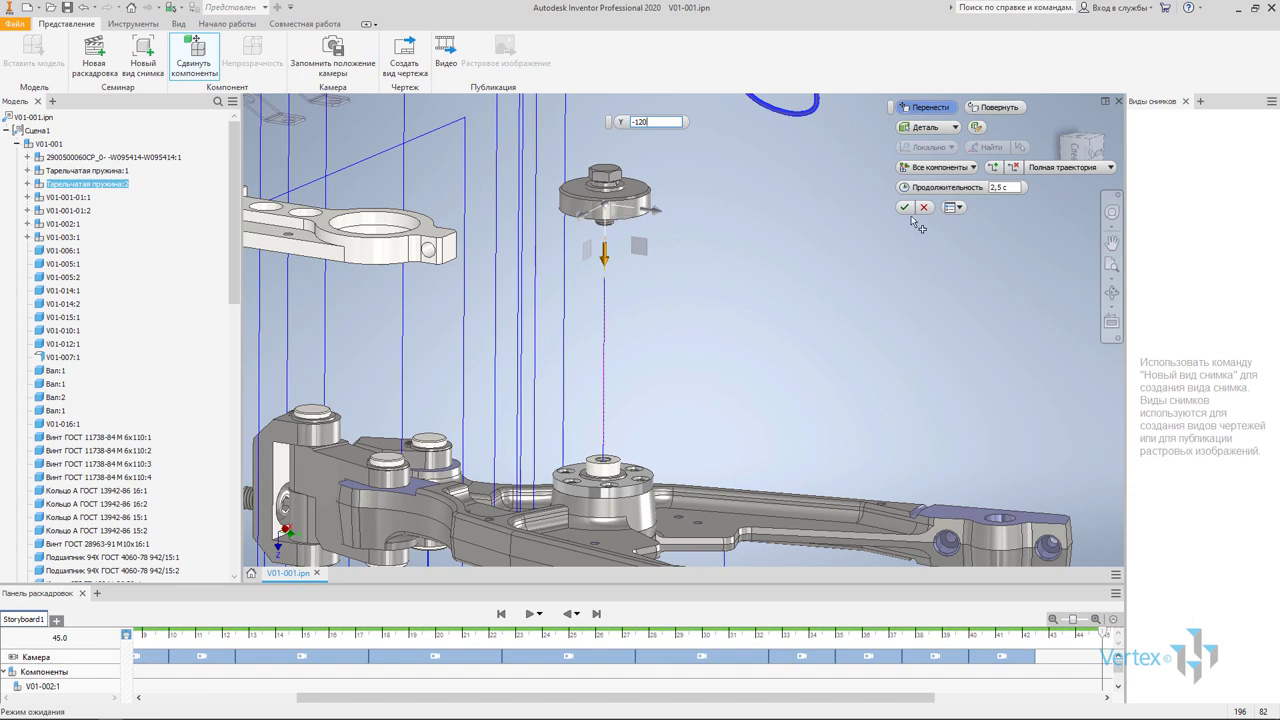
left_click(904, 207)
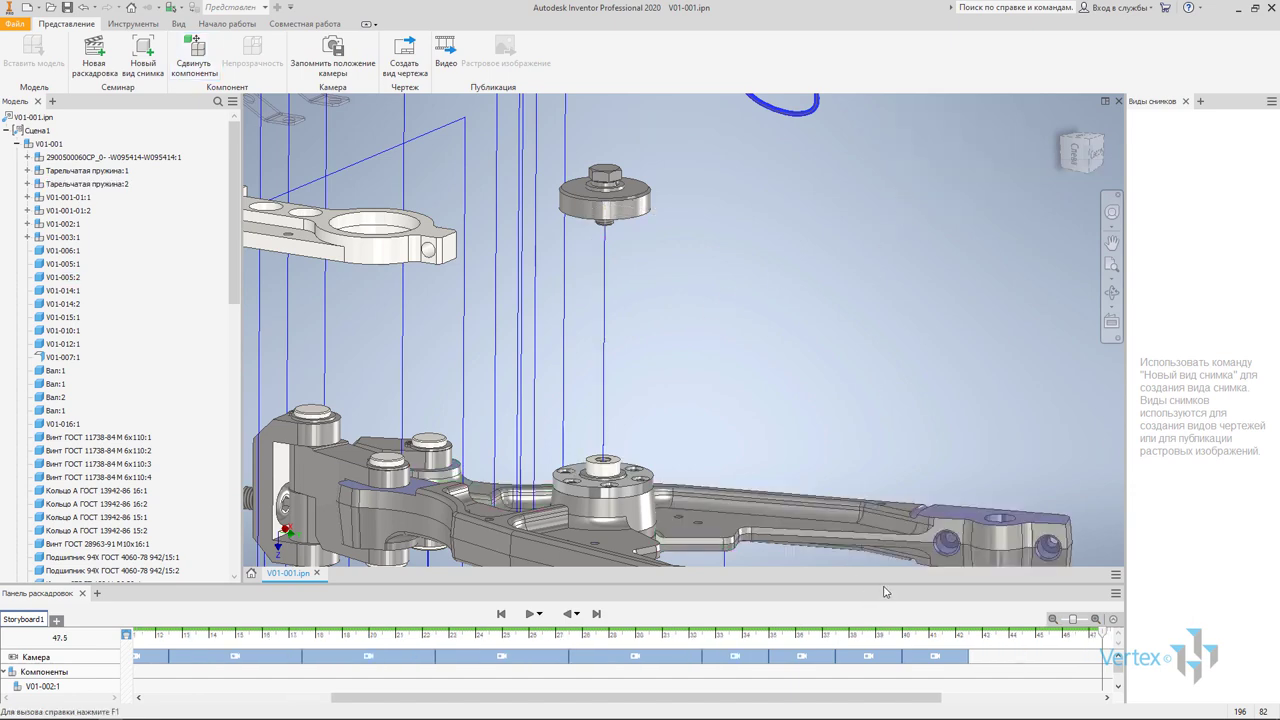
Slide the Тарельчатая пружина:2 action earlier to run with the nut lift, playhead at 45
left_click_drag(891, 585, 888, 468)
scroll(920, 606, "down", 5)
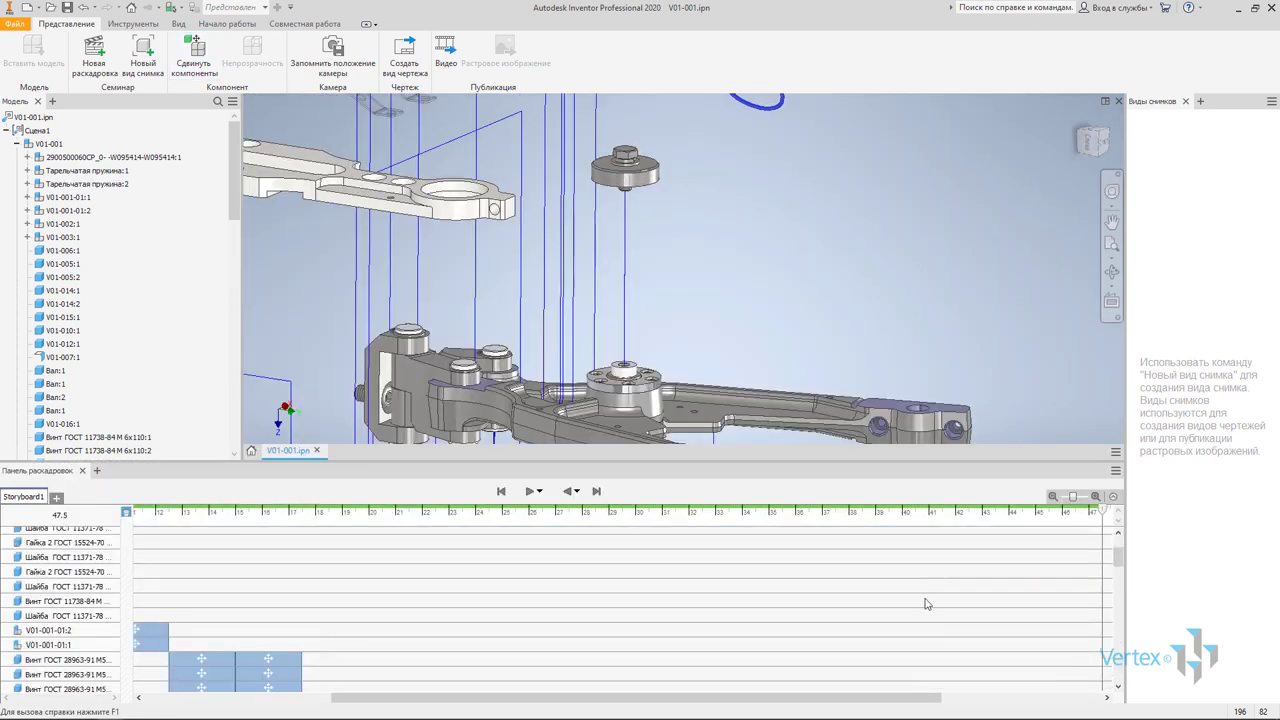
scroll(931, 606, "down", 3)
scroll(931, 606, "down", 5)
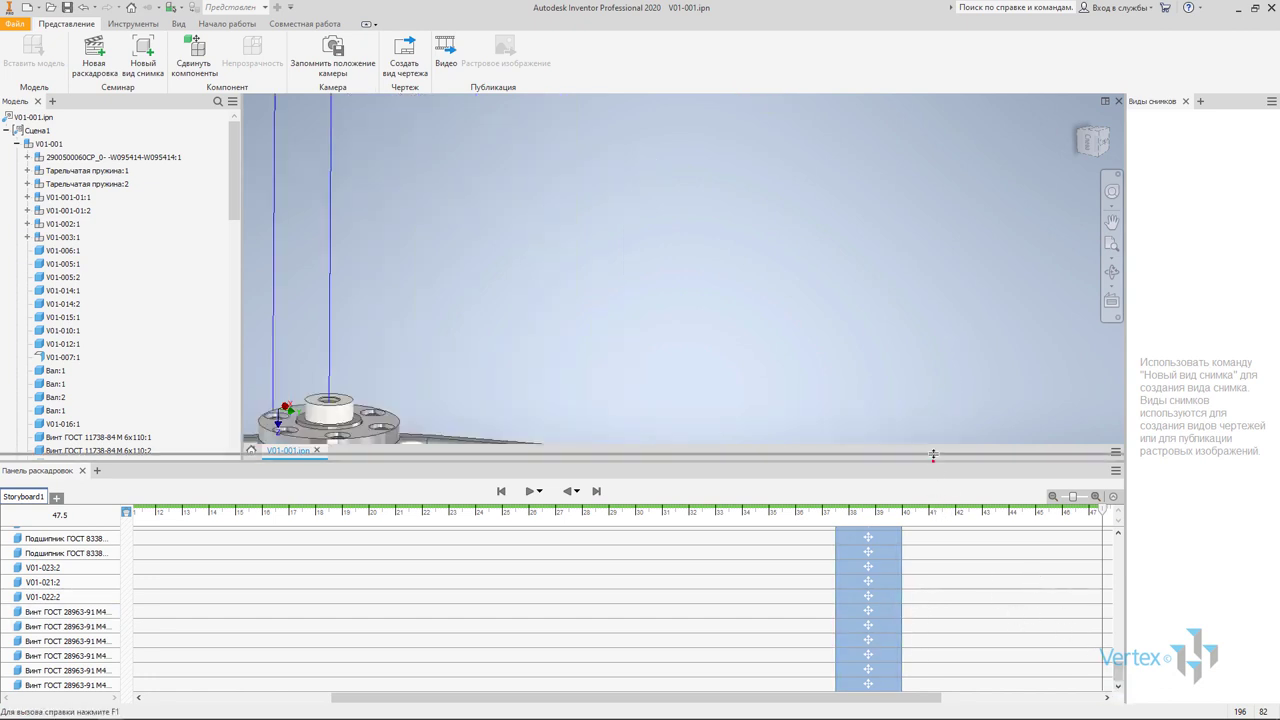
left_click_drag(933, 462, 933, 283)
scroll(990, 603, "up", 5)
scroll(988, 606, "up", 5)
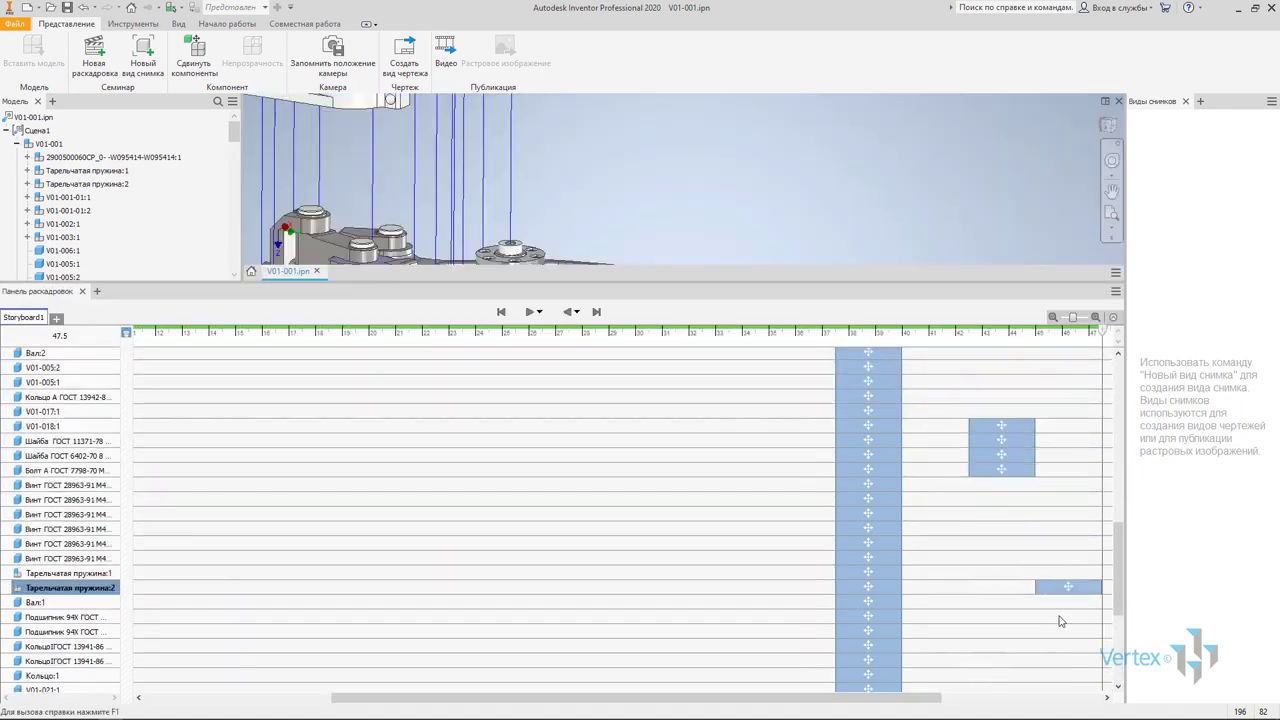
left_click_drag(1069, 586, 1005, 587)
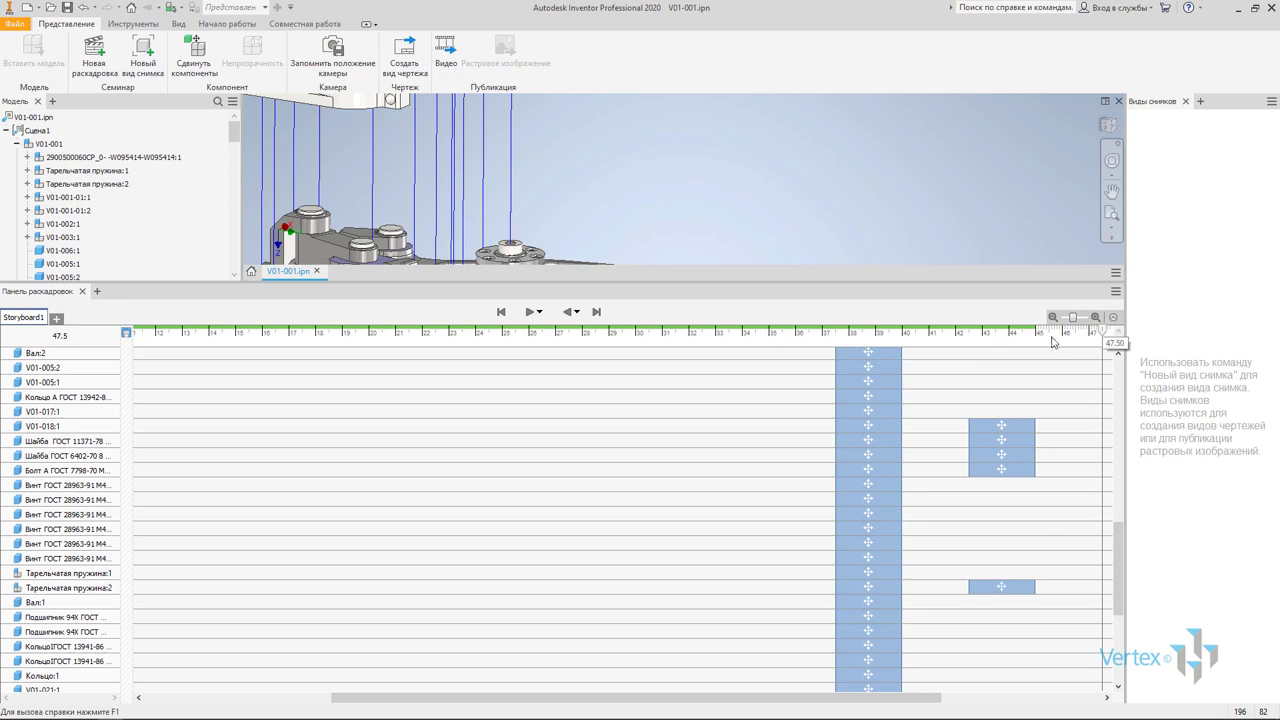
left_click(598, 313)
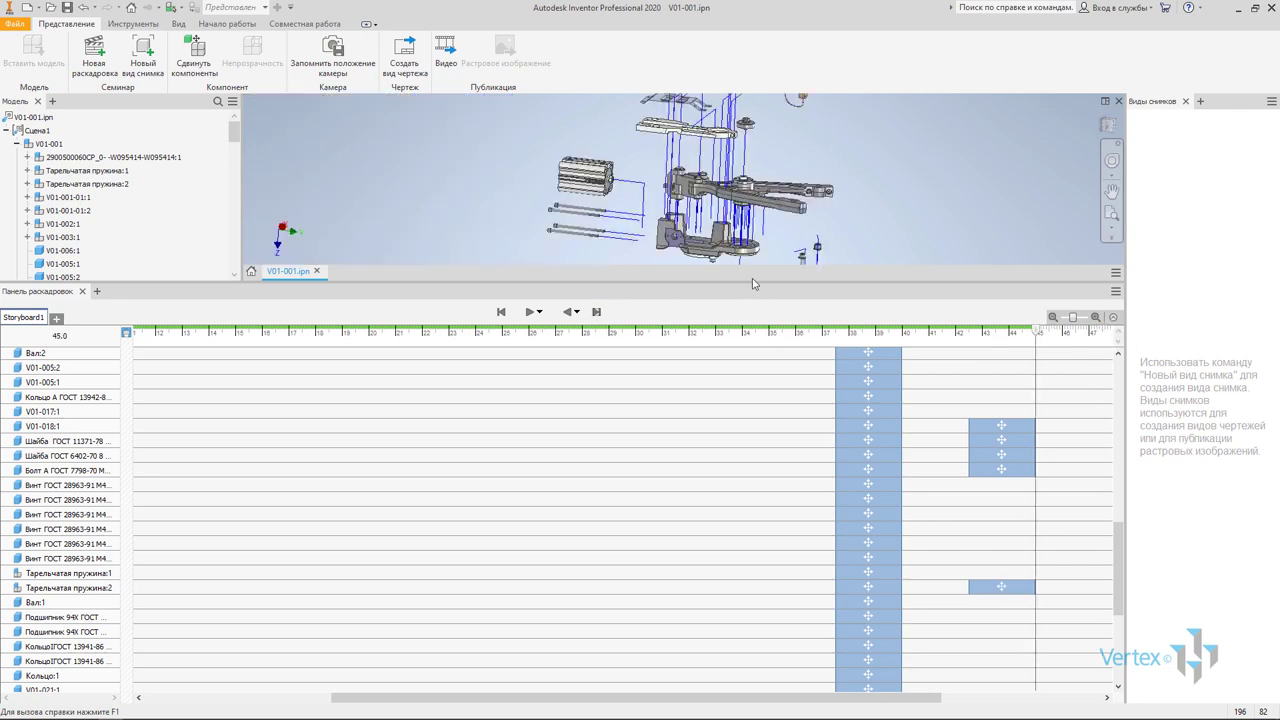
left_click_drag(752, 283, 760, 616)
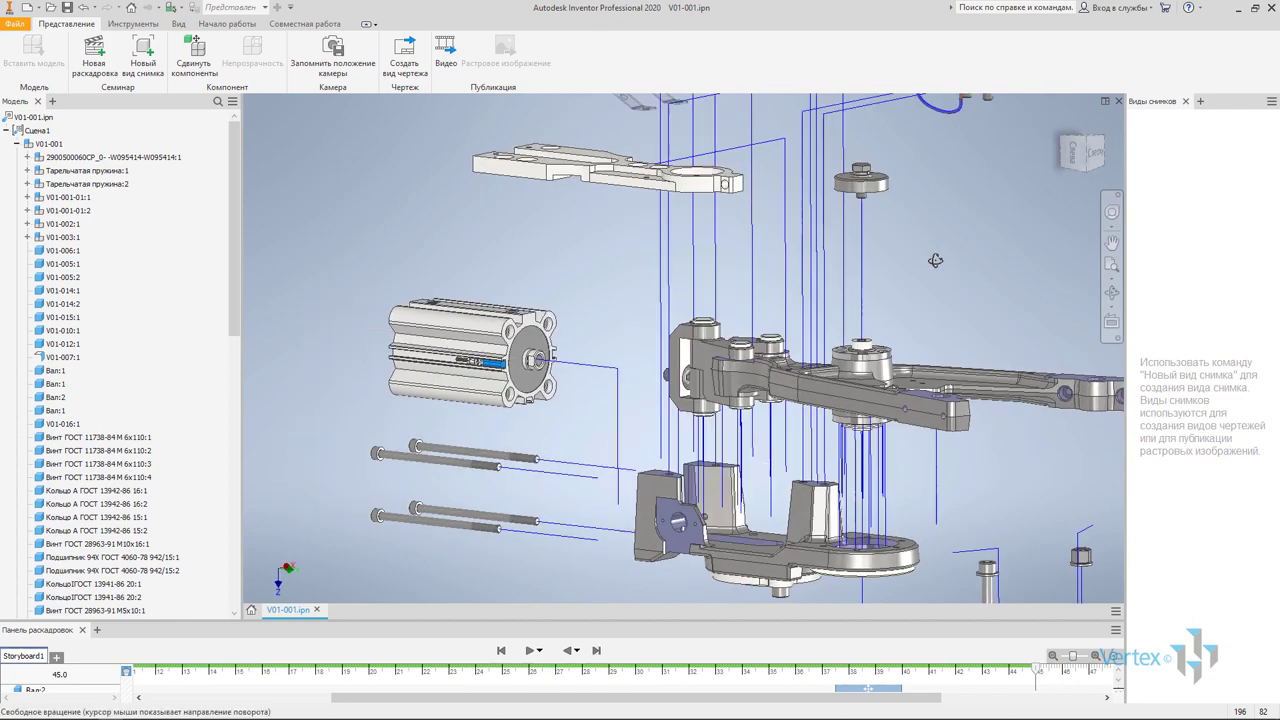
Tilt the view toward the arm hub and select the large arm part V01-005:1
middle_click_drag(843, 367, 859, 302)
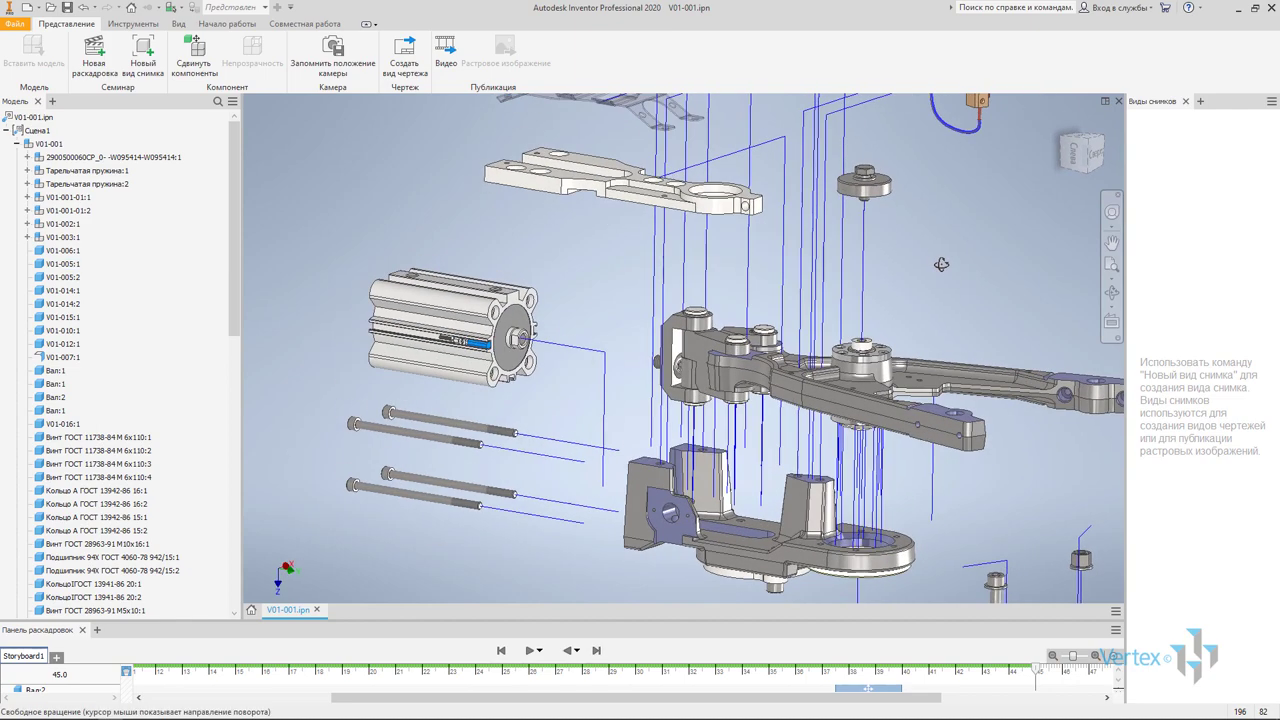
scroll(859, 302, "down", 3)
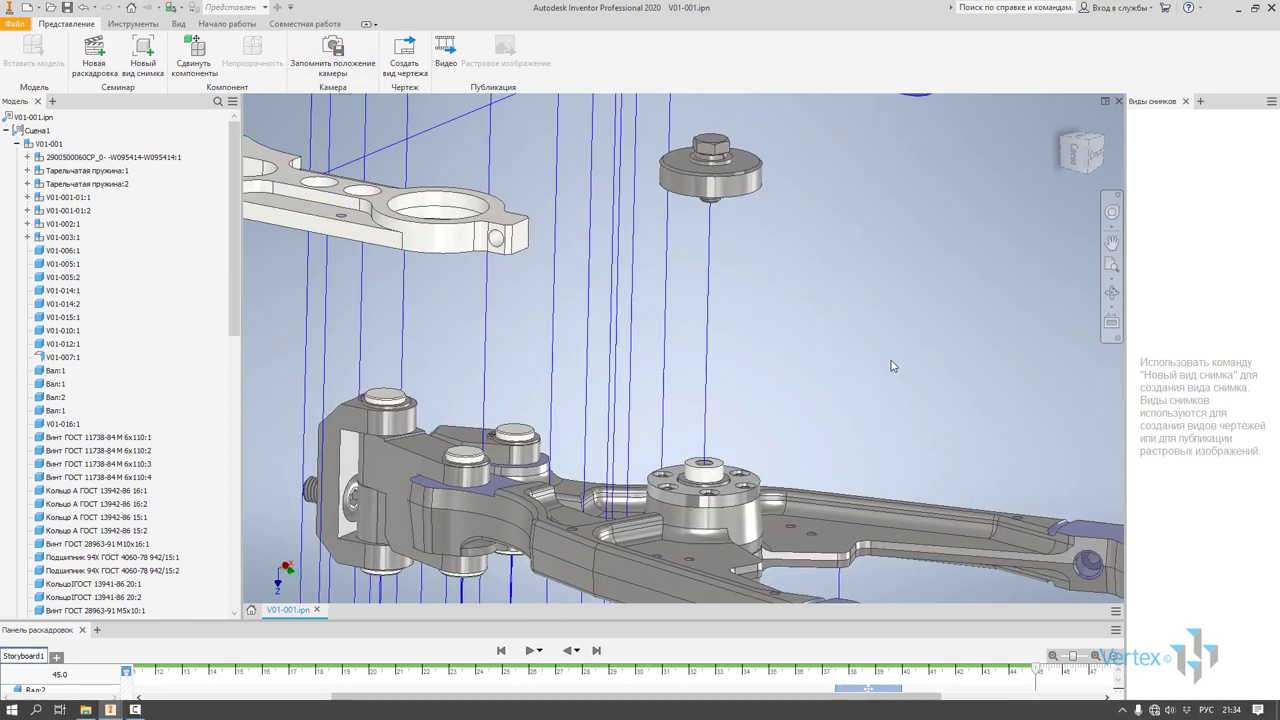
middle_click_drag(804, 384, 764, 443, "shift")
scroll(764, 443, "down", 3)
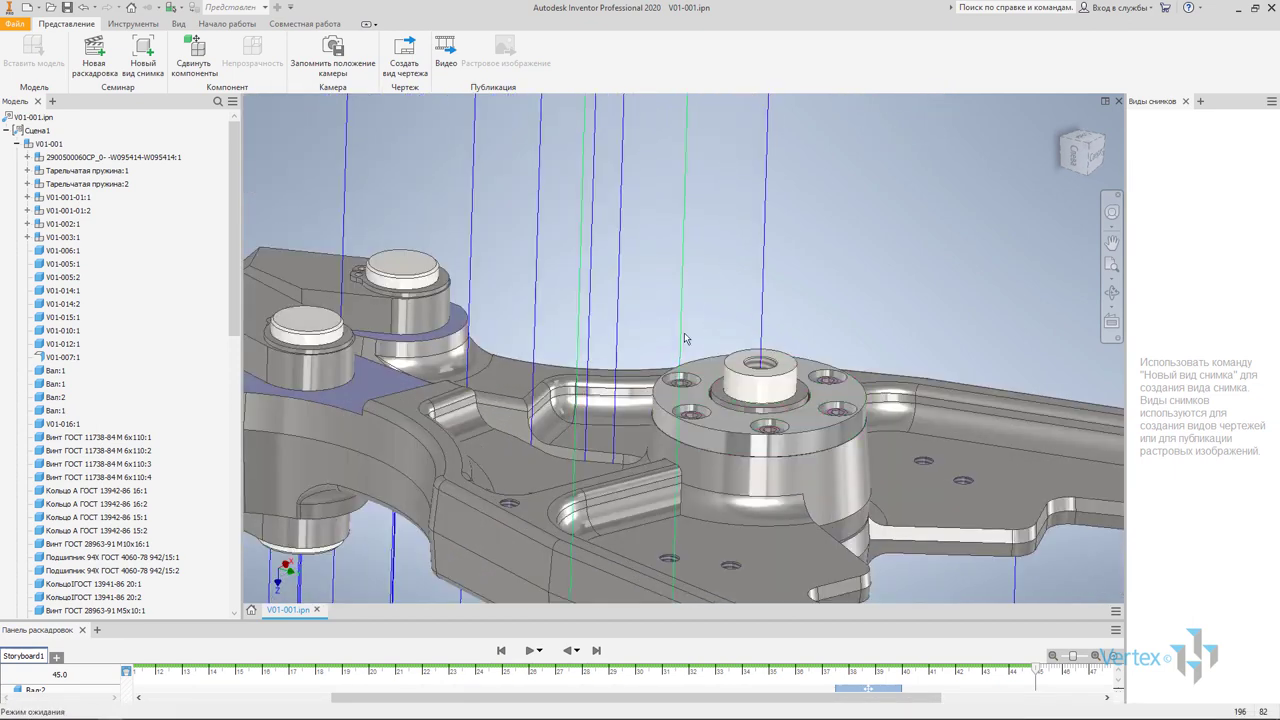
left_click(736, 534)
left_click(731, 487)
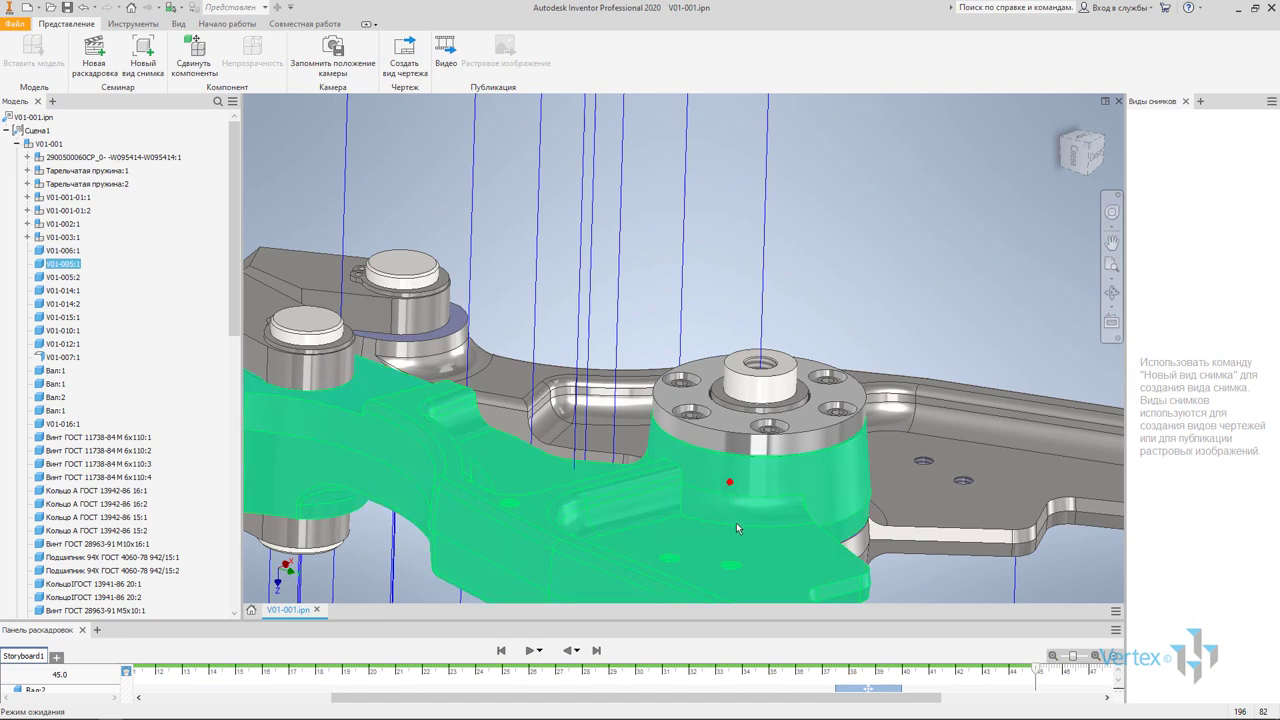
scroll(700, 437, "down", 2)
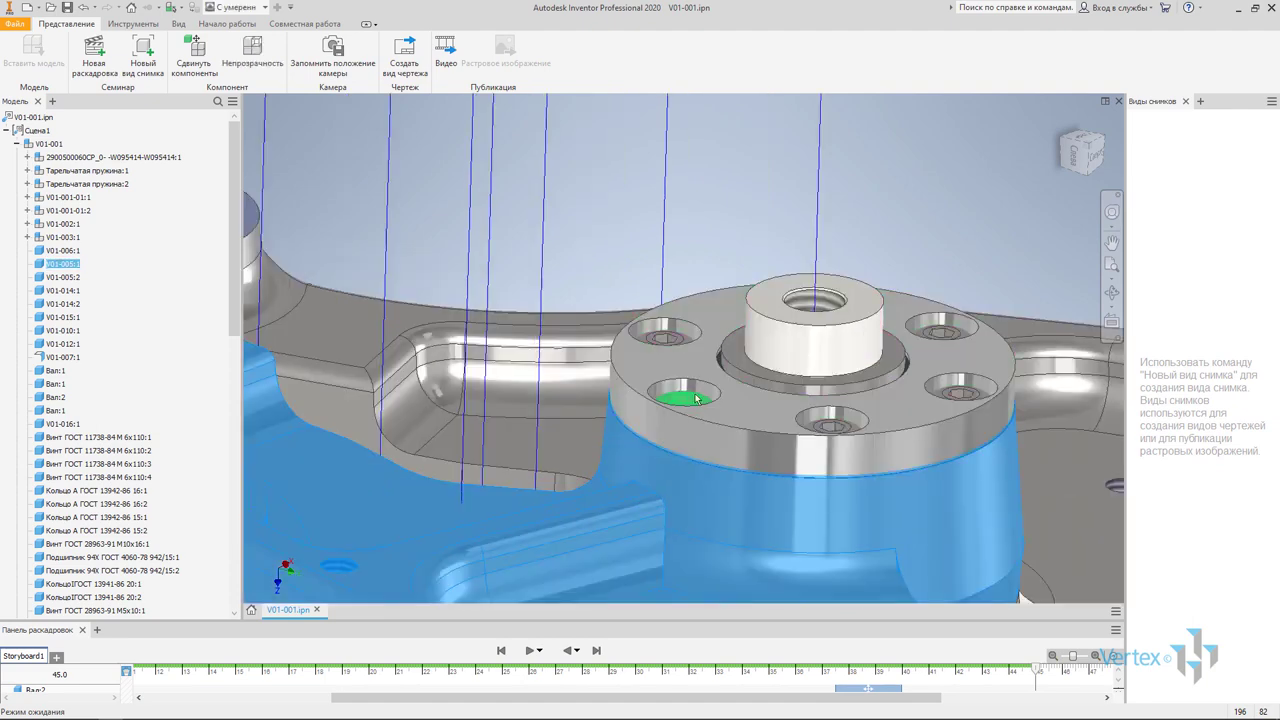
Select the hub flange and the housing beneath it, then start Tweak Components
left_click(680, 343)
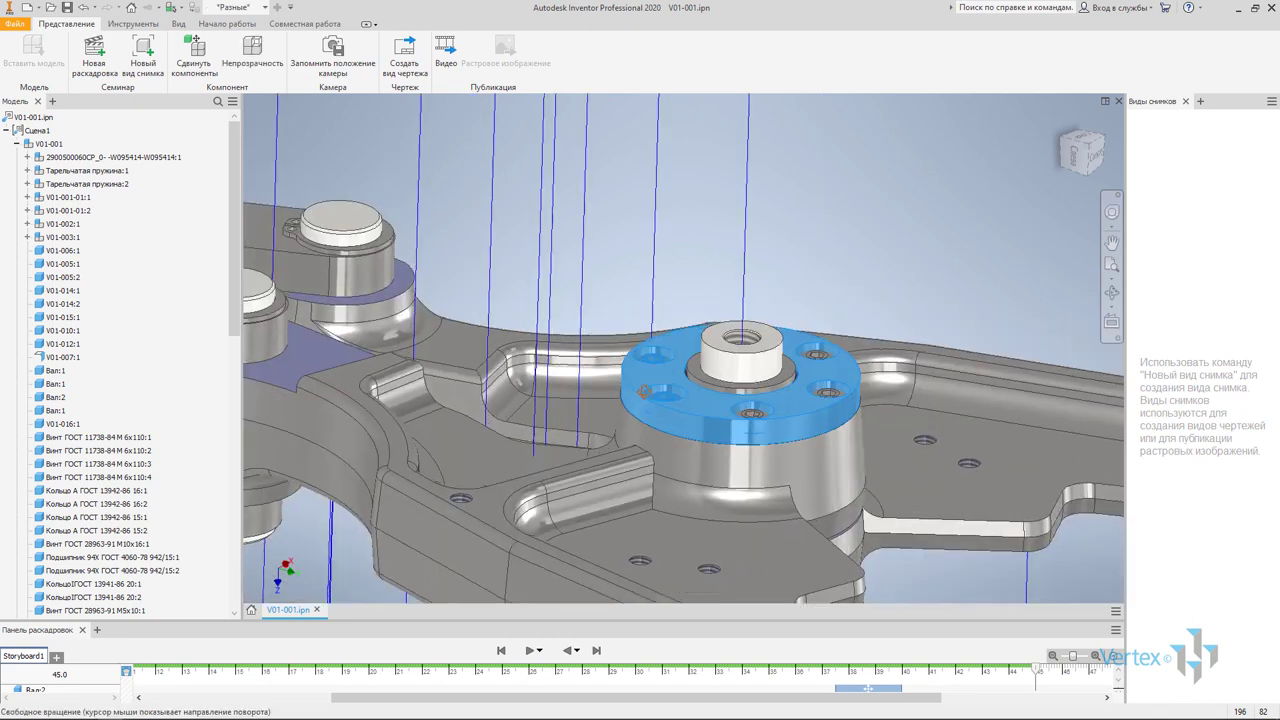
middle_click_drag(676, 342, 920, 390, "shift")
left_click(920, 390)
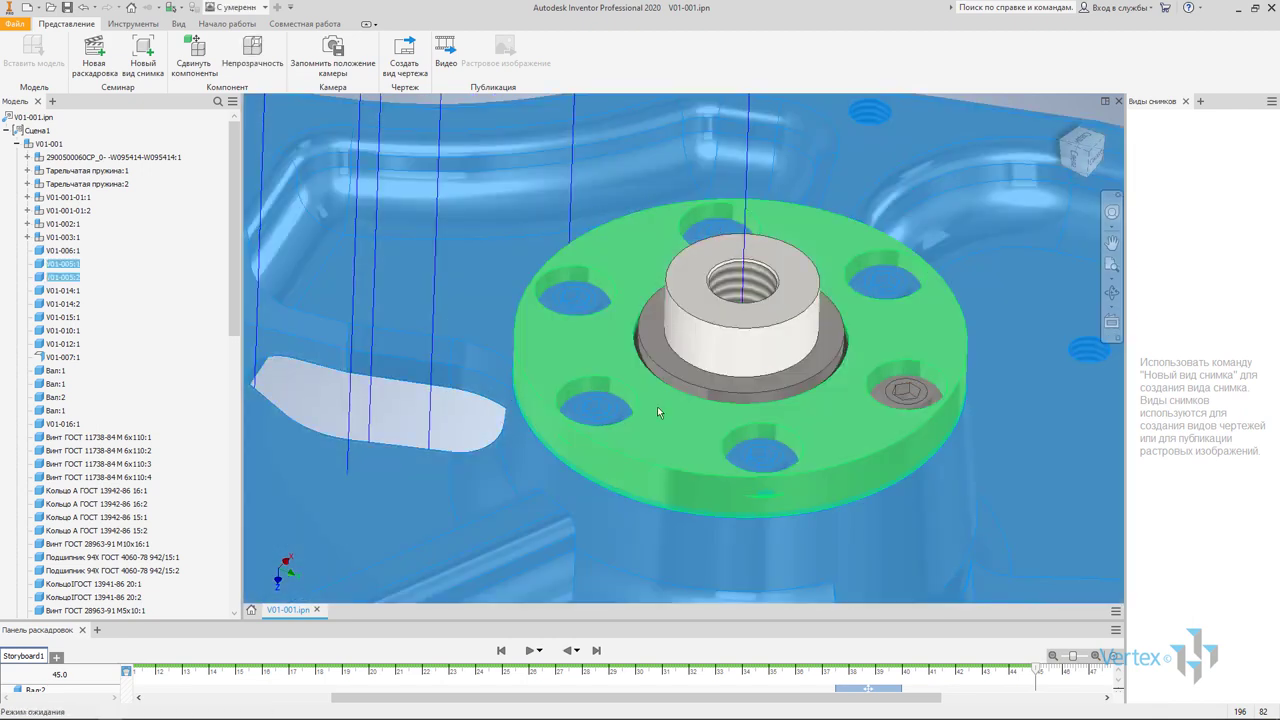
scroll(700, 430, "down", 2)
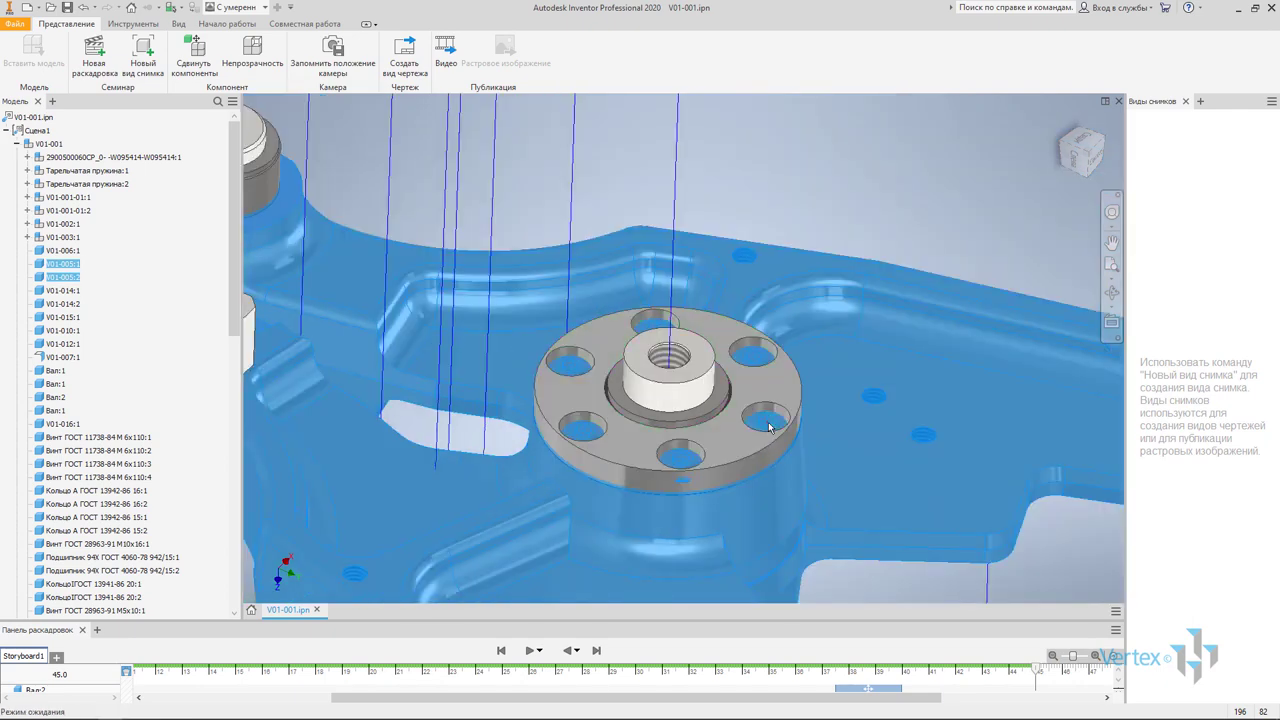
mouse_move(772, 438)
middle_mouse_down("shift")
mouse_move(684, 532)
mouse_move(561, 358)
middle_mouse_up("shift")
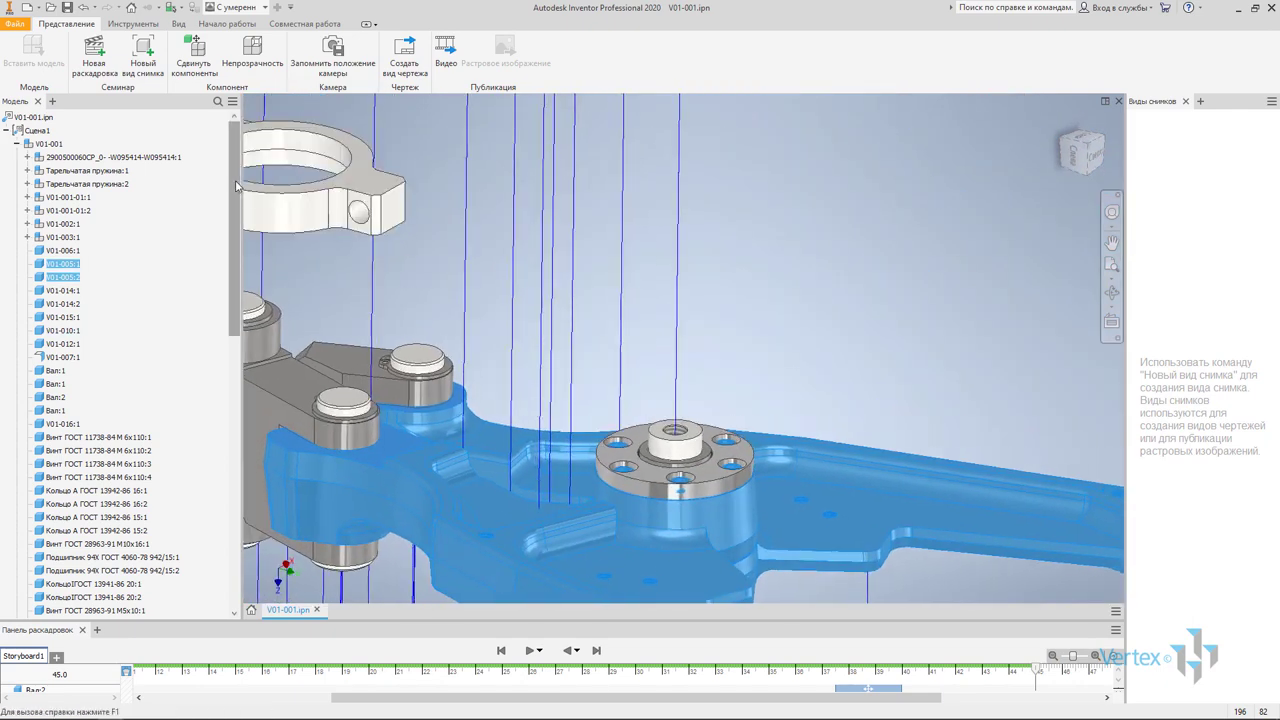
left_click(194, 55)
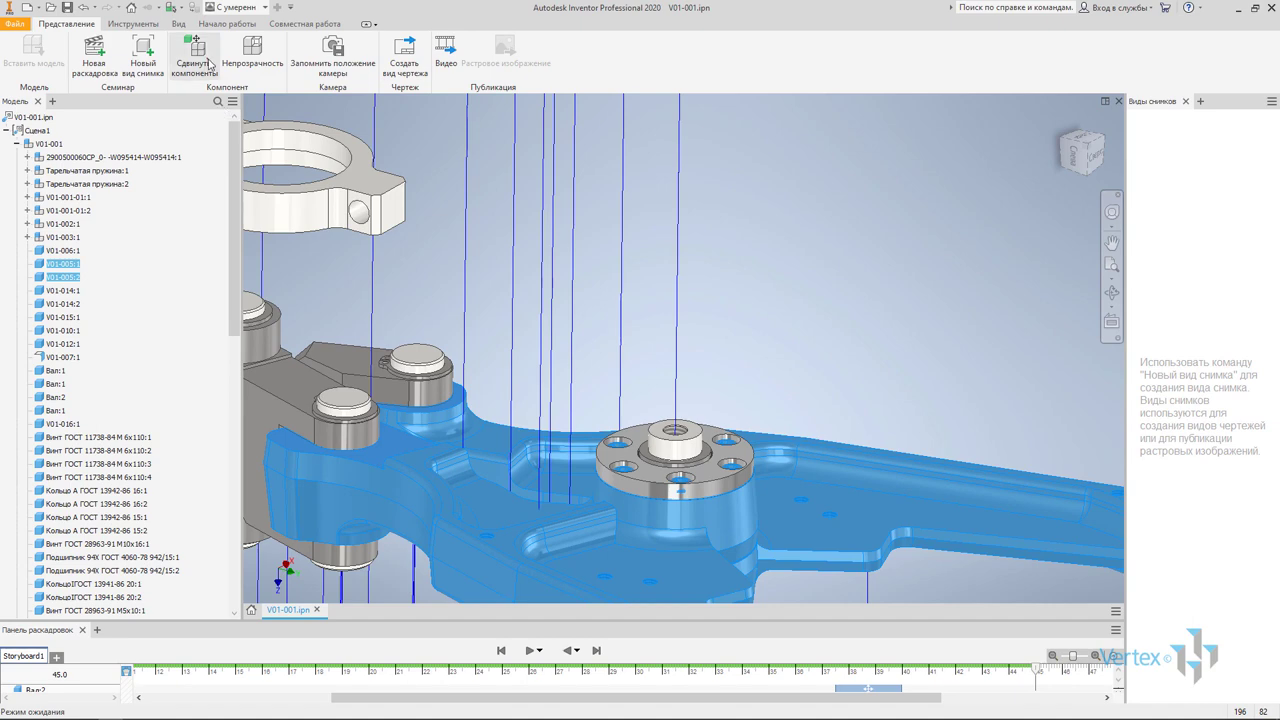
left_click(752, 412)
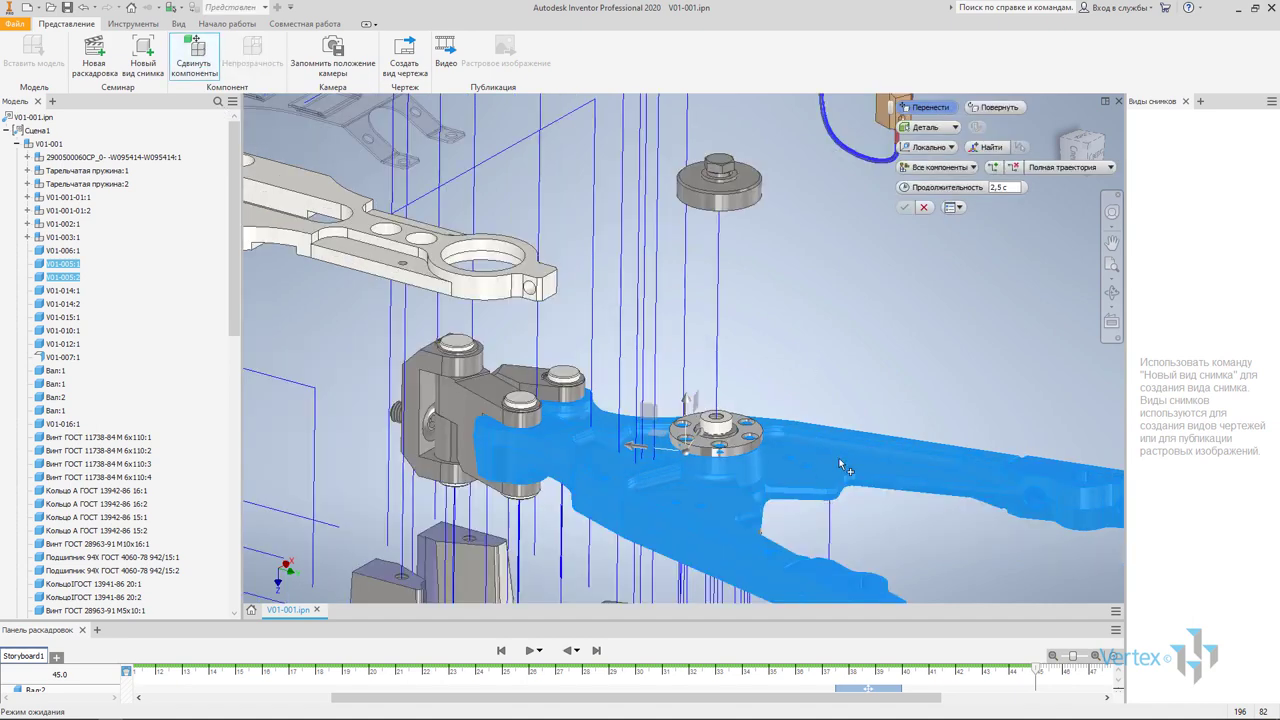
Select the six flange bolts and move them 90 mm upward out of the flange
key("Escape")
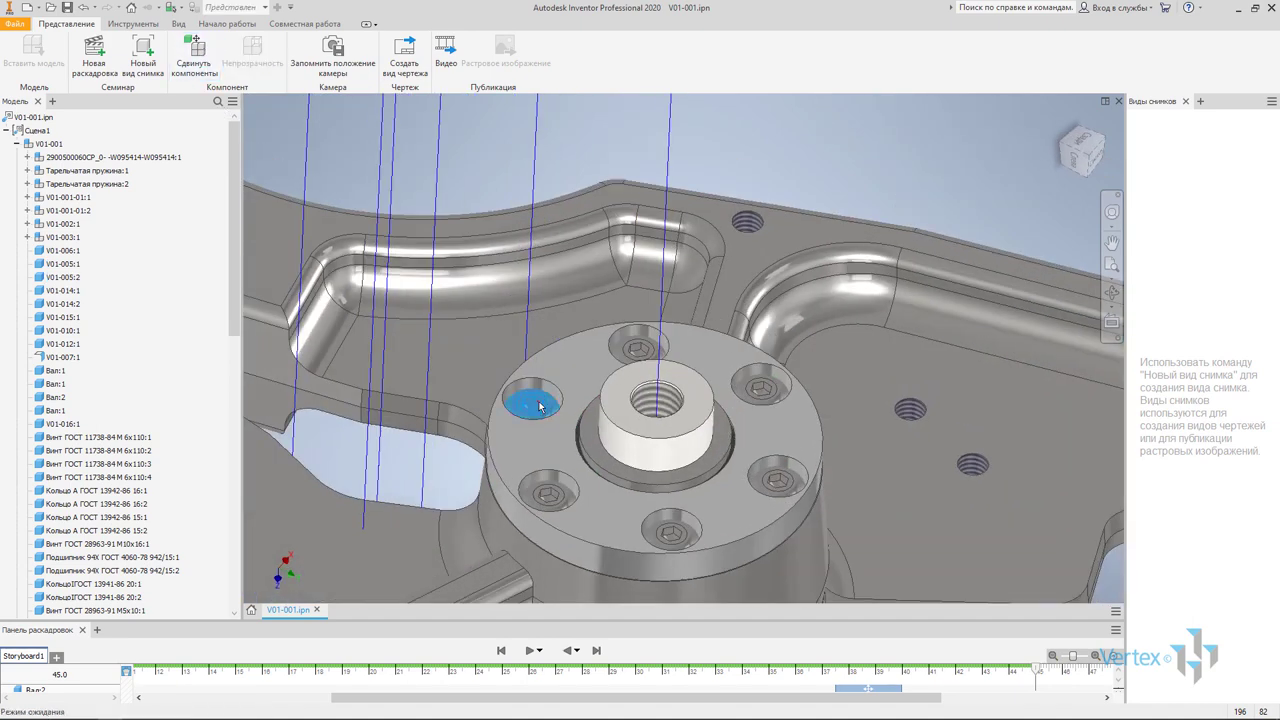
left_click(539, 405)
left_click(547, 494, "ctrl")
left_click(665, 530, "ctrl")
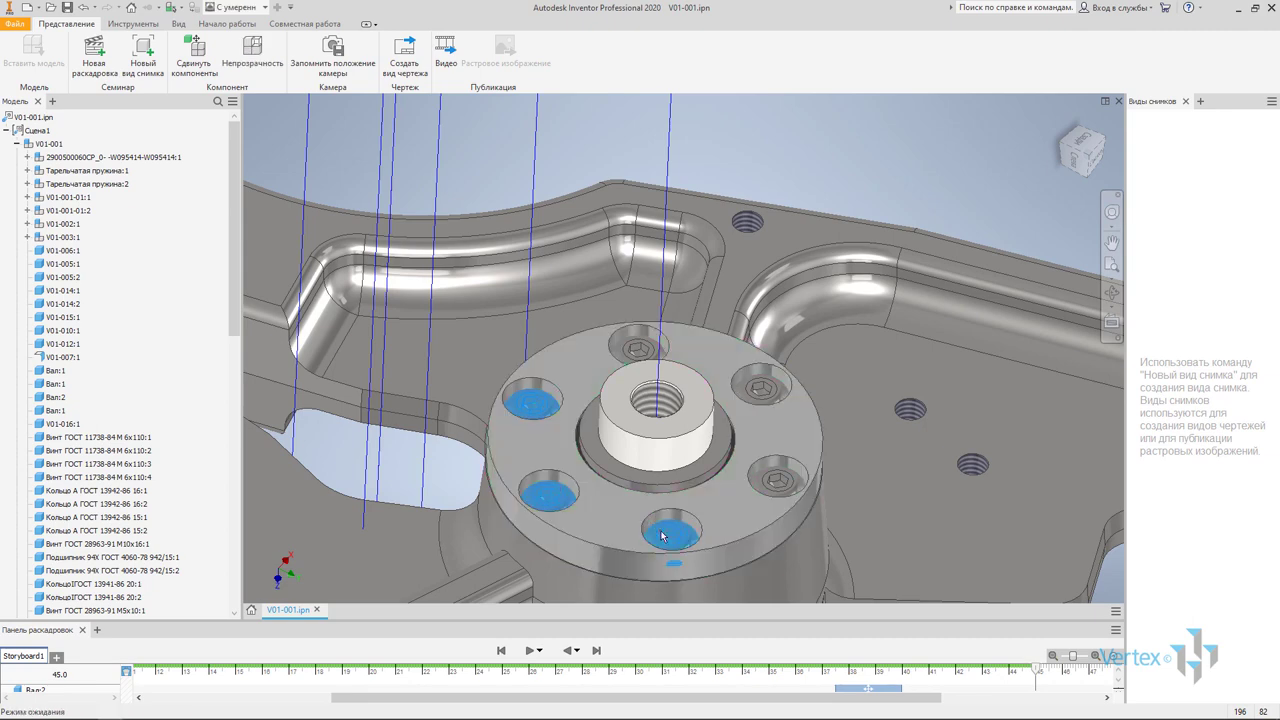
left_click(776, 482, "ctrl")
left_click(765, 384, "ctrl")
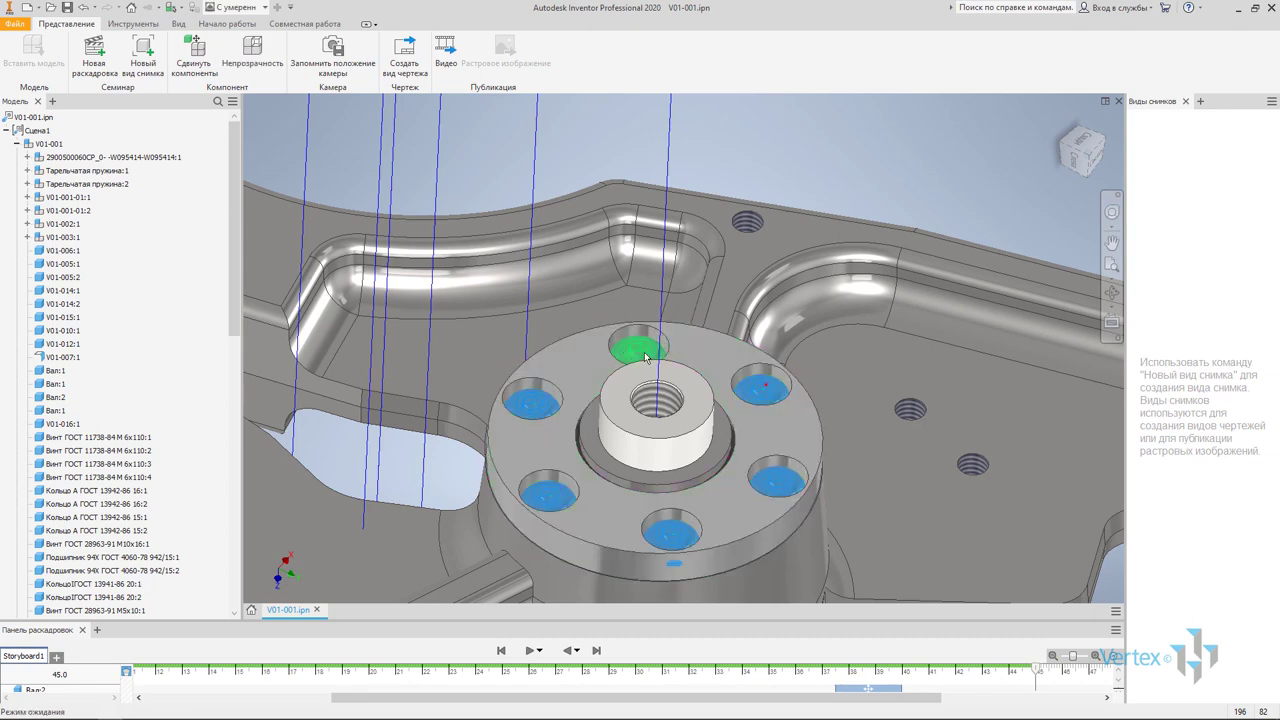
left_click(645, 357, "ctrl")
left_click(194, 55)
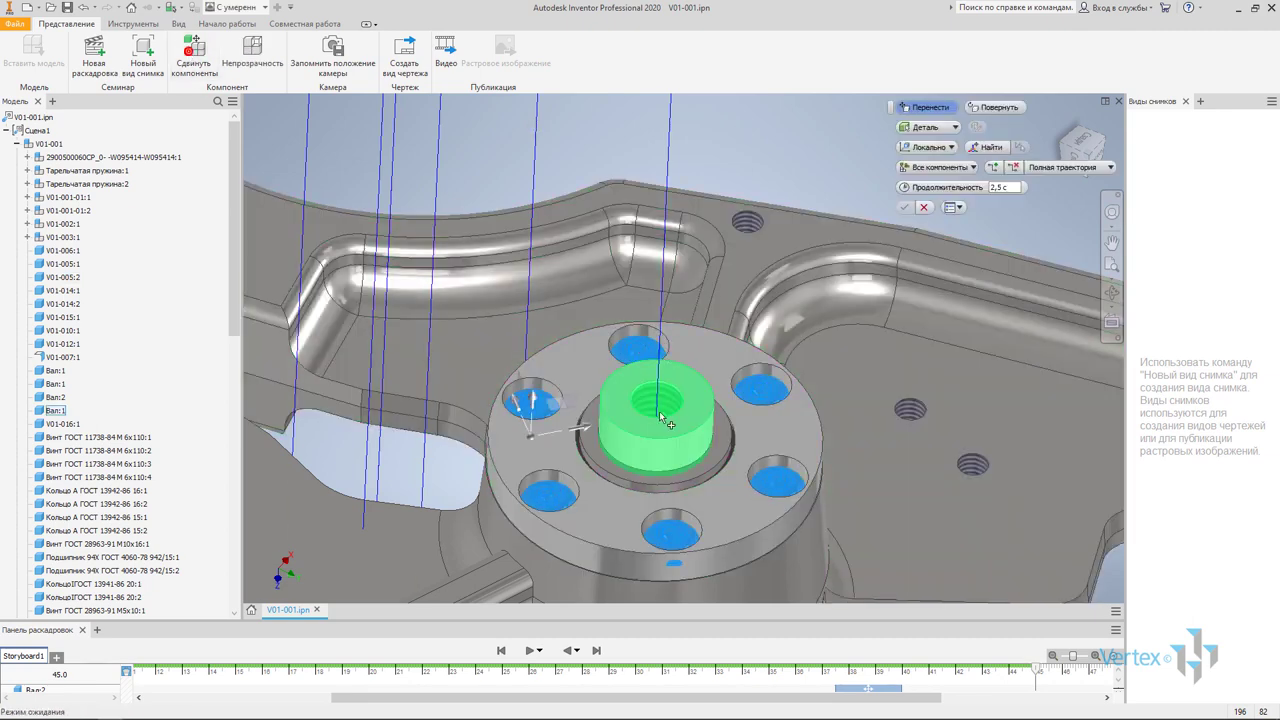
mouse_move(640, 400)
middle_mouse_down("shift")
mouse_move(642, 432)
mouse_move(617, 405)
middle_mouse_up("shift")
scroll(617, 405, "down", 1)
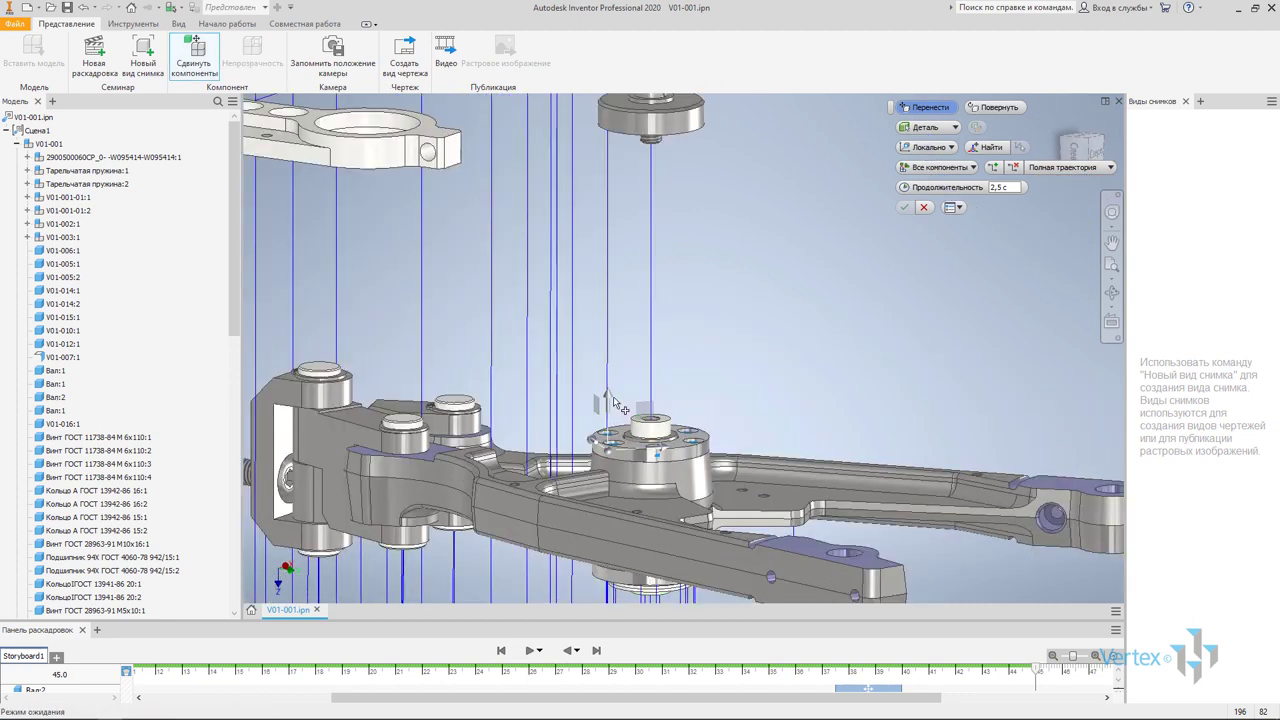
left_click_drag(612, 403, 612, 155)
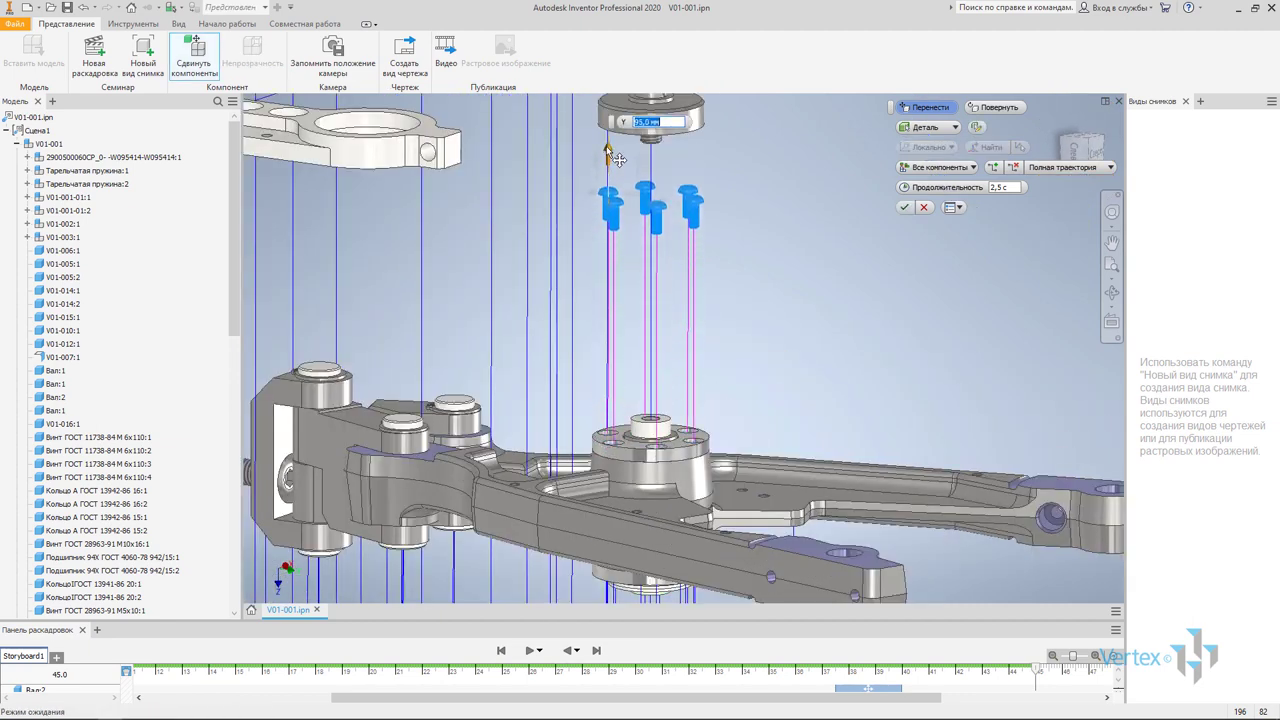
type("9")
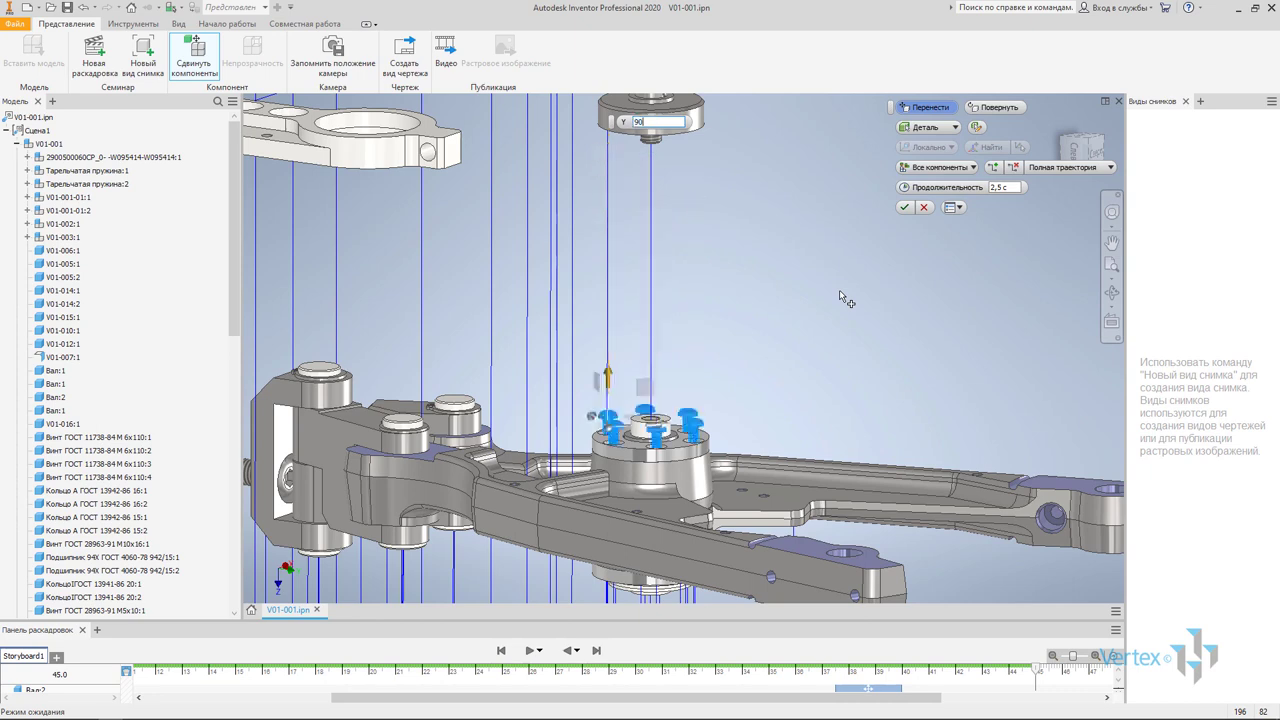
type("0")
left_click(906, 209)
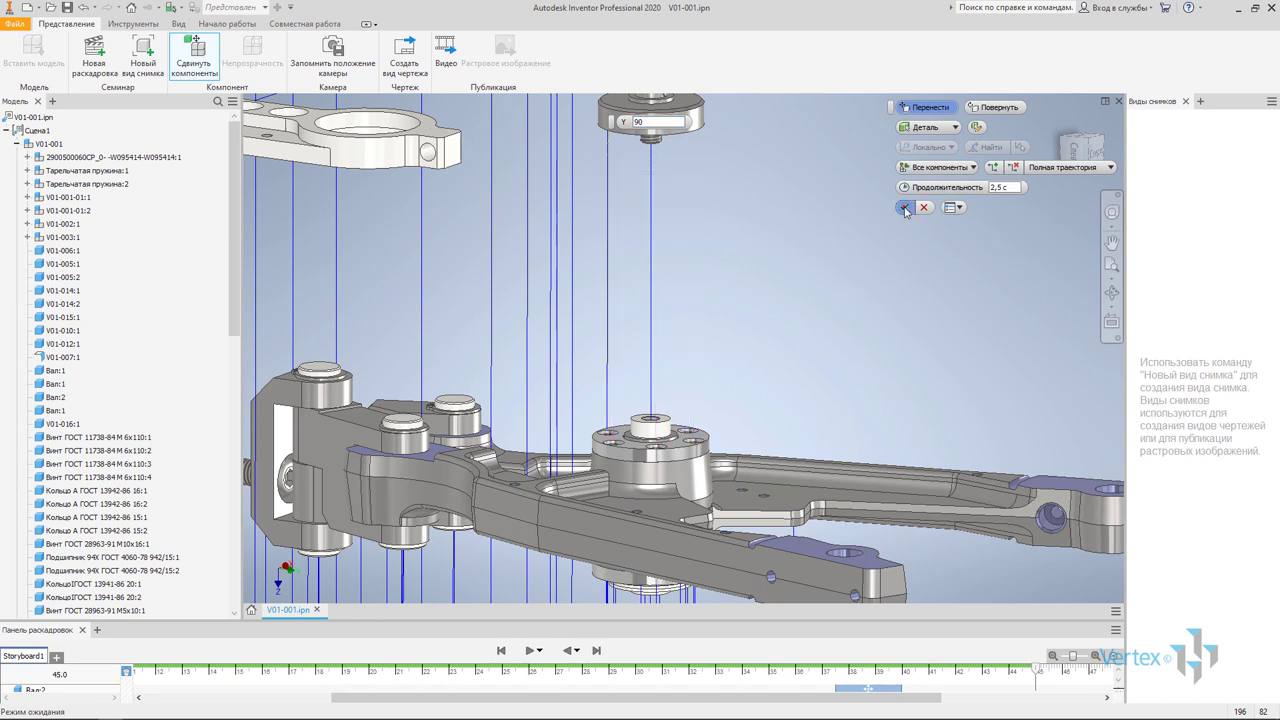
Lift the flange ring 70 mm up to sit just below the bolts
middle_click_drag(814, 276, 717, 419, "shift")
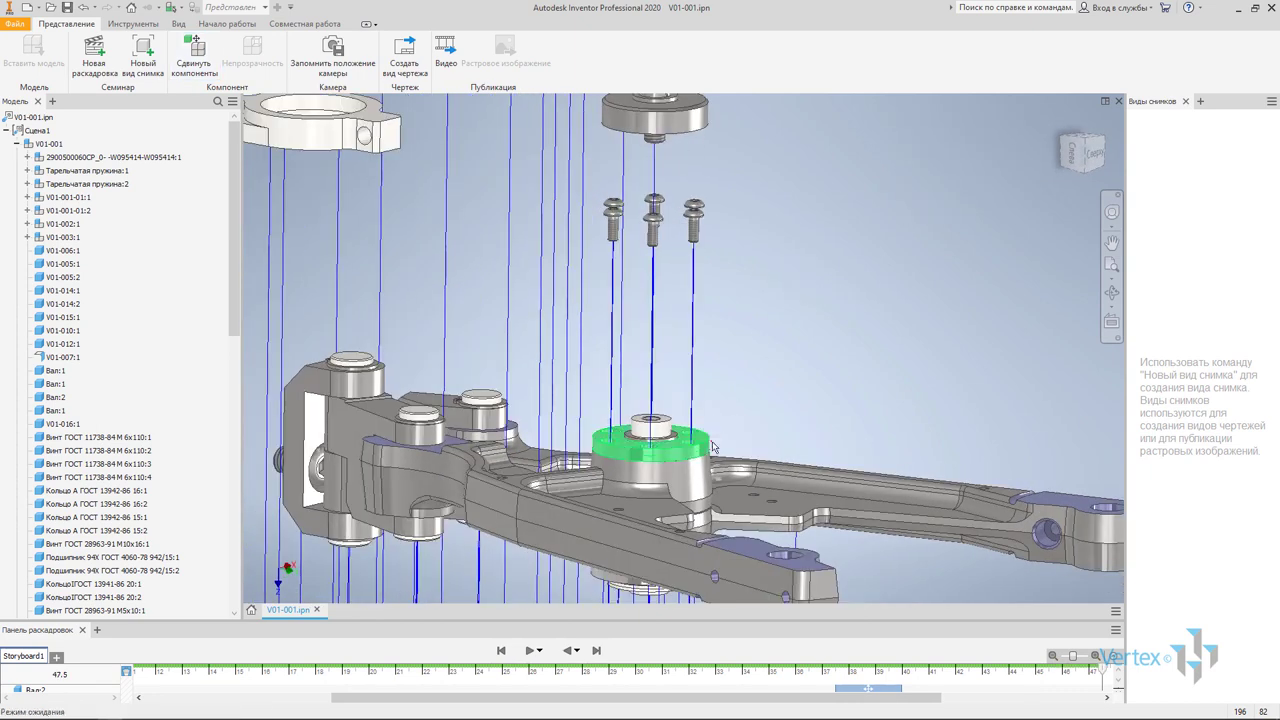
left_click(700, 432)
left_click(194, 55)
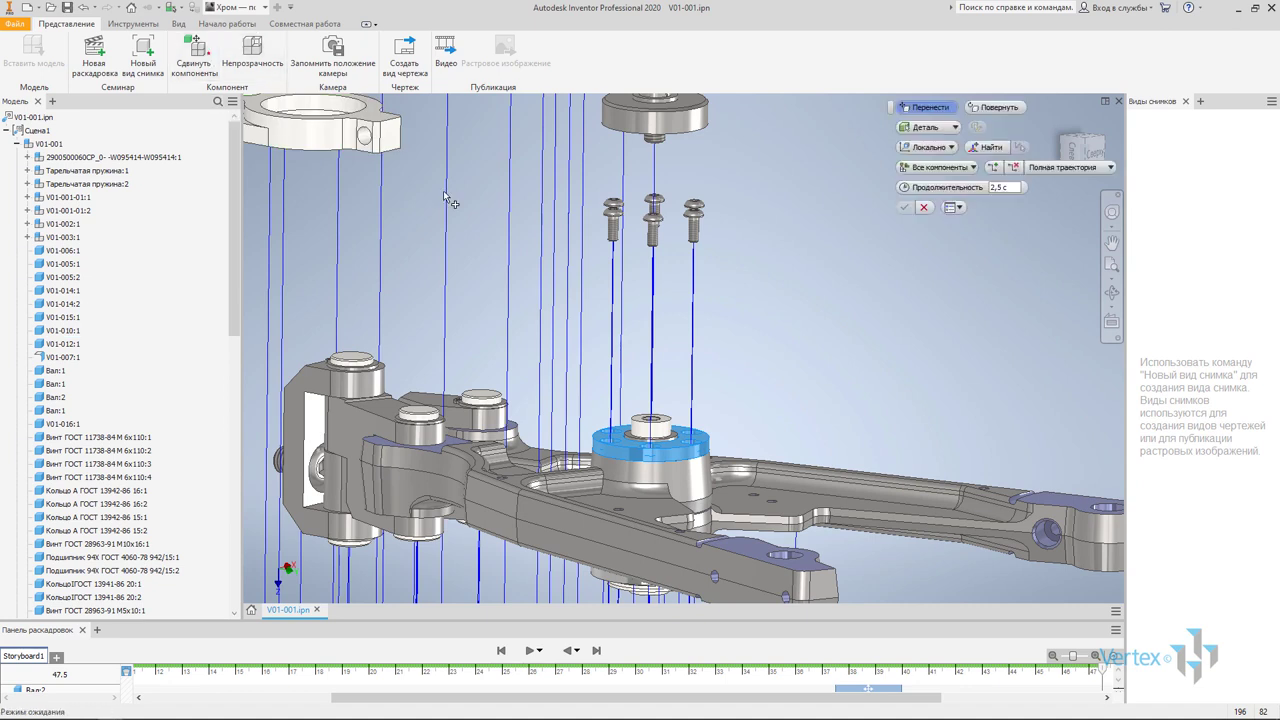
left_click_drag(651, 398, 652, 215)
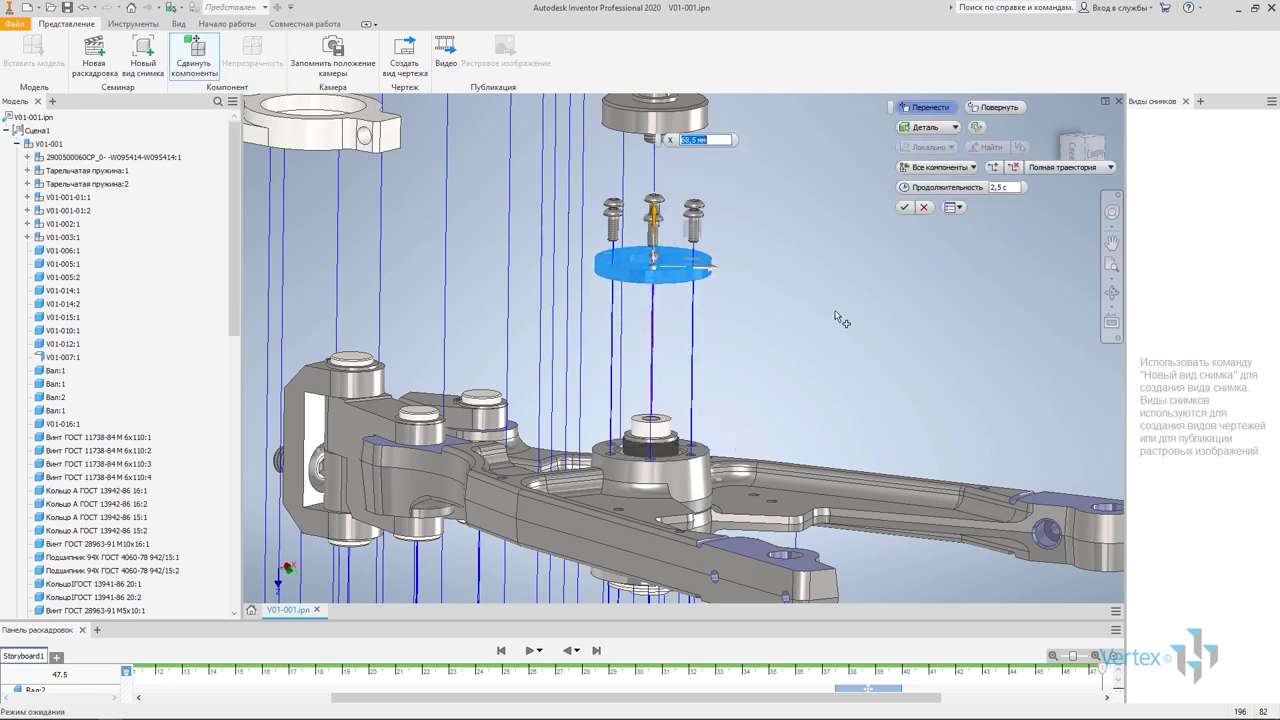
type("70")
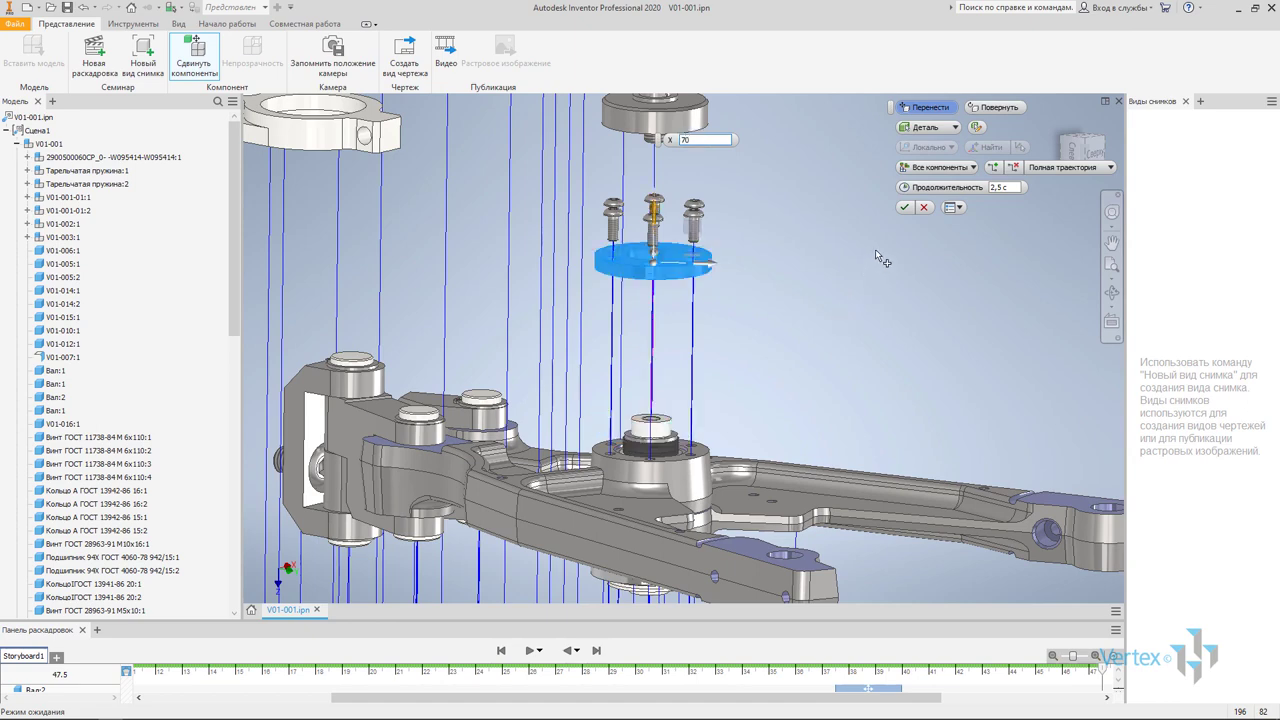
left_click(905, 208)
scroll(766, 262, "down", 5)
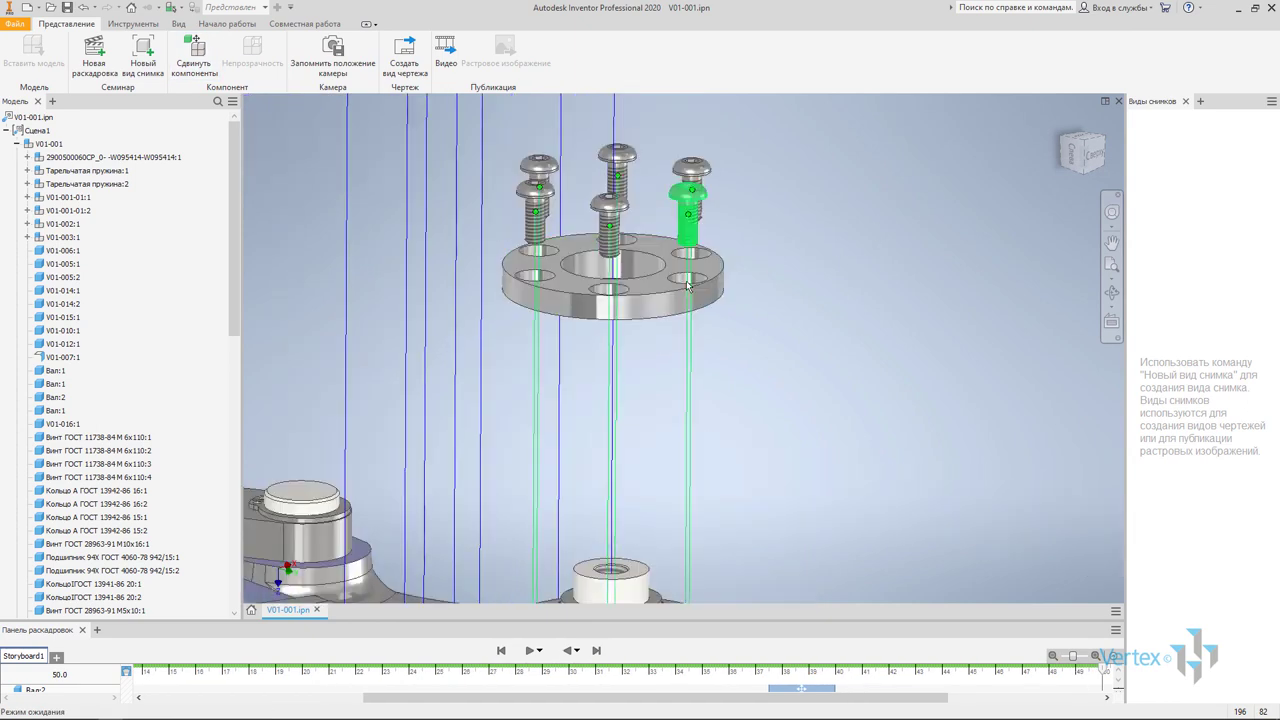
middle_click_drag(680, 265, 636, 281, "shift")
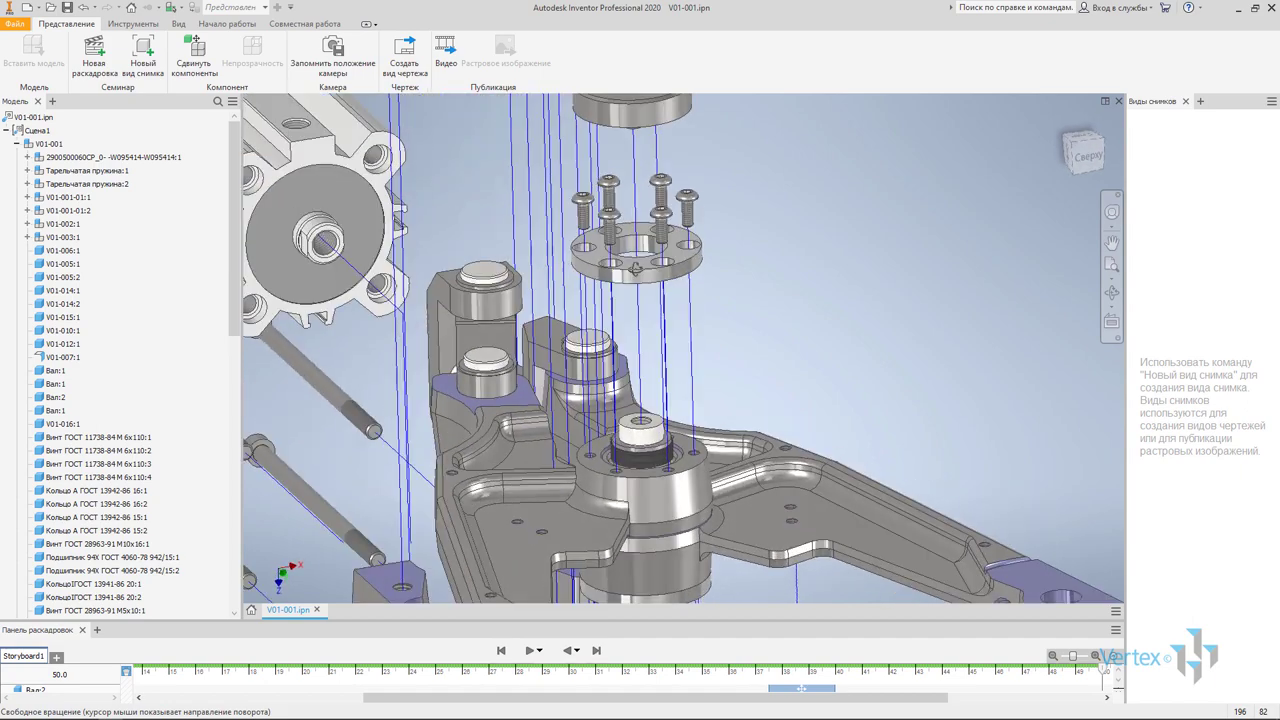
Capture the current camera as a storyboard keyframe and enlarge the storyboard to show its tracks
left_click(326, 66)
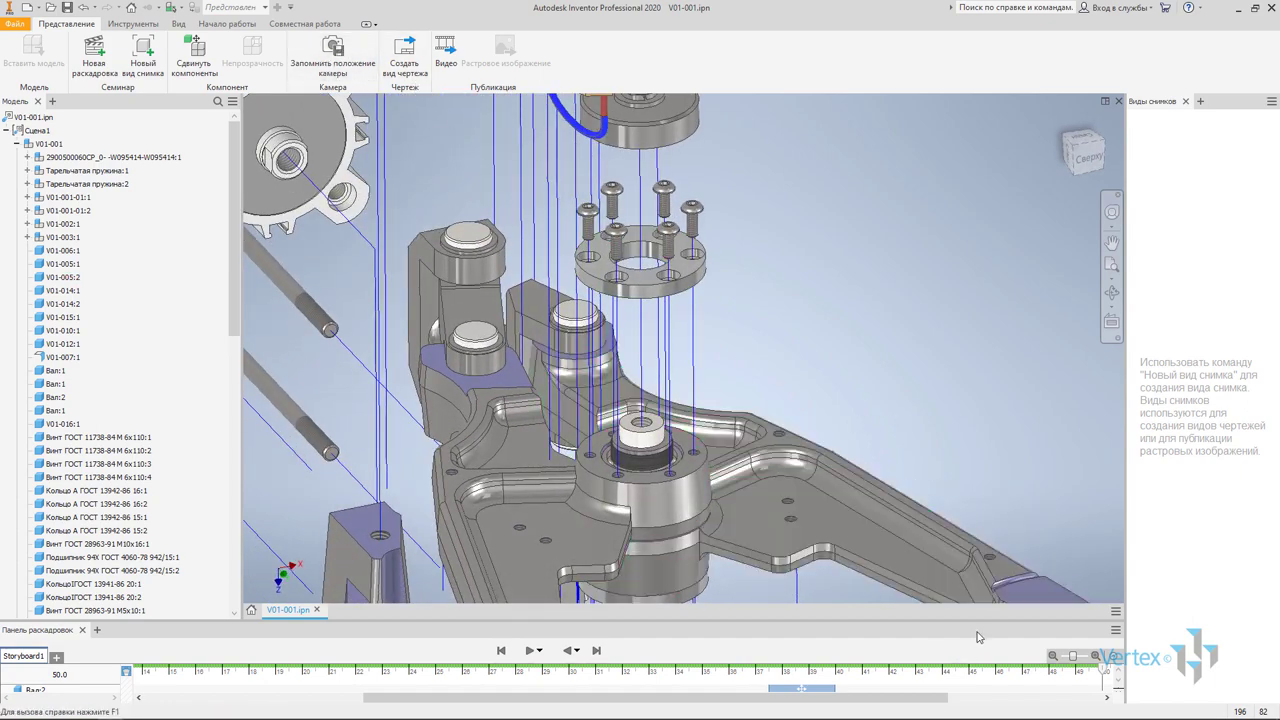
left_click_drag(977, 621, 977, 568)
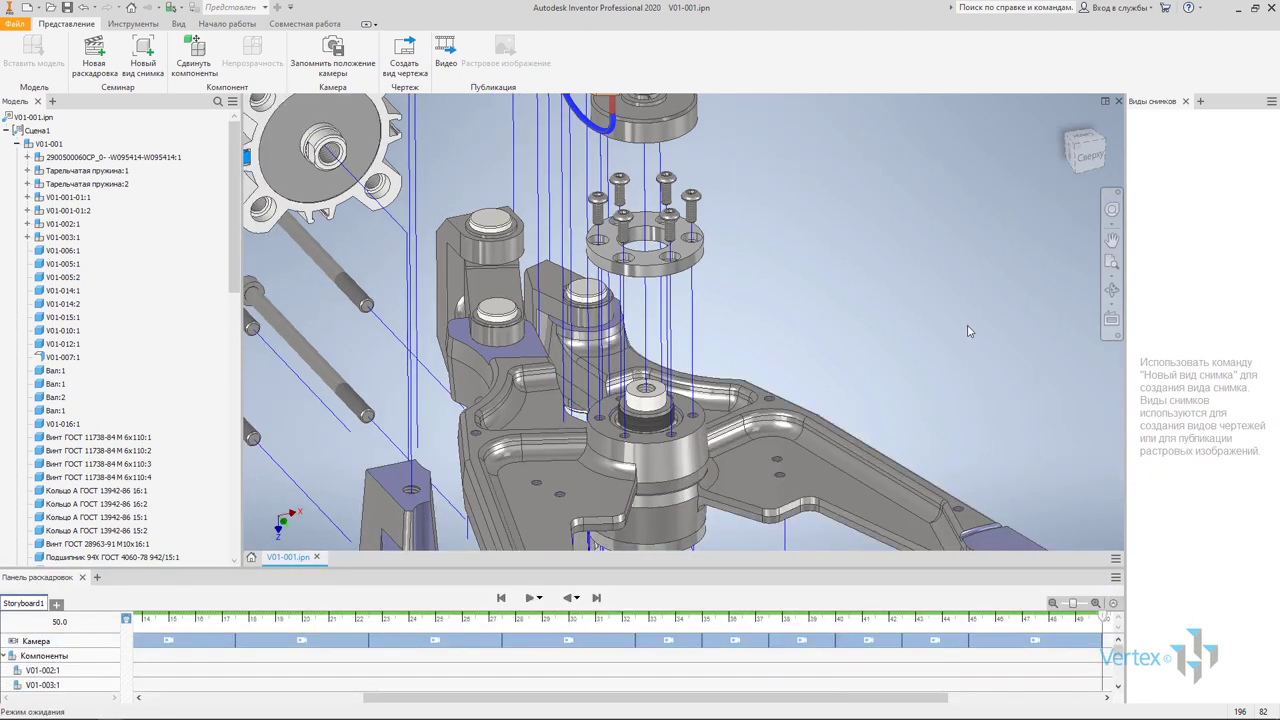
scroll(810, 400, "up", 3)
scroll(762, 430, "up", 3)
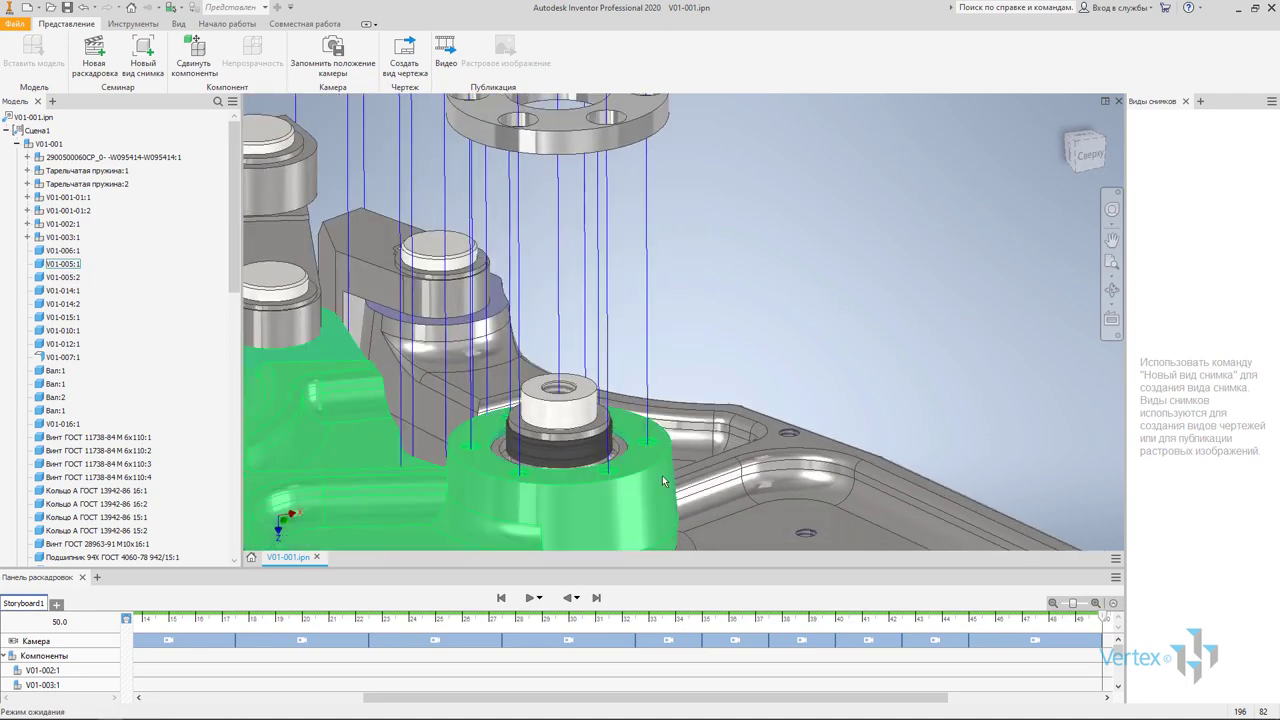
Clear the selection and orbit to a side view of the arm
left_click(659, 478)
scroll(845, 296, "down", 5)
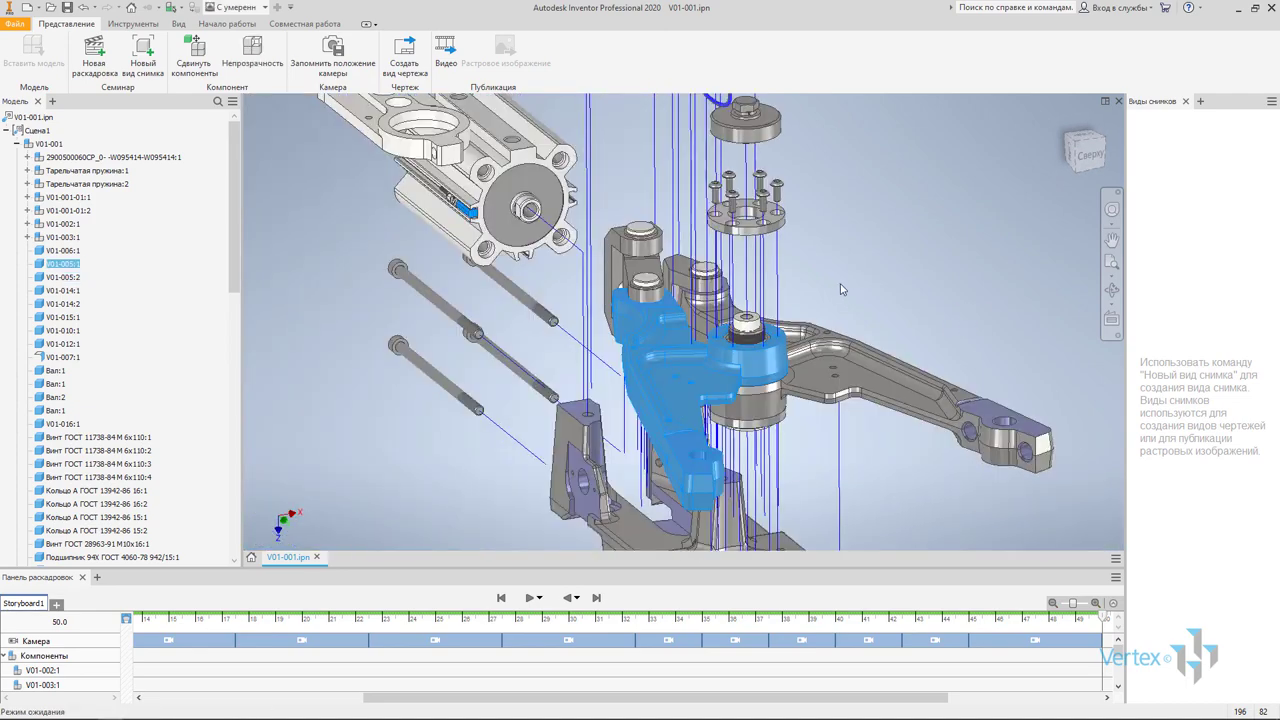
middle_click_drag(841, 289, 700, 343, "shift")
key("Escape")
scroll(678, 370, "up", 5)
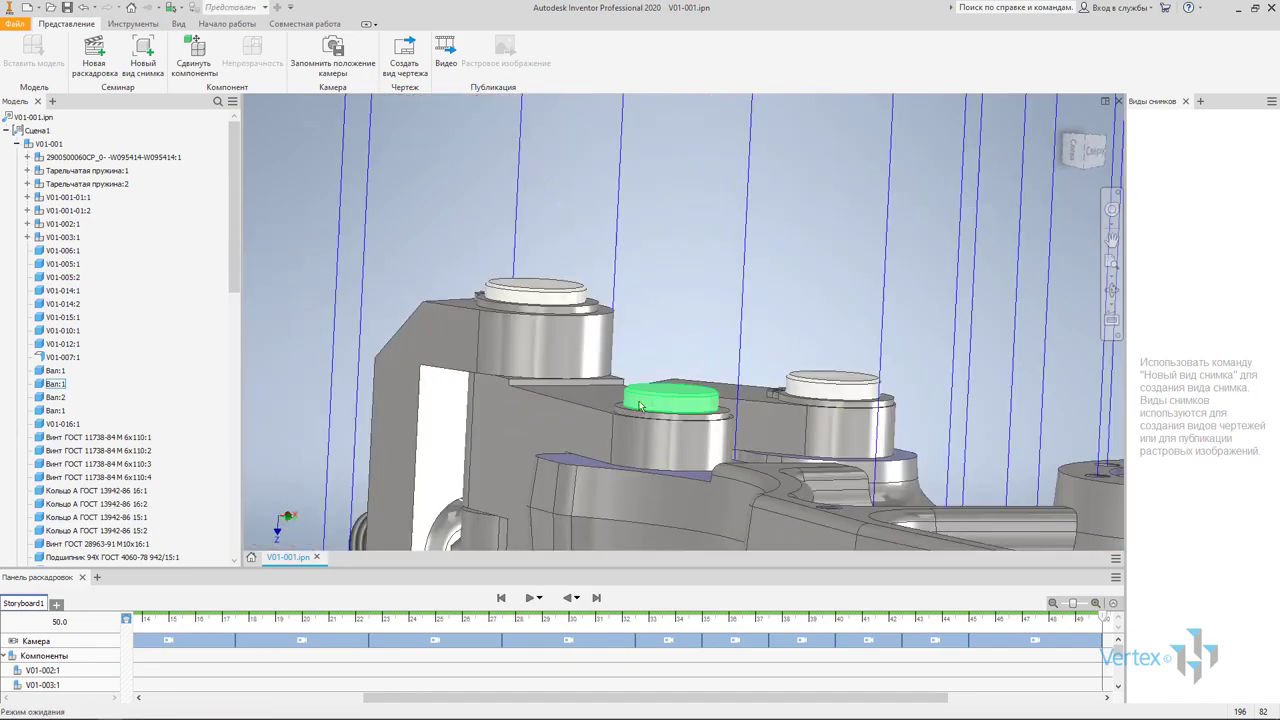
scroll(640, 405, "down", 6)
scroll(648, 550, "up", 5)
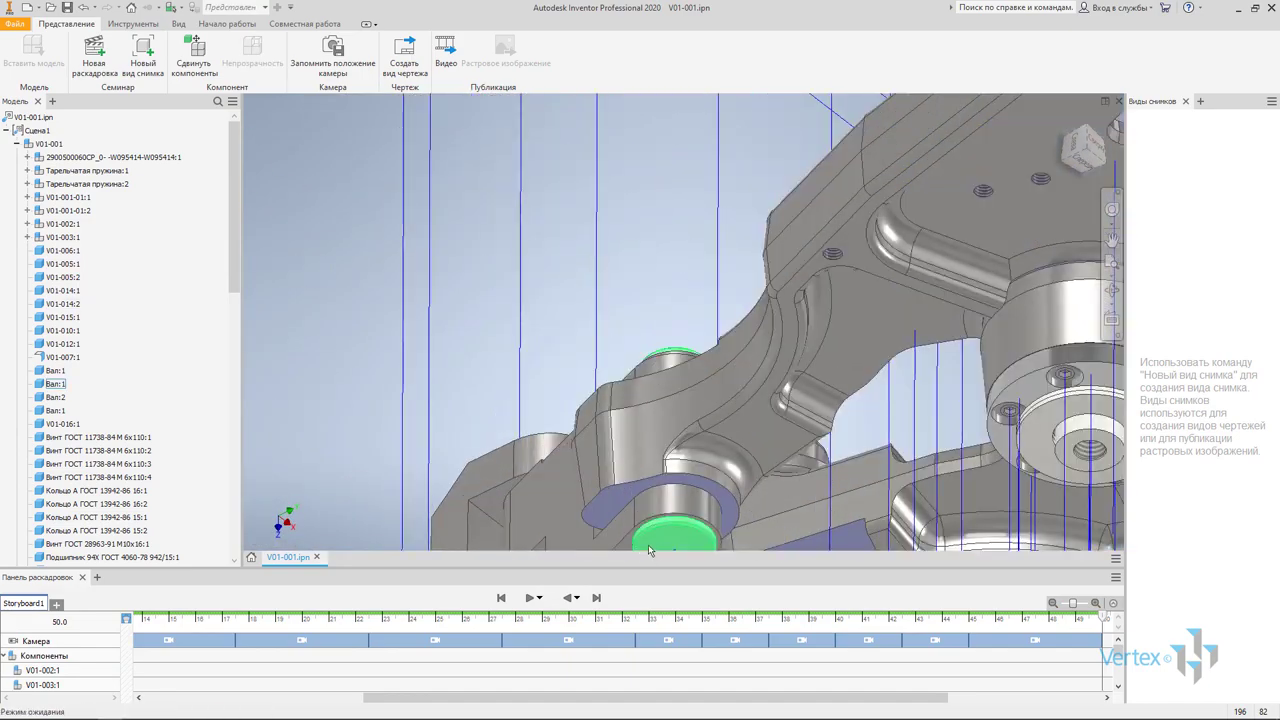
scroll(648, 550, "down", 5)
middle_click_drag(648, 550, 610, 372, "shift")
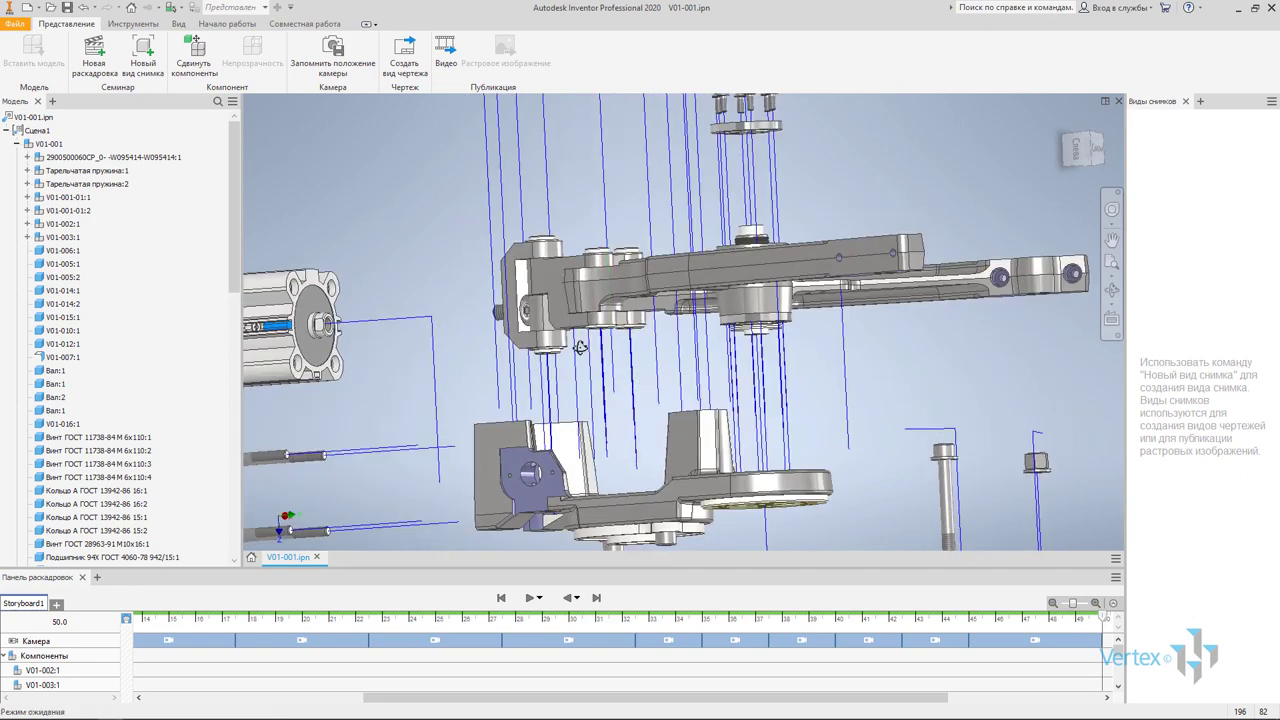
scroll(580, 347, "up", 2)
scroll(575, 360, "up", 2)
scroll(565, 385, "up", 2)
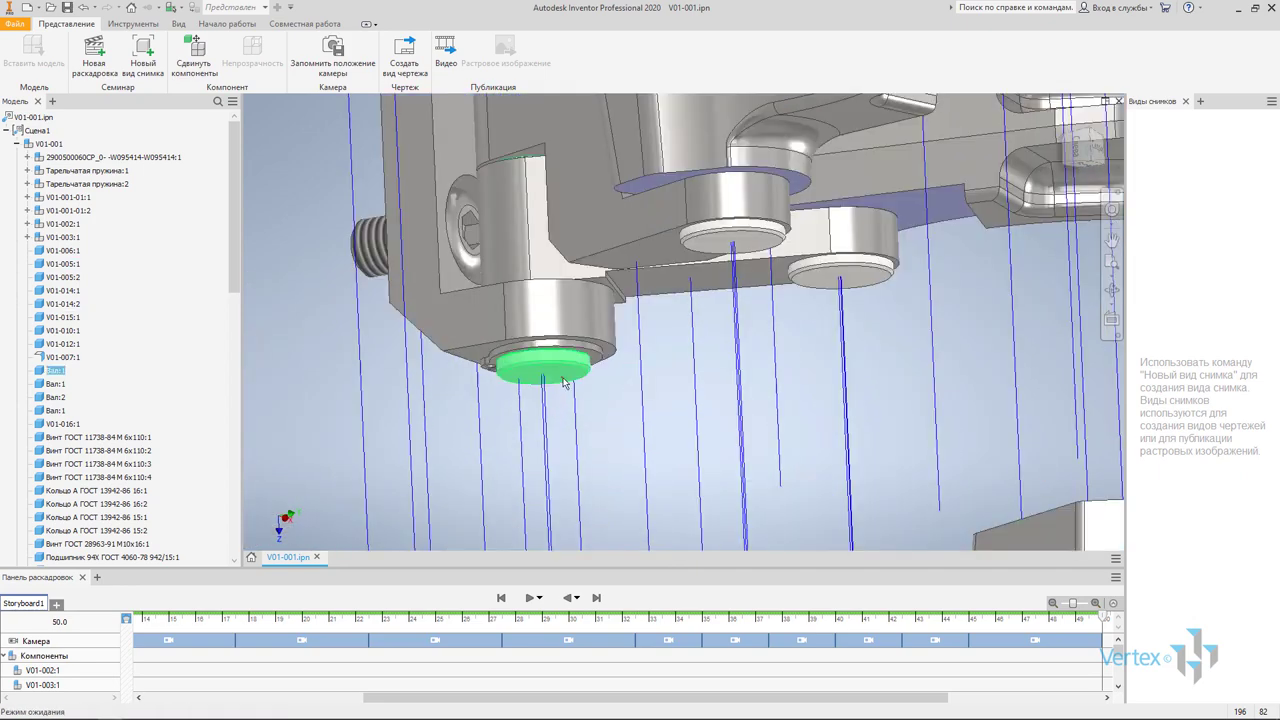
Select the three shaft ends and tweak them straight down out of the arm
left_click(563, 374)
left_click(722, 241, "ctrl")
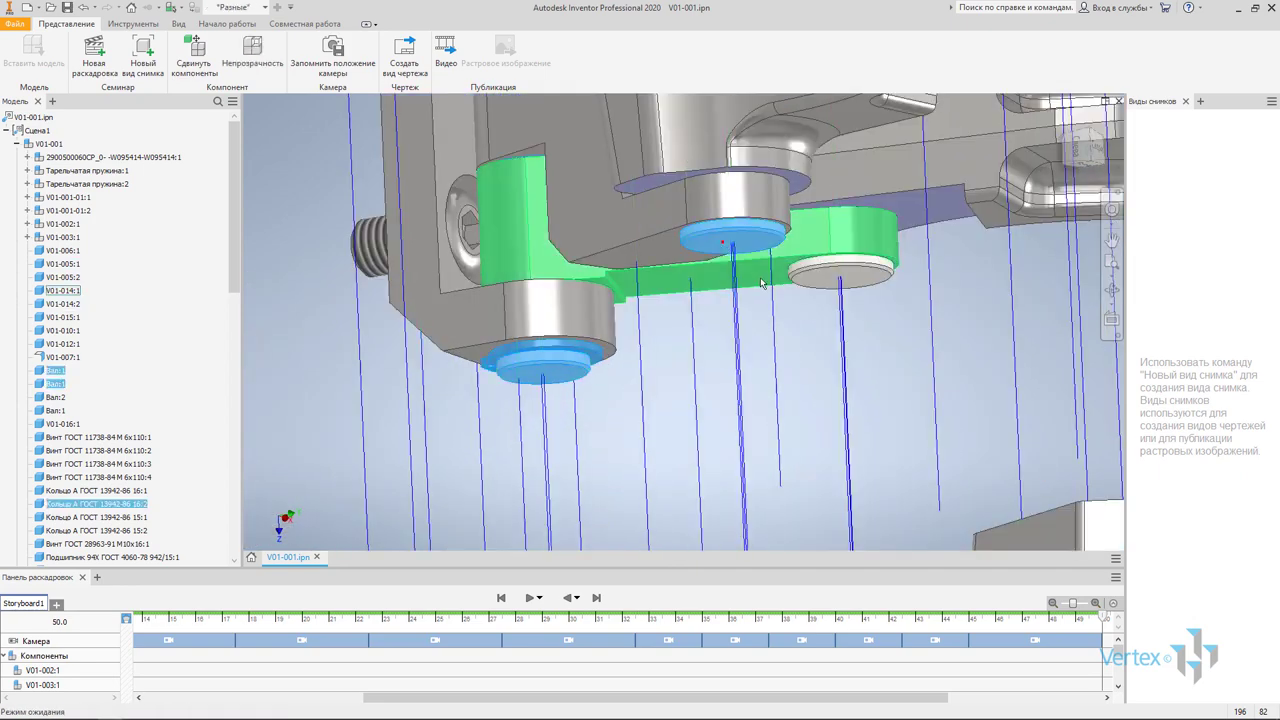
left_click(840, 268, "ctrl")
mouse_move(840, 268)
middle_mouse_down("shift")
mouse_move(753, 421)
mouse_move(686, 323)
mouse_move(666, 323)
mouse_move(666, 409)
mouse_move(750, 420)
mouse_move(640, 330)
middle_mouse_up("shift")
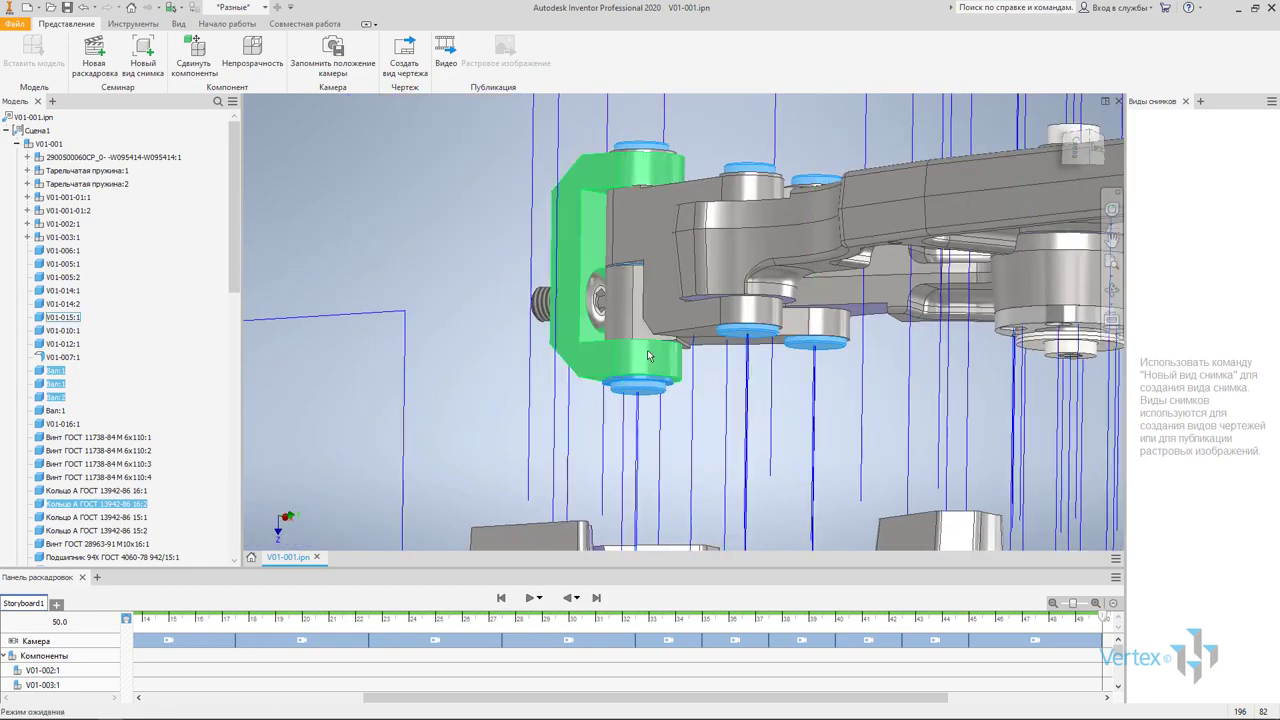
left_click(195, 55)
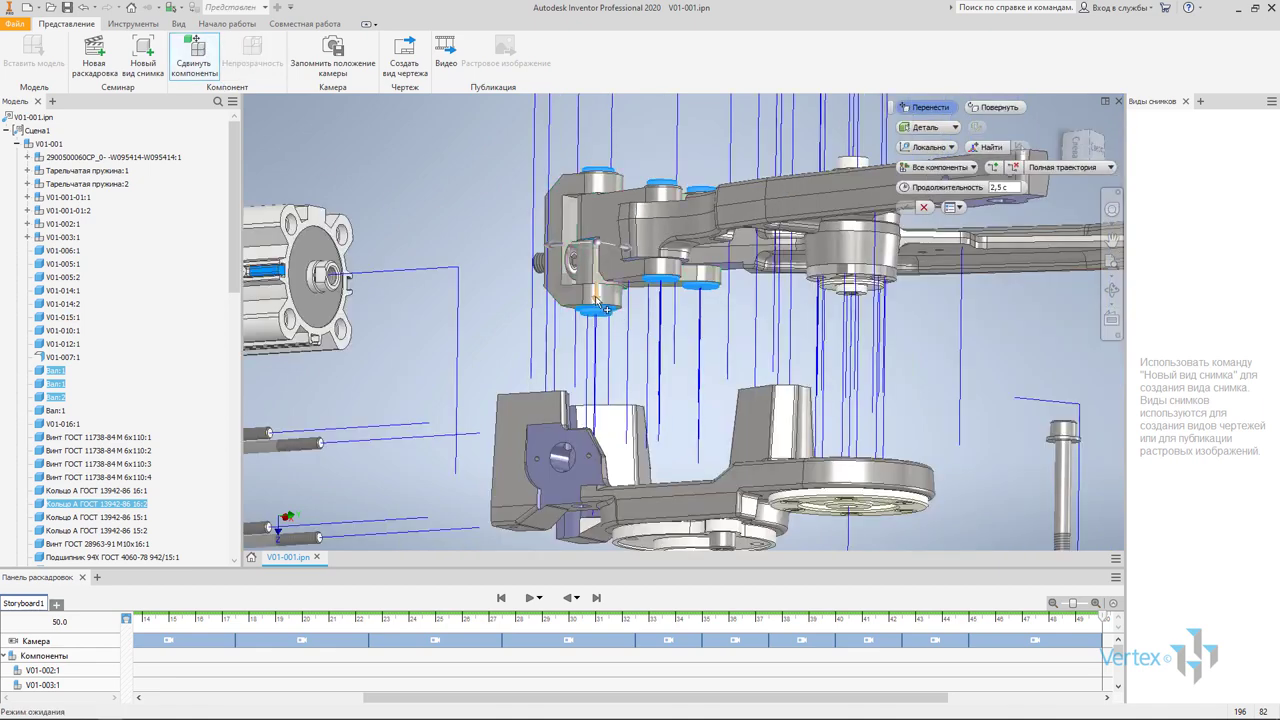
left_click_drag(620, 341, 609, 466)
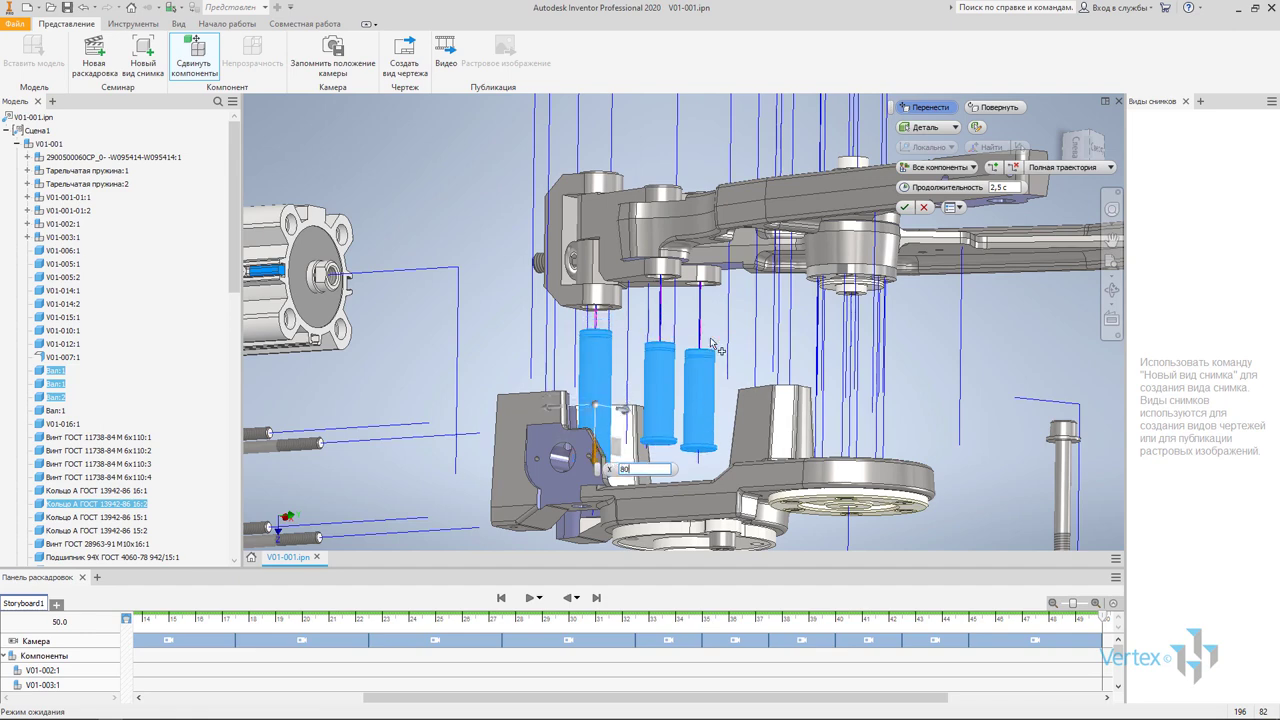
key("Escape")
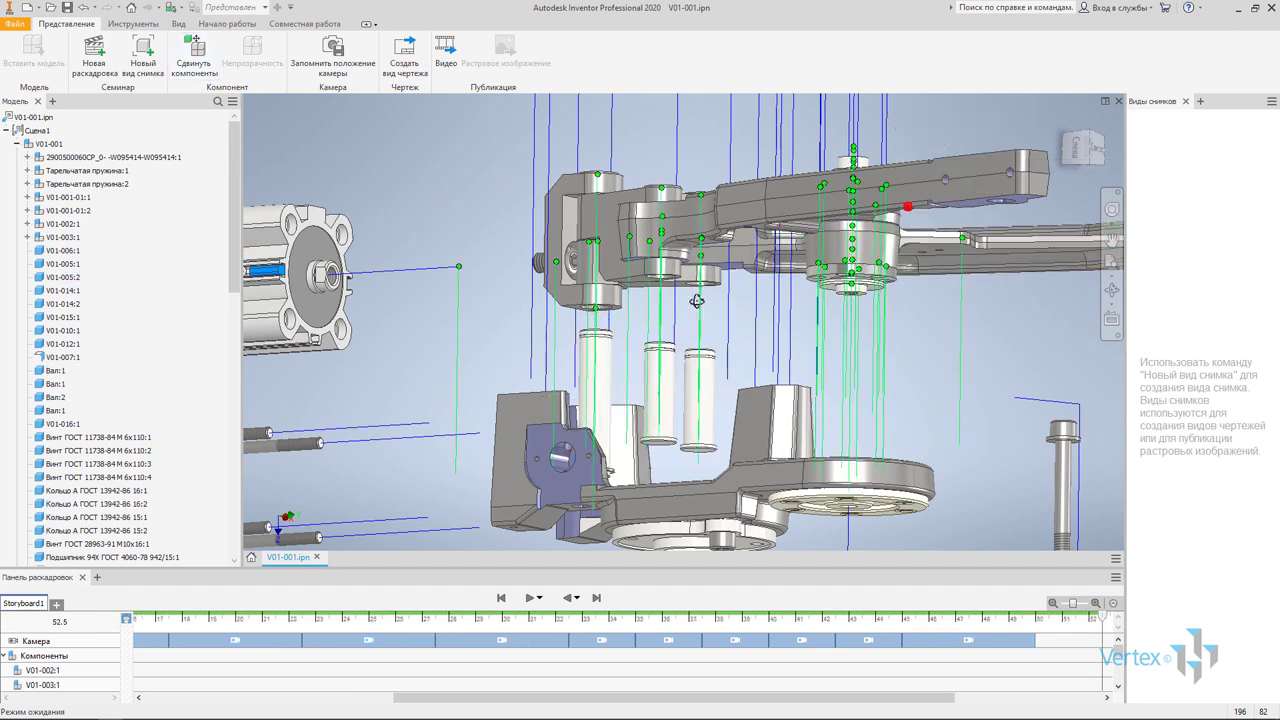
mouse_move(712, 345)
middle_mouse_down("shift")
mouse_move(724, 315)
mouse_move(668, 334)
middle_mouse_up("shift")
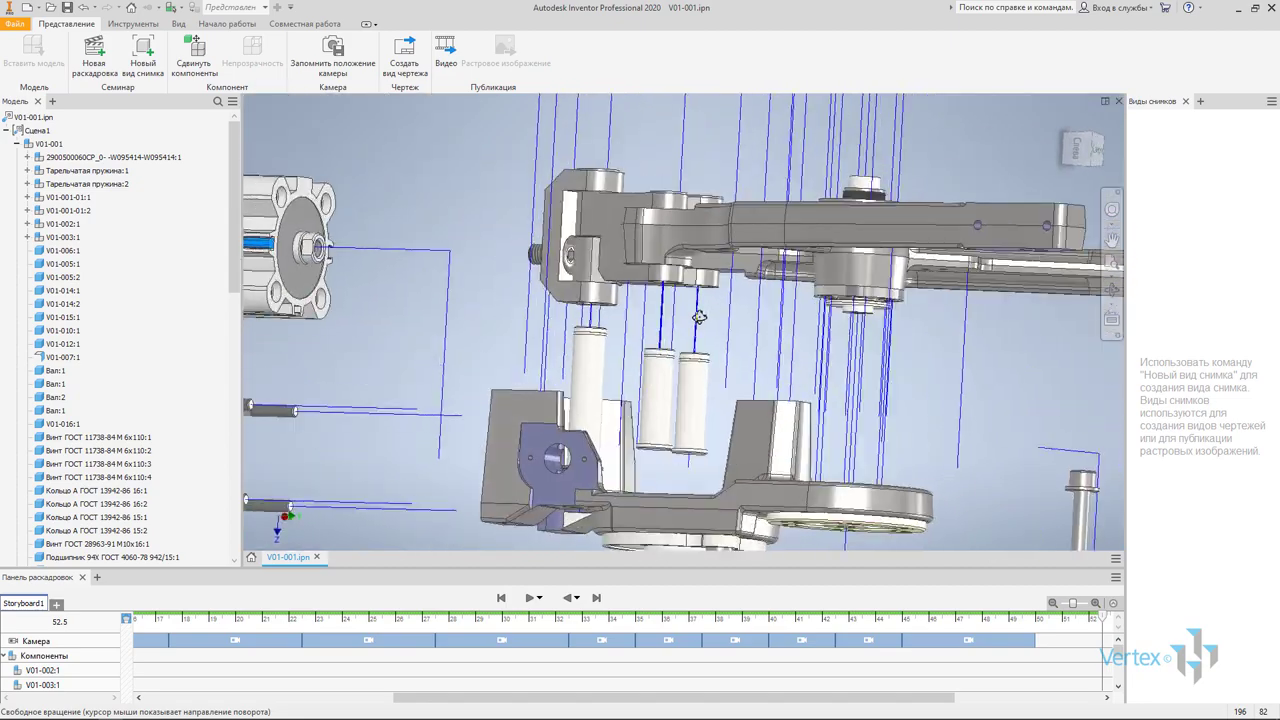
scroll(680, 345, "up", 3)
scroll(694, 357, "down", 5)
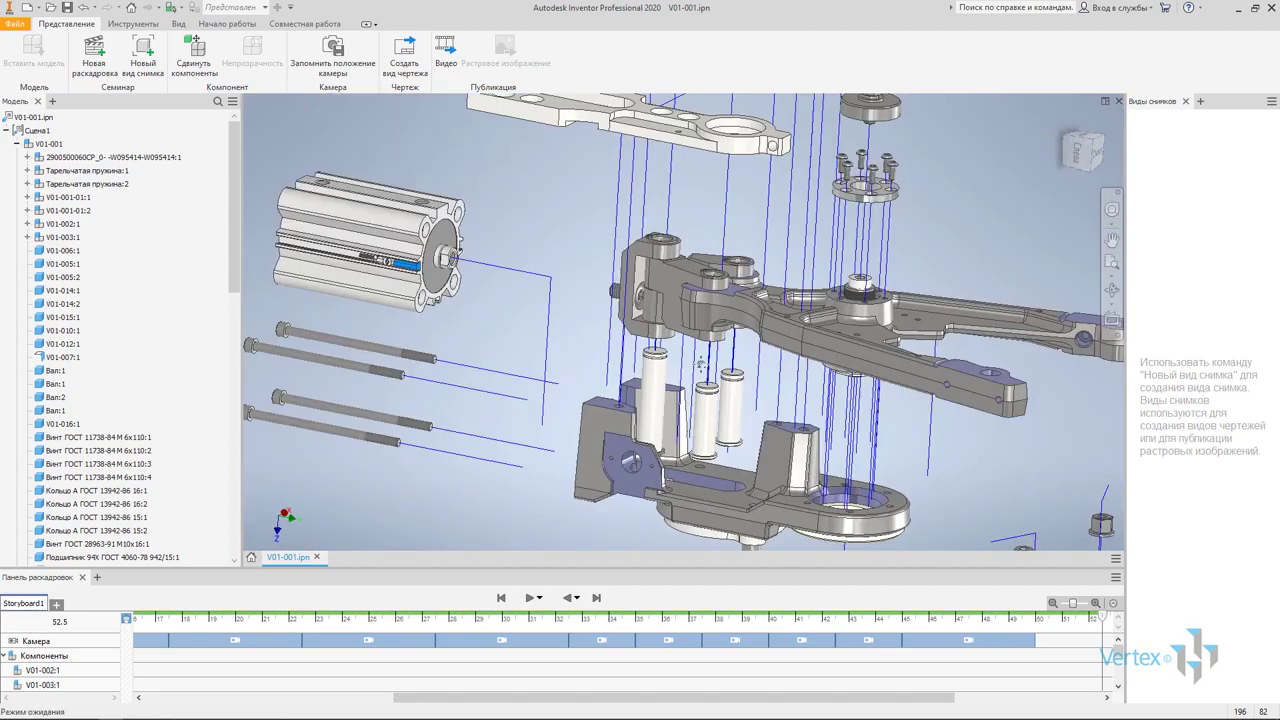
scroll(702, 365, "up", 2)
scroll(702, 364, "down", 1)
scroll(700, 355, "down", 1)
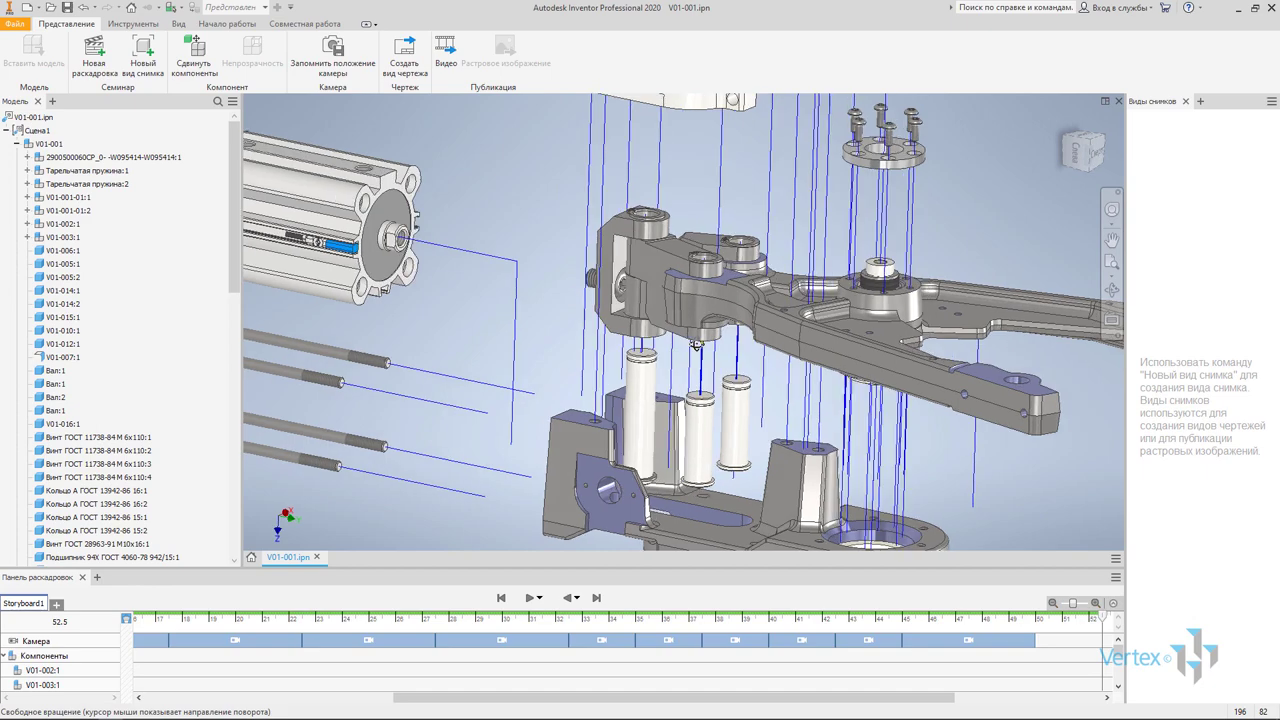
scroll(697, 348, "down", 1)
left_click(328, 66)
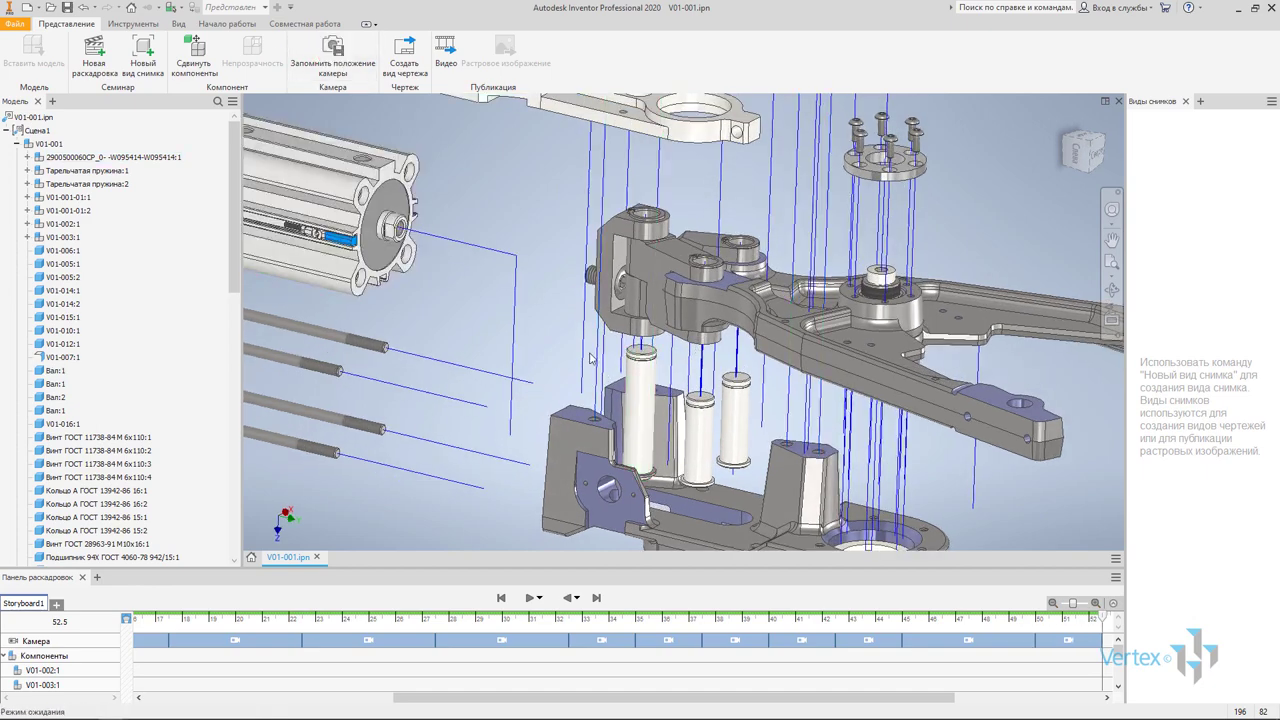
mouse_move(615, 255)
middle_mouse_down("shift")
mouse_move(580, 294)
mouse_move(600, 308)
middle_mouse_up("shift")
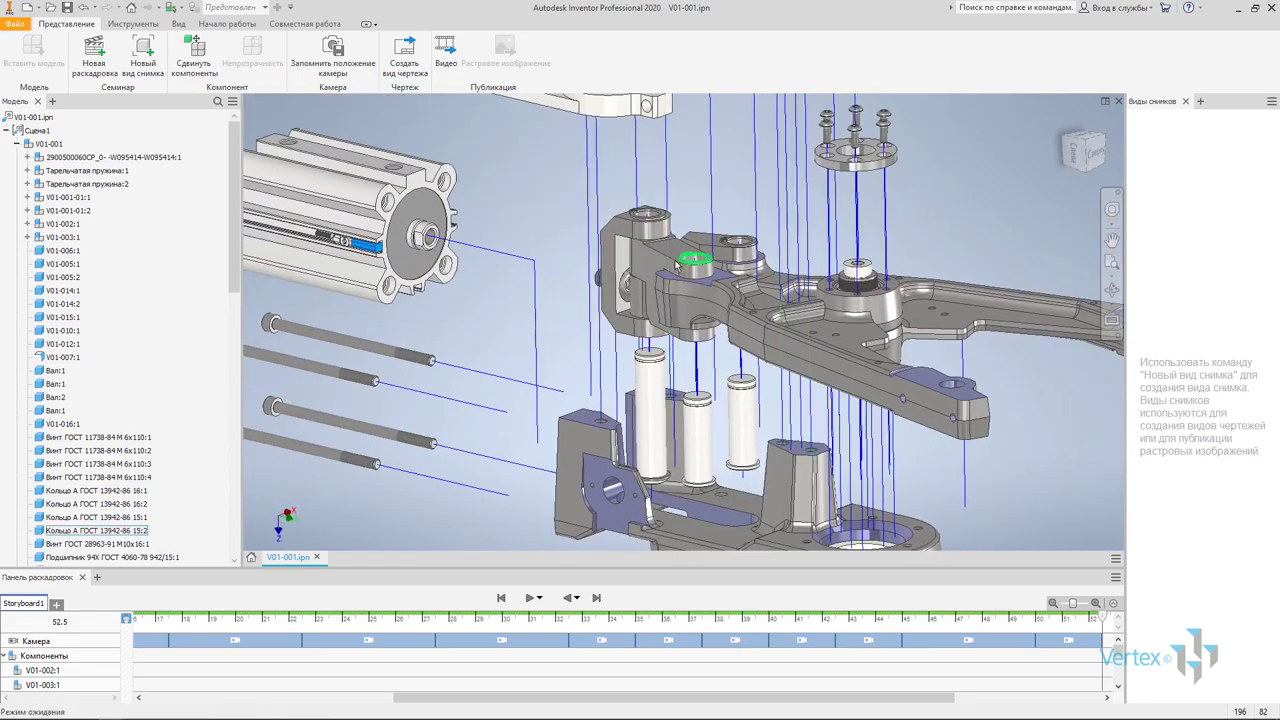
Move clevis block V01-015:1 by -50 away from the arm
scroll(676, 262, "down", 3)
scroll(620, 290, "down", 2)
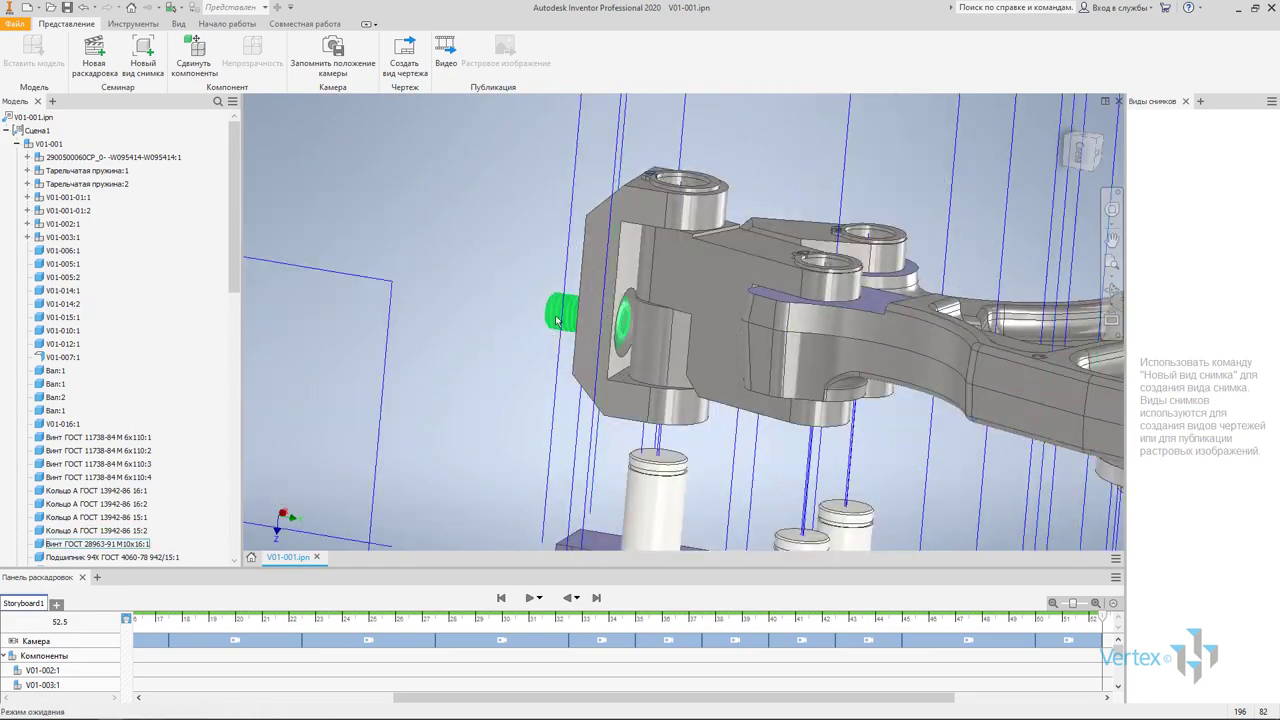
left_click(581, 266)
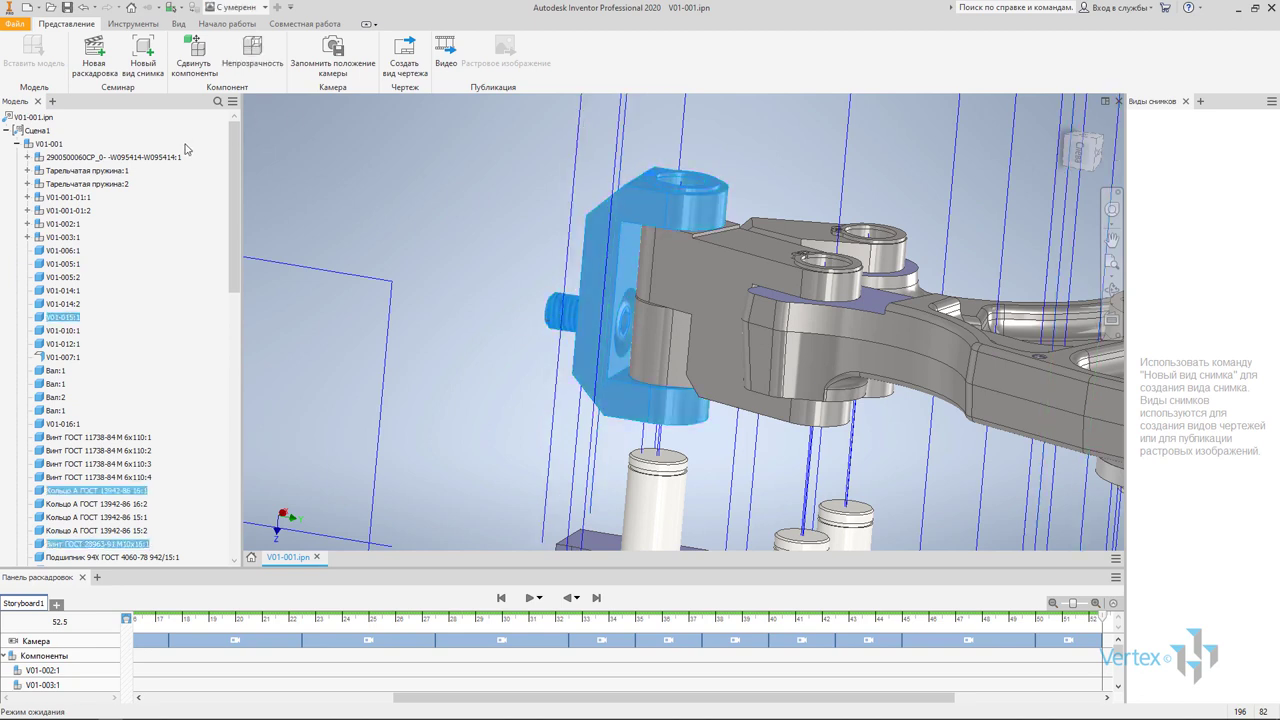
left_click(194, 52)
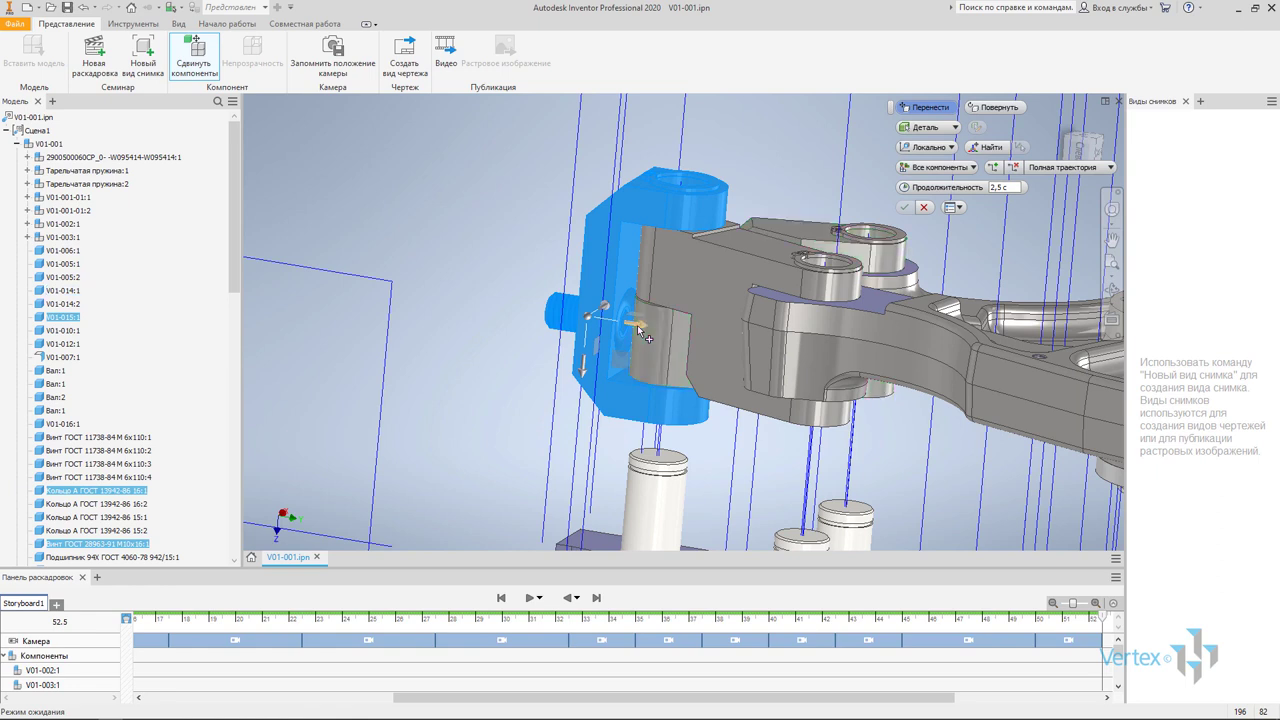
left_click_drag(640, 326, 505, 310)
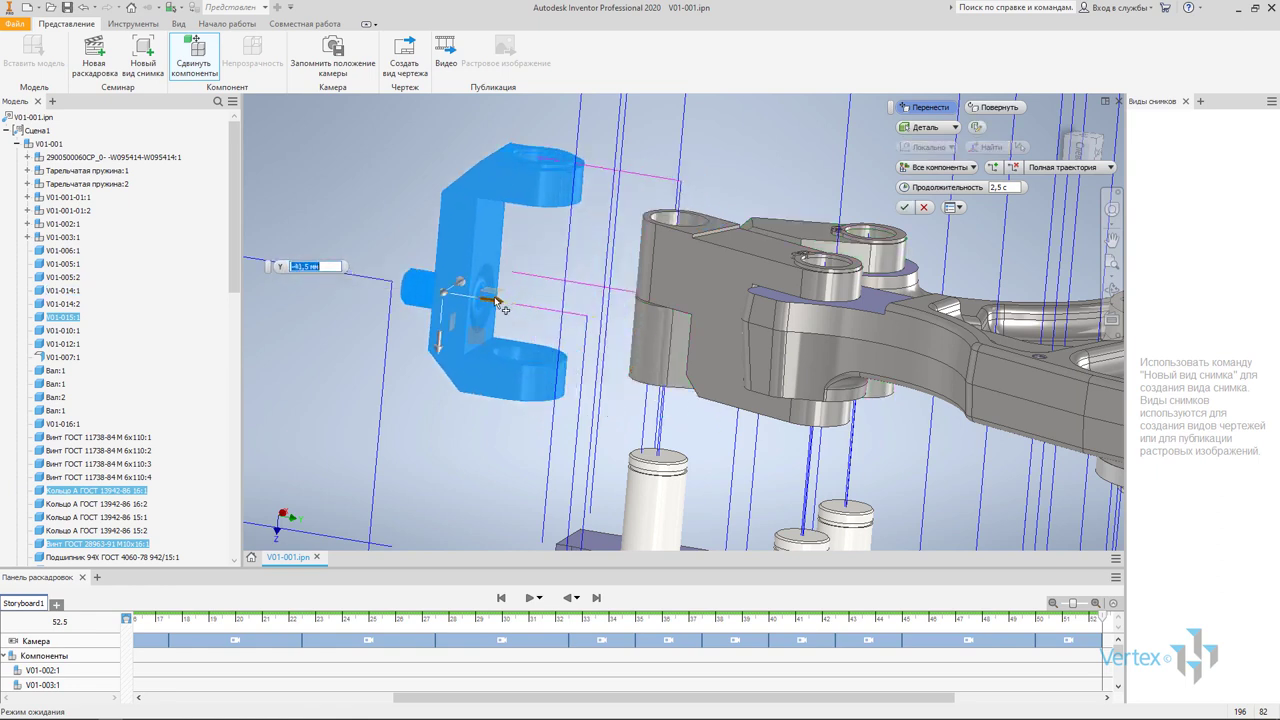
type("-50")
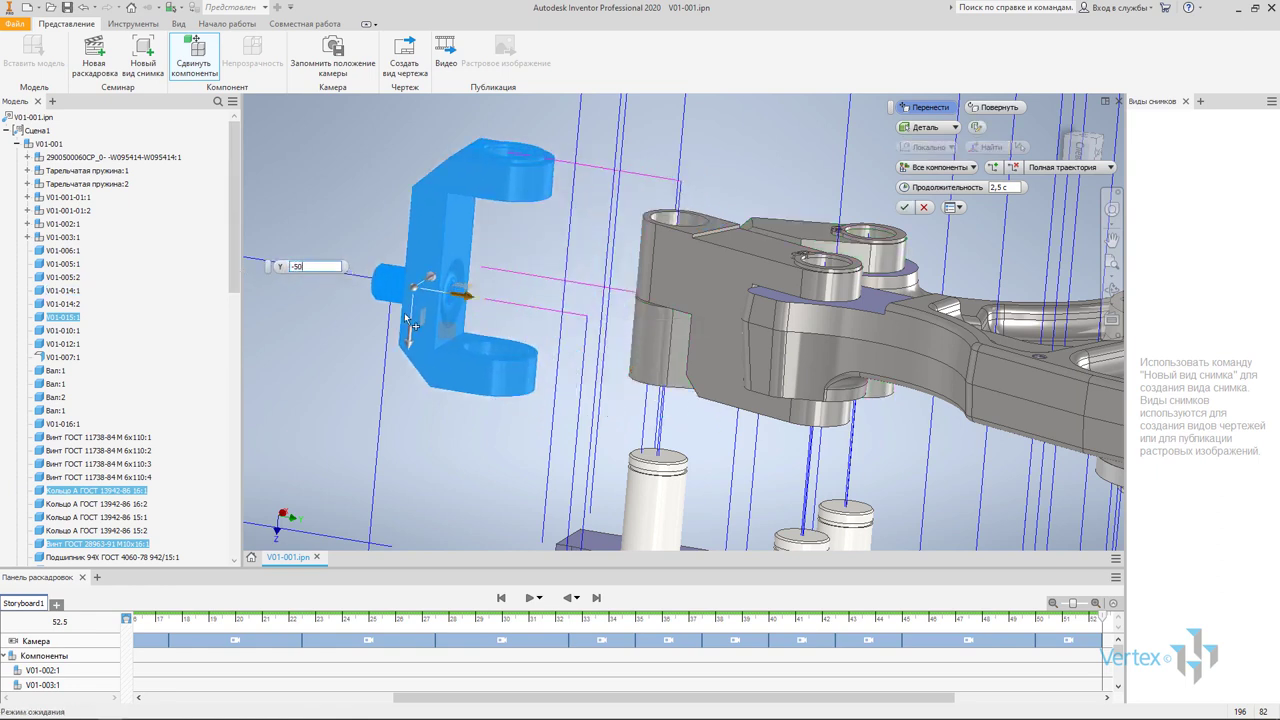
left_click(900, 207)
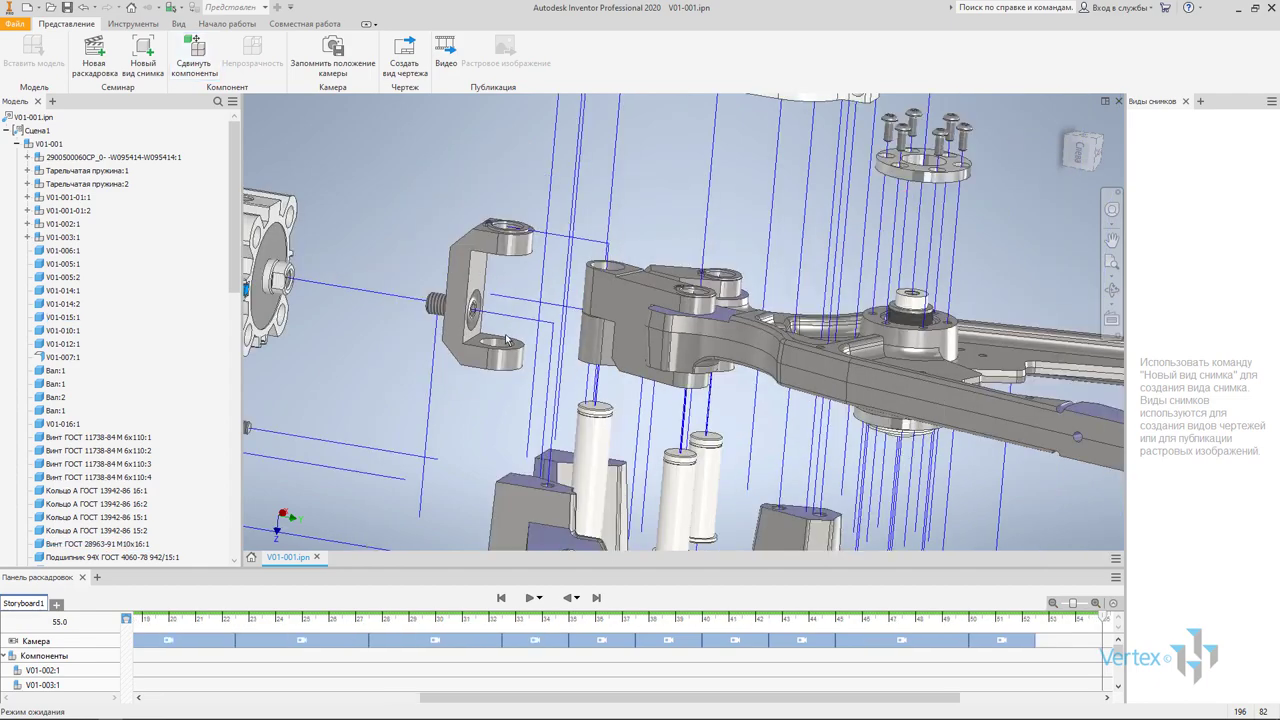
Shift link V01-014:2 by -50 along Y out of the arm
middle_click_drag(900, 208, 595, 302, "shift")
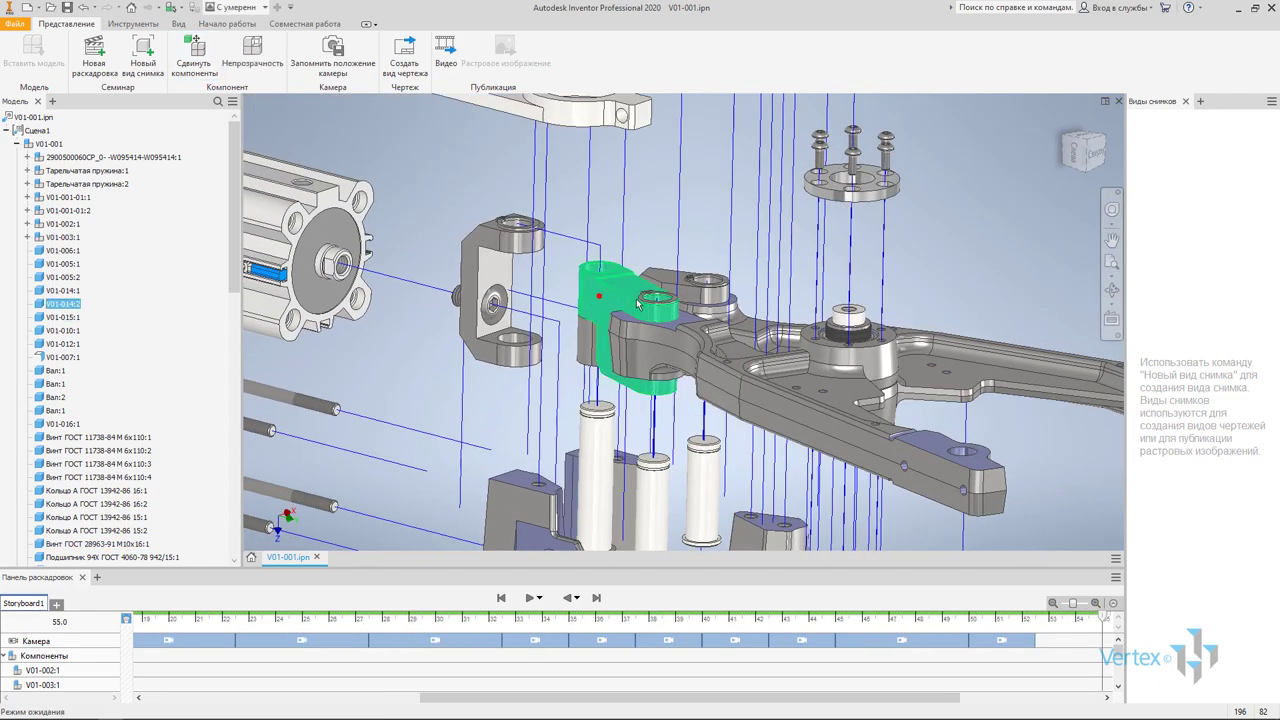
scroll(638, 303, "down", 3)
scroll(666, 306, "up", 3)
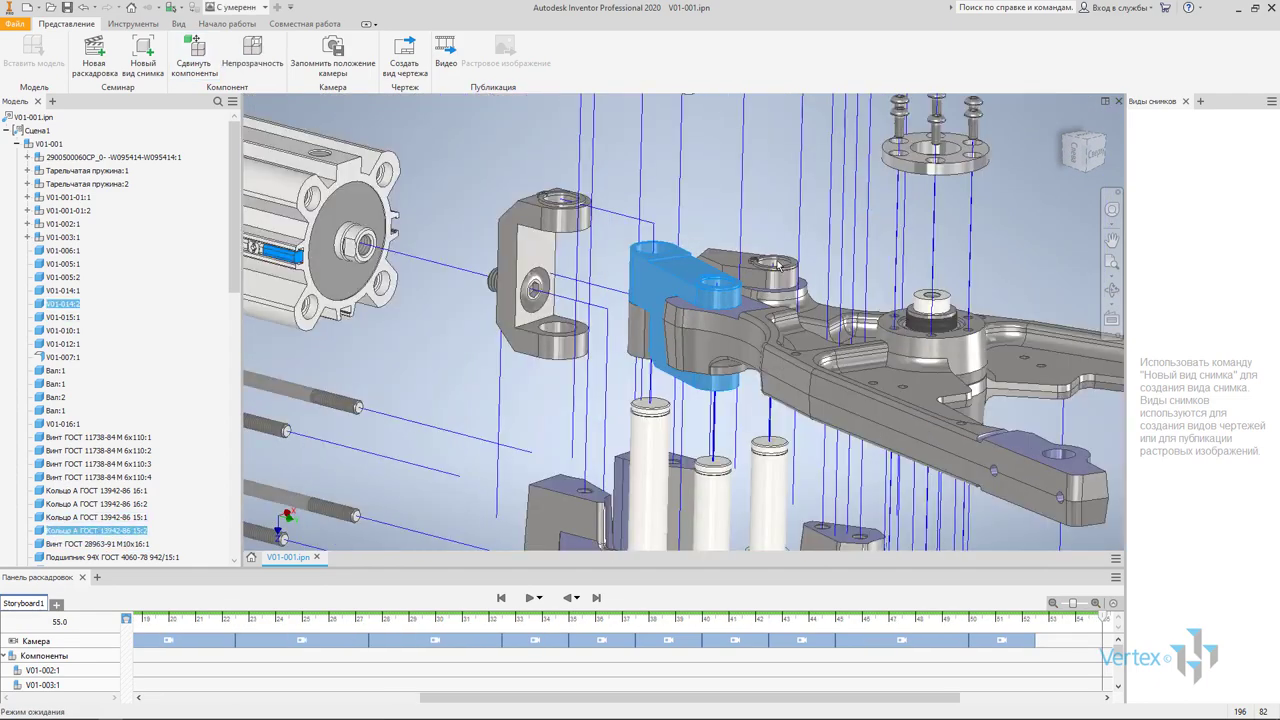
left_click(200, 60)
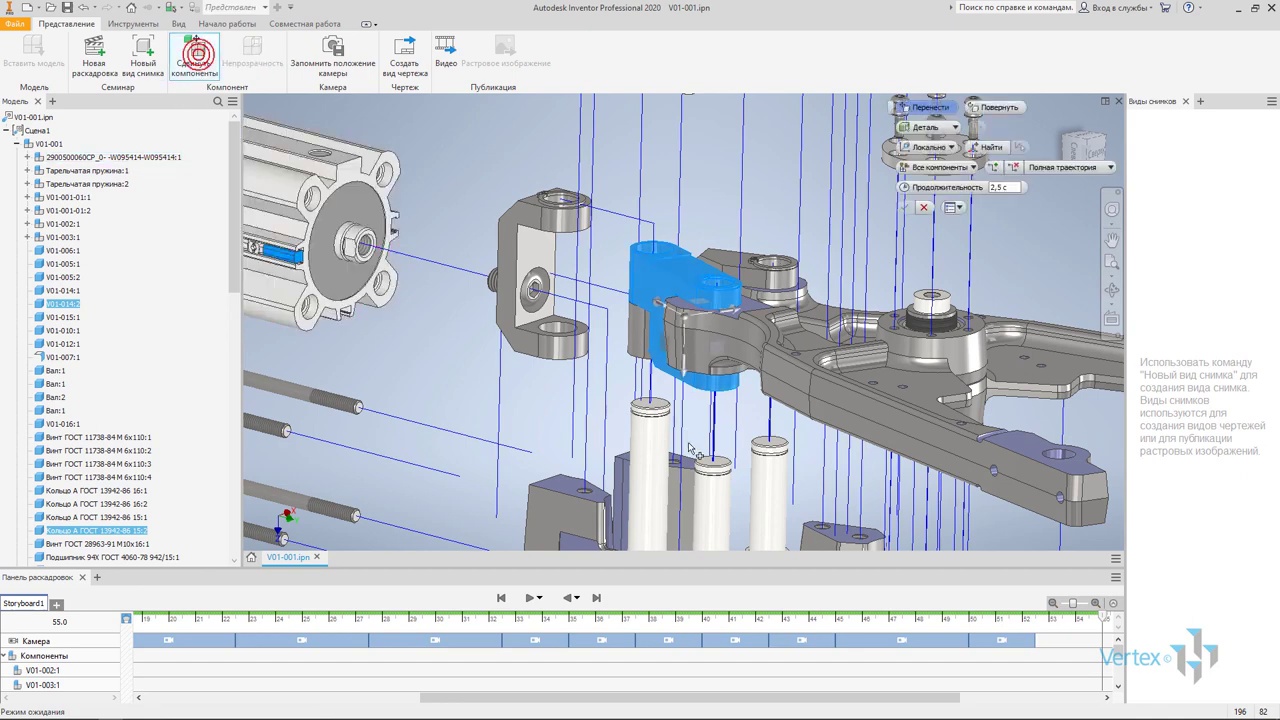
left_click_drag(740, 320, 612, 357)
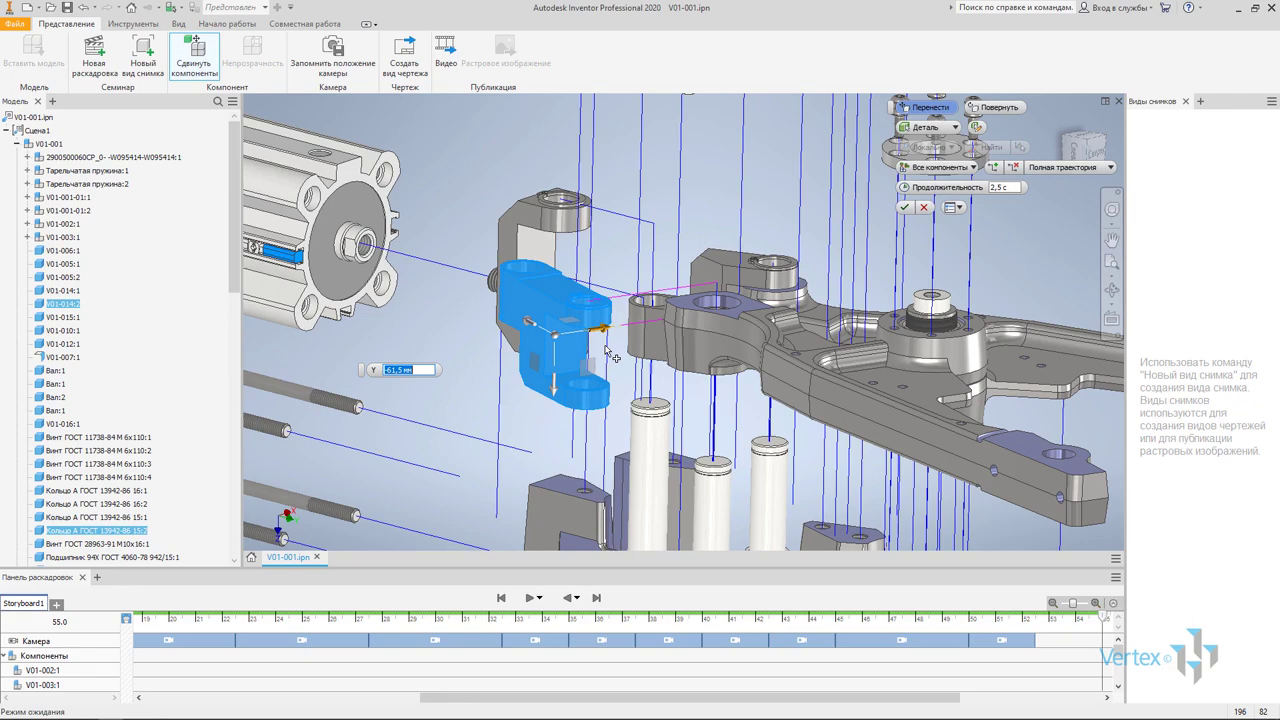
type("-50")
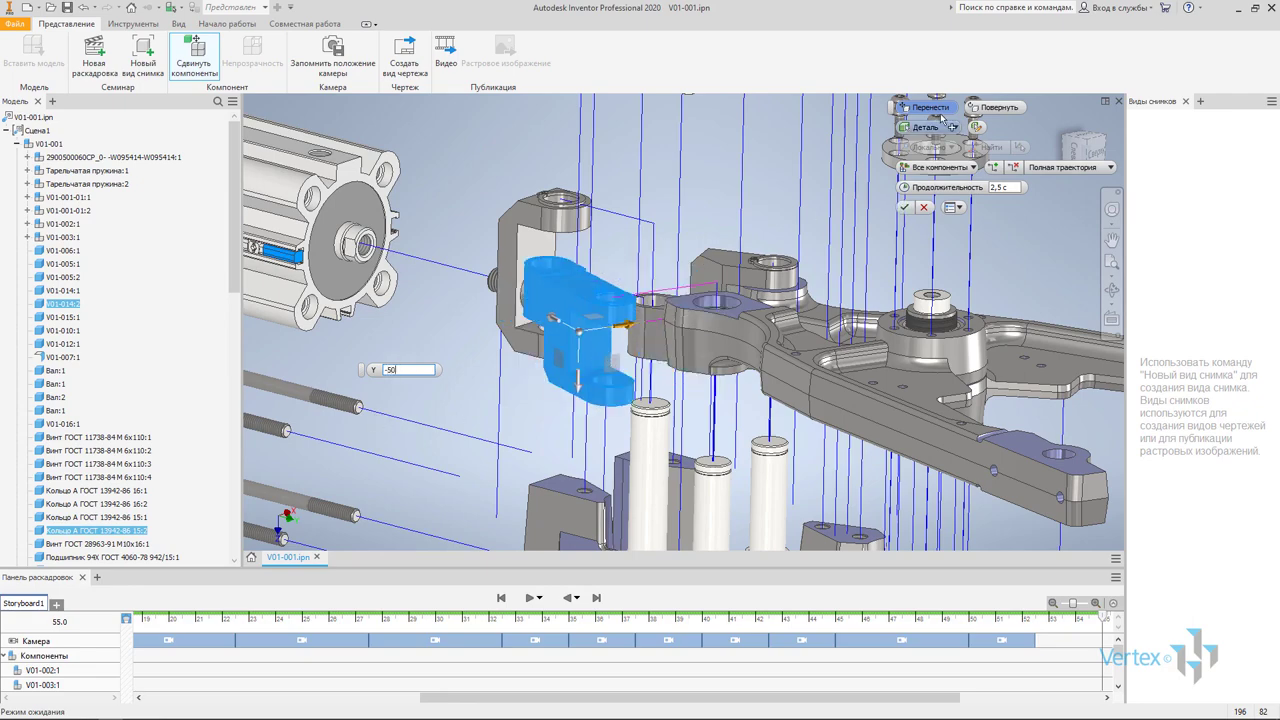
left_click(905, 207)
mouse_move(900, 230)
middle_mouse_down("shift")
mouse_move(700, 300)
mouse_move(727, 322)
middle_mouse_up("shift")
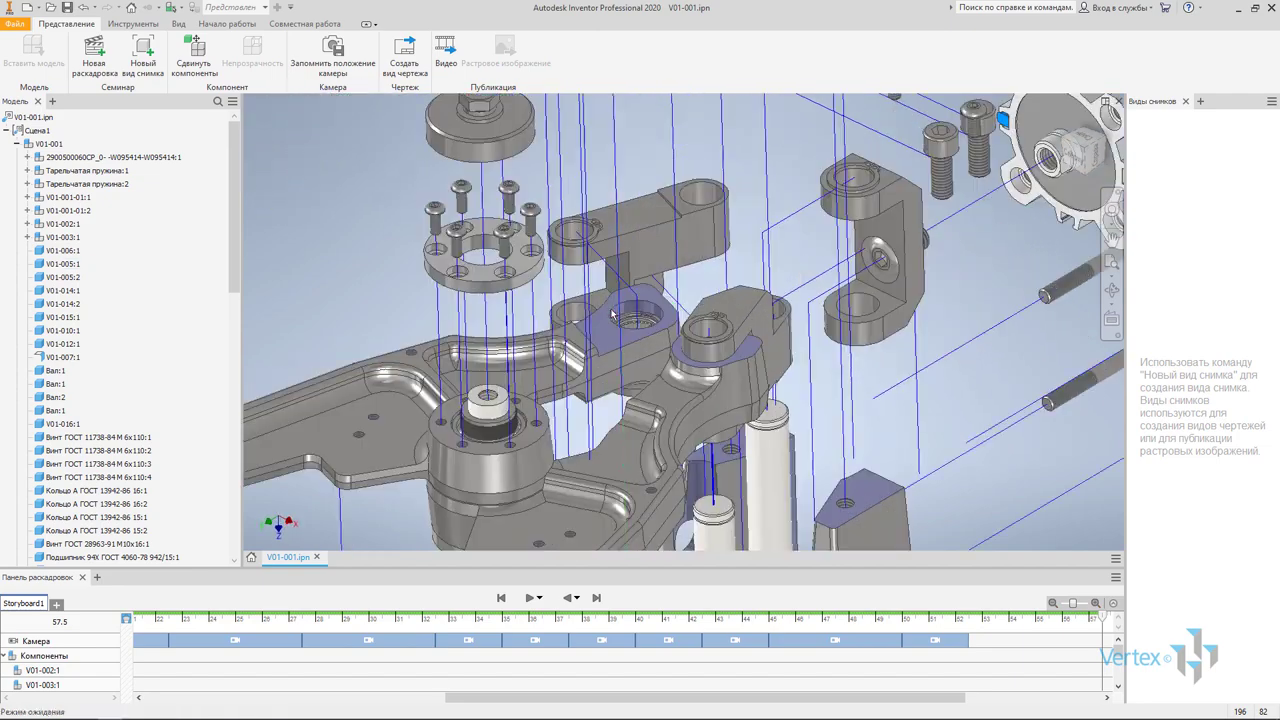
Tweak link V01-014:1 by -50 mm along X, pulling it out of the arm
left_click(741, 316)
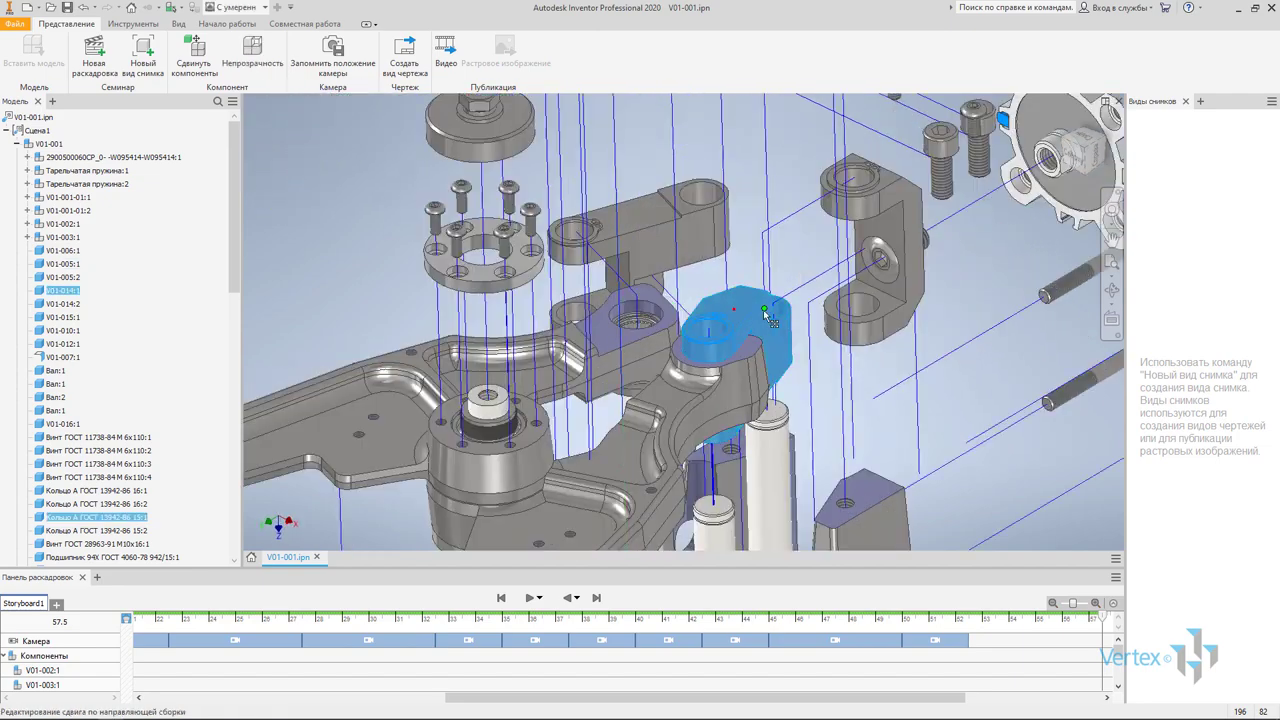
left_click(195, 55)
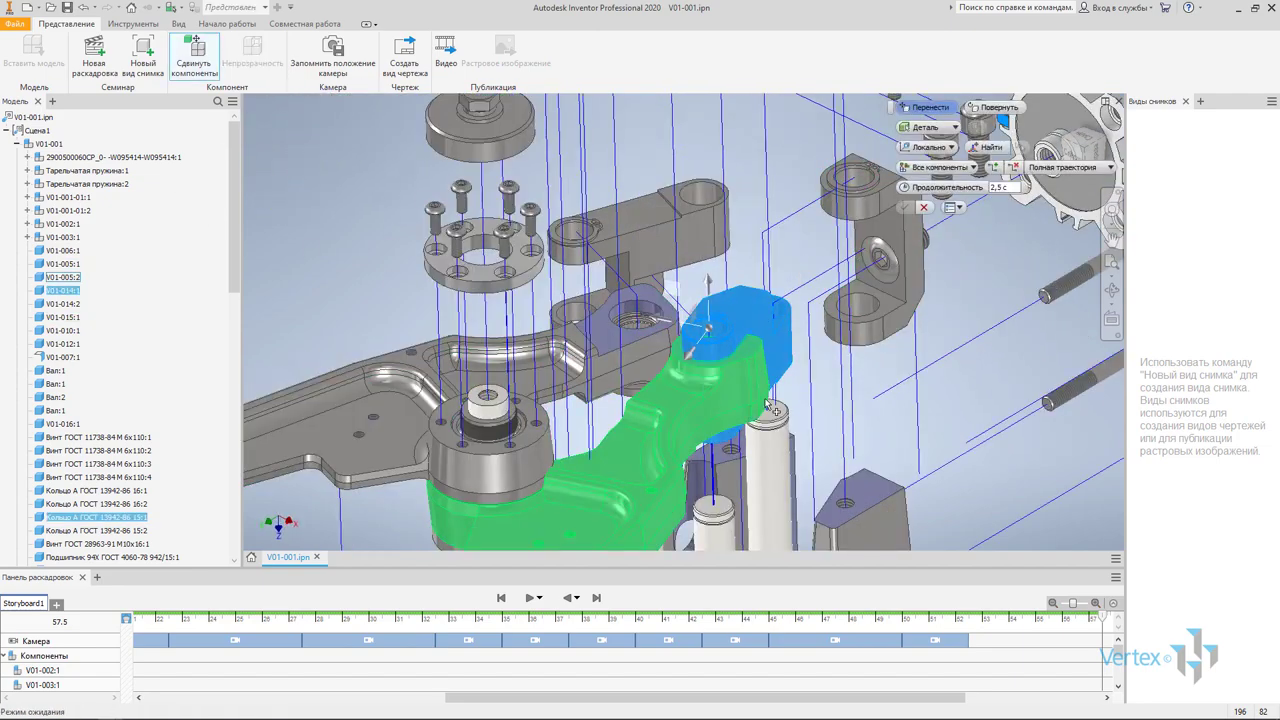
left_click_drag(667, 325, 806, 353)
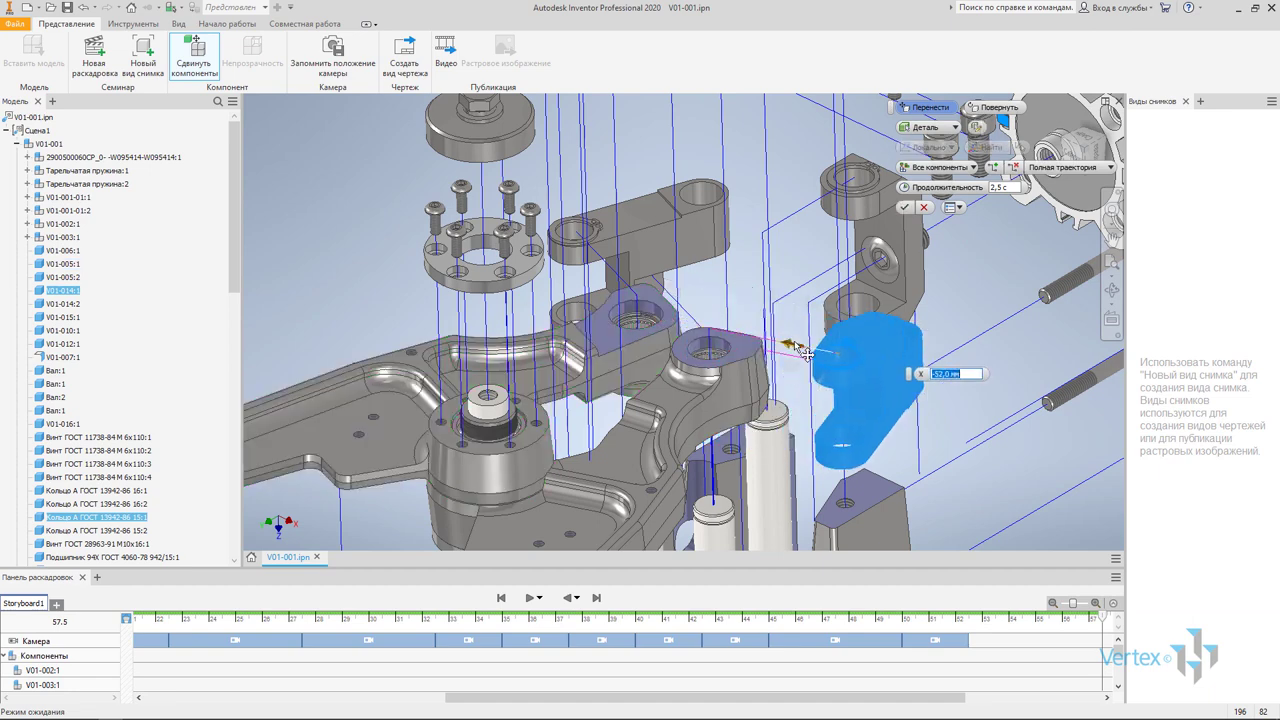
type("-50")
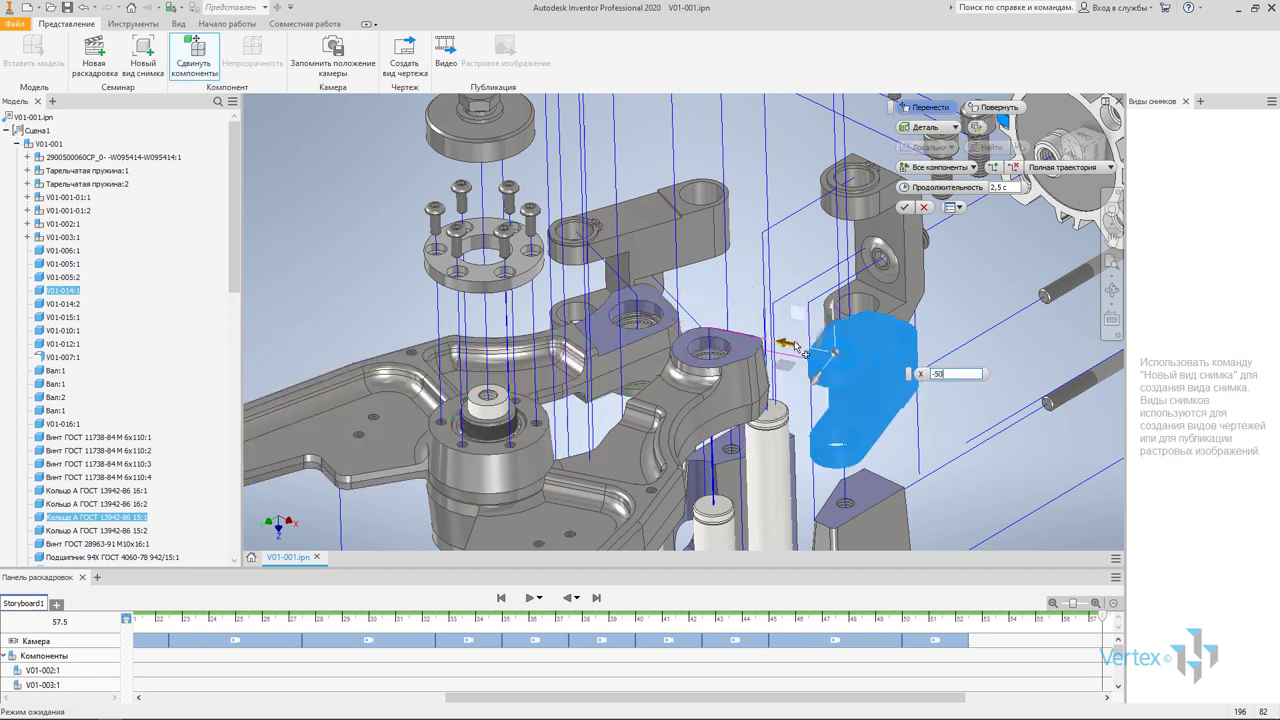
left_click(904, 208)
mouse_move(903, 213)
middle_mouse_down("shift")
mouse_move(889, 300)
mouse_move(737, 271)
middle_mouse_up("shift")
scroll(755, 278, "up", 3)
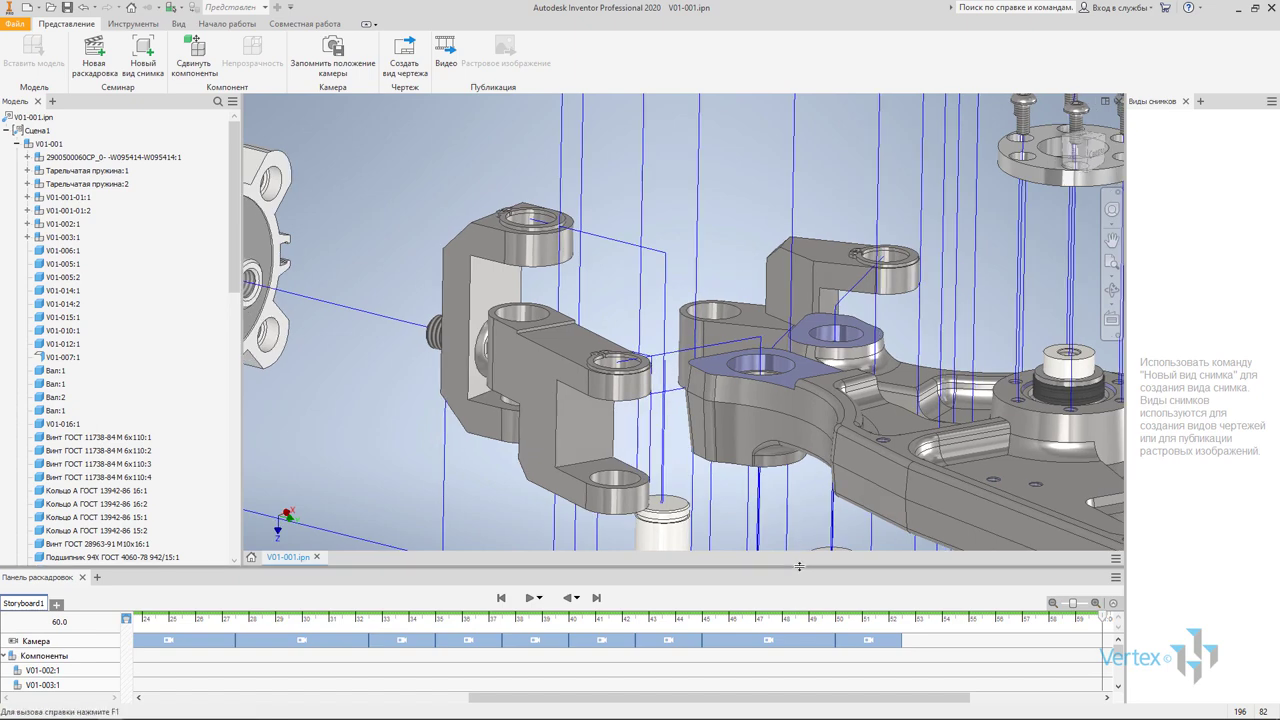
Retime the V01-014:2, V01-014:1 and ring moves so all start together at 53
left_click_drag(800, 563, 800, 370)
scroll(986, 615, "down", 3)
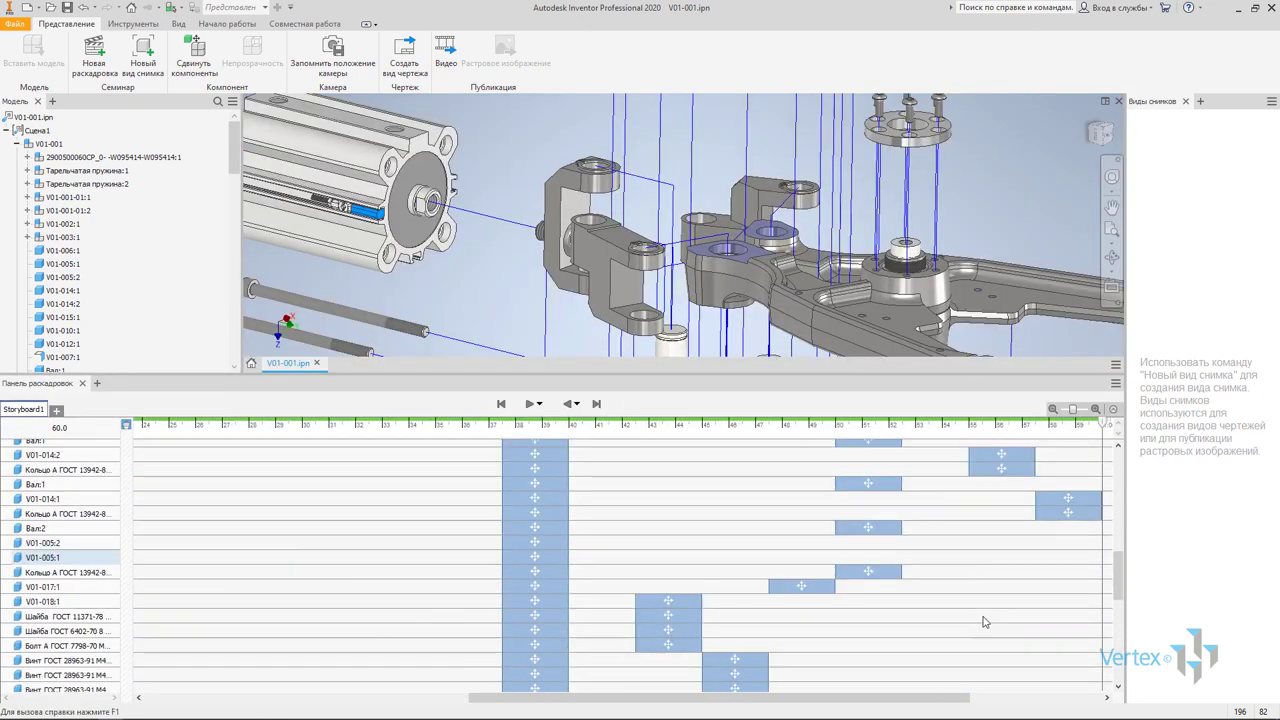
scroll(983, 621, "down", 2)
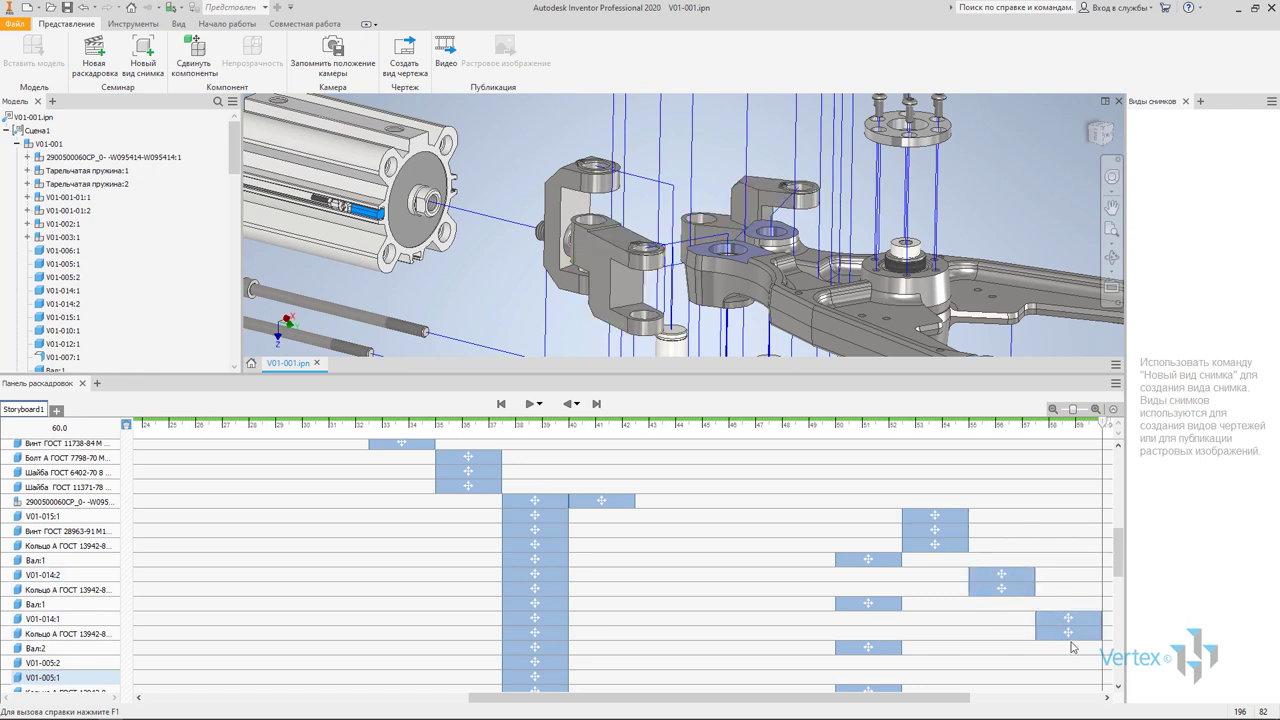
left_click_drag(1073, 618, 1010, 626)
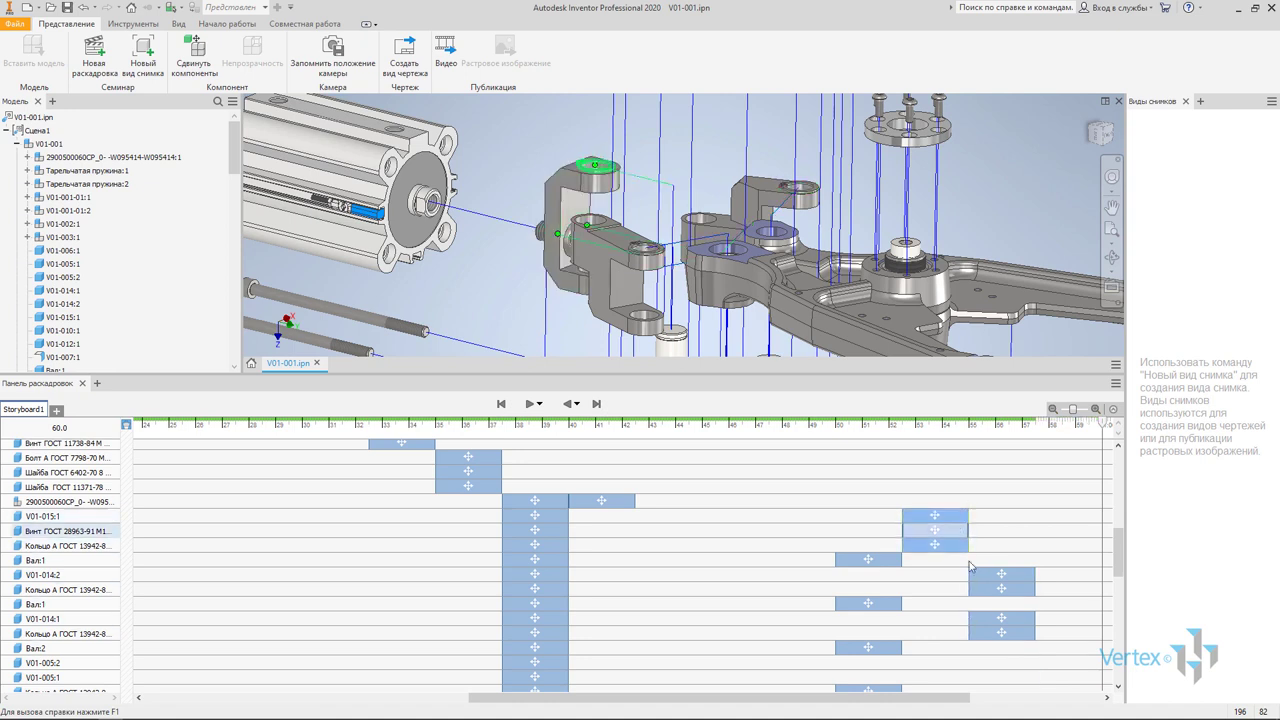
left_click_drag(938, 578, 934, 580)
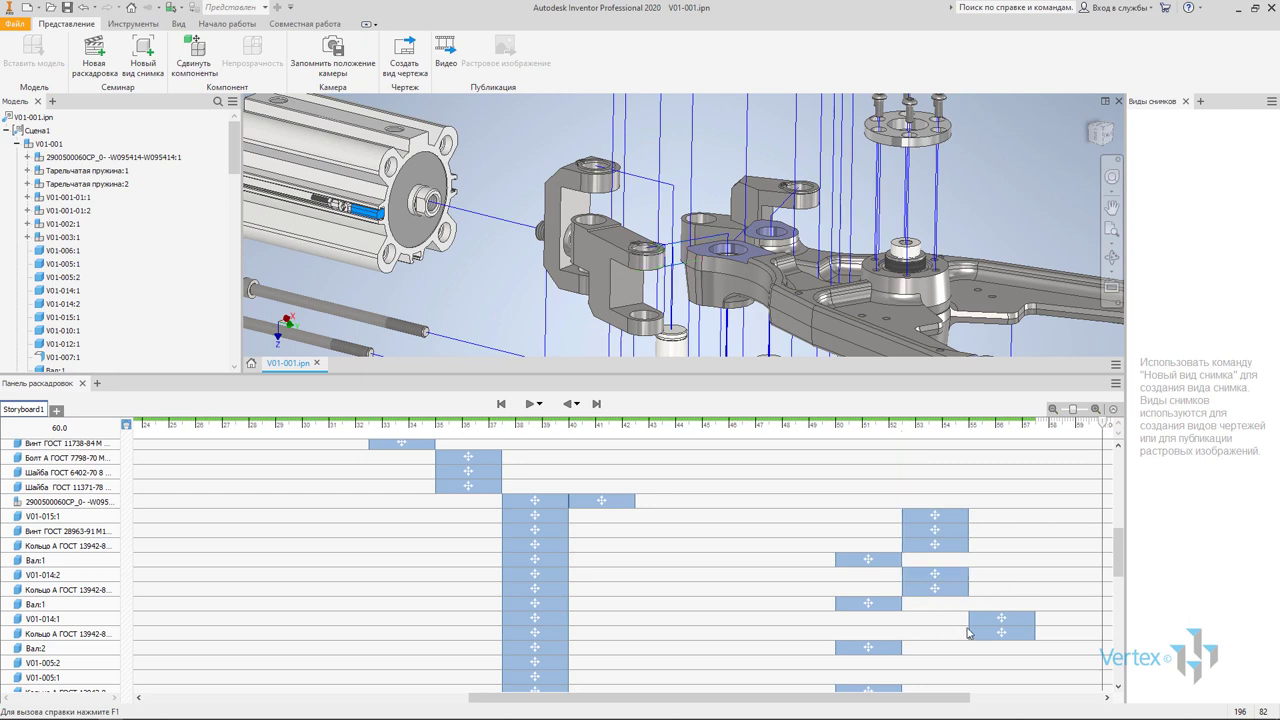
left_click_drag(923, 624, 921, 638)
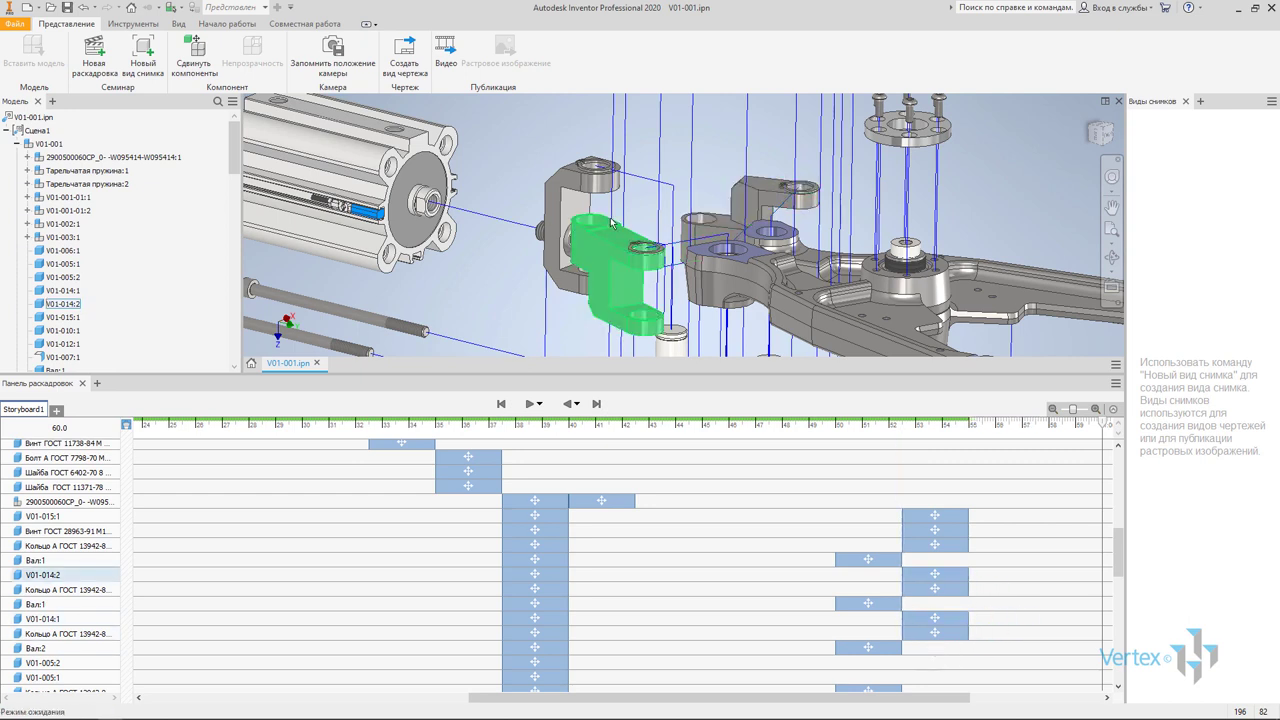
middle_click_drag(607, 216, 631, 211)
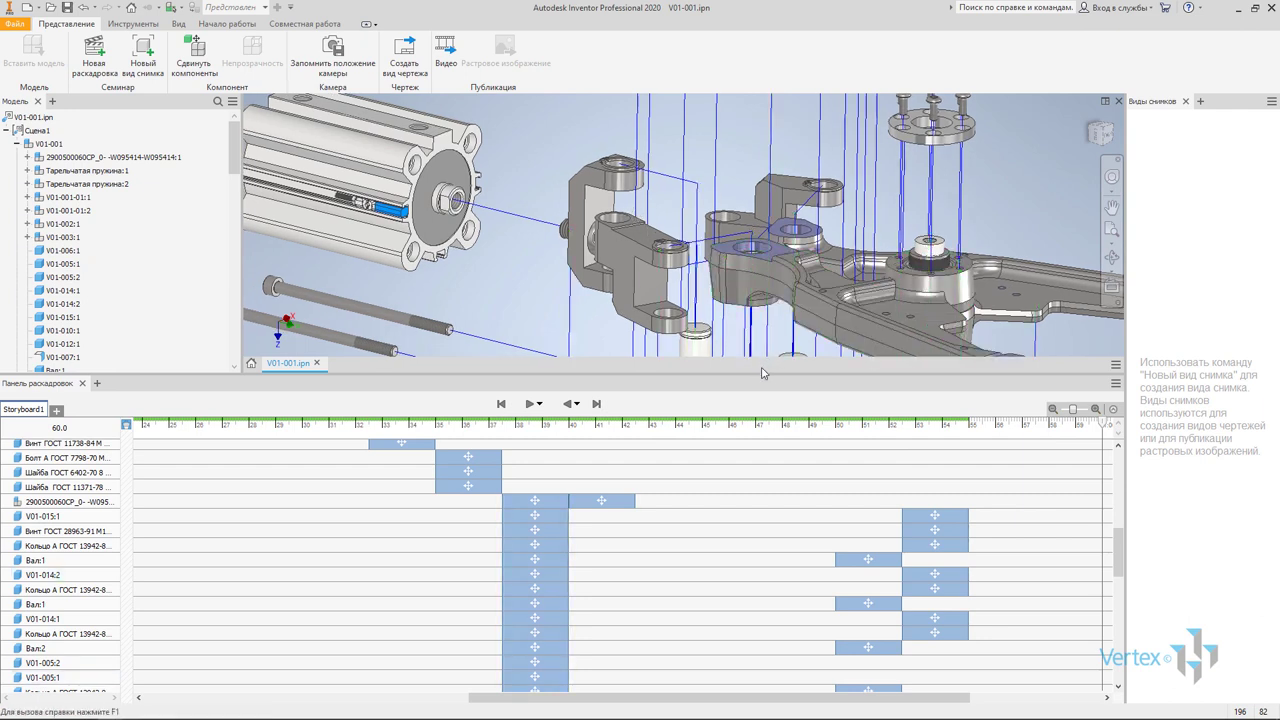
Select arm part V01-005:1 and start a Tweak Components move on it
left_click_drag(762, 373, 750, 612)
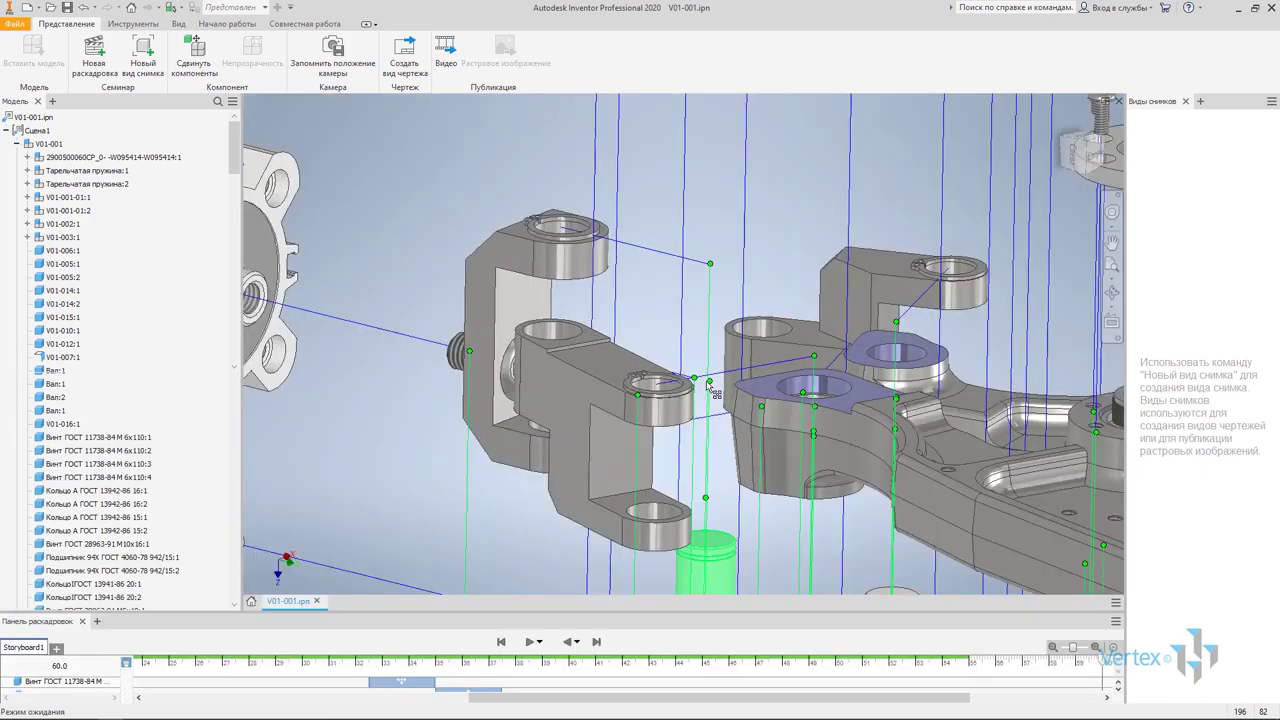
mouse_move(678, 355)
middle_mouse_down("shift")
mouse_move(669, 334)
mouse_move(675, 345)
middle_mouse_up("shift")
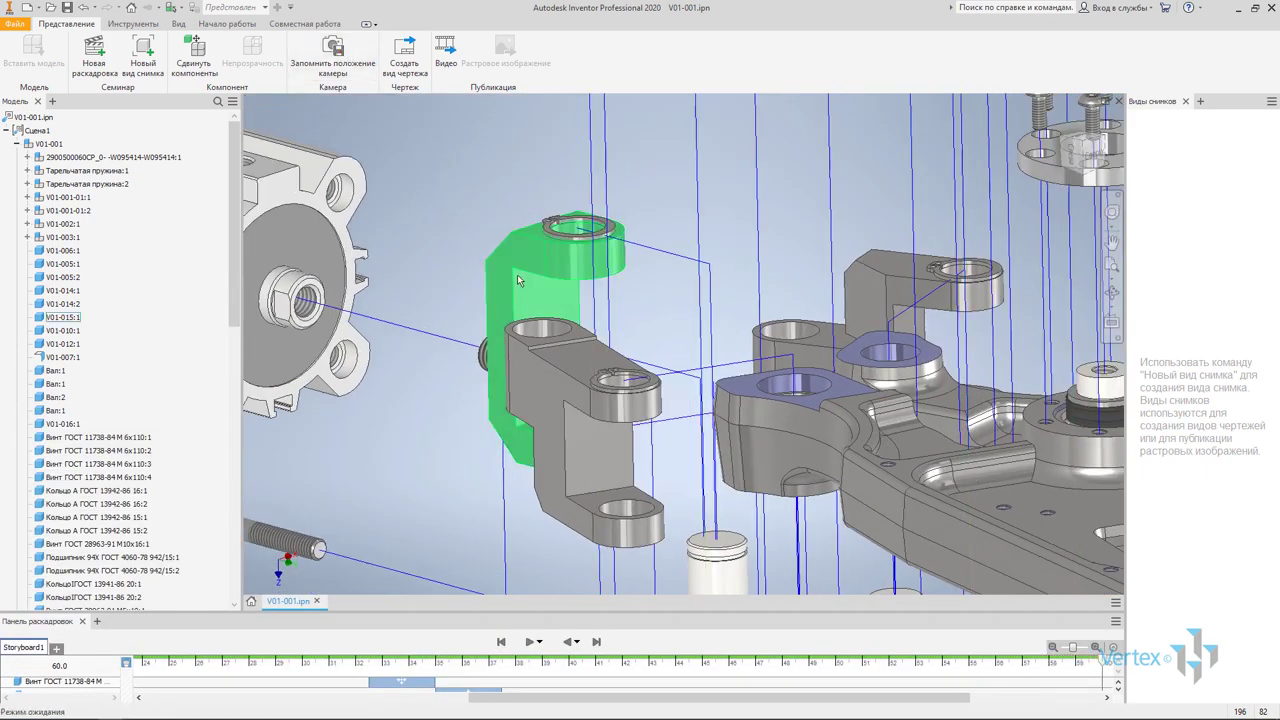
scroll(426, 236, "up", 5)
middle_click_drag(426, 236, 540, 305, "shift")
left_click(552, 318)
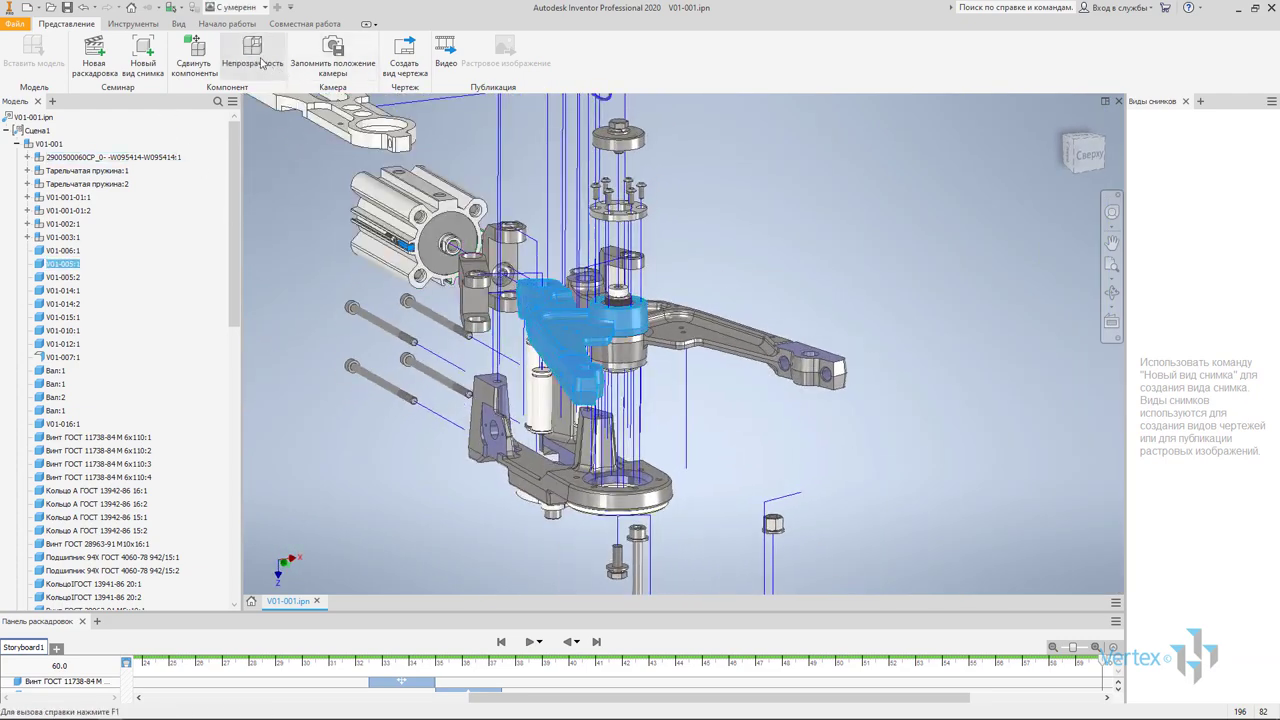
left_click(196, 55)
Lift V01-005:1 2.5 mm along Z, slide it -83.5 mm along X, and commit
left_click_drag(598, 413, 600, 343)
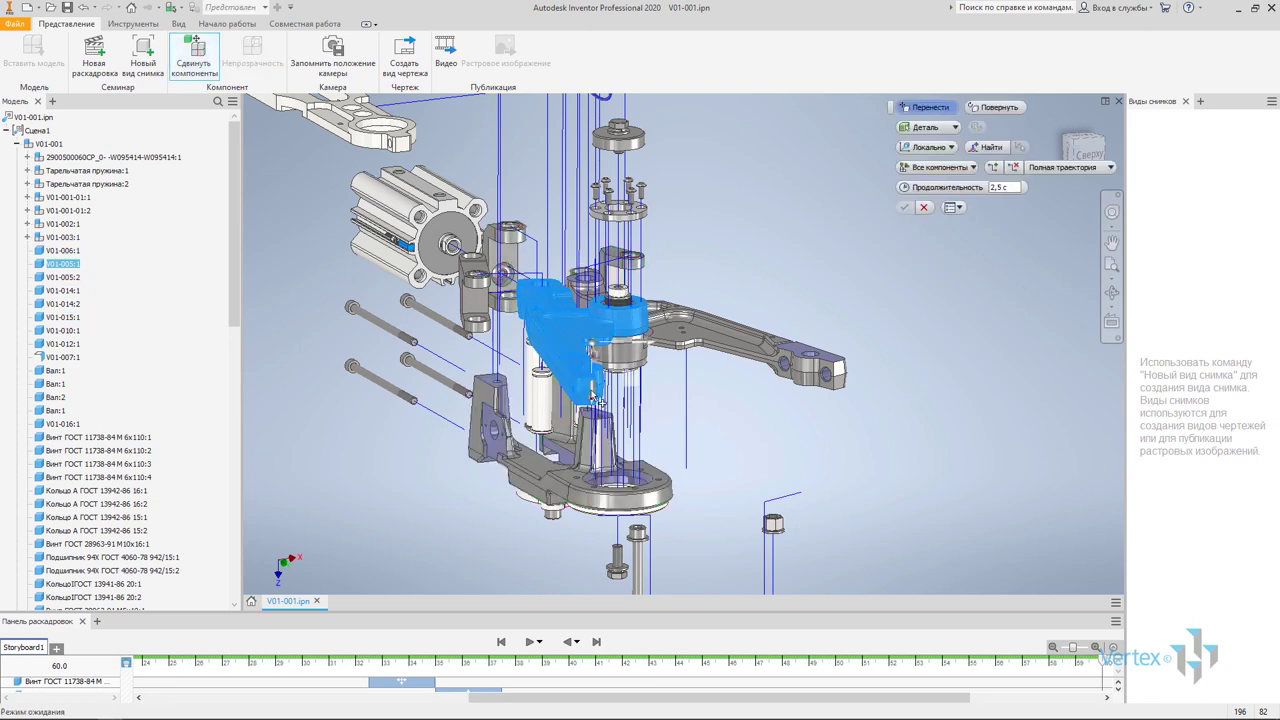
middle_click_drag(600, 343, 596, 270, "shift")
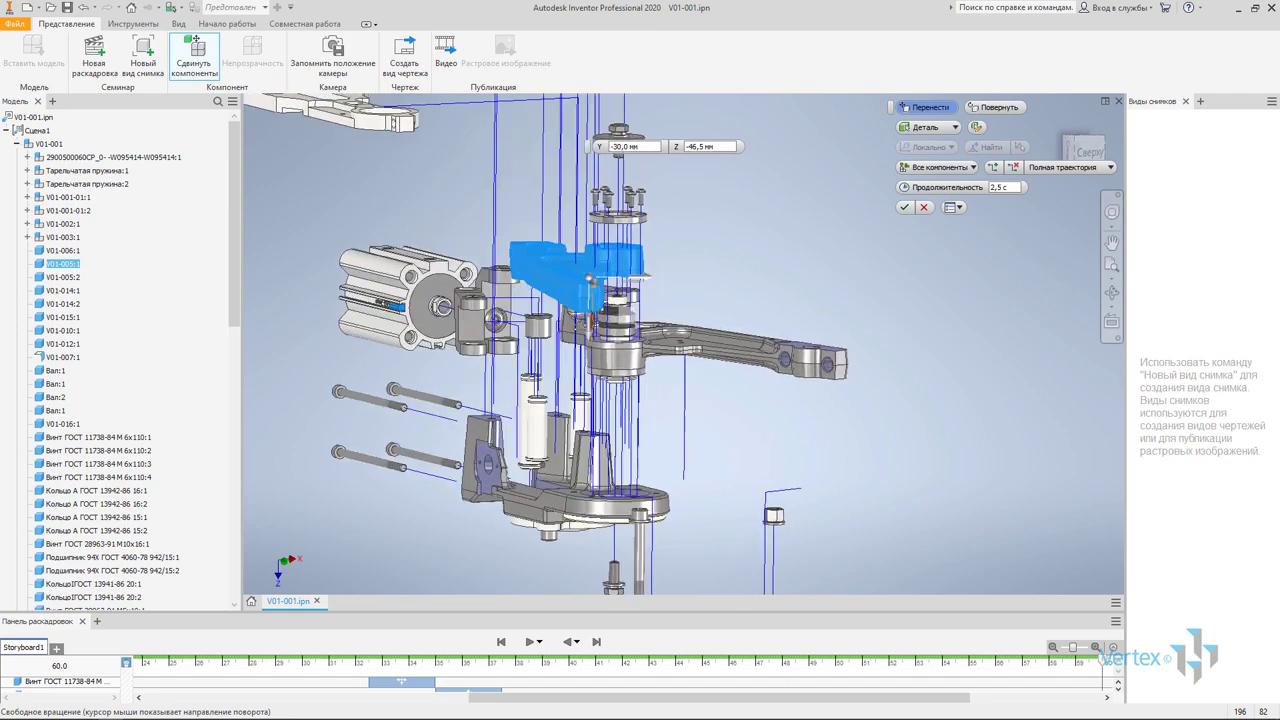
middle_click_drag(557, 342, 550, 360, "shift")
scroll(550, 362, "up", 2)
scroll(550, 362, "up", 2)
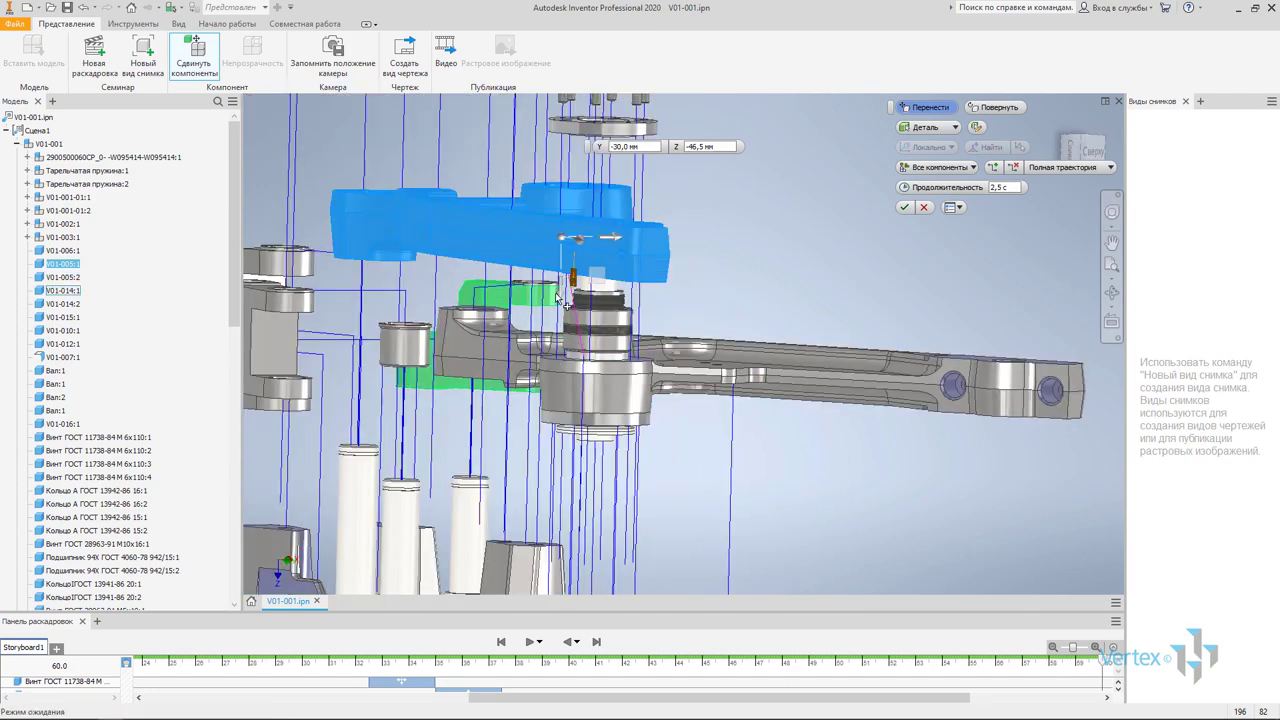
left_click_drag(561, 296, 561, 270)
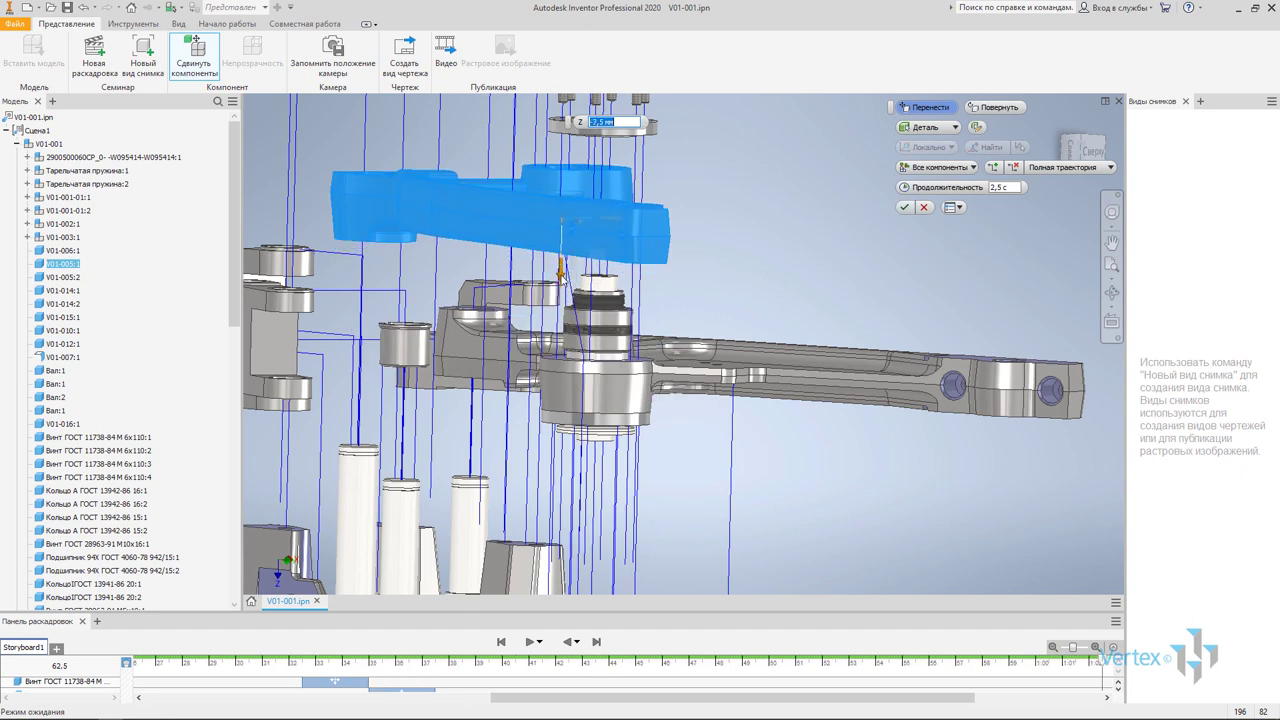
middle_click_drag(673, 303, 655, 226, "shift")
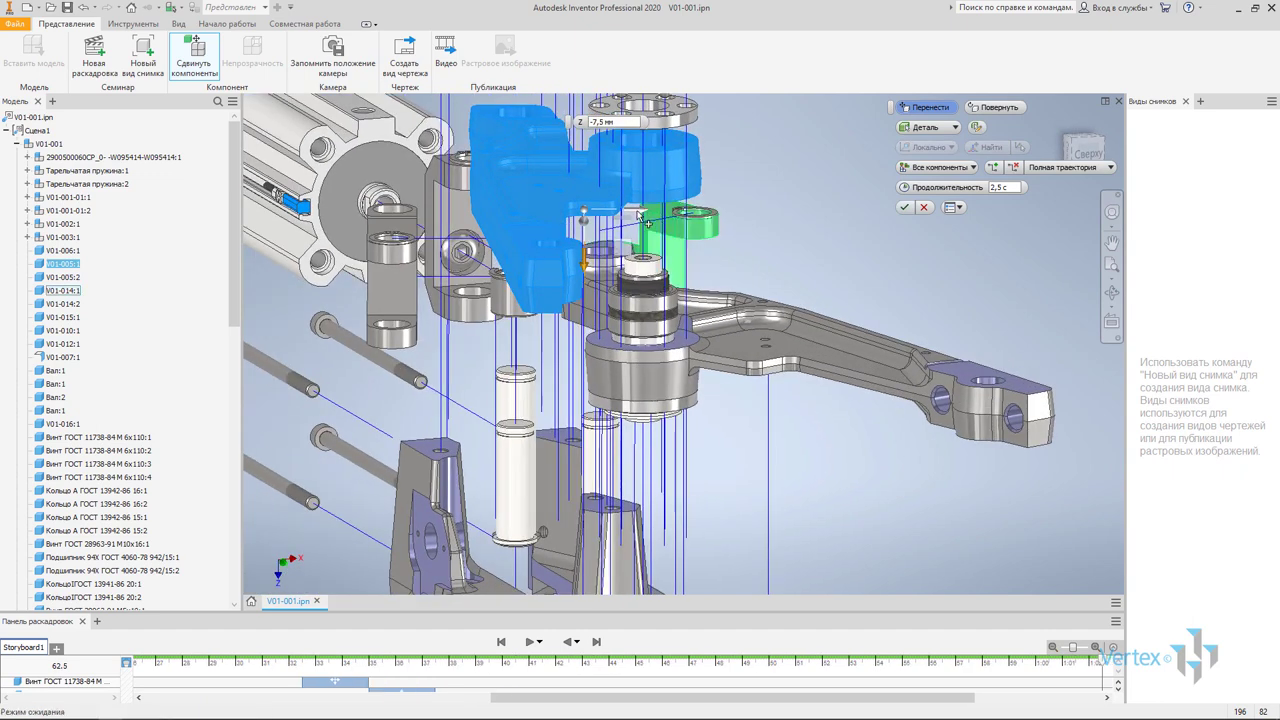
left_click_drag(641, 216, 428, 222)
scroll(510, 285, "up", 2)
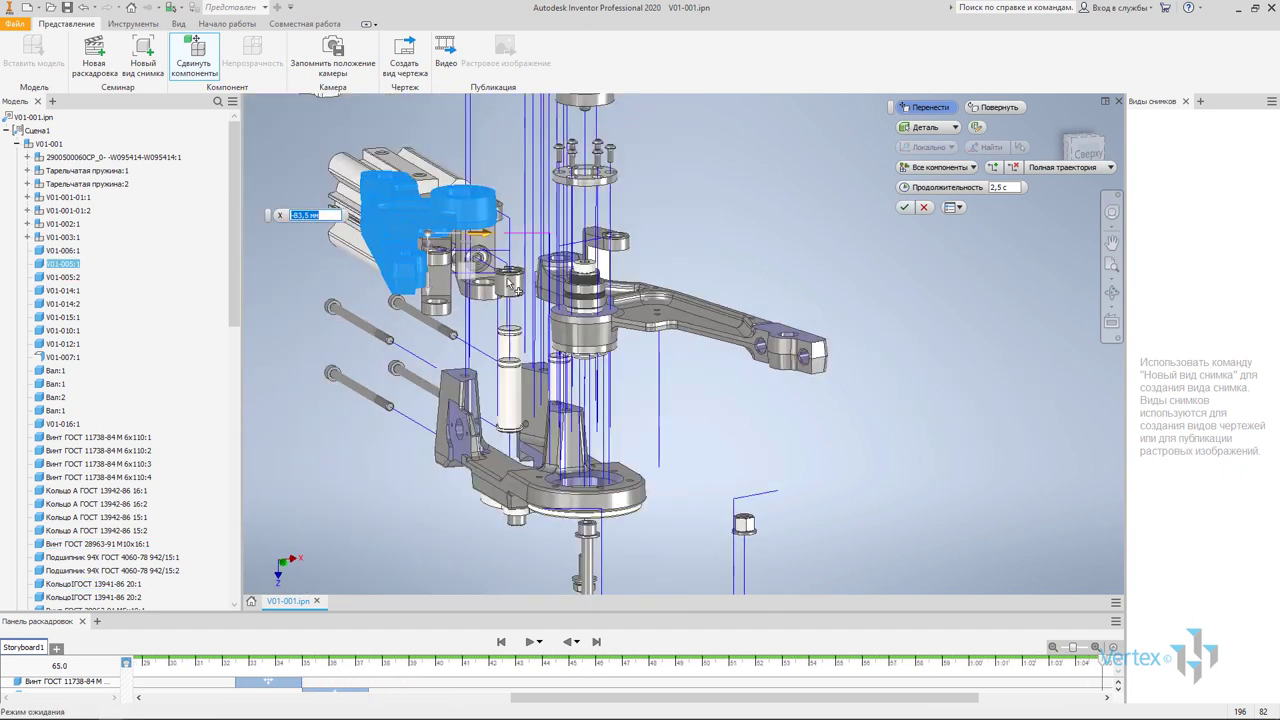
mouse_move(510, 285)
middle_mouse_down("shift")
mouse_move(605, 290)
mouse_move(697, 263)
middle_mouse_up("shift")
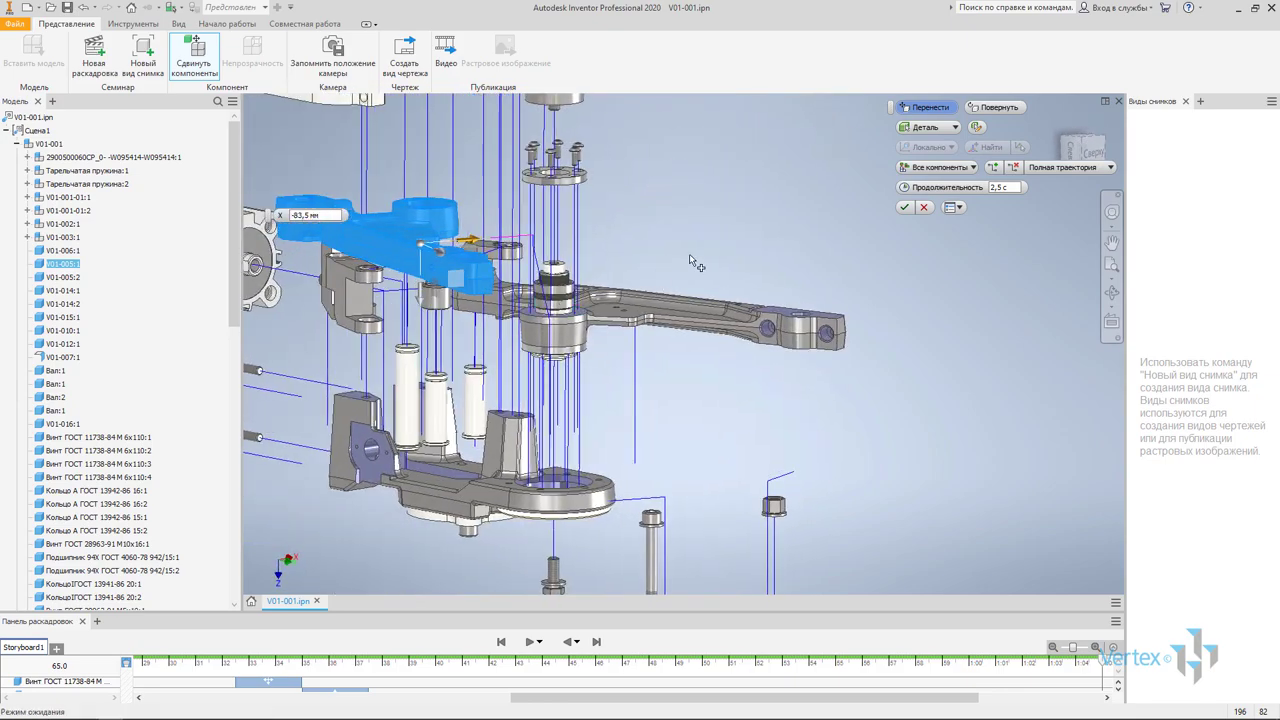
left_click(904, 208)
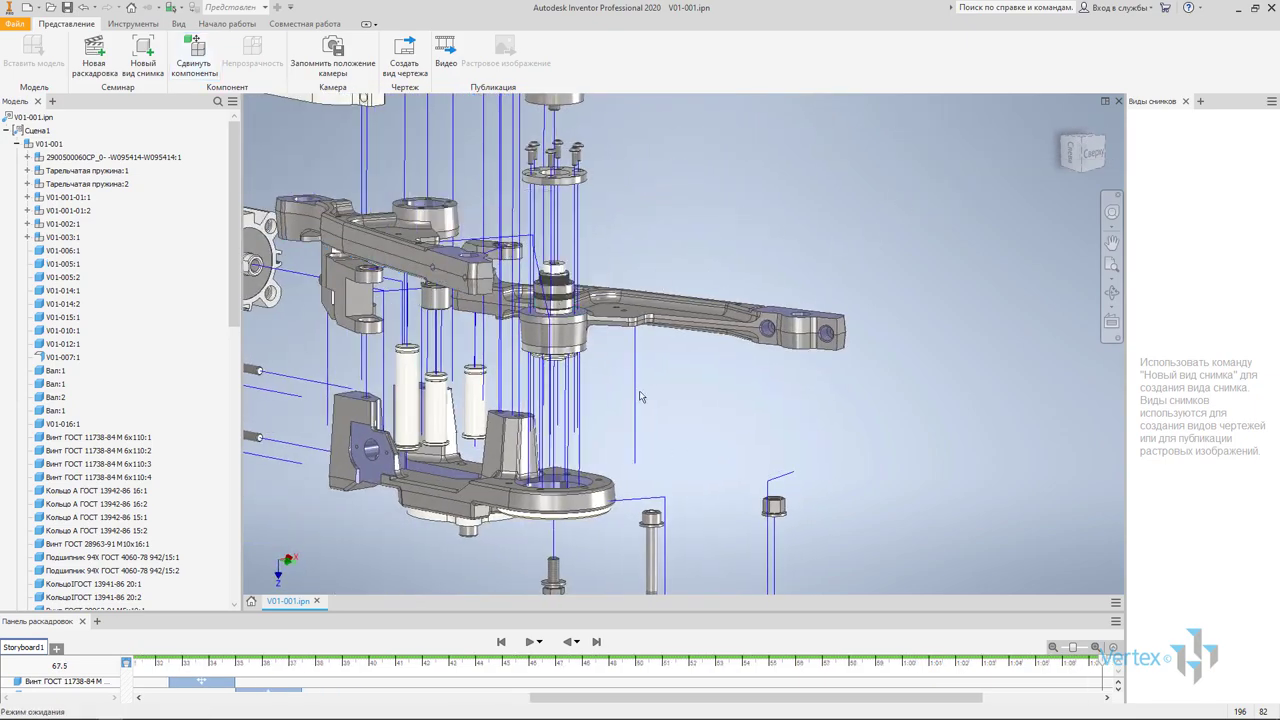
Tweak long arm V01-005:2 down -48.5 mm along Z and out -86.5 mm along X
left_click(670, 325)
key("t")
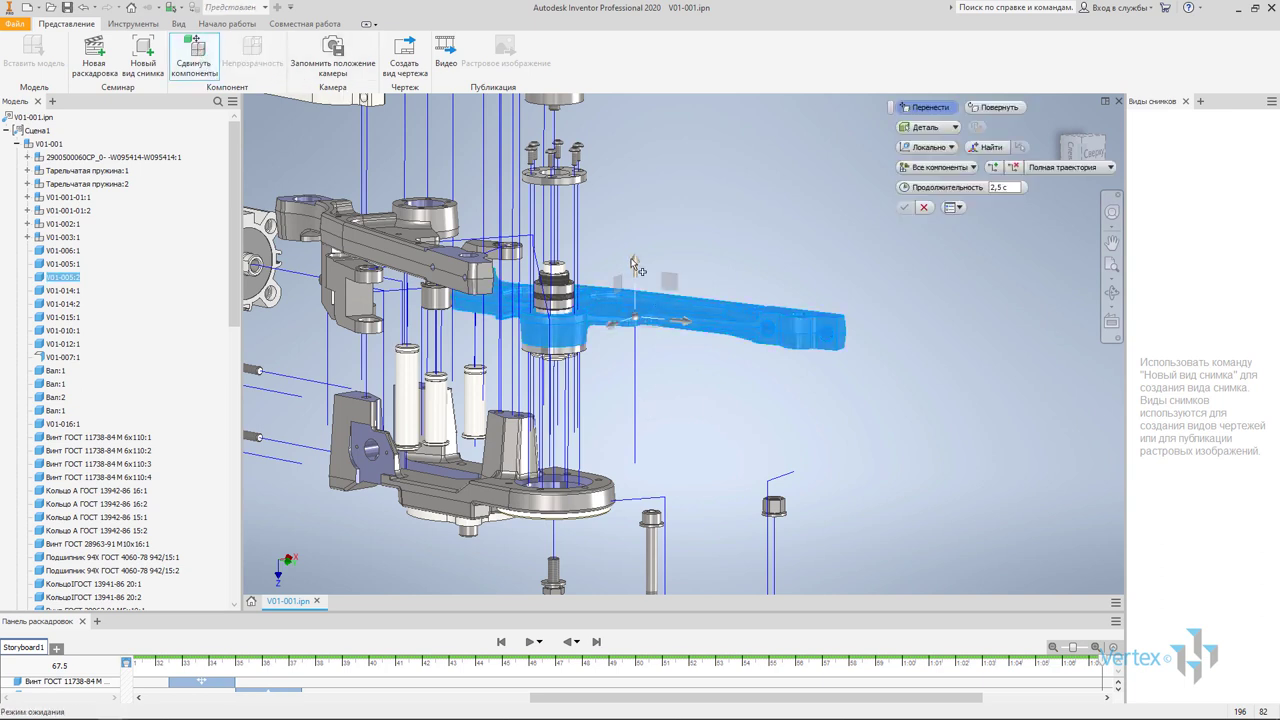
left_click_drag(637, 270, 653, 345)
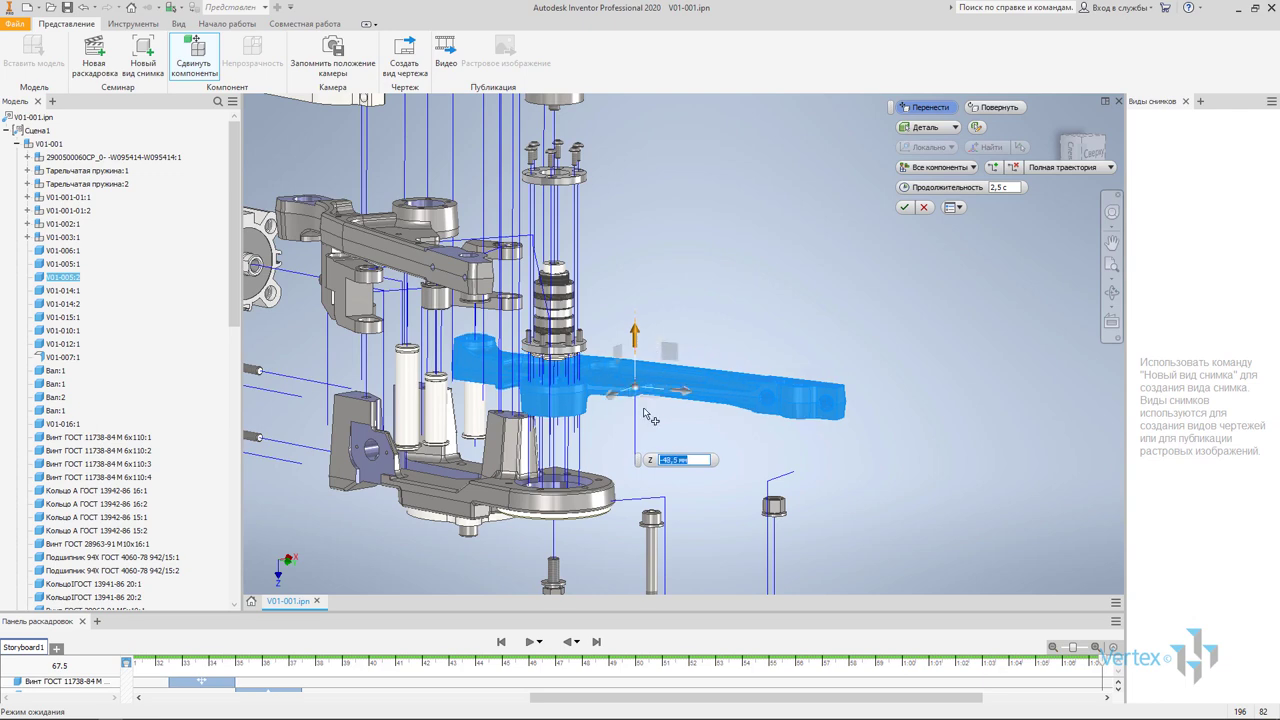
middle_click_drag(686, 404, 609, 404, "shift")
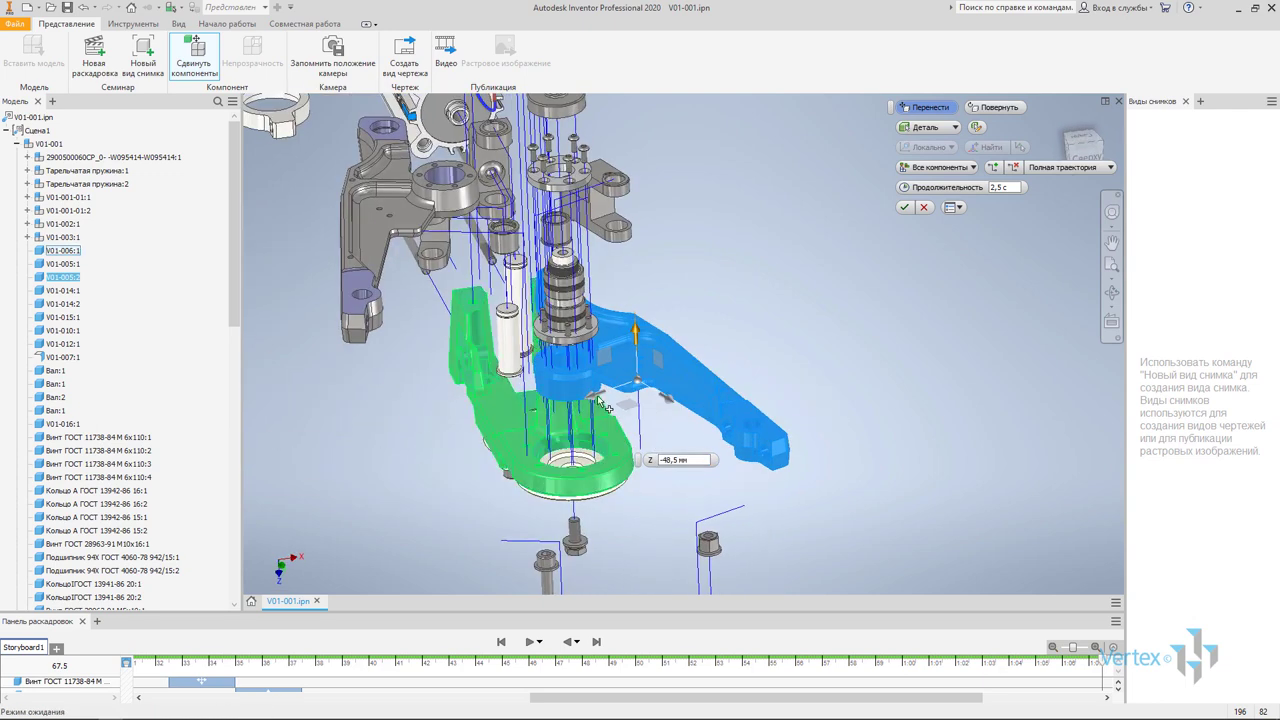
left_click_drag(609, 404, 742, 354)
middle_click_drag(728, 366, 811, 330, "shift")
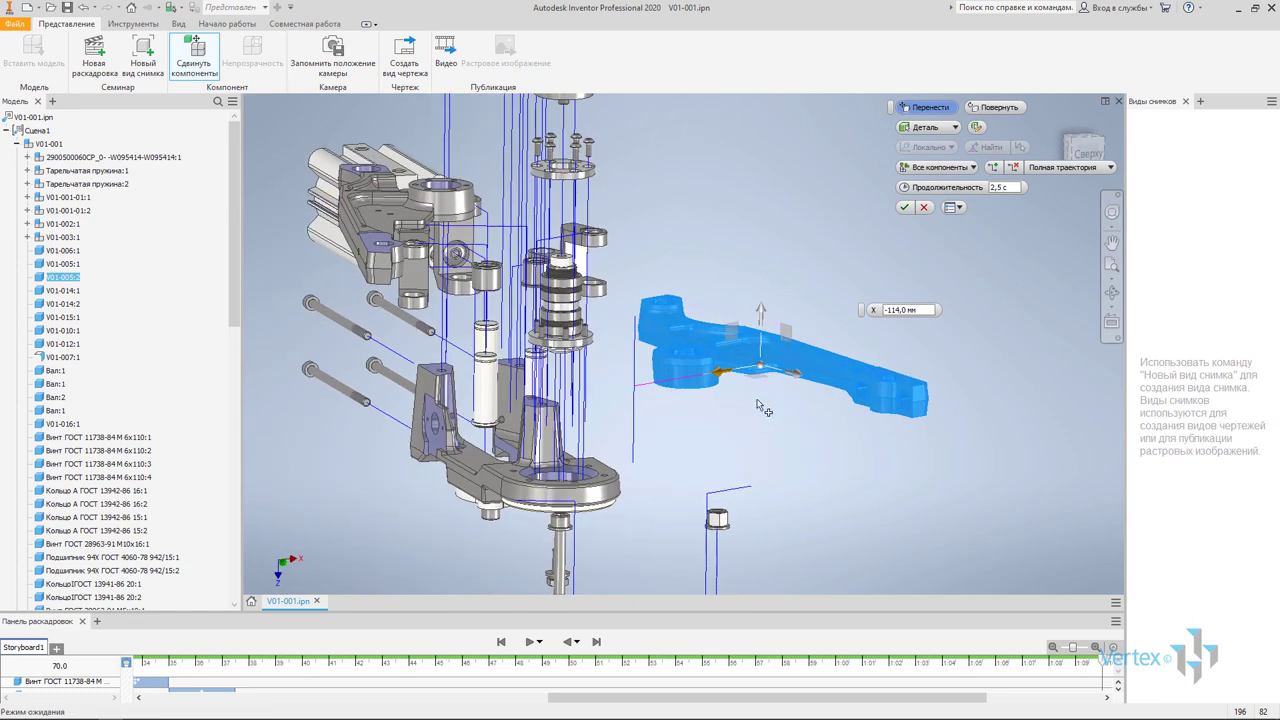
left_click_drag(724, 386, 692, 384)
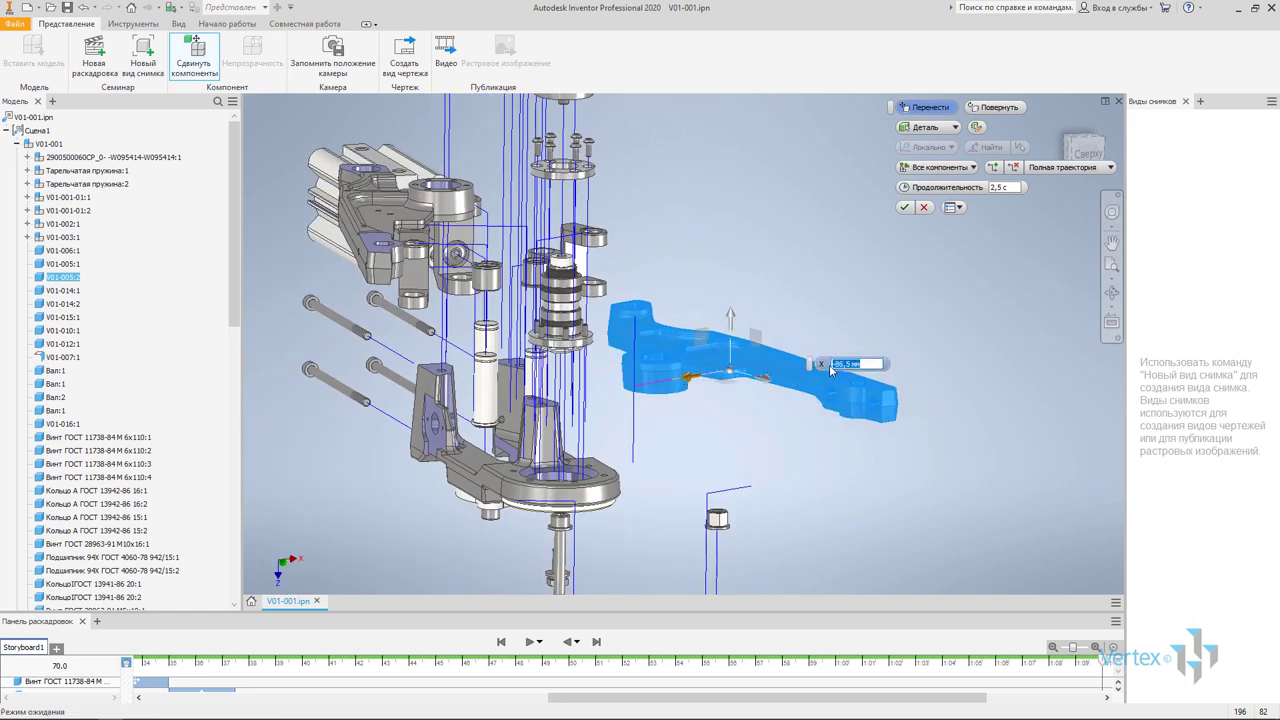
left_click(904, 208)
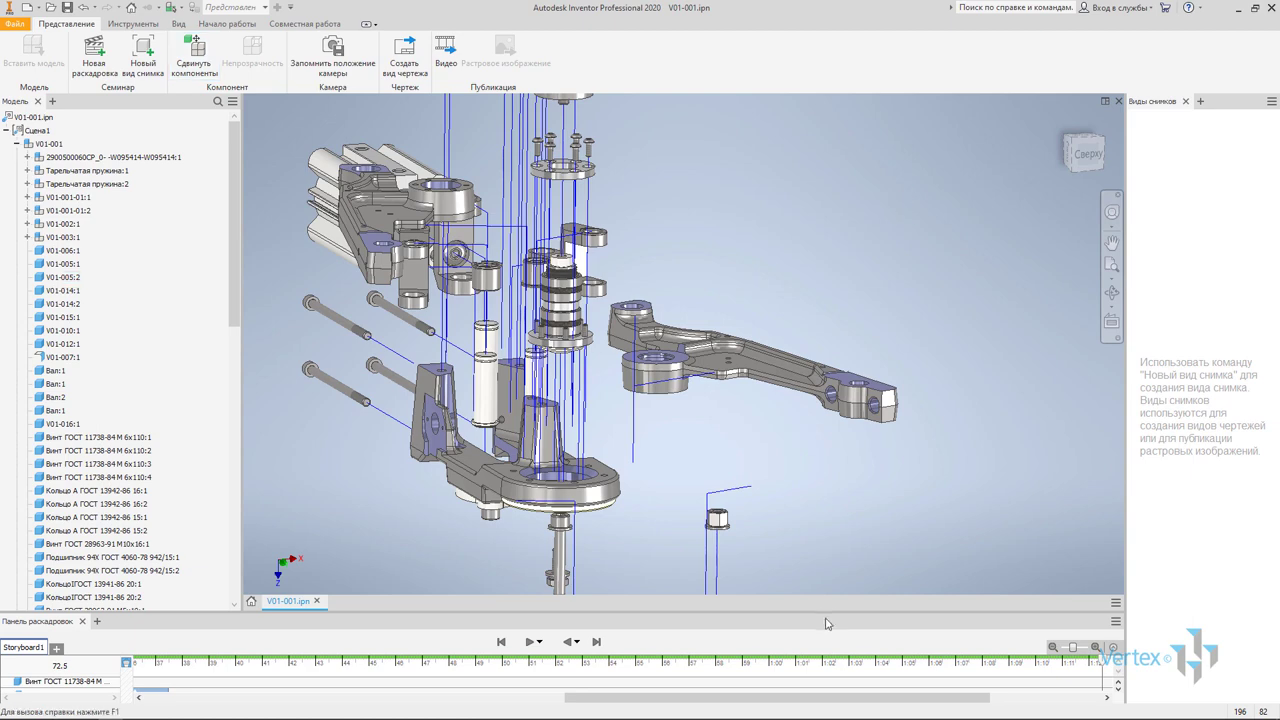
Drag both V01-005:2 action bars left so they overlap V01-005:1's last two moves
left_click_drag(826, 610, 826, 393)
scroll(1009, 577, "down", 1)
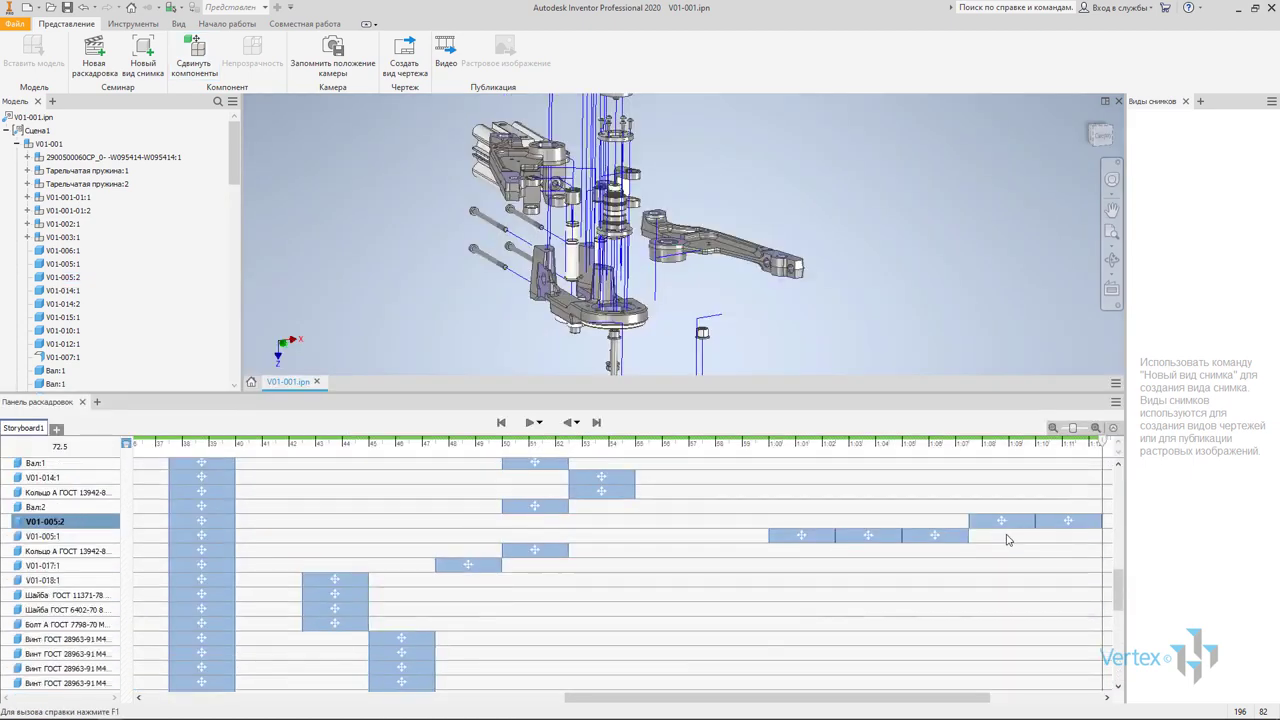
scroll(1005, 535, "up", 1)
scroll(1030, 550, "up", 2)
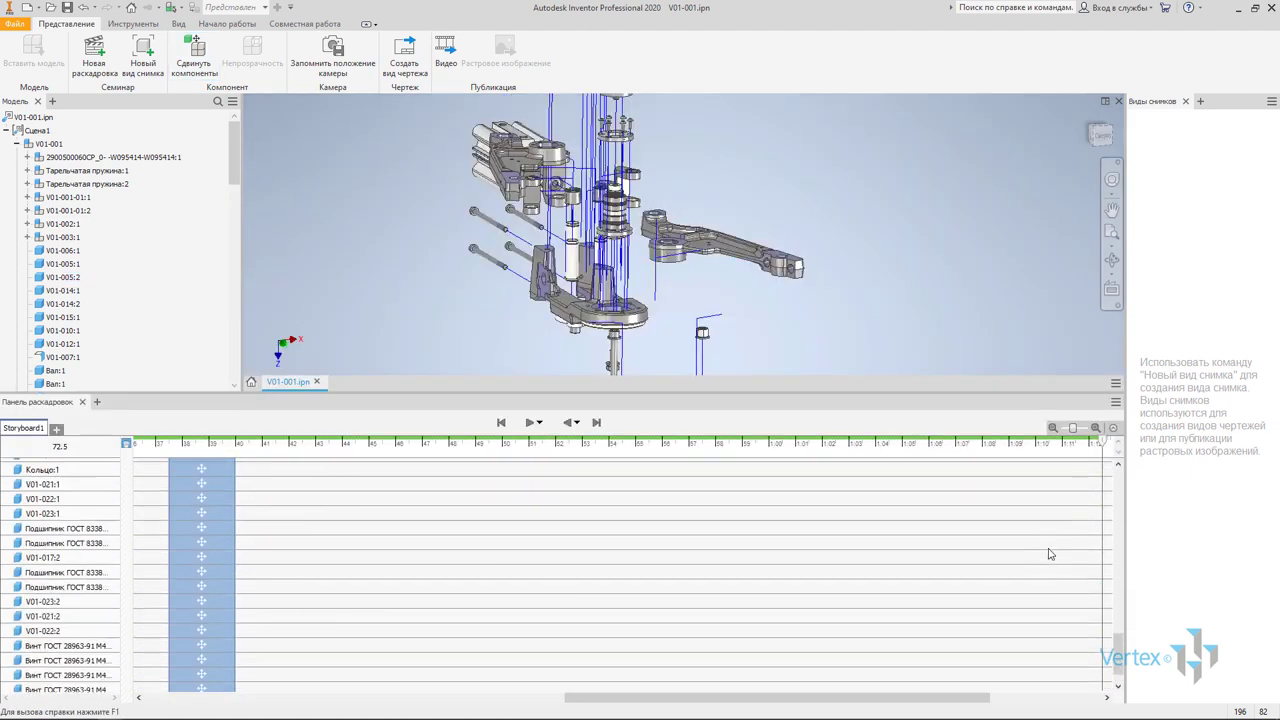
scroll(1046, 558, "up", 1)
scroll(1065, 604, "up", 2)
scroll(1064, 605, "up", 2)
scroll(1040, 560, "up", 1)
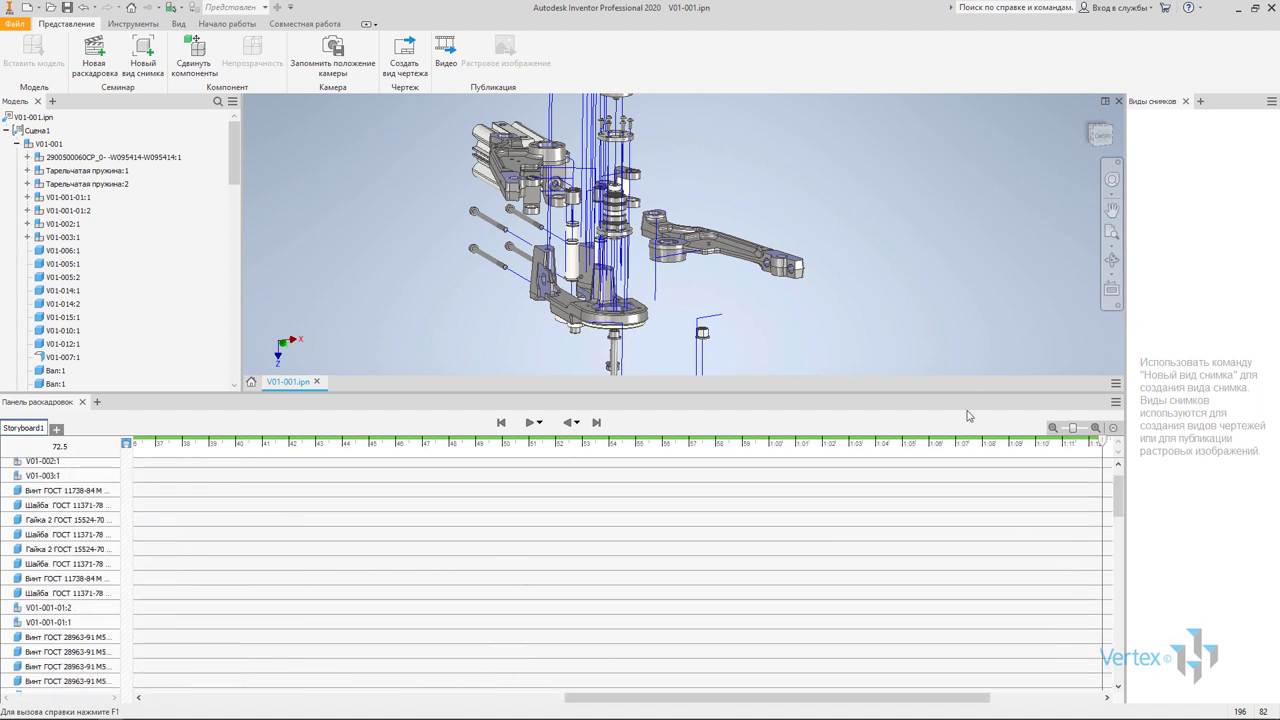
left_click_drag(967, 390, 966, 349)
scroll(813, 265, "down", 3)
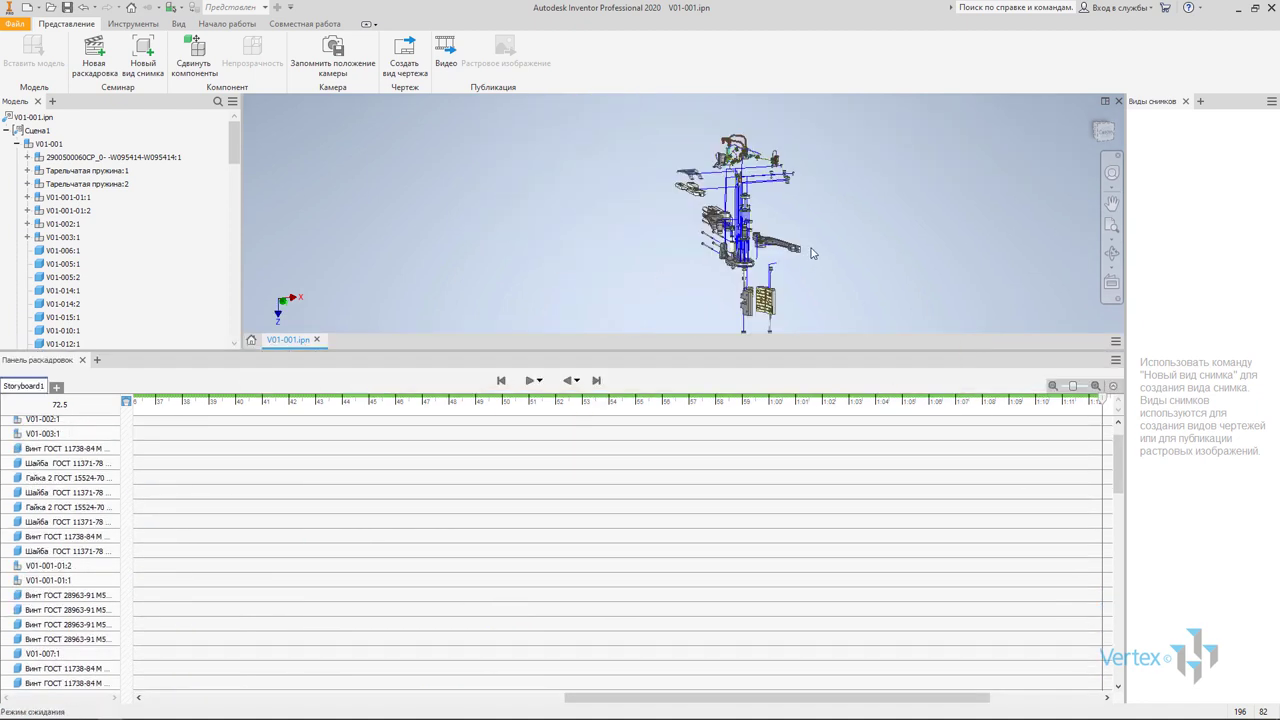
scroll(1050, 550, "down", 1)
scroll(1050, 550, "down", 2)
scroll(1050, 552, "down", 1)
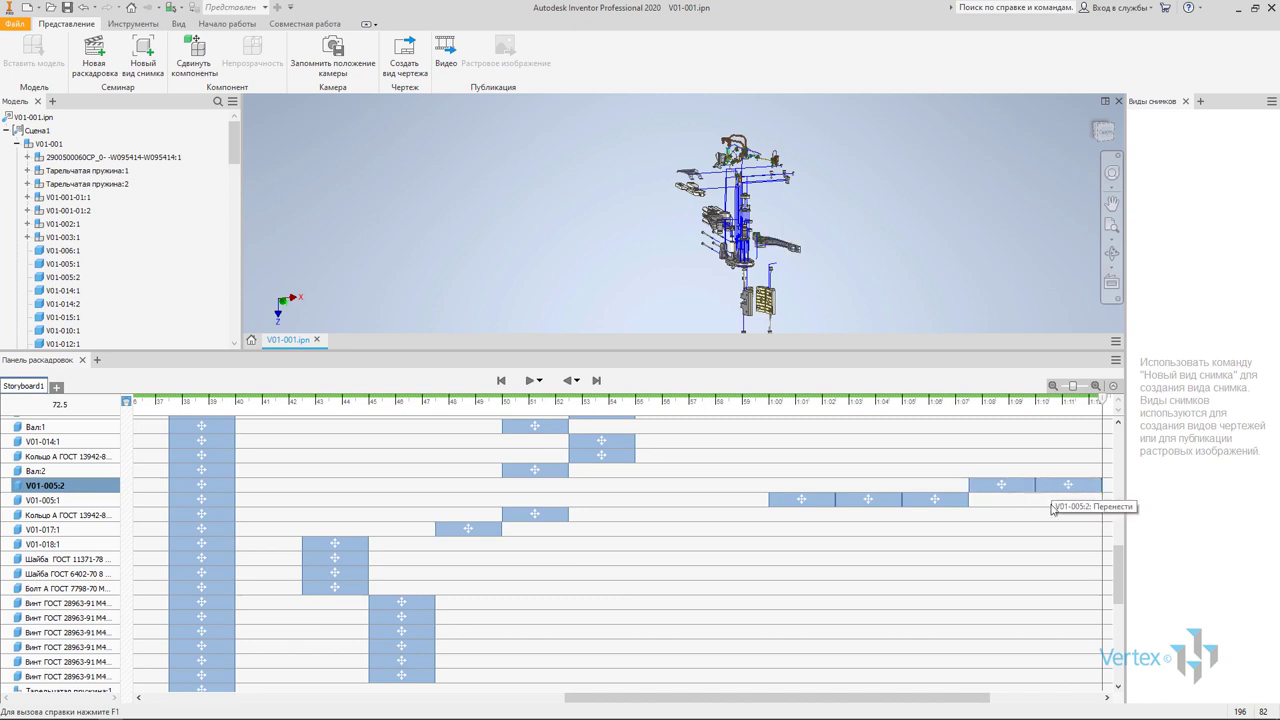
scroll(1053, 510, "up", 2)
scroll(1055, 514, "up", 1)
scroll(1058, 518, "up", 1)
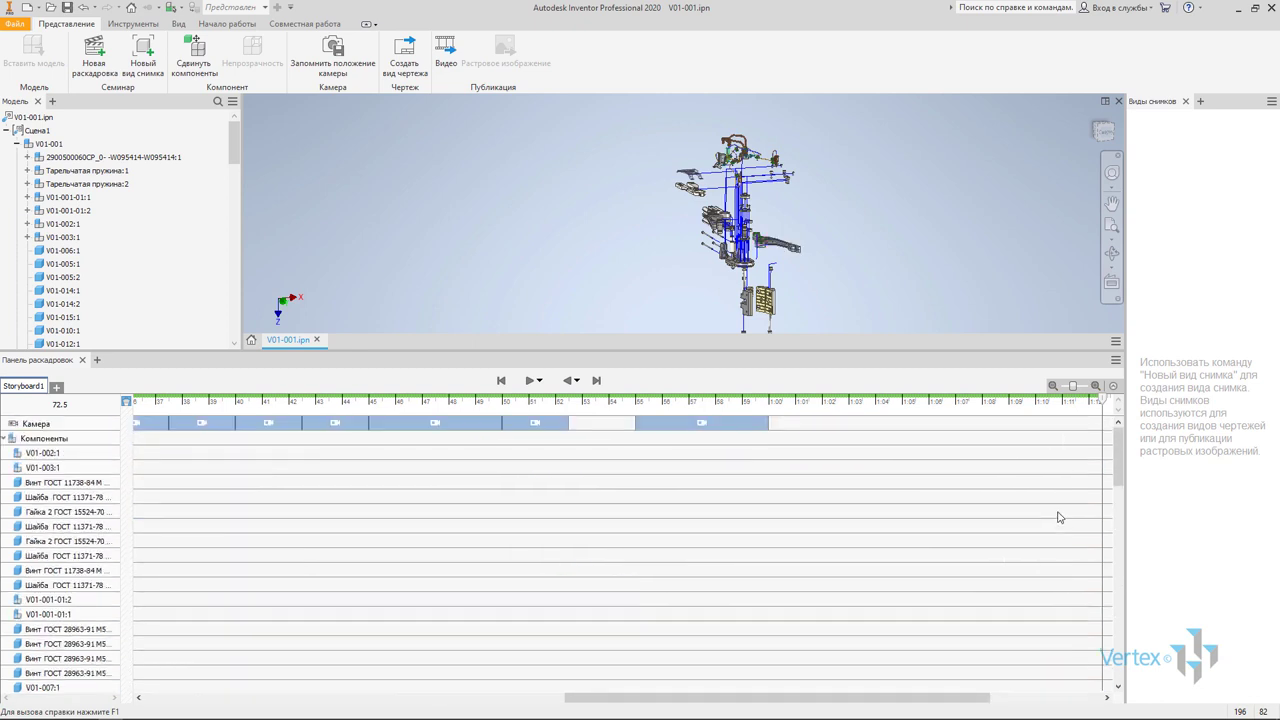
scroll(1058, 518, "down", 2)
scroll(1052, 521, "down", 1)
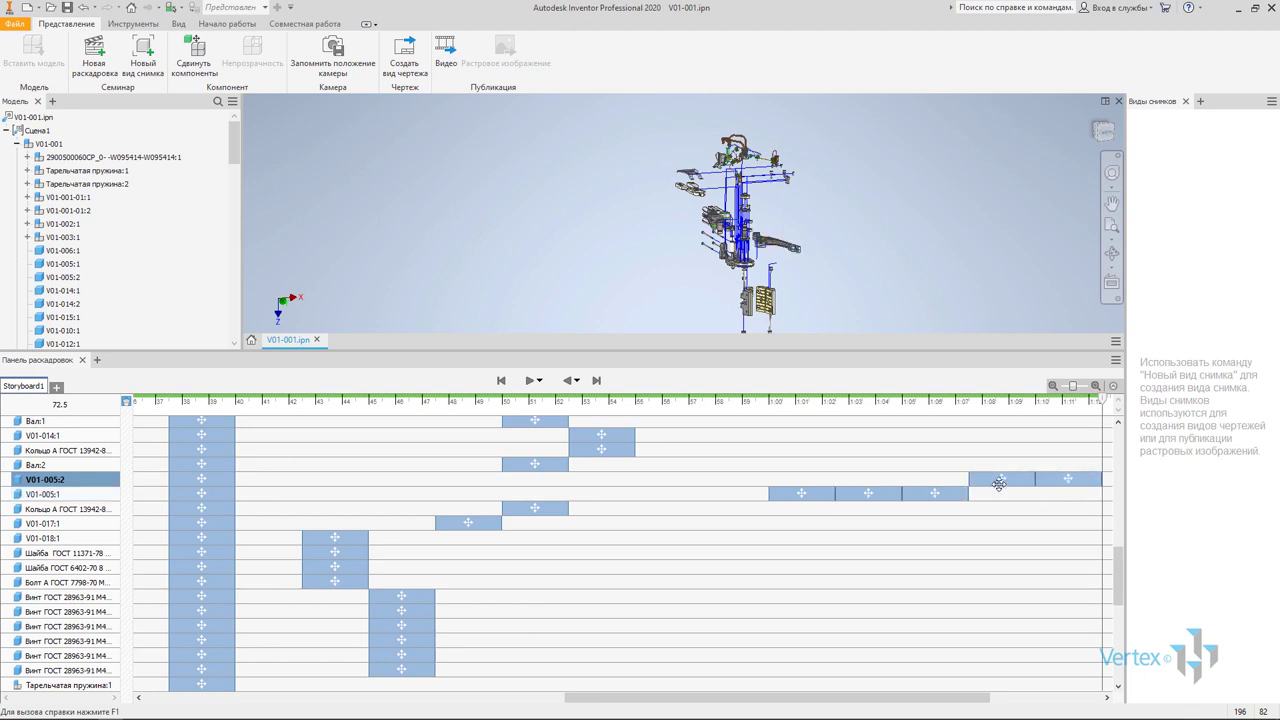
left_click_drag(999, 484, 927, 479)
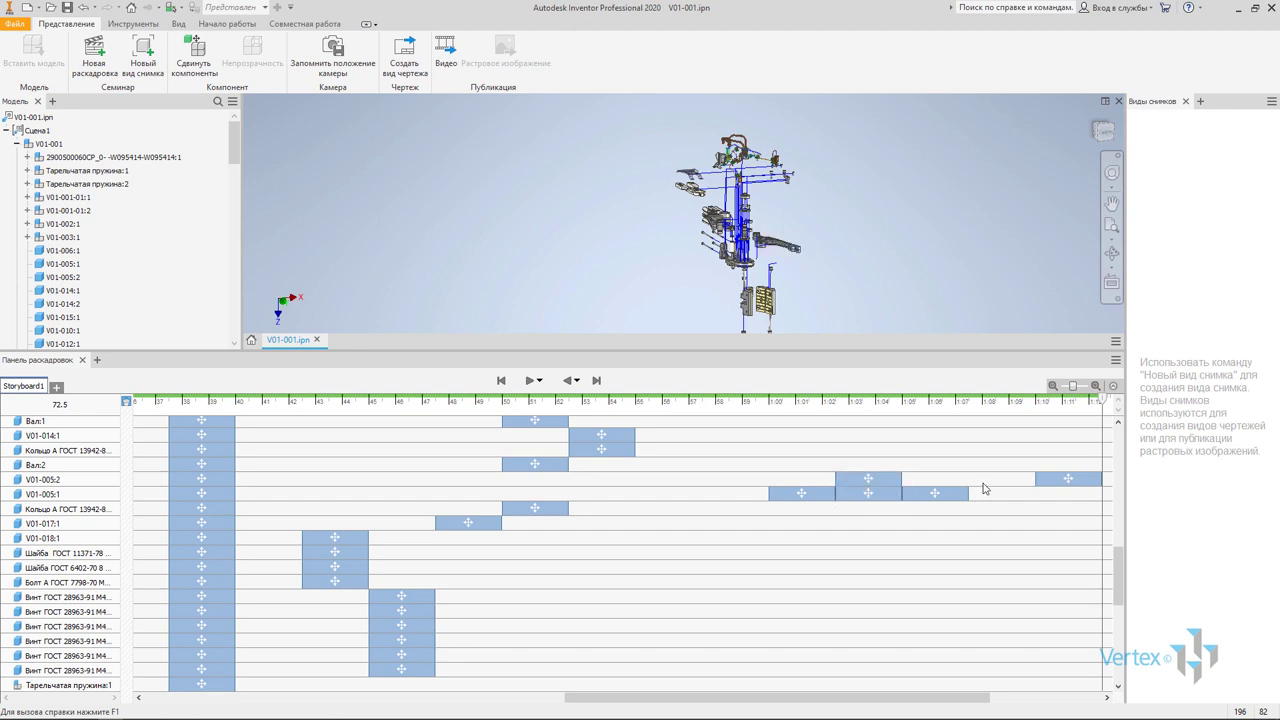
left_click_drag(1050, 476, 932, 481)
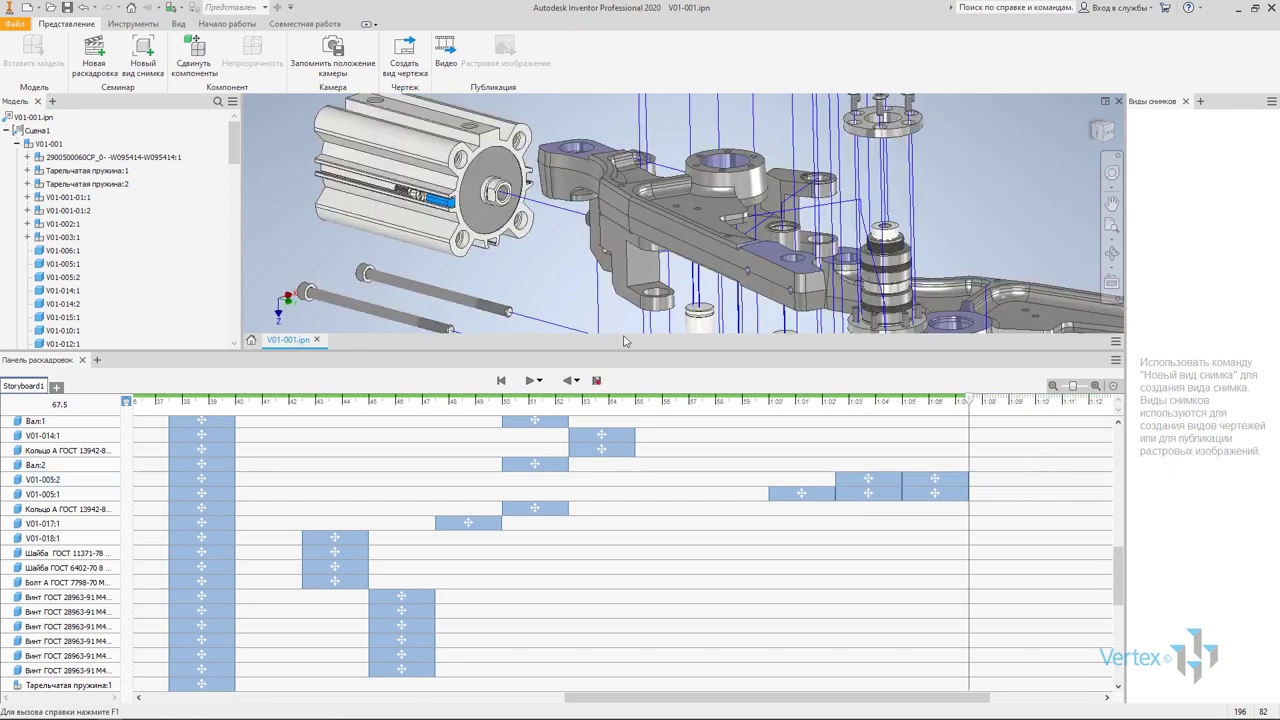
Play the storyboard in reverse, pause at 62.9, then jump to the end at 67.5
left_click_drag(655, 349, 660, 630)
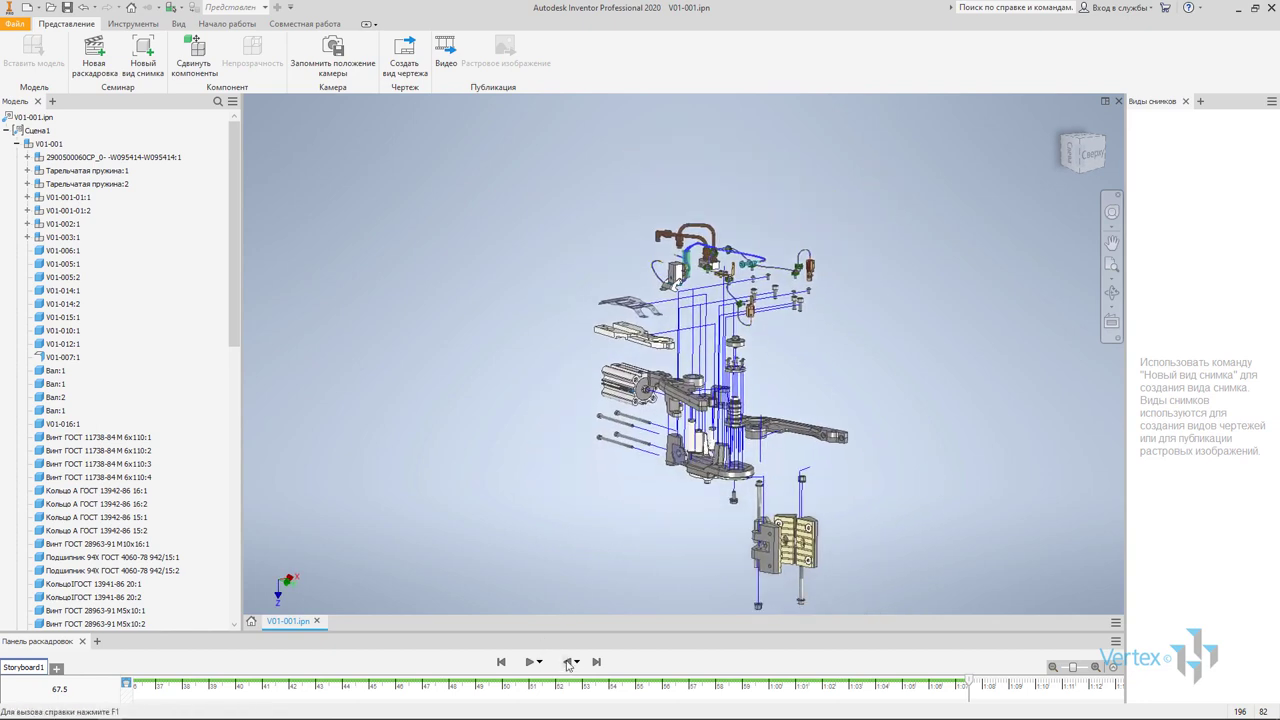
left_click(567, 662)
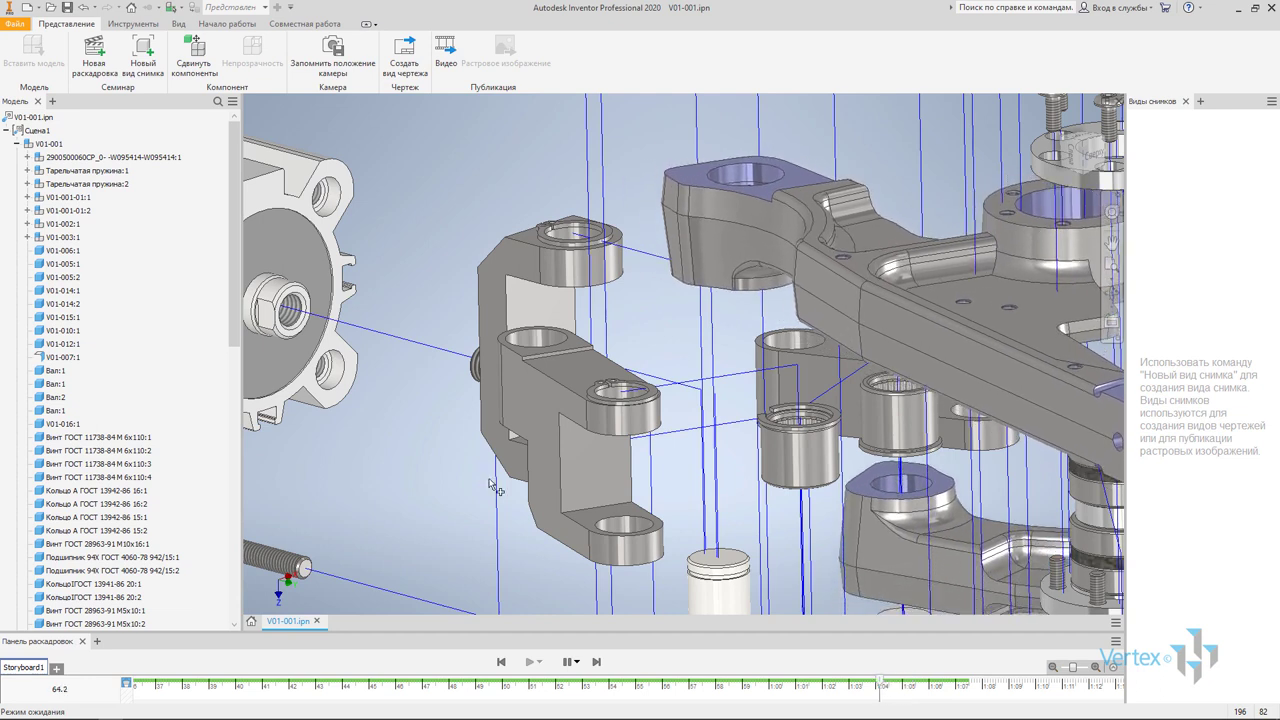
left_click(567, 662)
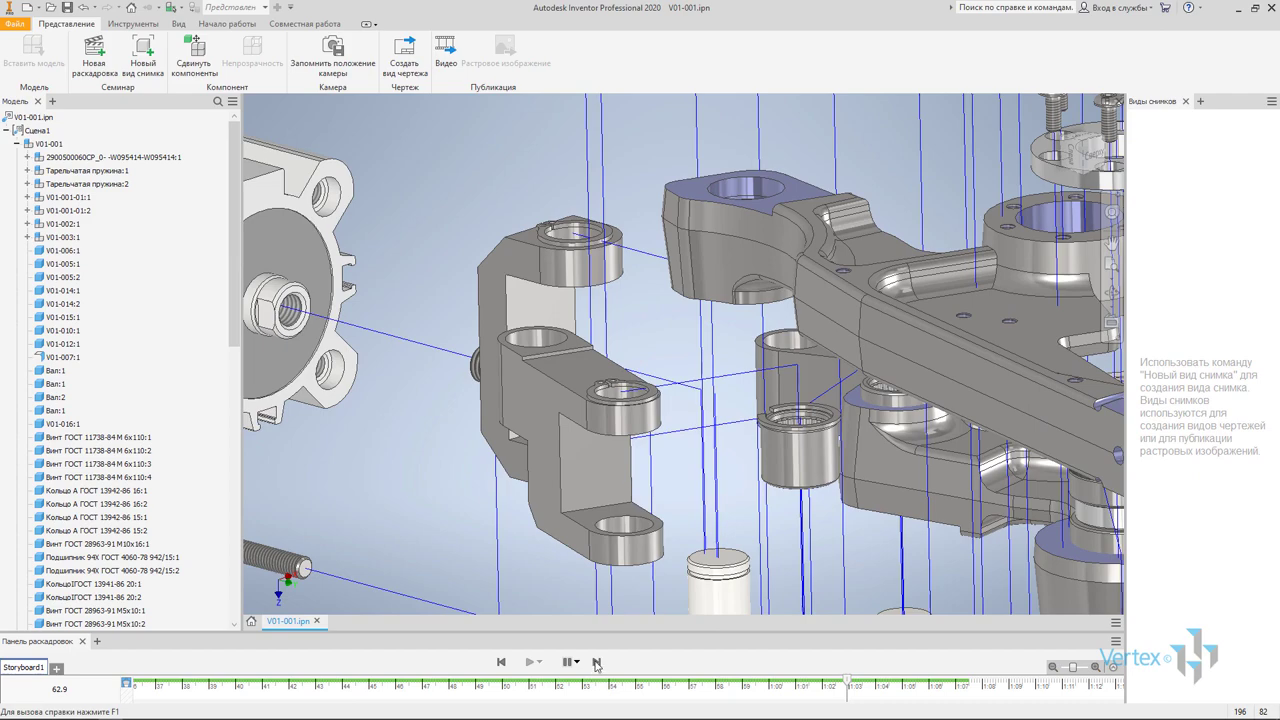
left_click(597, 662)
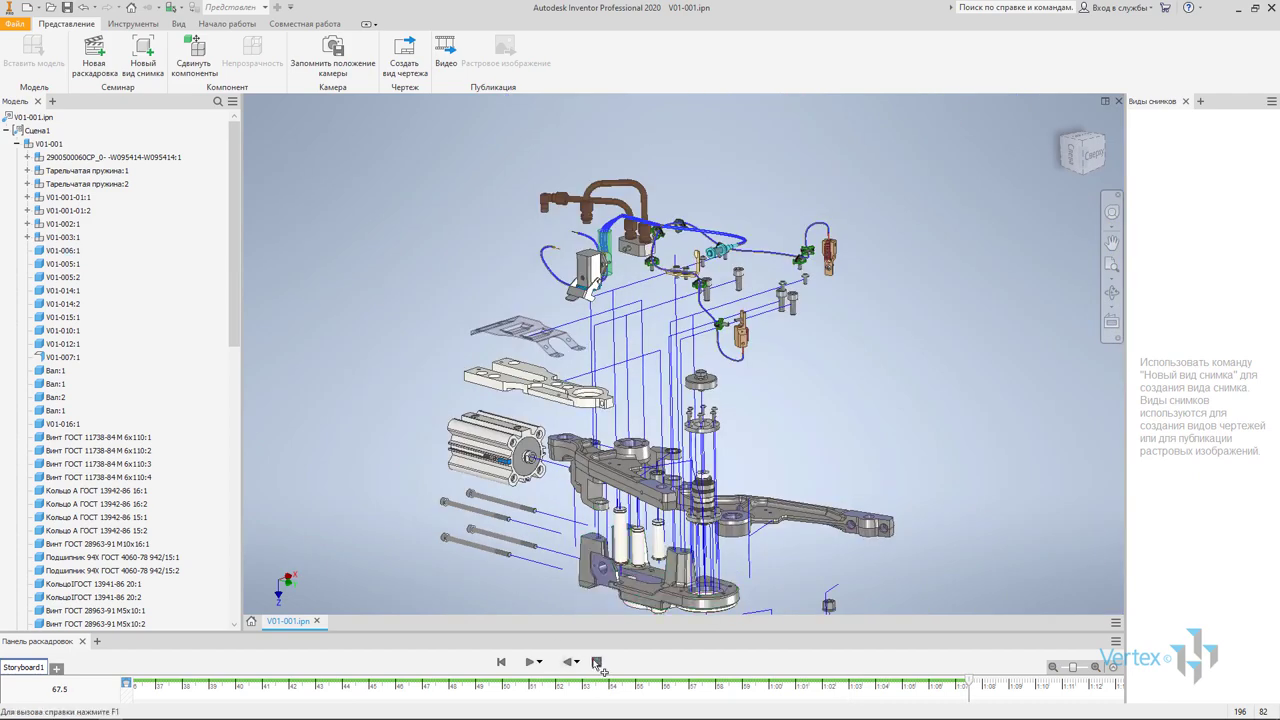
Frame a zoomed view of the exploded gripper and capture it as a storyboard camera action
mouse_move(655, 515)
middle_mouse_down("shift")
mouse_move(690, 400)
mouse_move(720, 380)
middle_mouse_up("shift")
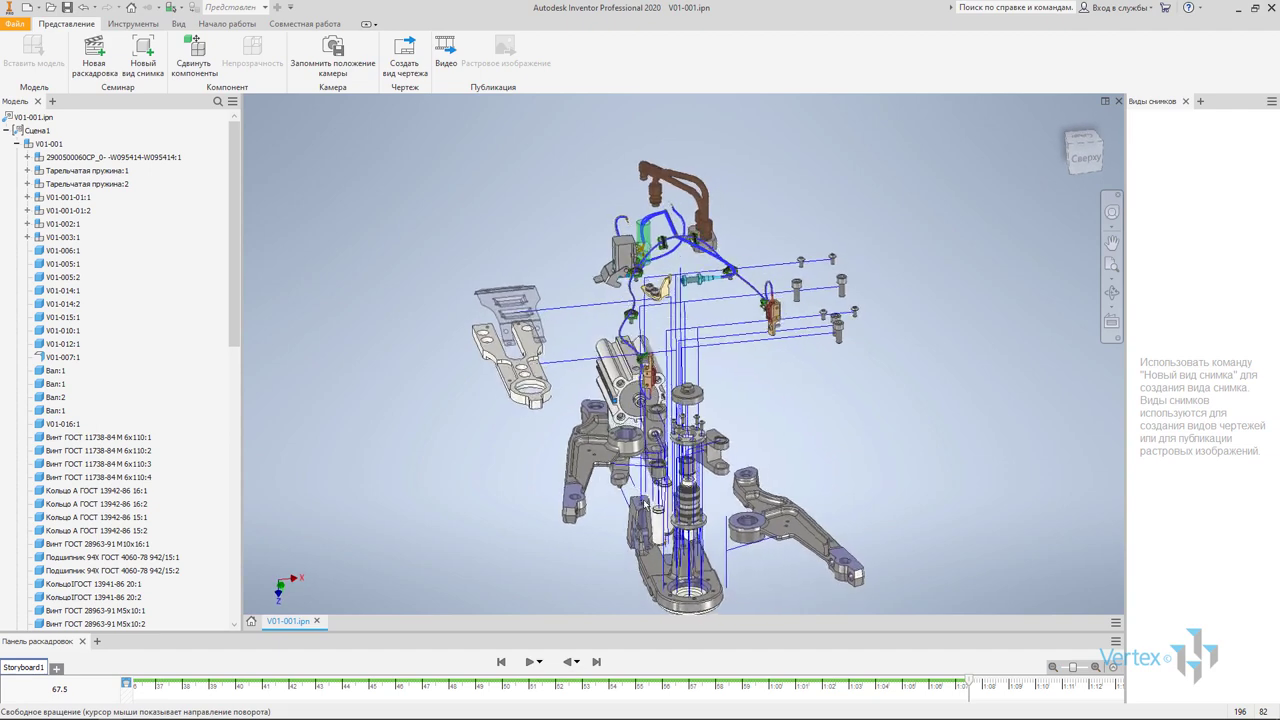
middle_click_drag(690, 480, 694, 372)
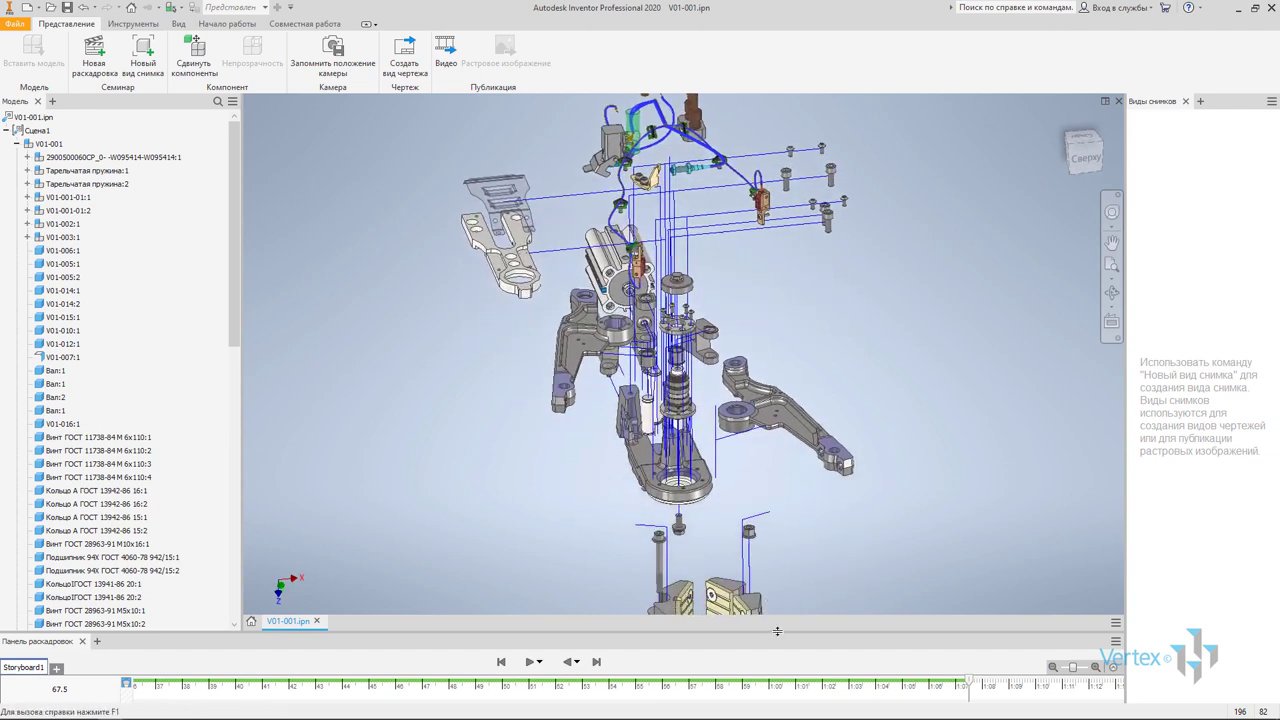
left_click_drag(777, 631, 773, 551)
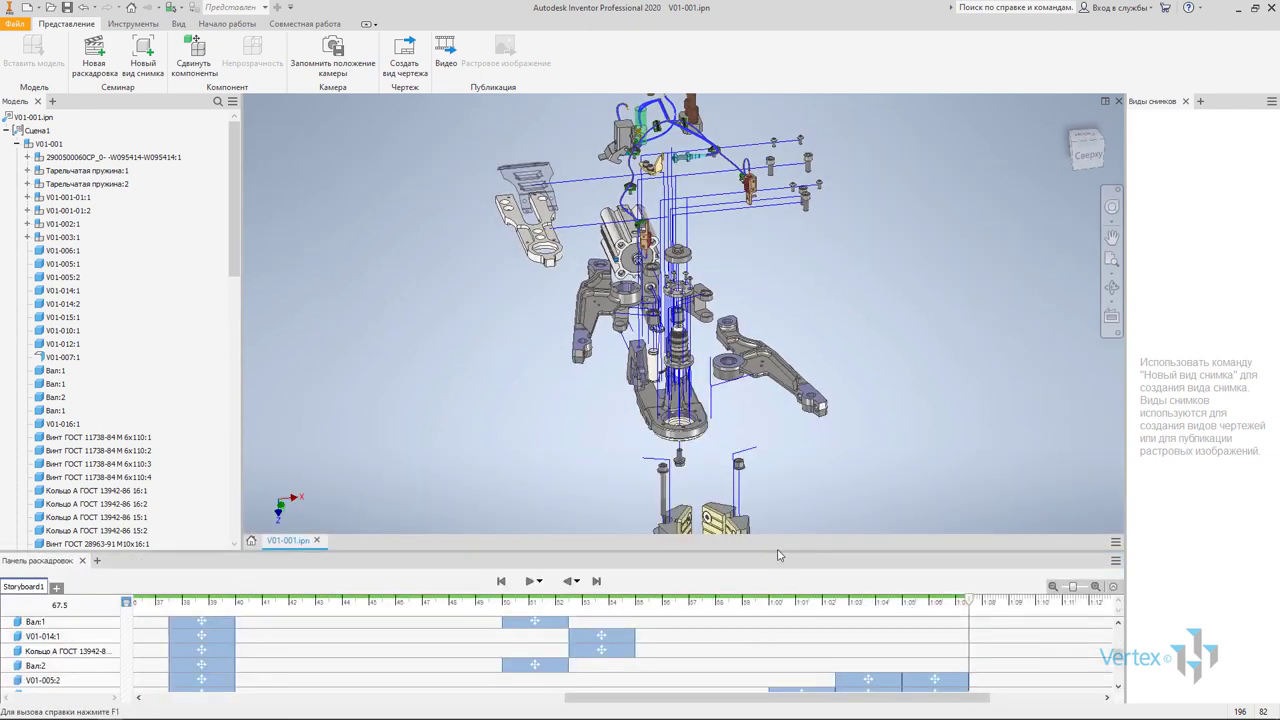
scroll(900, 640, "up", 5)
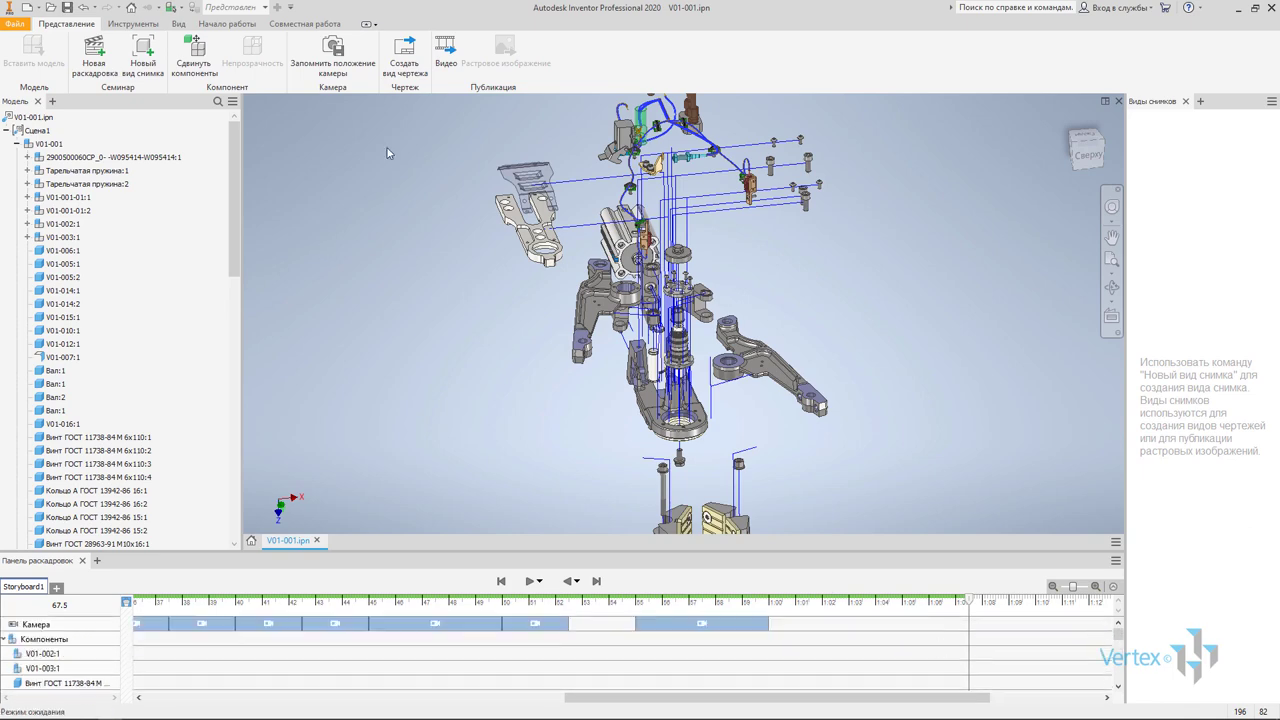
scroll(625, 330, "down", 2)
scroll(625, 330, "down", 2)
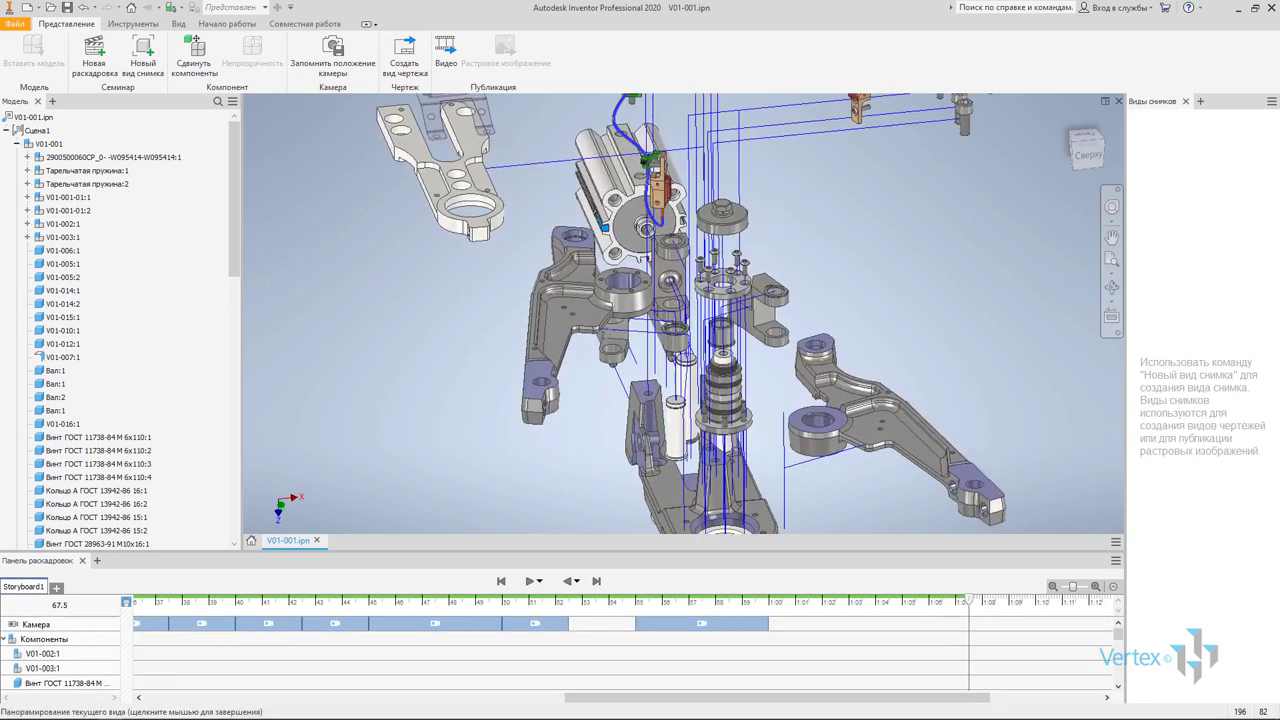
scroll(625, 330, "down", 2)
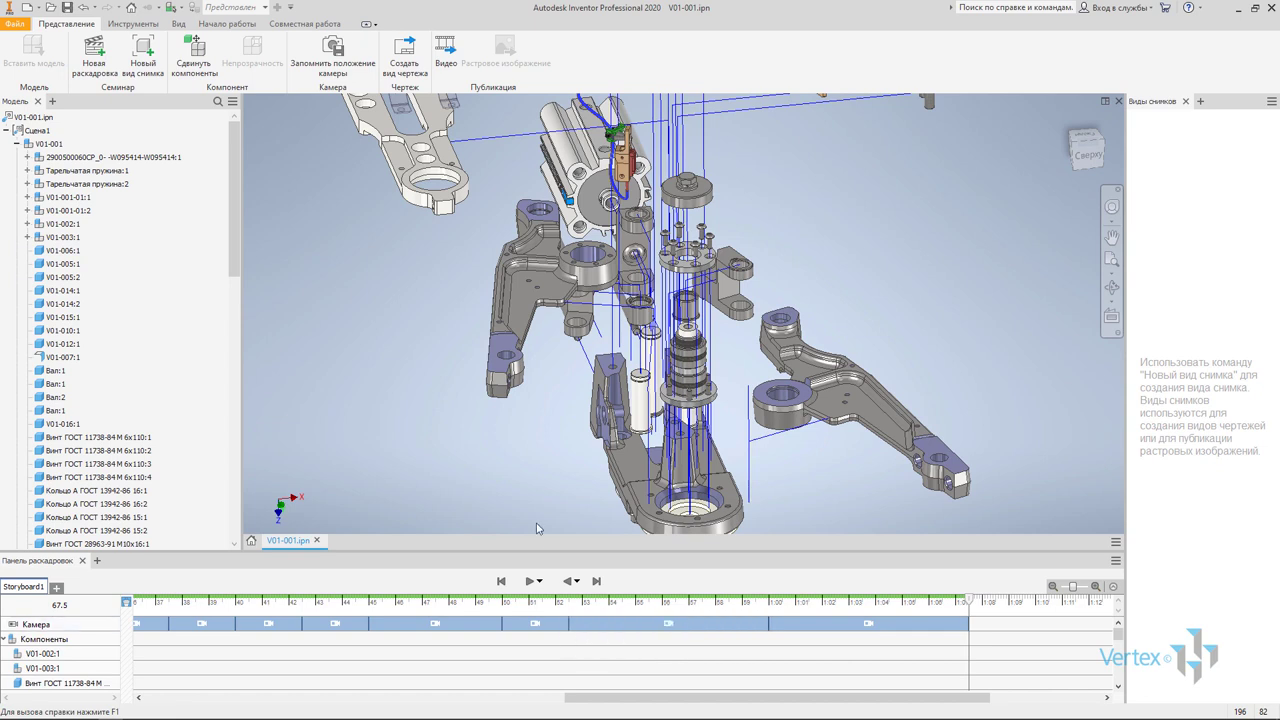
left_click(569, 582)
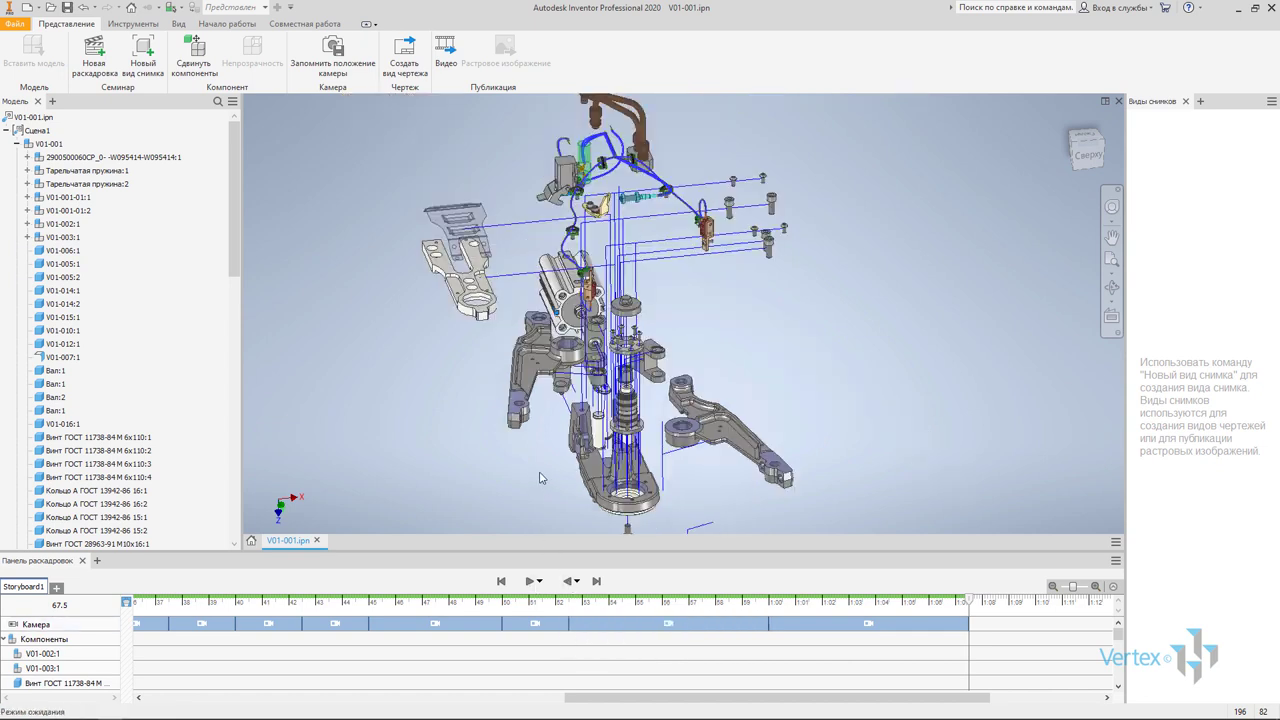
left_click(570, 584)
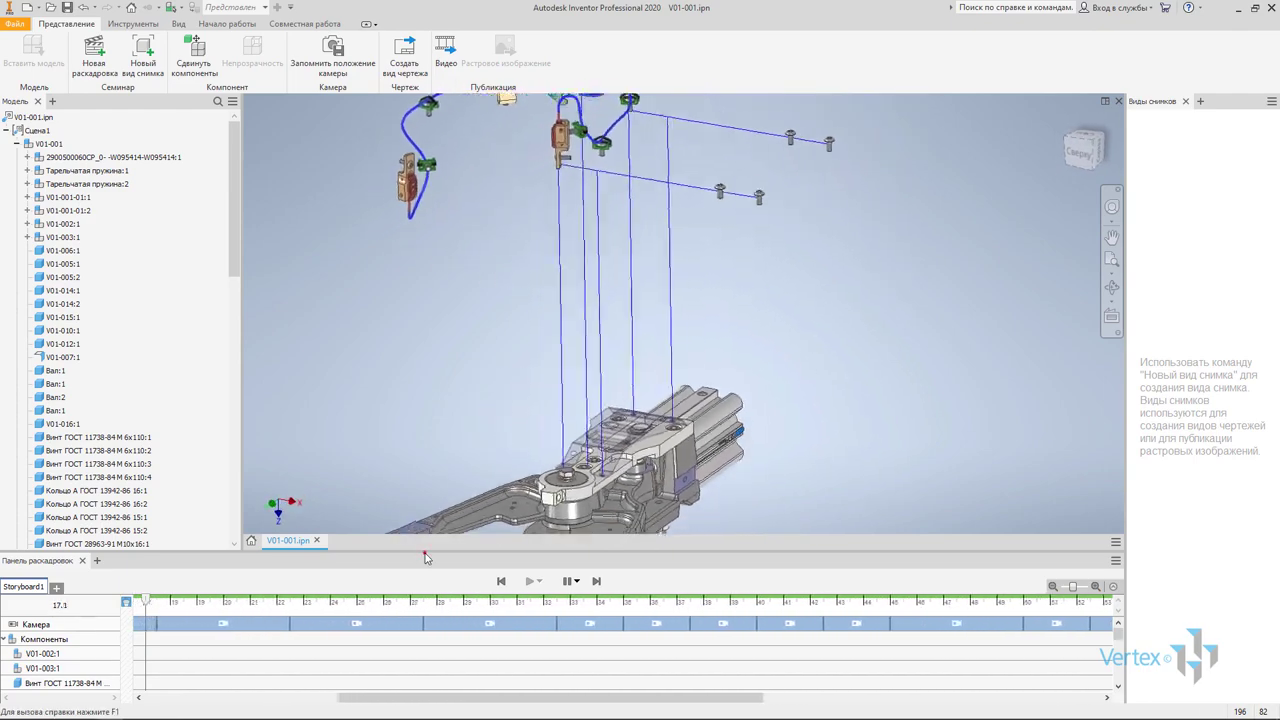
left_click(425, 621)
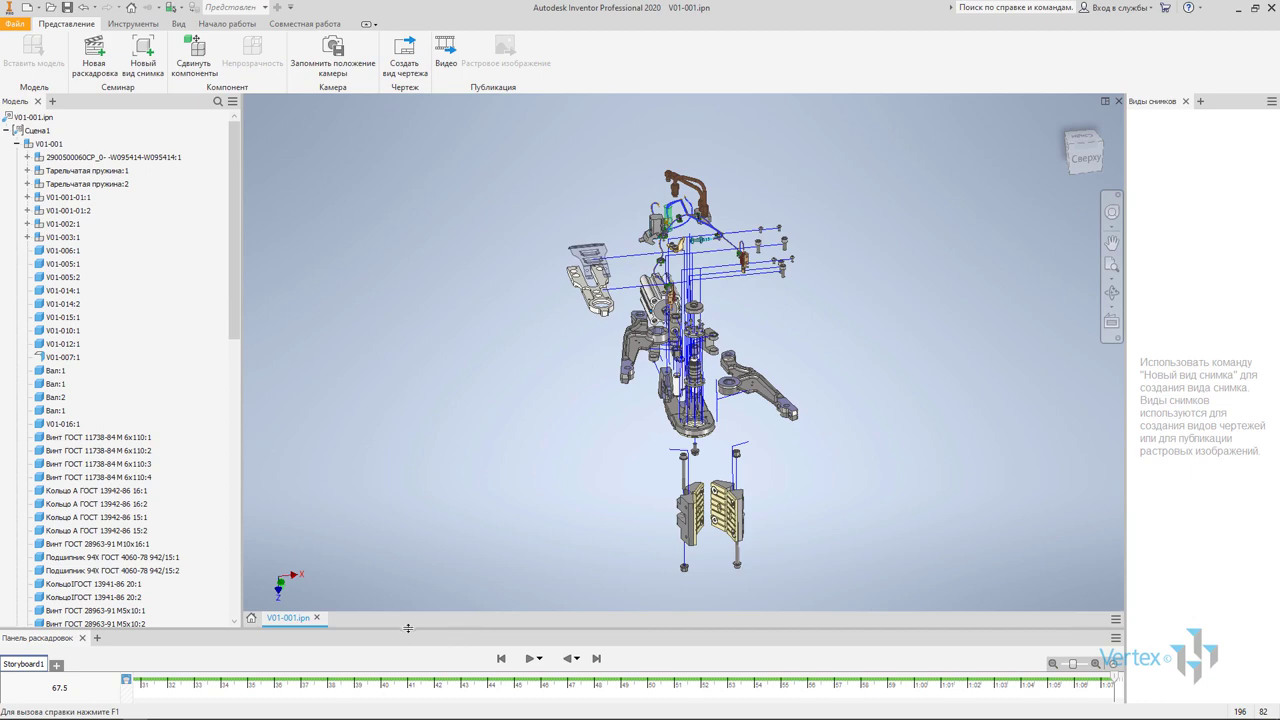
Publish all storyboards, reversed, in WMV format as V01-001.ipn.wmv in Documents
left_click_drag(408, 614, 406, 555)
mouse_move(406, 393)
left_mouse_down()
mouse_move(457, 380)
mouse_move(444, 399)
left_mouse_up()
left_click(453, 70)
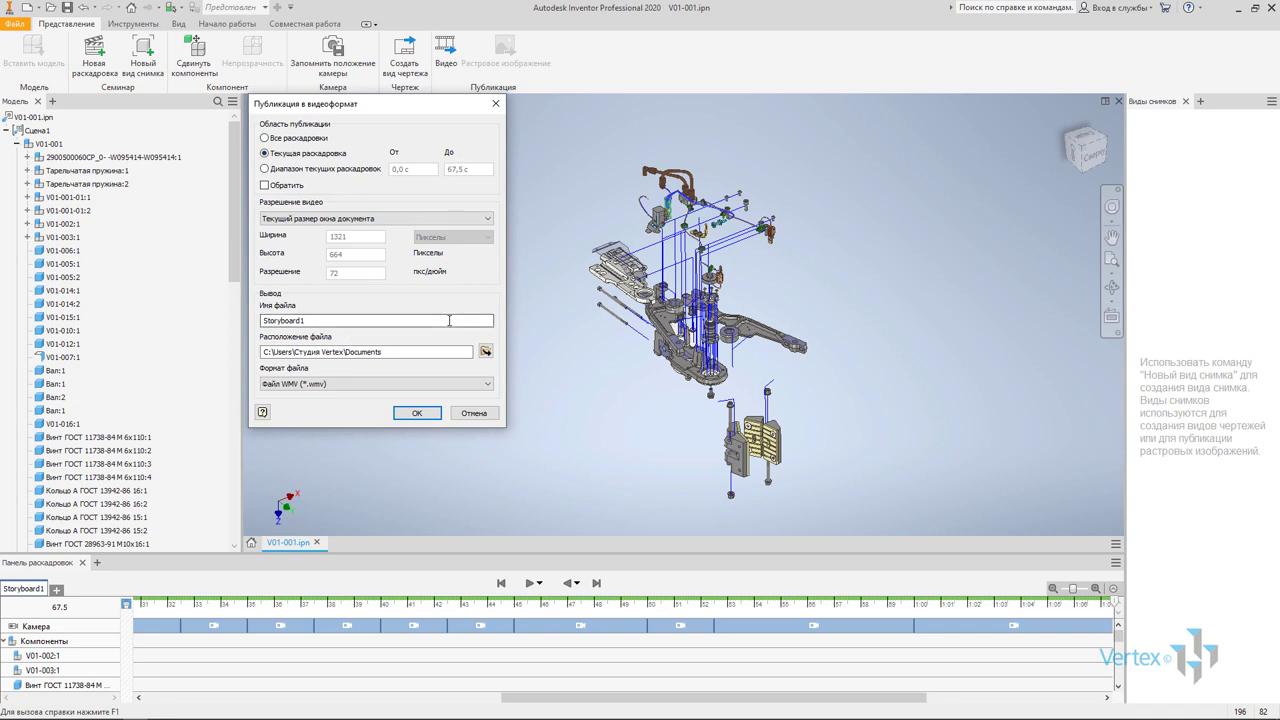
left_click(343, 385)
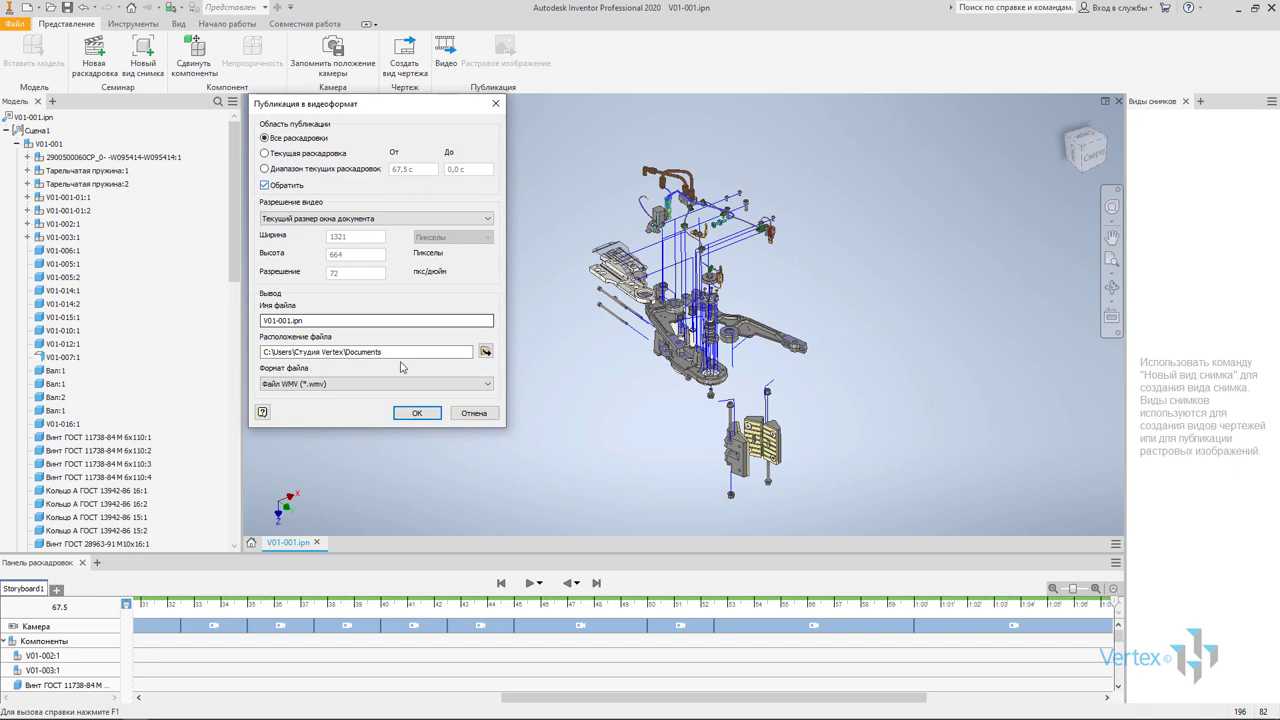
left_click(418, 413)
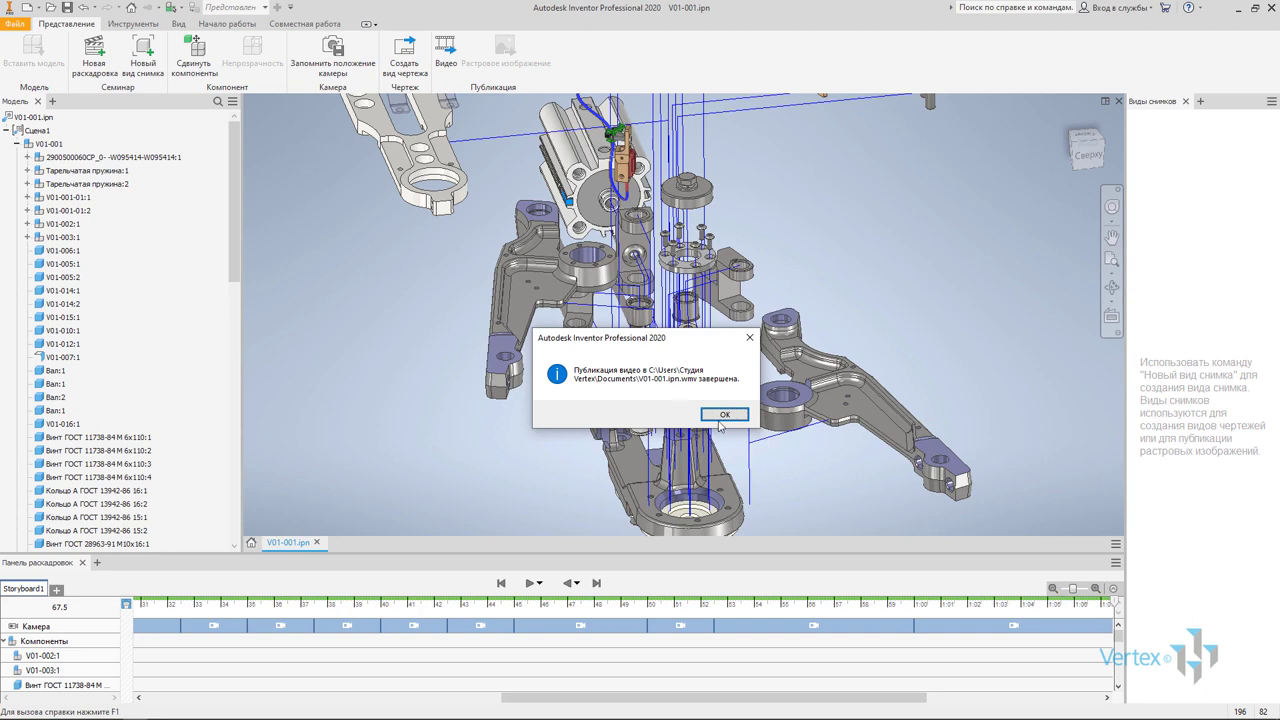
left_click(727, 415)
mouse_move(102, 714)
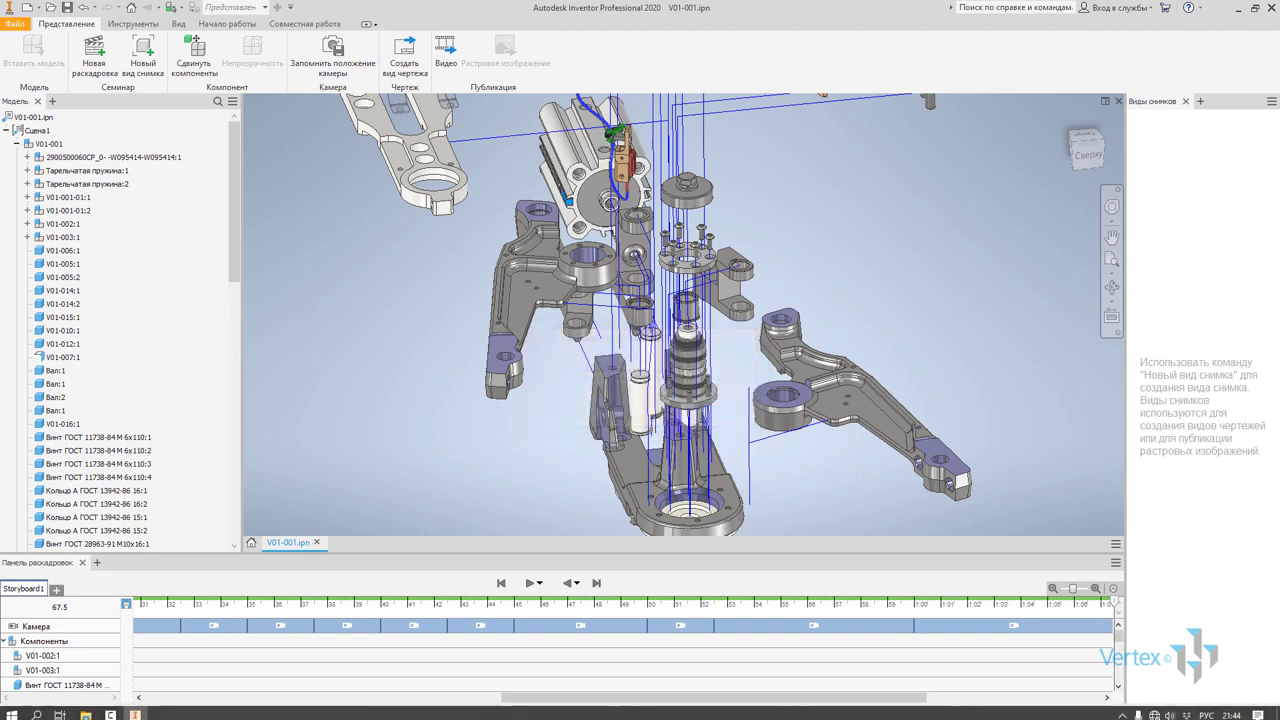
Play V01-001.ipn.wmv from the Documents folder, then close the player and return to Inventor
left_click(101, 709)
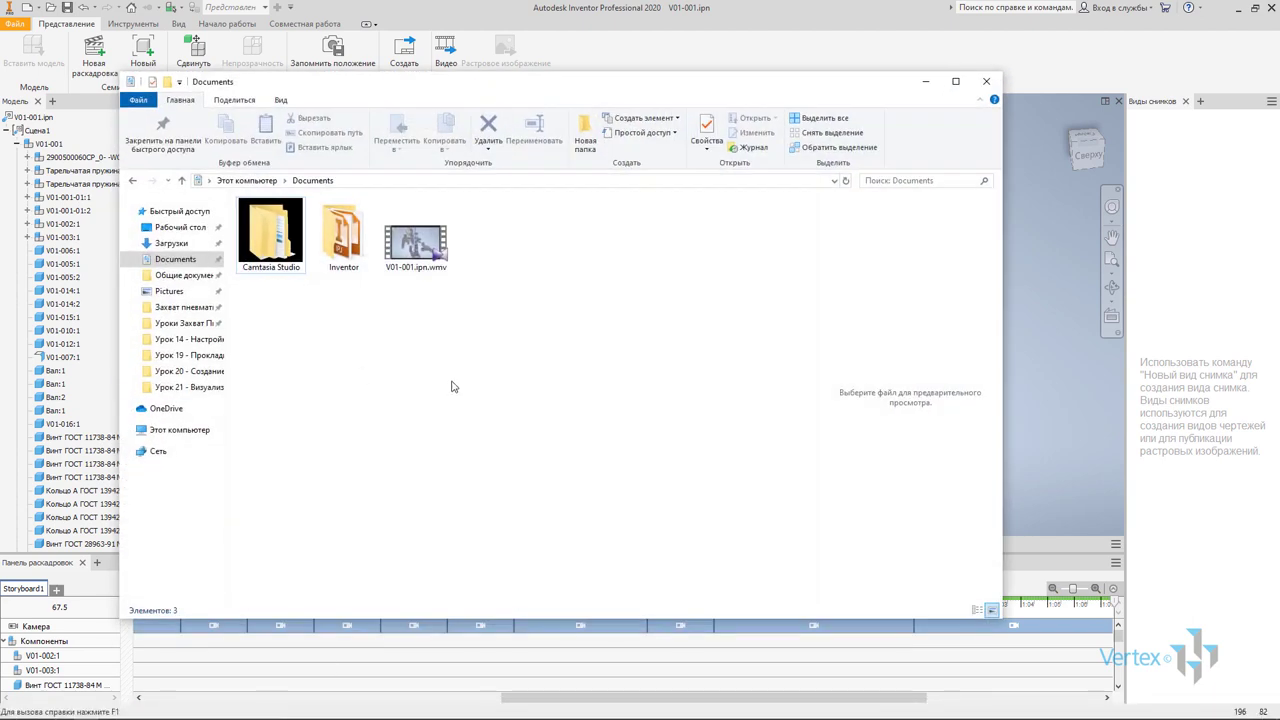
double_click(397, 249)
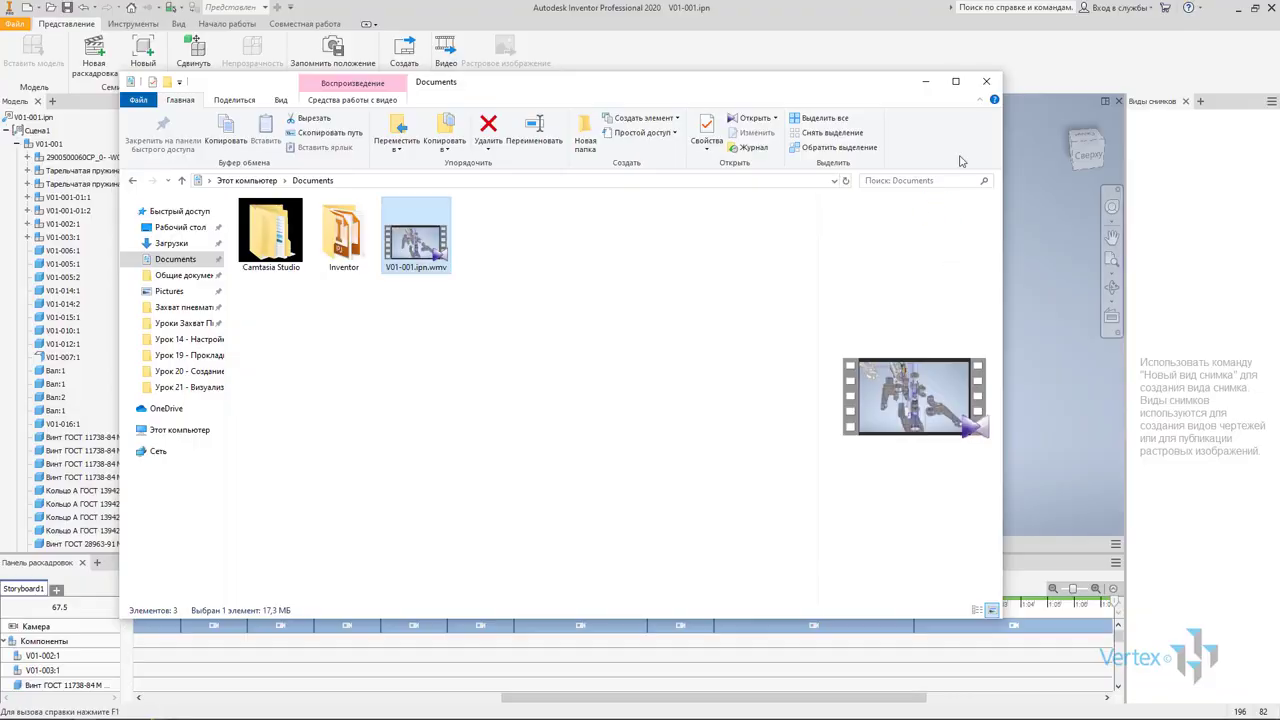
left_click(1036, 154)
scroll(885, 293, "up", 4)
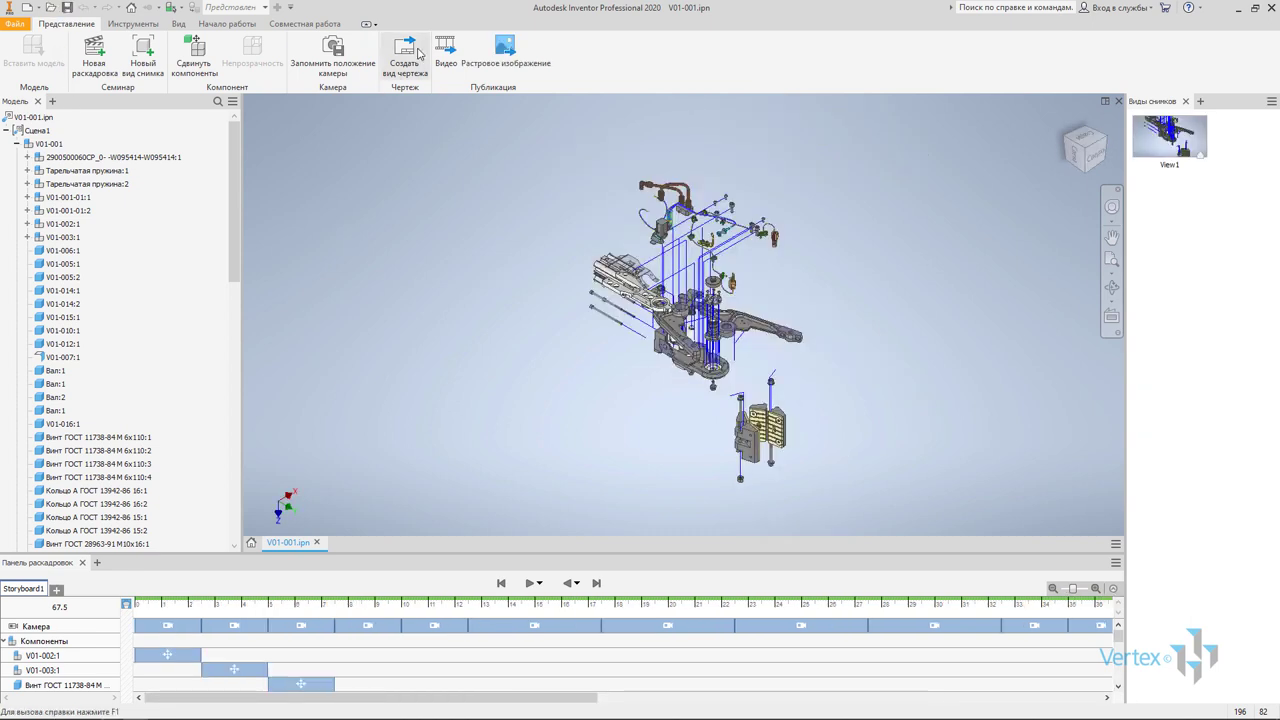
Create a drawing from the ГОСТ.idw template with View1 as the base view at 1:4
left_click(414, 50)
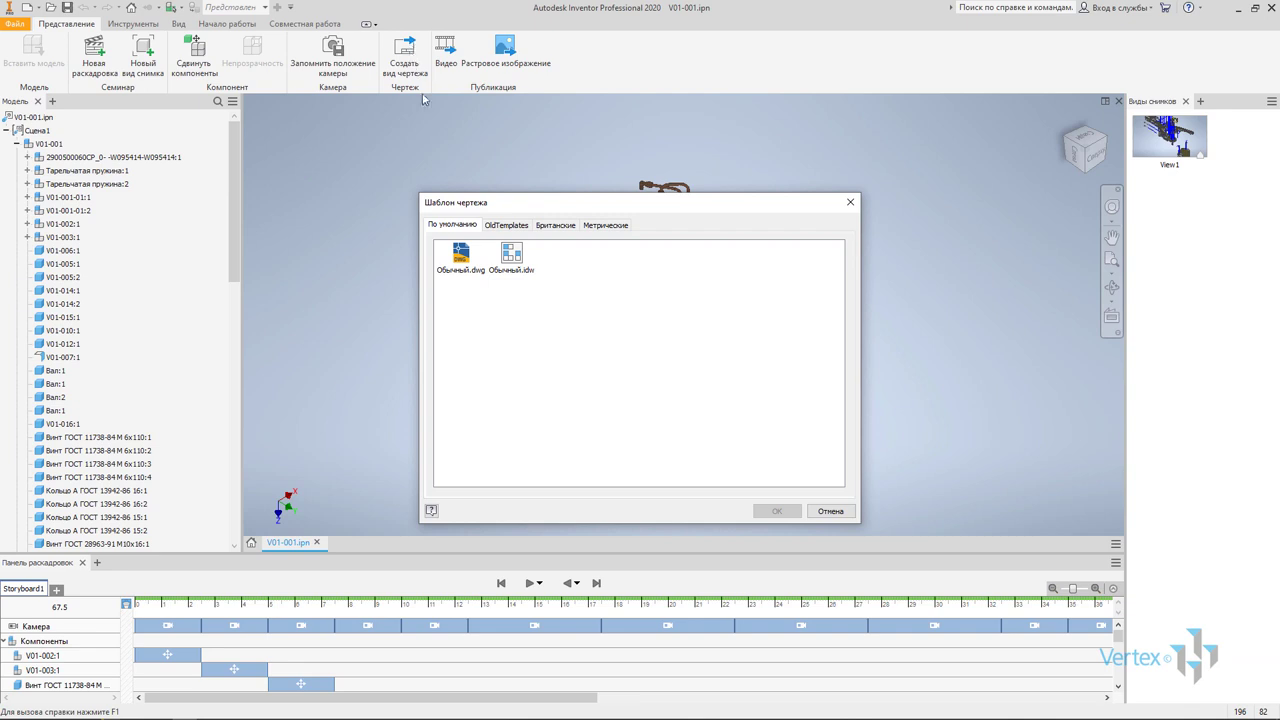
left_click(600, 226)
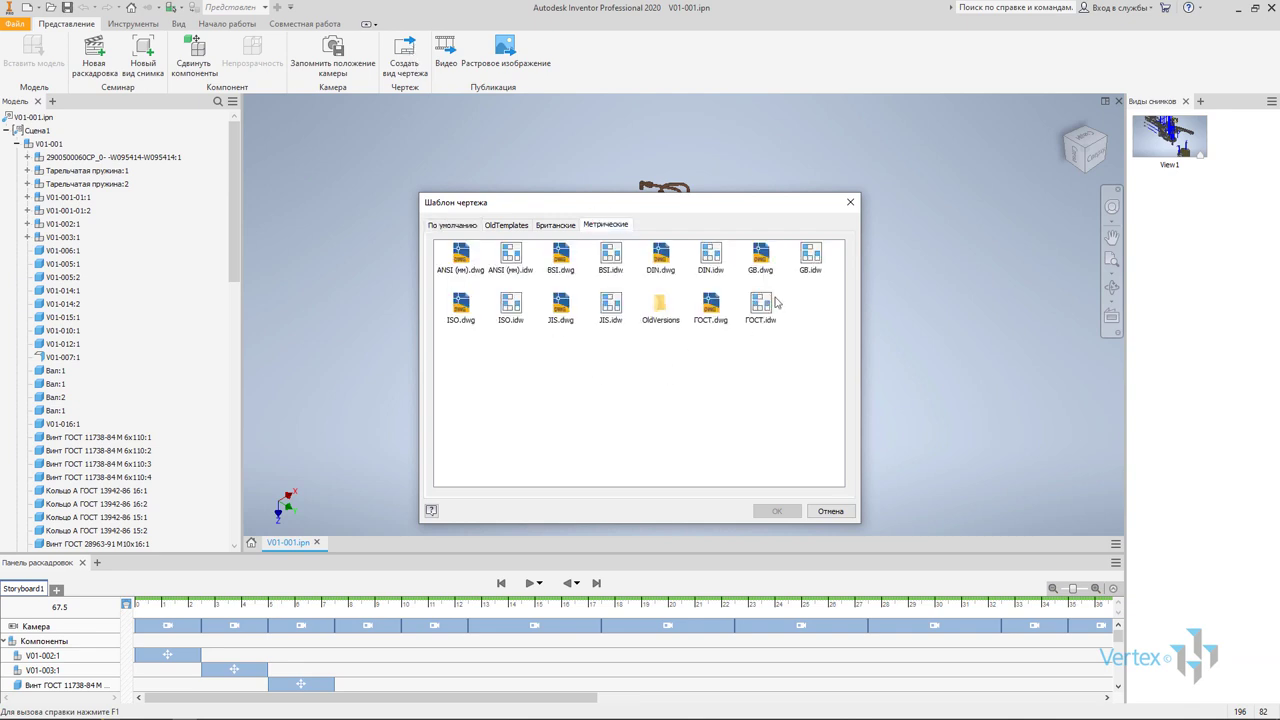
left_click(776, 512)
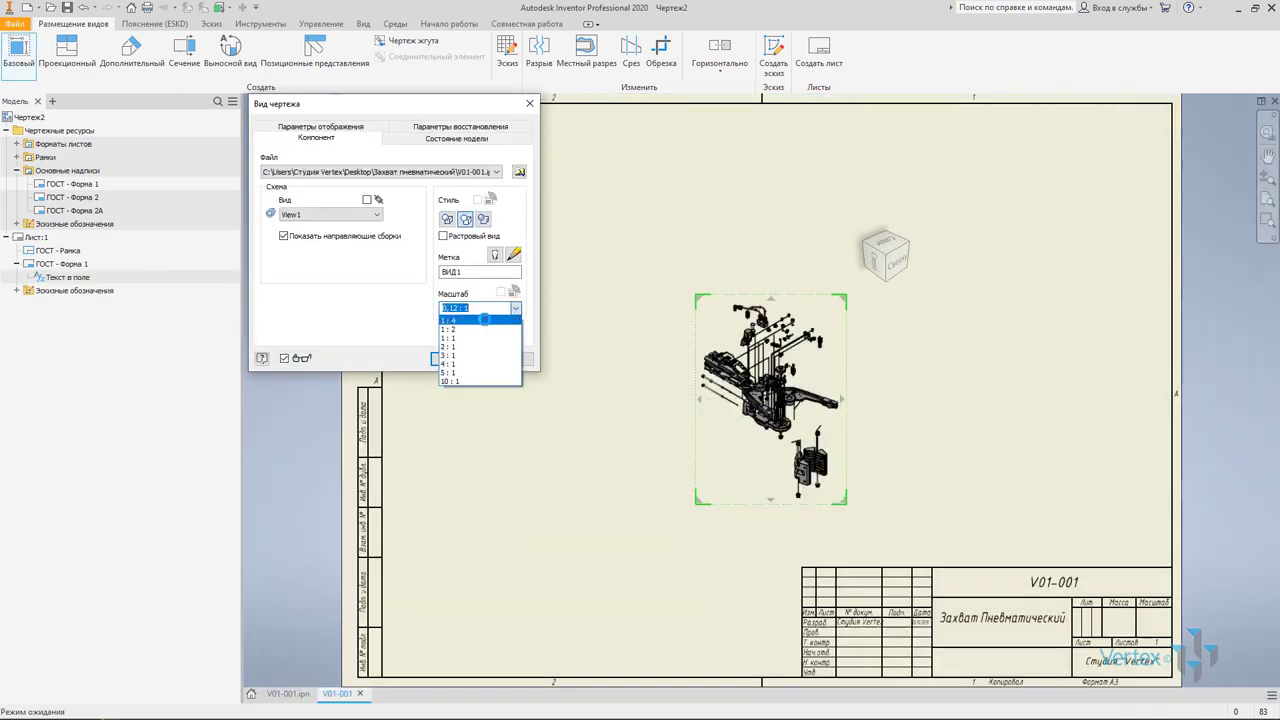
left_click(484, 319)
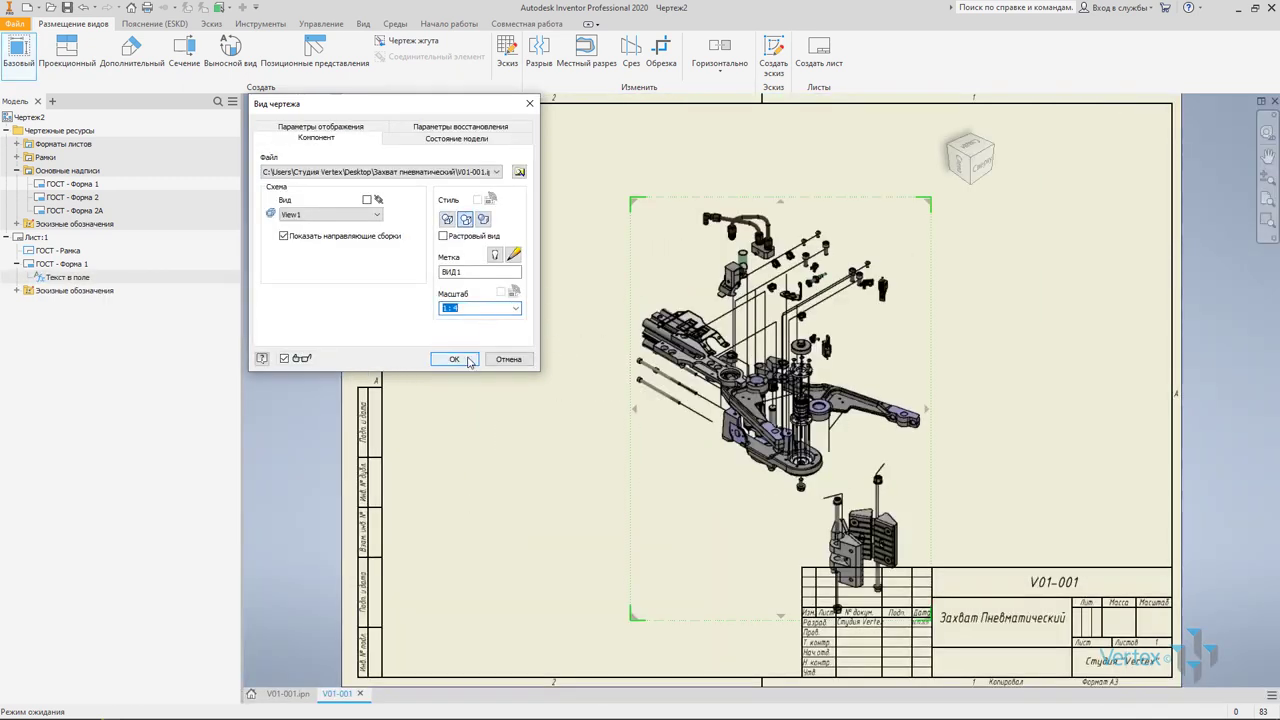
left_click(468, 360)
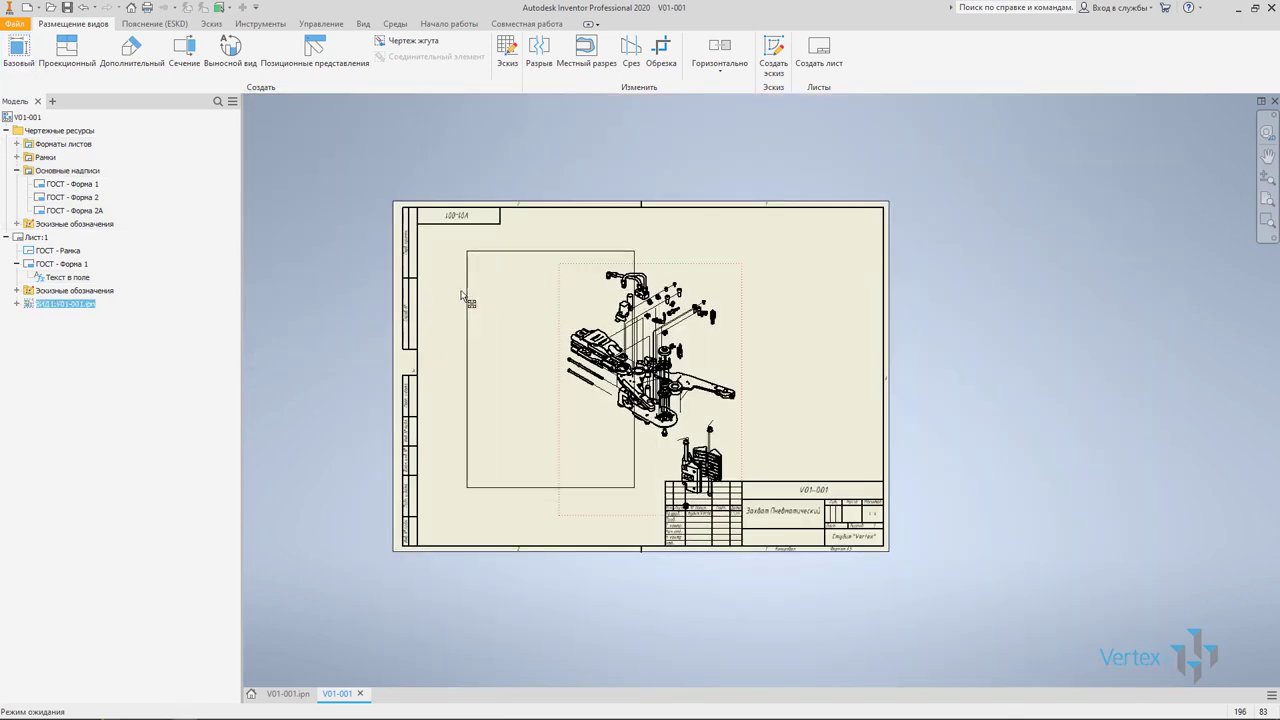
Move the exploded view ВИД1 to the left side of the A3 sheet
left_click_drag(465, 296, 466, 297)
scroll(441, 349, "up", 3)
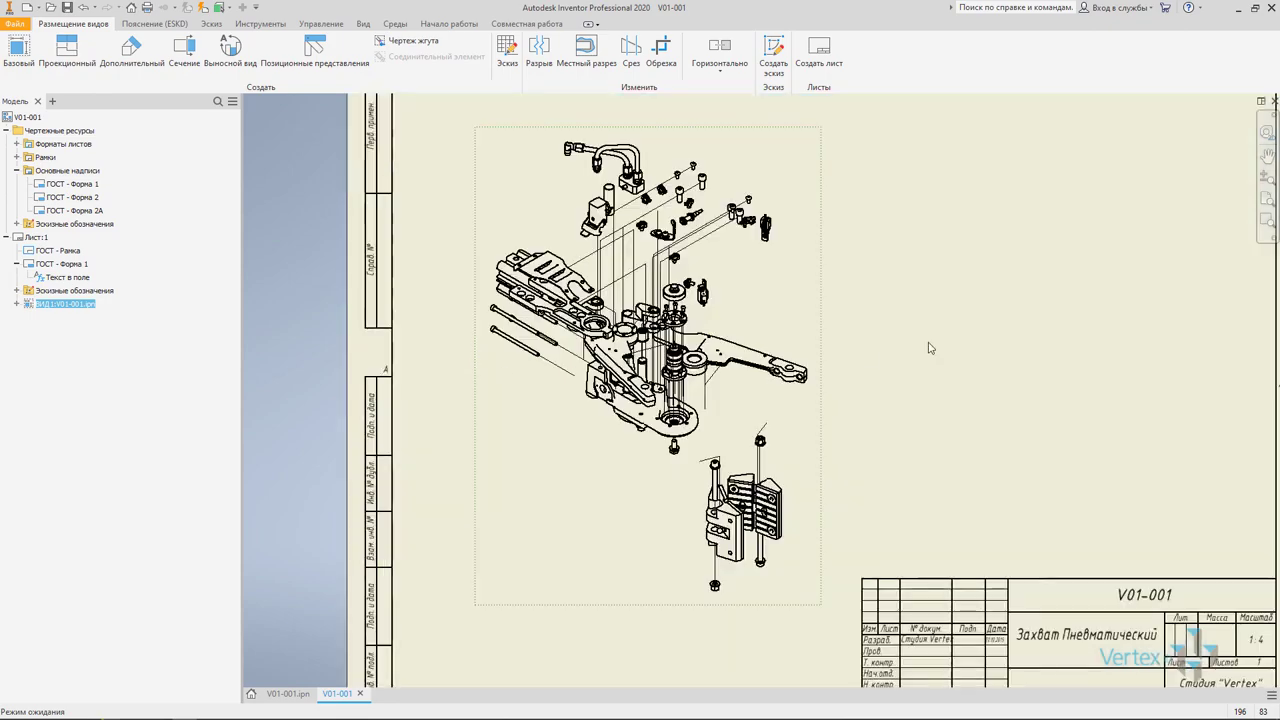
scroll(727, 569, "up", 3)
scroll(714, 425, "down", 2)
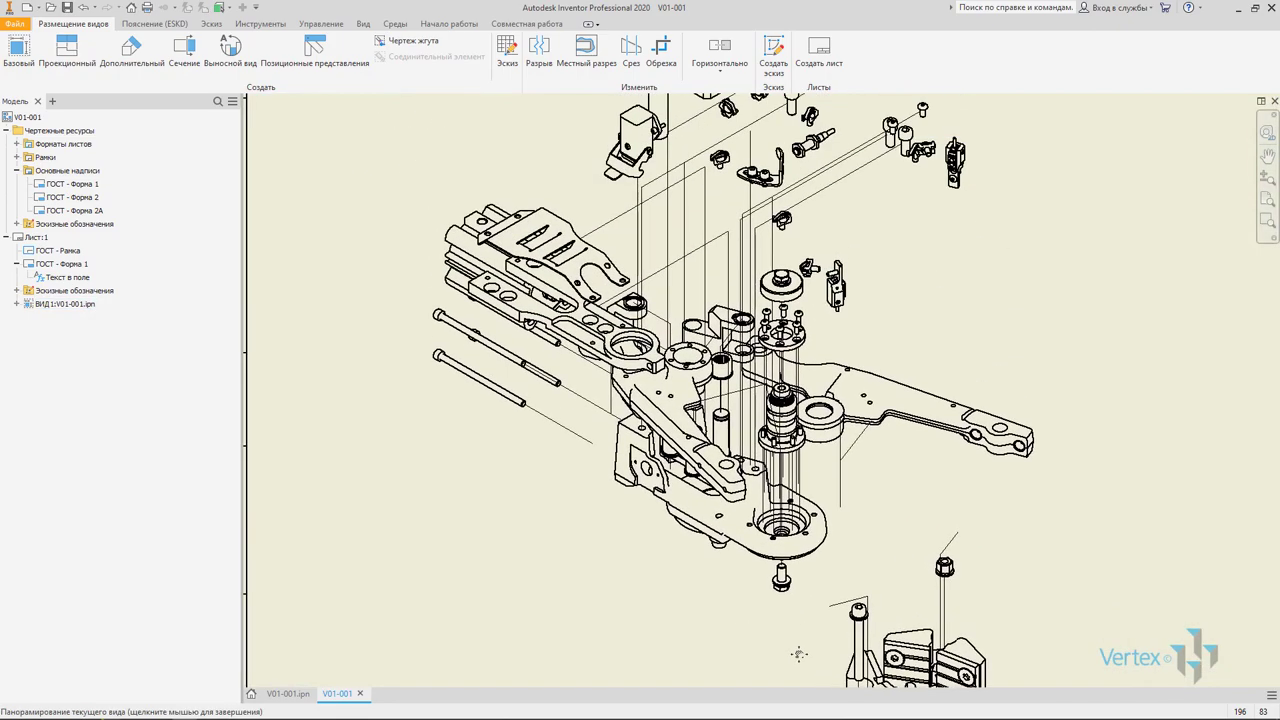
scroll(691, 246, "up", 2)
Check the upper parts of the exploded view, then return to the V01-001.ipn presentation
middle_click_drag(657, 258, 639, 463)
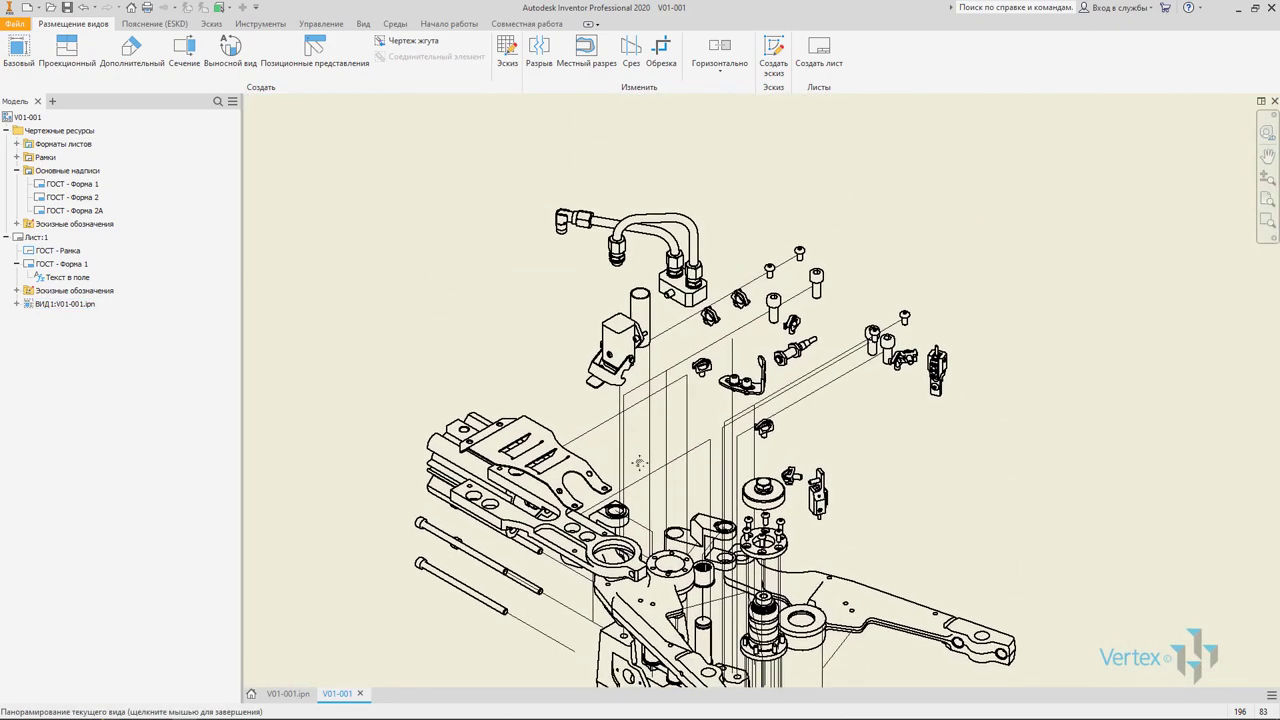
scroll(597, 318, "down", 2)
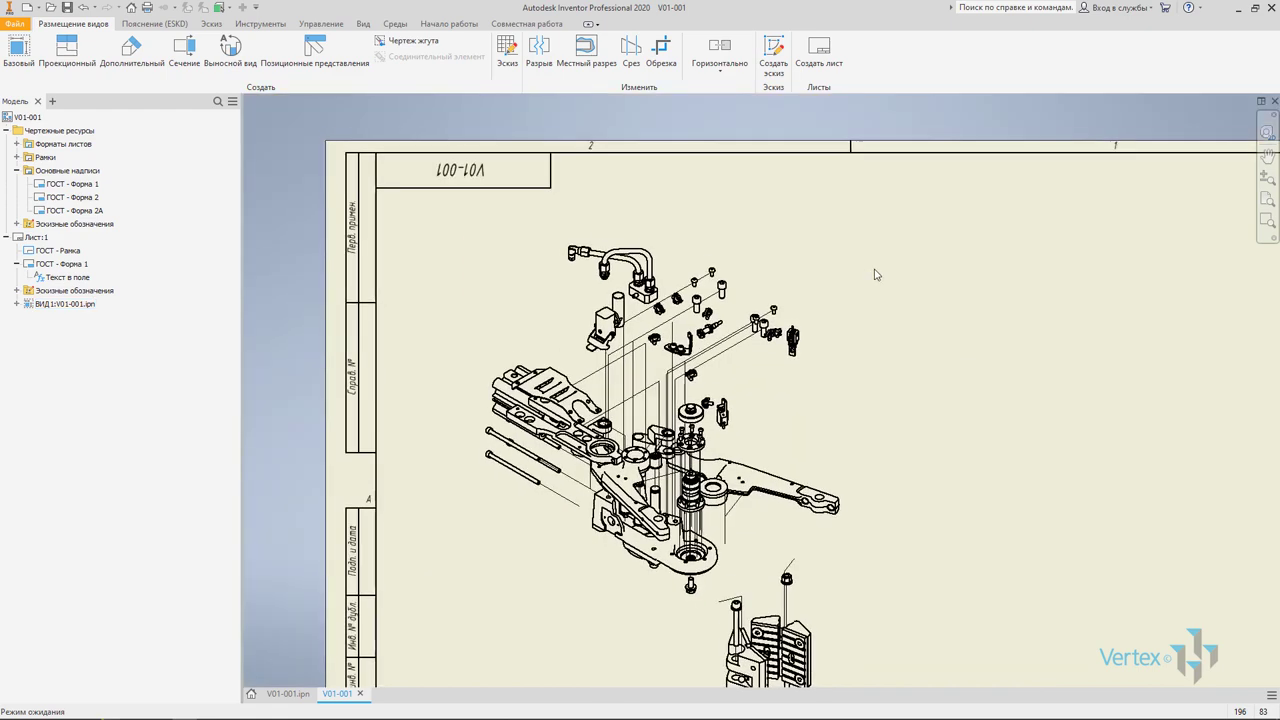
scroll(877, 274, "down", 2)
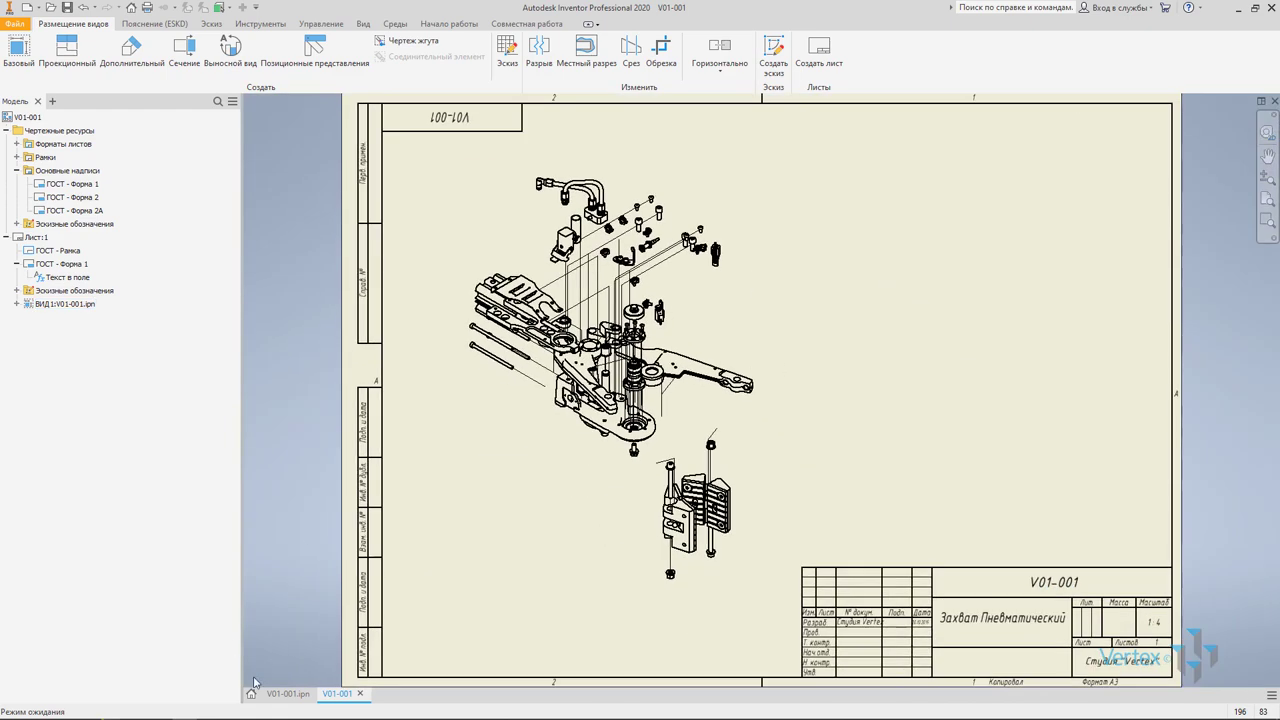
left_click(284, 693)
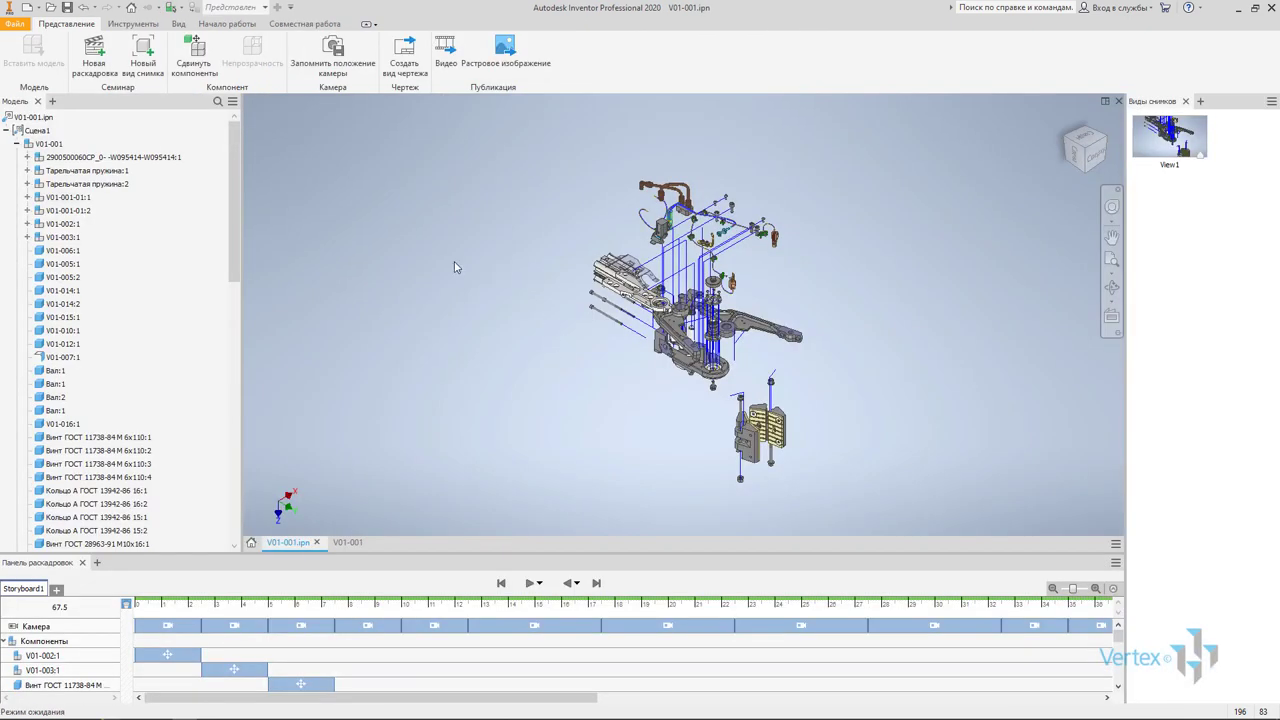